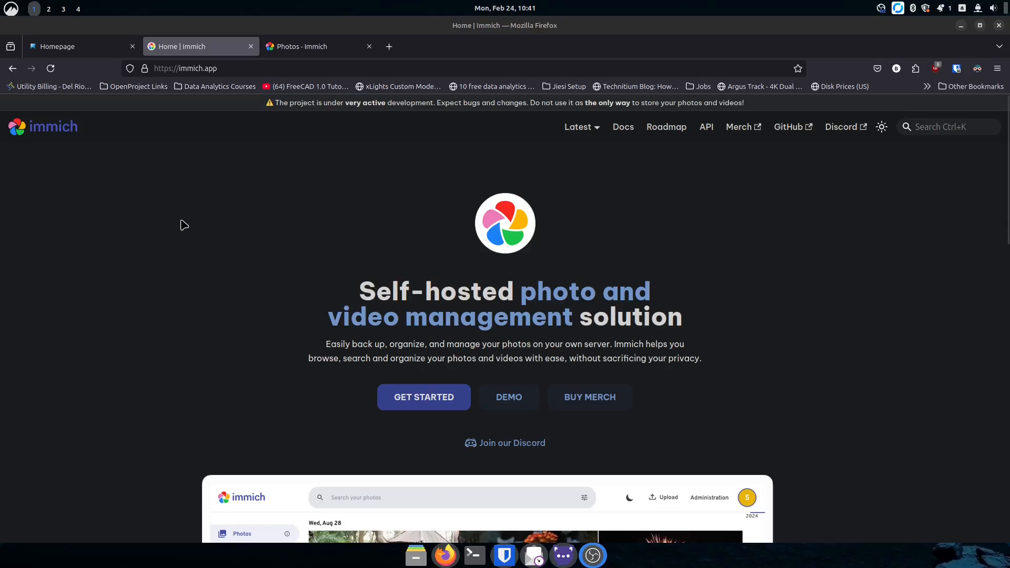
- Scroll up and down through the page open in the current browser tab
scroll(181, 225, "down", 4)
scroll(180, 231, "down", 2)
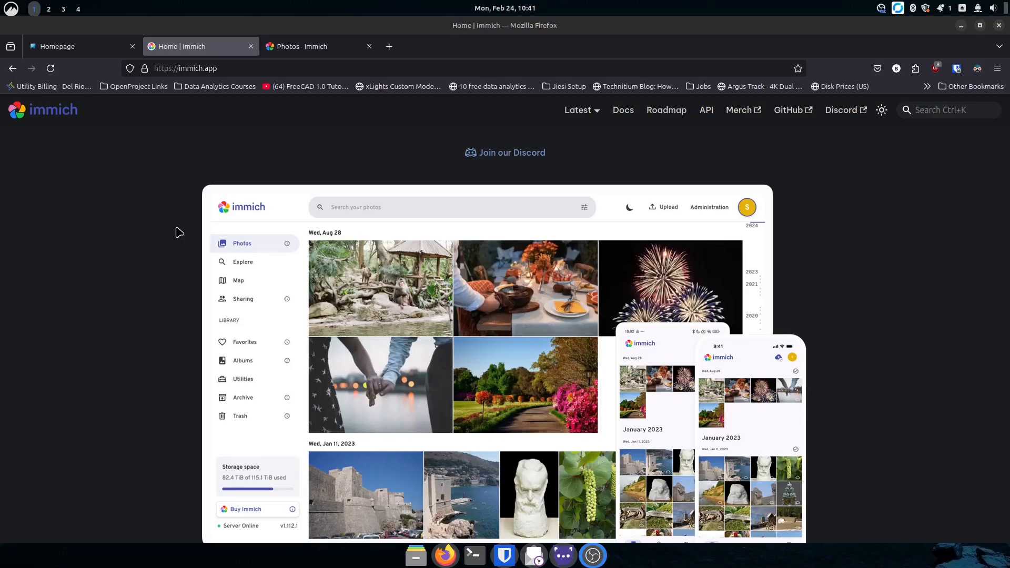
scroll(180, 234, "down", 2)
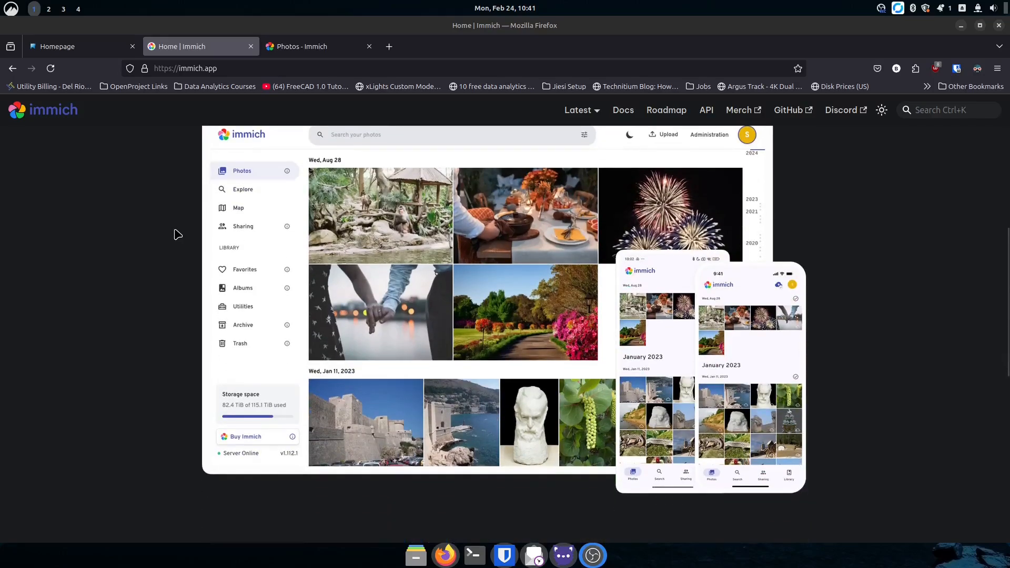
scroll(177, 234, "up", 2)
scroll(178, 234, "down", 2)
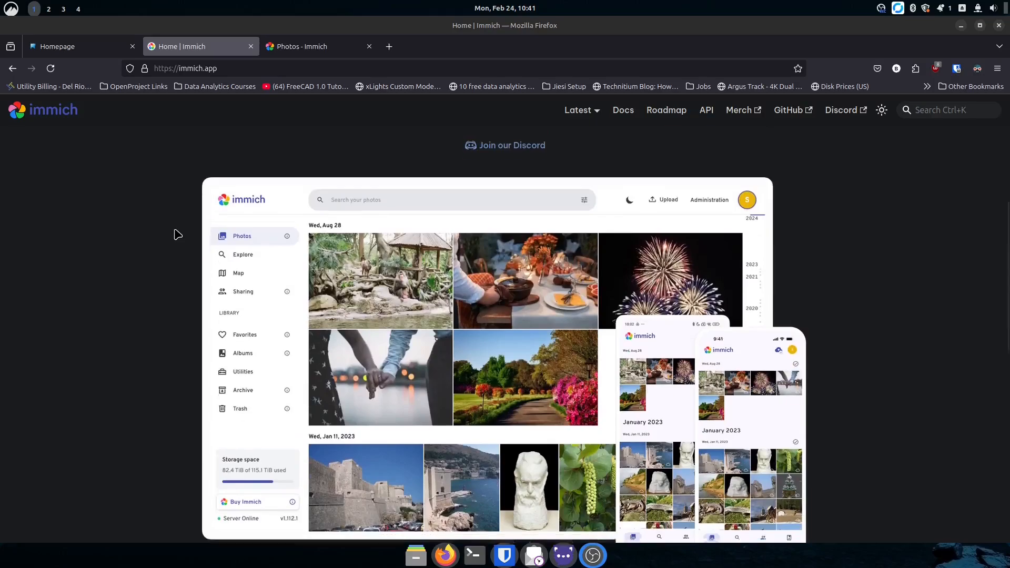
scroll(178, 235, "up", 6)
scroll(177, 234, "up", 4)
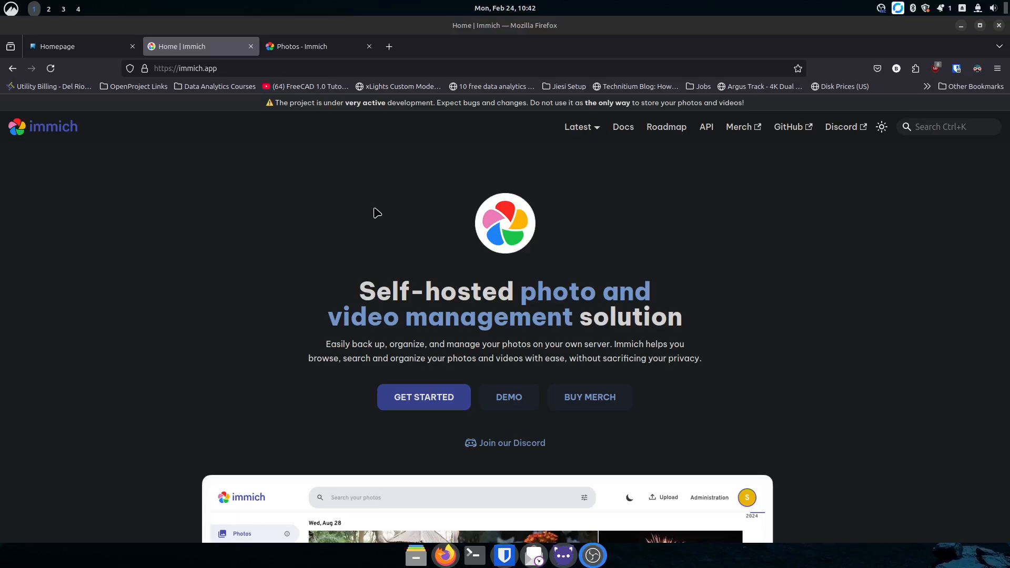
scroll(308, 223, "down", 4)
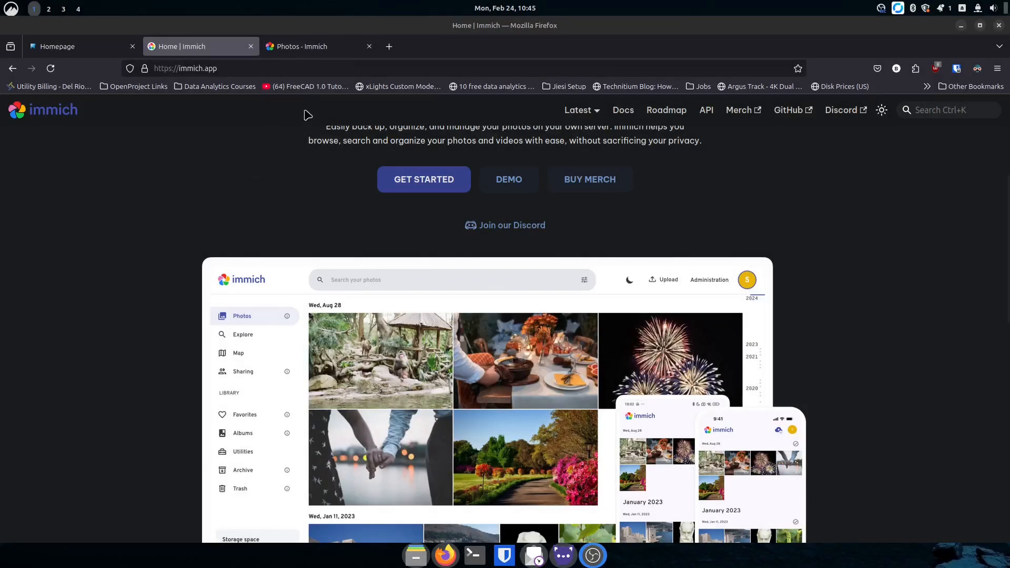
- Switch to the 'Photos - Immich' tab and scroll to the Dec 31, 2024 cat videos
left_click(310, 46)
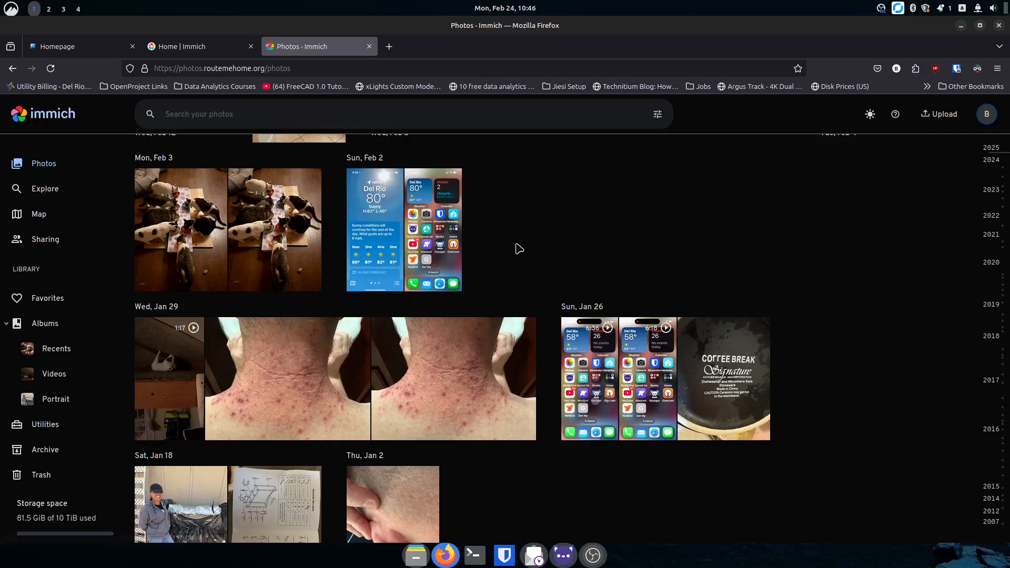
scroll(515, 248, "down", 3)
scroll(516, 248, "down", 1)
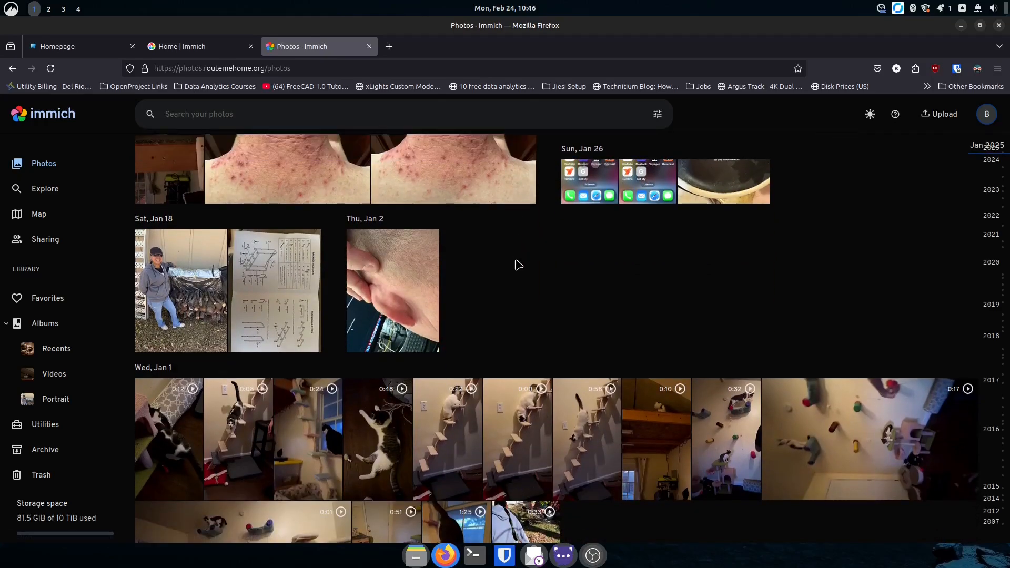
scroll(519, 265, "down", 5)
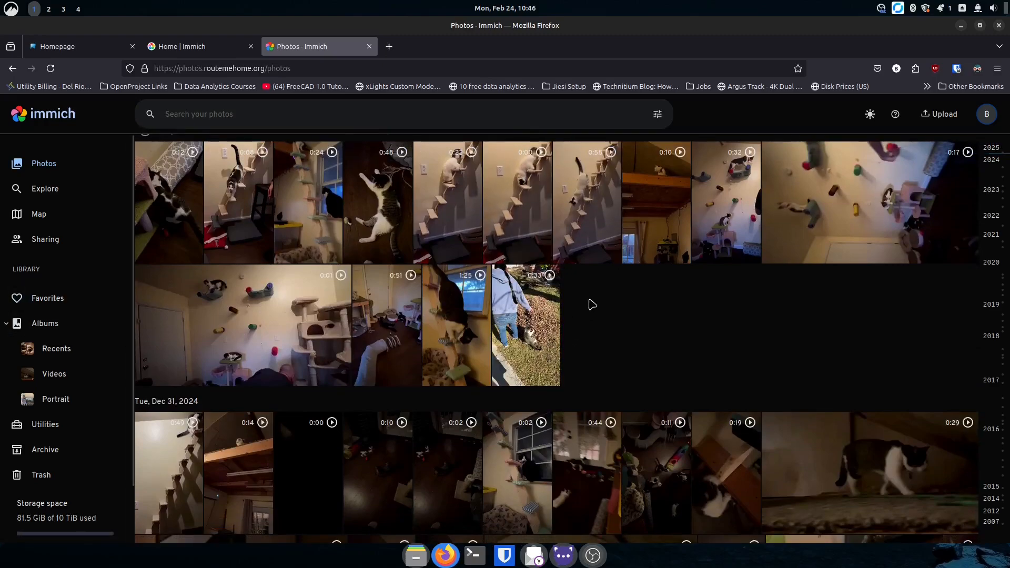
scroll(584, 352, "down", 7)
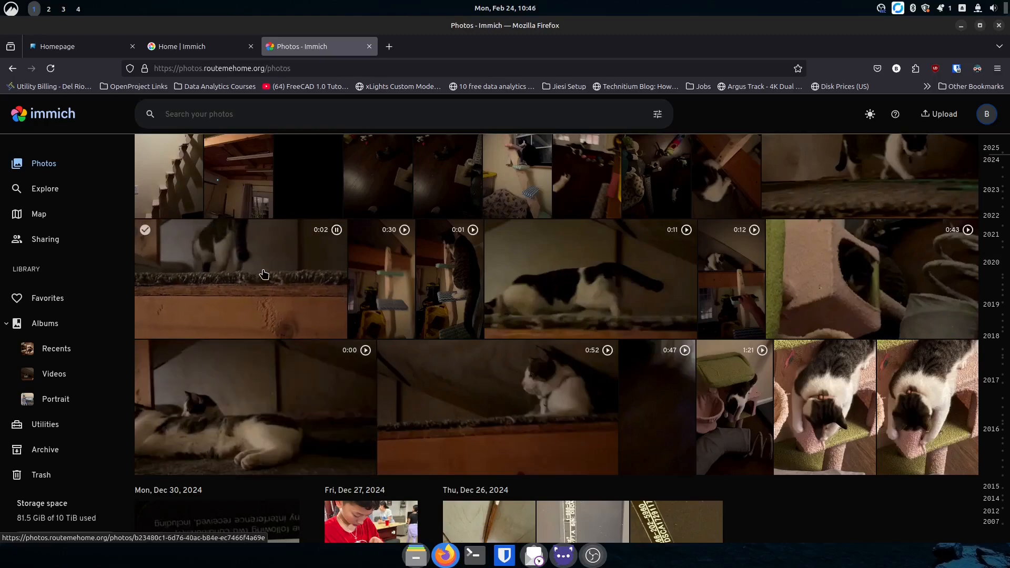
scroll(252, 295, "up", 3)
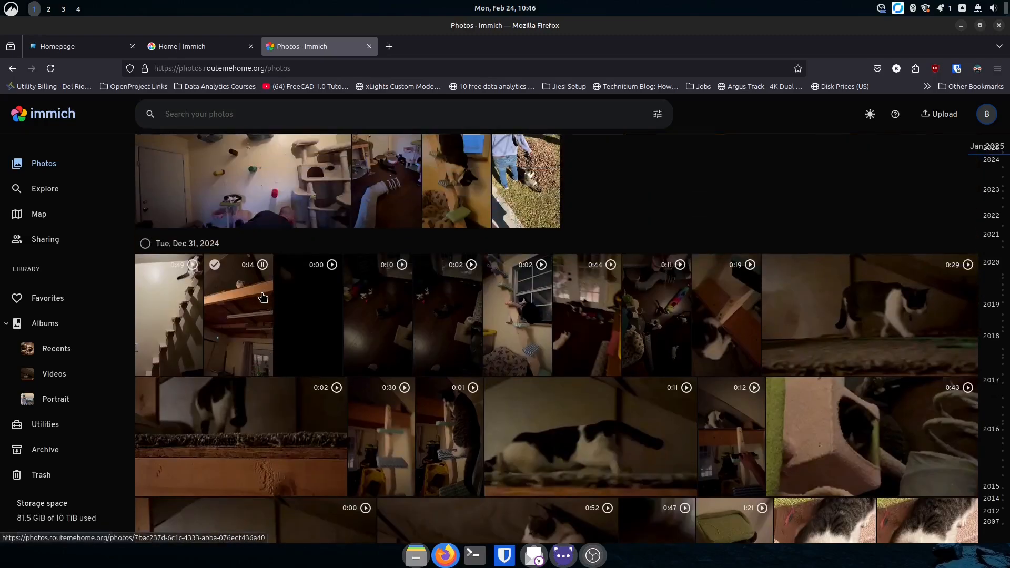
scroll(229, 307, "down", 3)
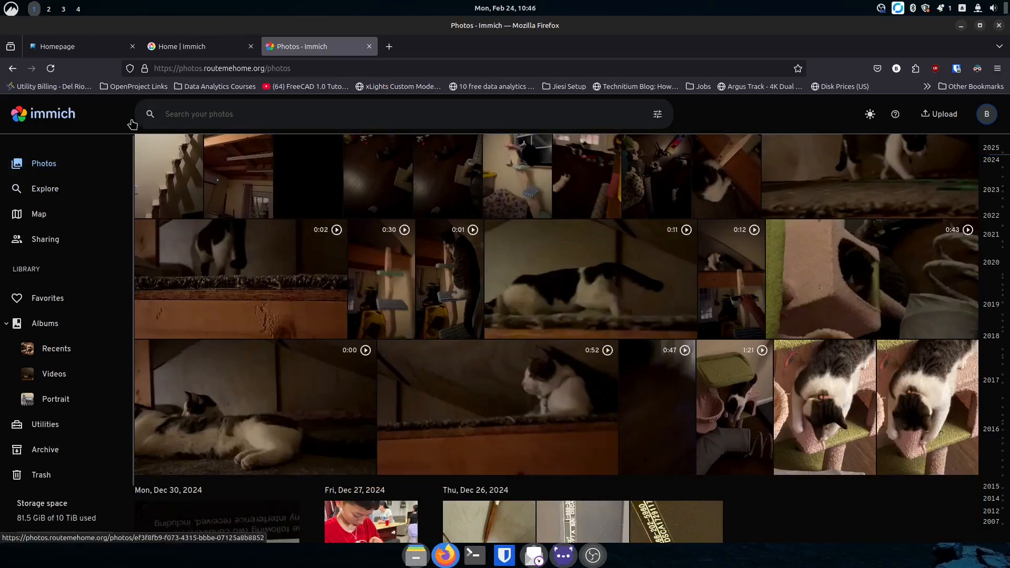
- Open Explore and browse one unnamed person's 293 photos, from February 2025 back through 2023
left_click(55, 194)
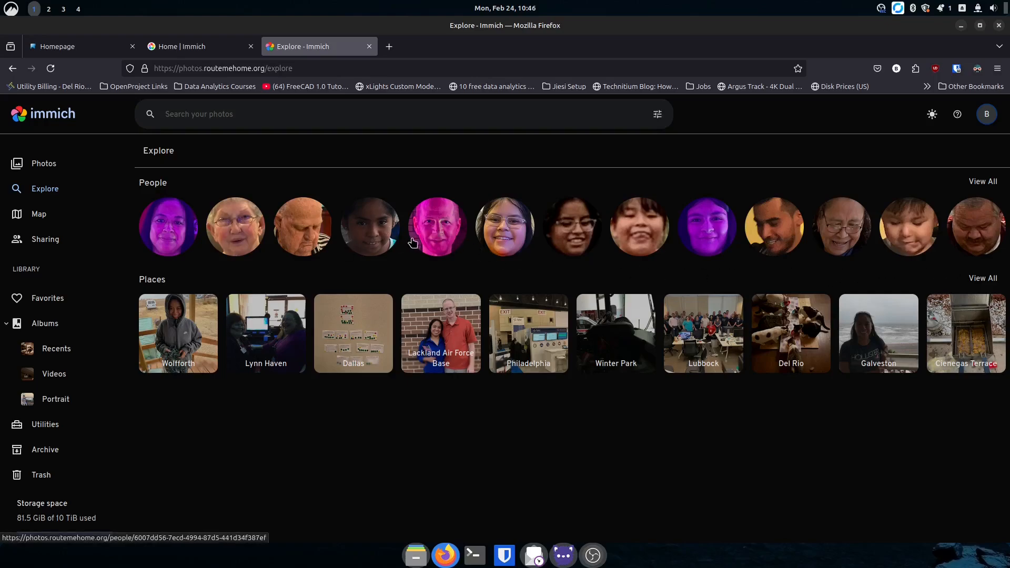
left_click(434, 238)
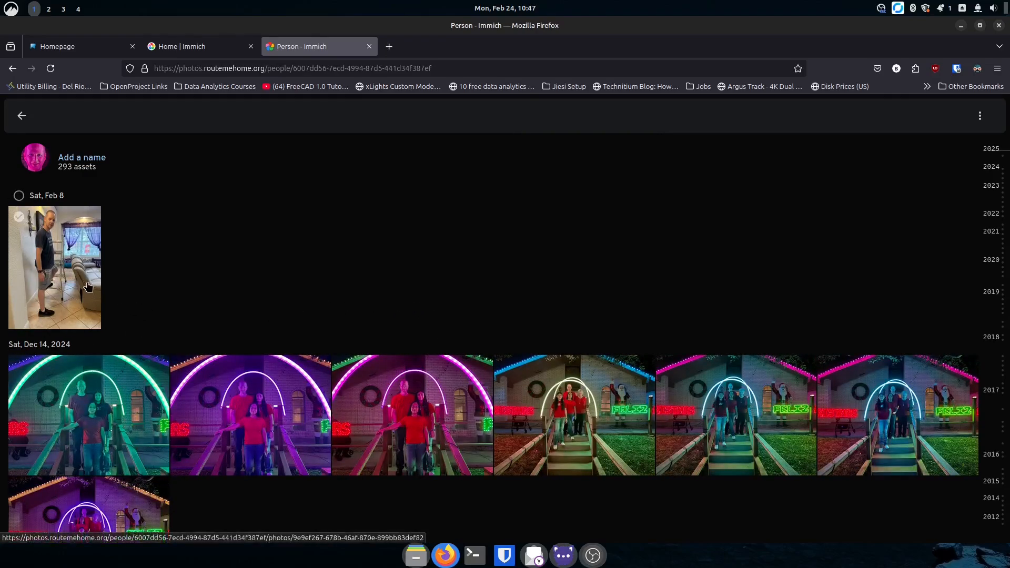
scroll(88, 287, "down", 4)
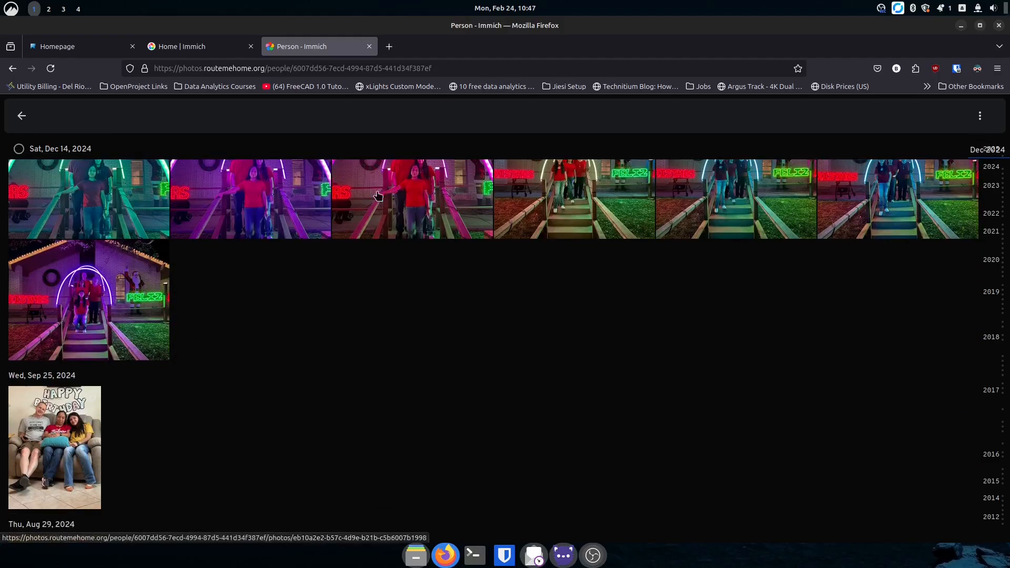
scroll(309, 321, "down", 3)
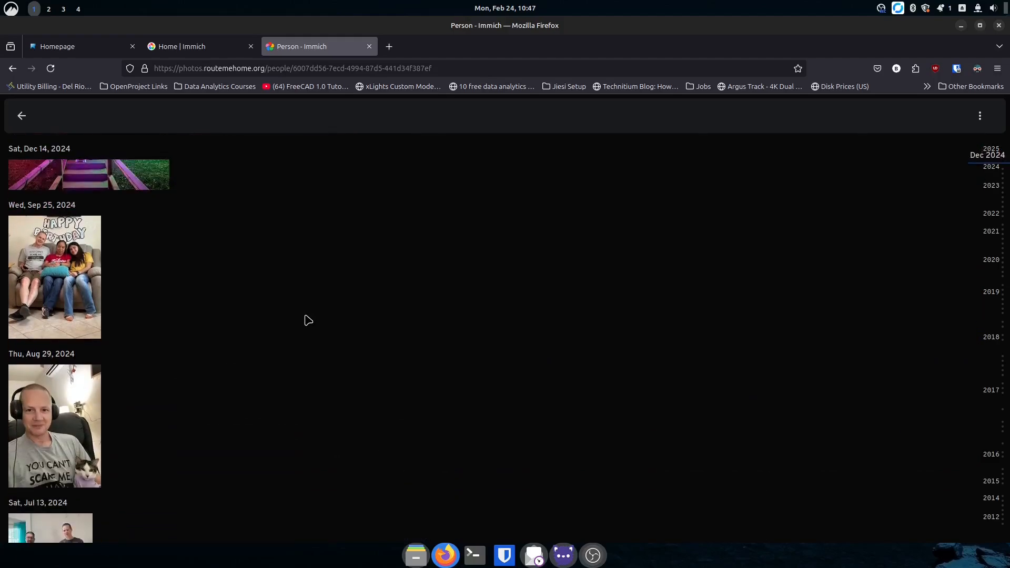
scroll(308, 320, "down", 1)
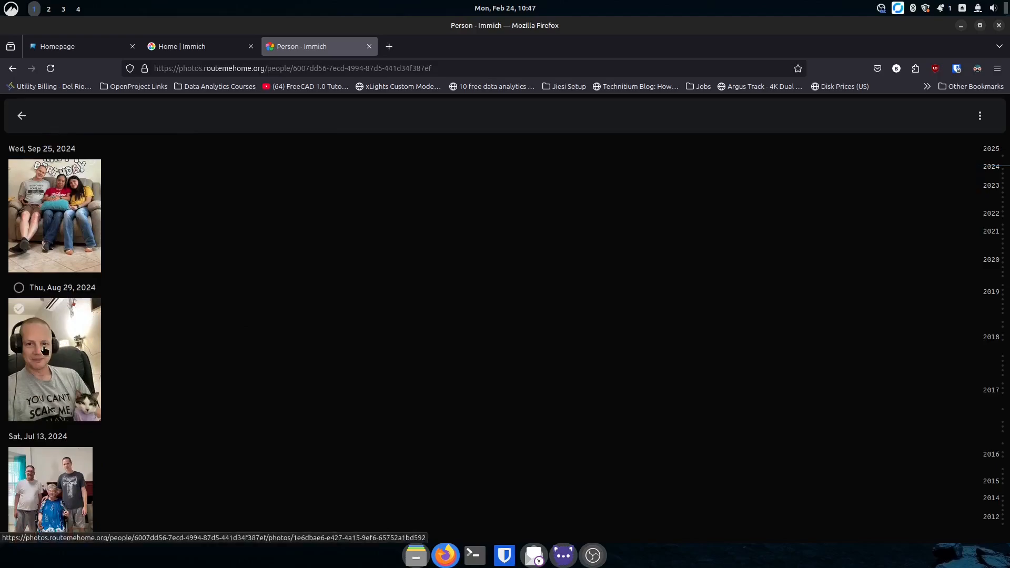
scroll(173, 314, "down", 4)
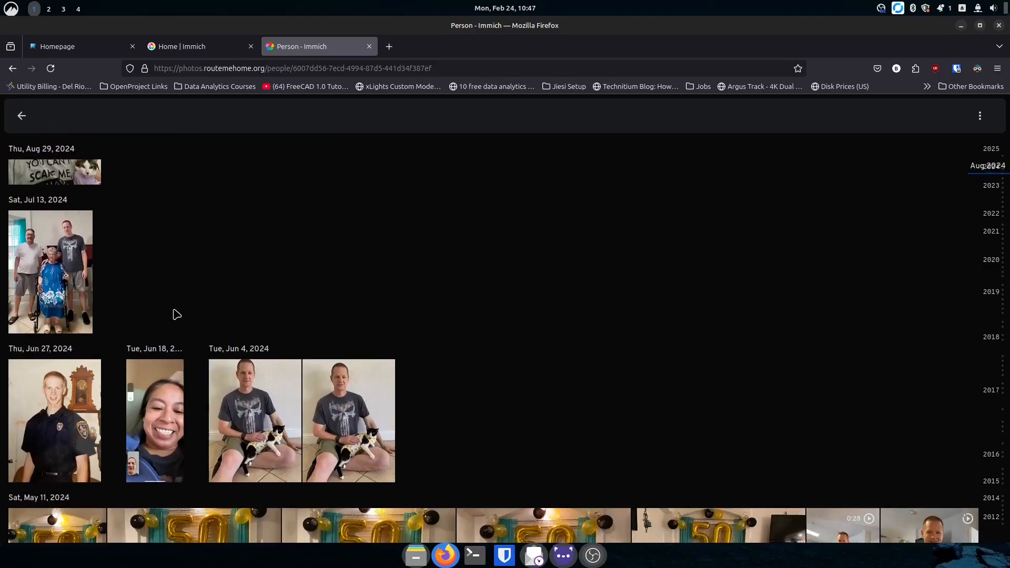
scroll(213, 283, "down", 3)
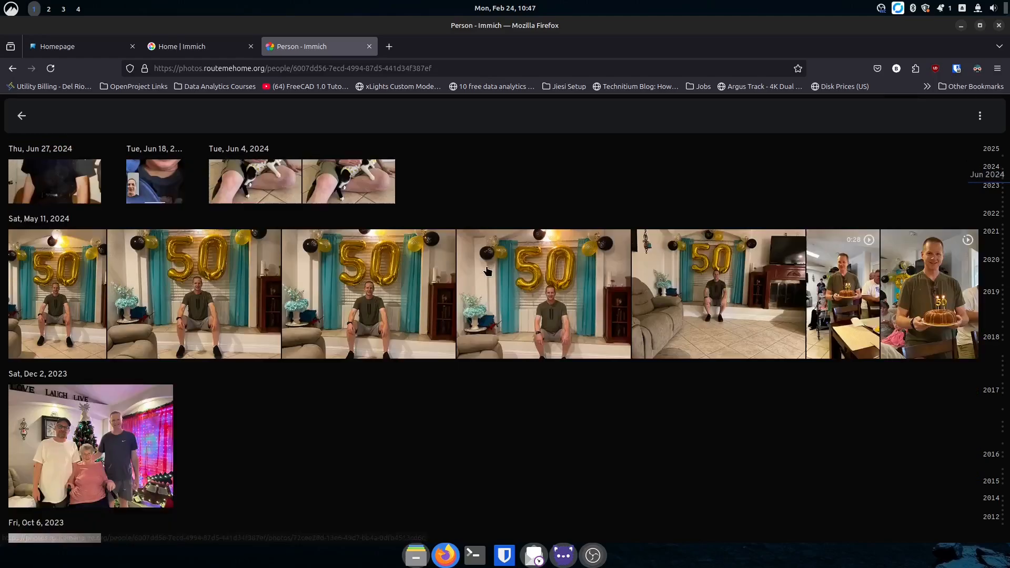
scroll(369, 294, "down", 5)
scroll(399, 317, "down", 5)
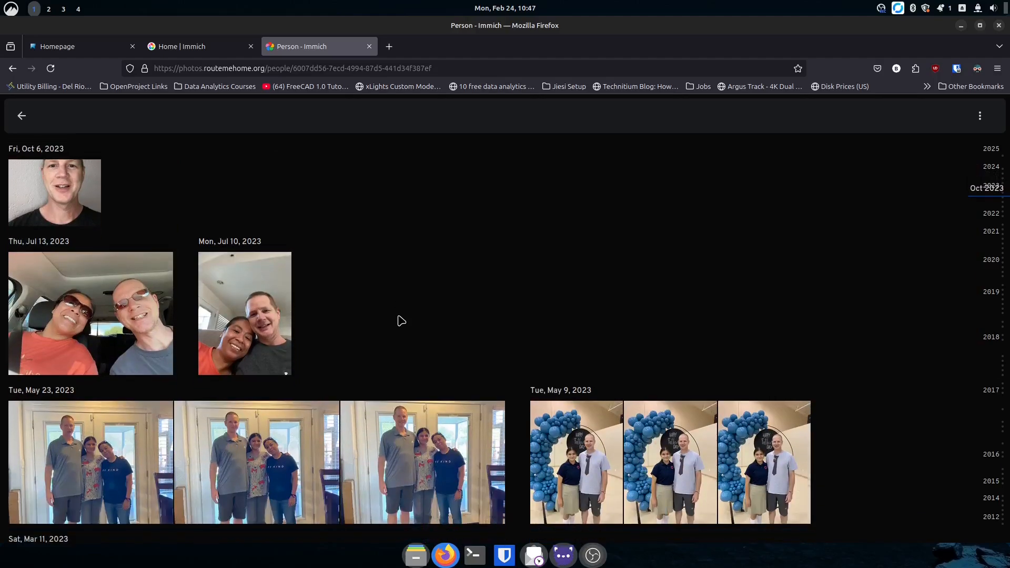
scroll(390, 316, "down", 3)
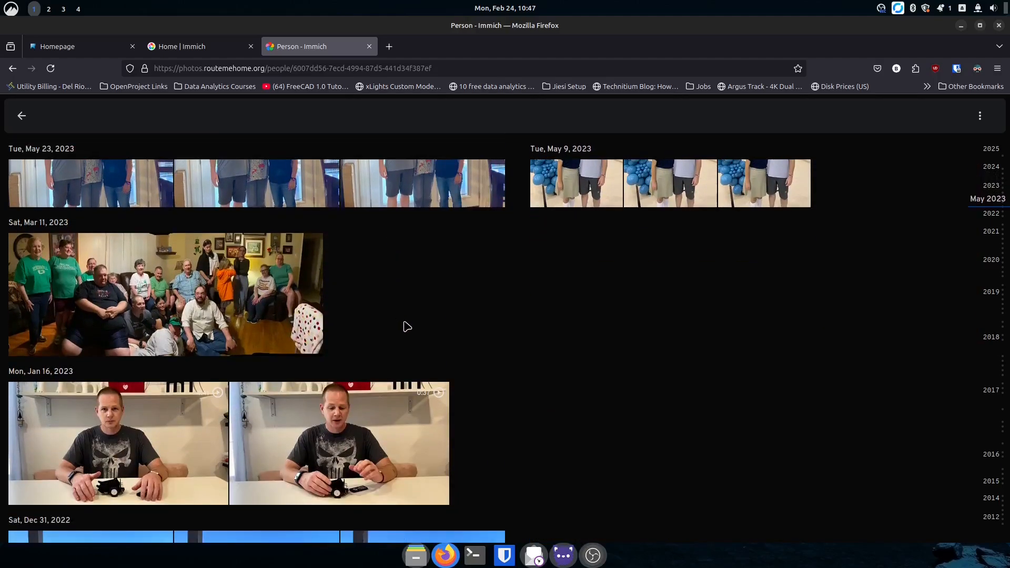
scroll(405, 327, "up", 8)
scroll(393, 290, "up", 15)
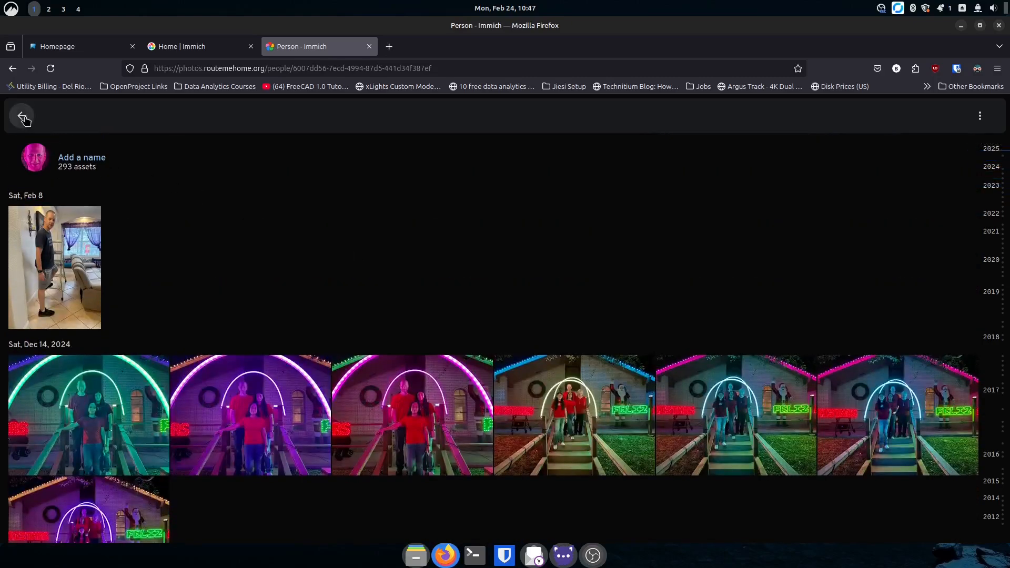
- Browse a second unnamed person's 326 photos from 2022 back through 2021, then return to Explore
left_click(22, 116)
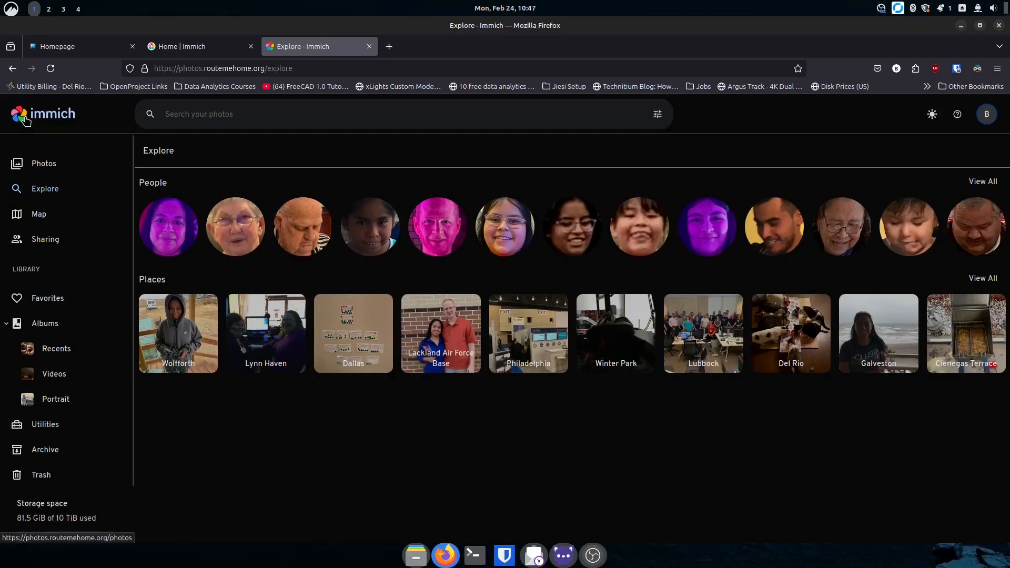
left_click(297, 234)
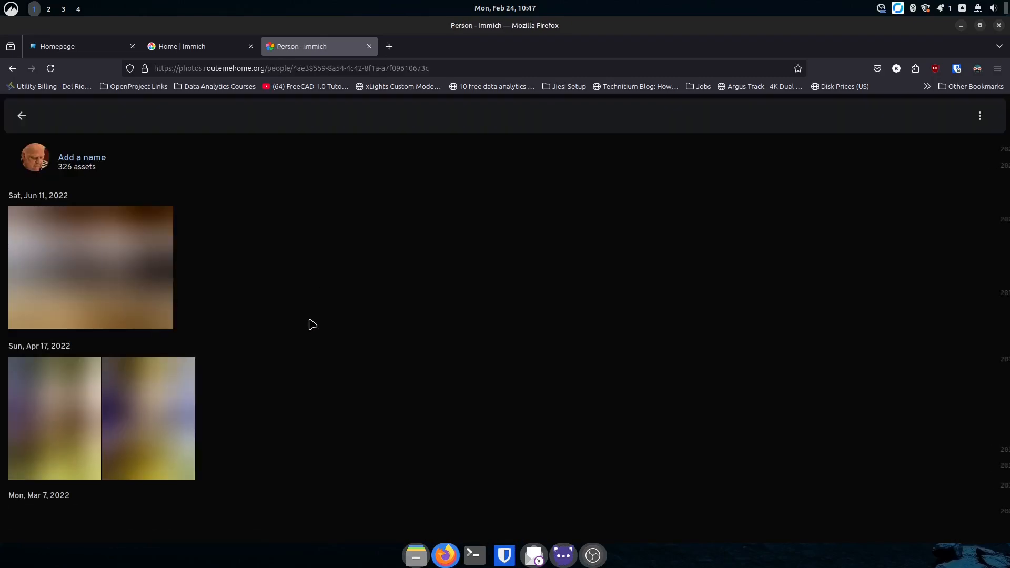
scroll(277, 326, "down", 12)
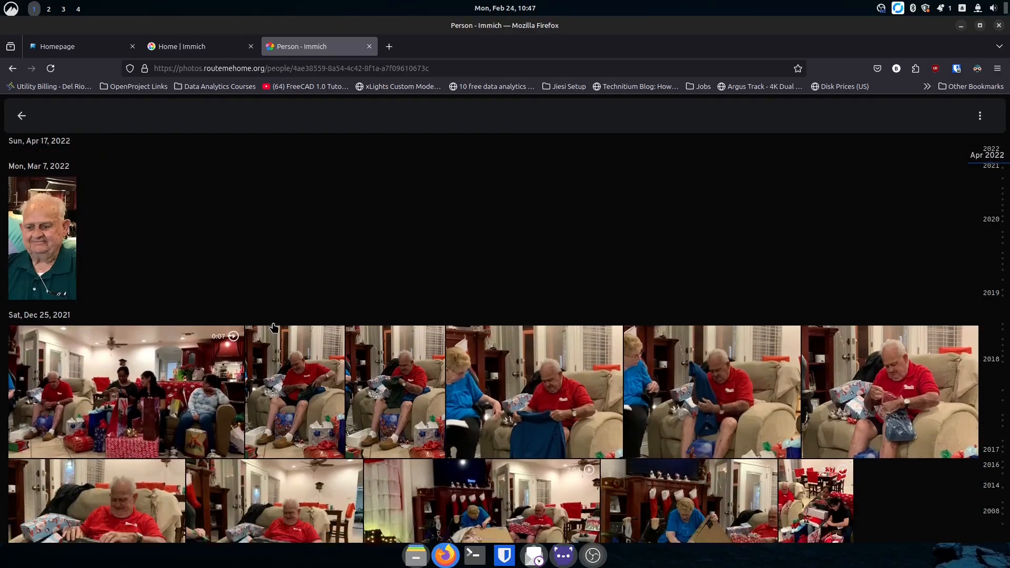
scroll(336, 367, "down", 6)
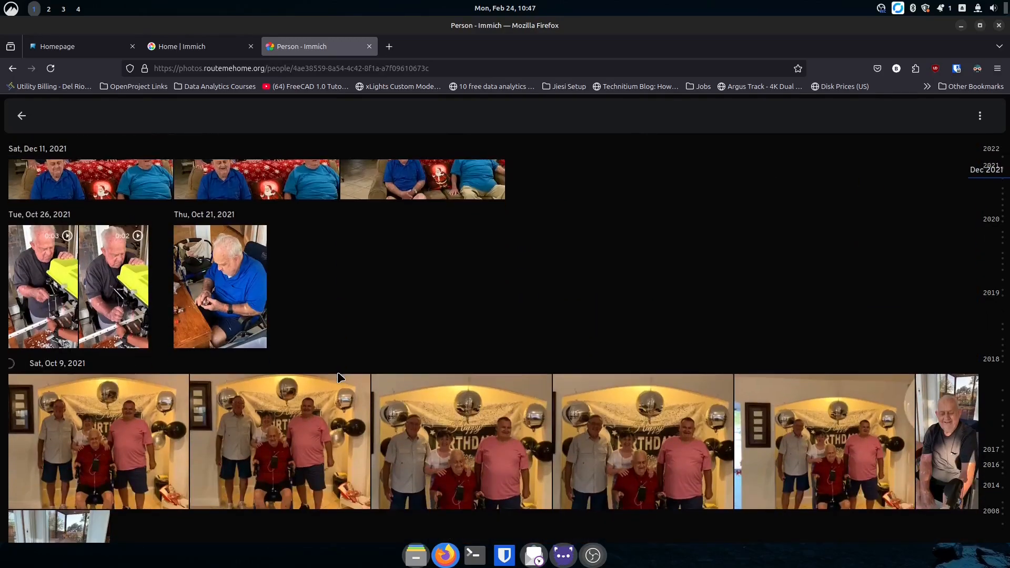
scroll(336, 380, "down", 5)
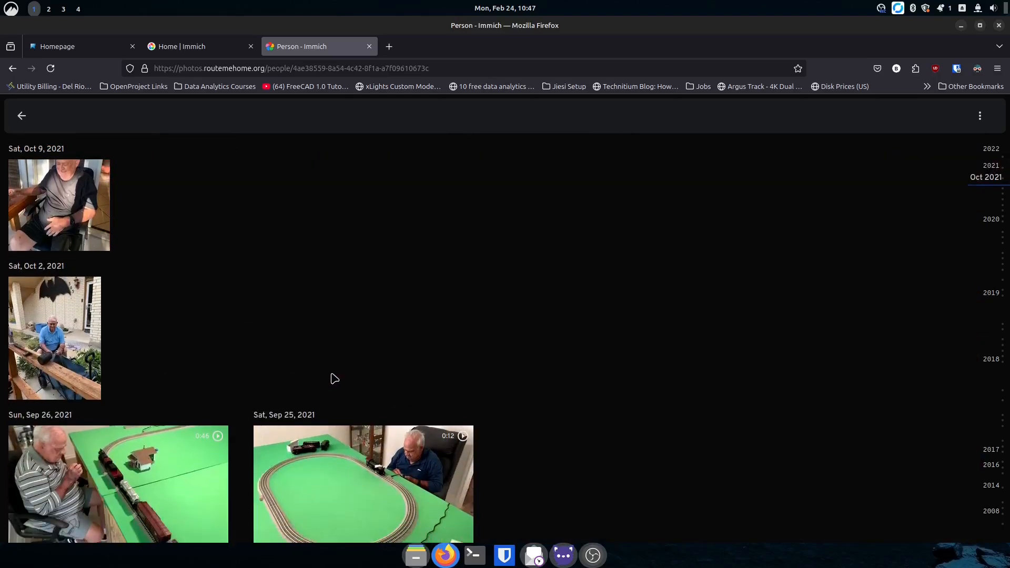
scroll(279, 333, "down", 5)
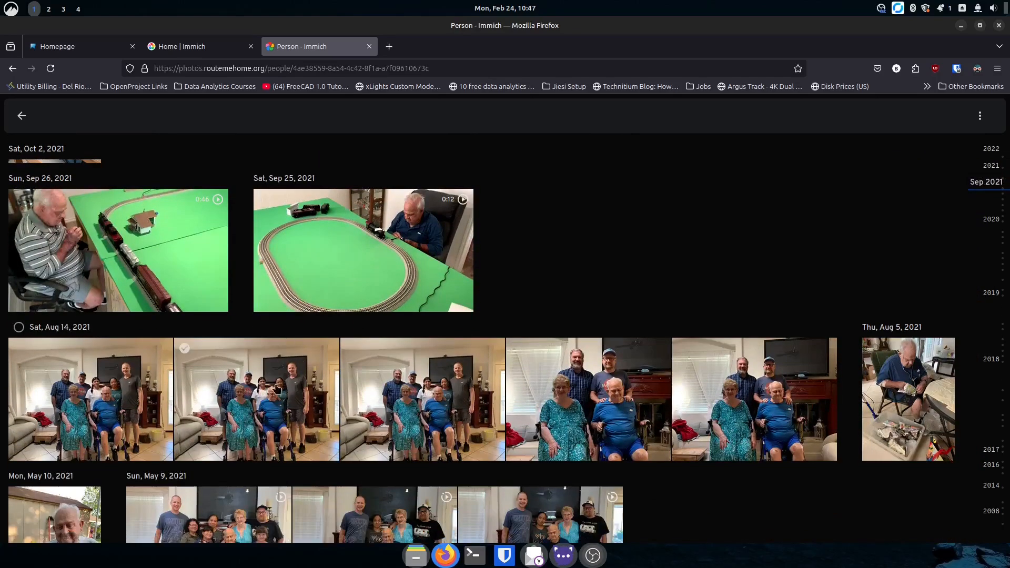
scroll(173, 263, "up", 10)
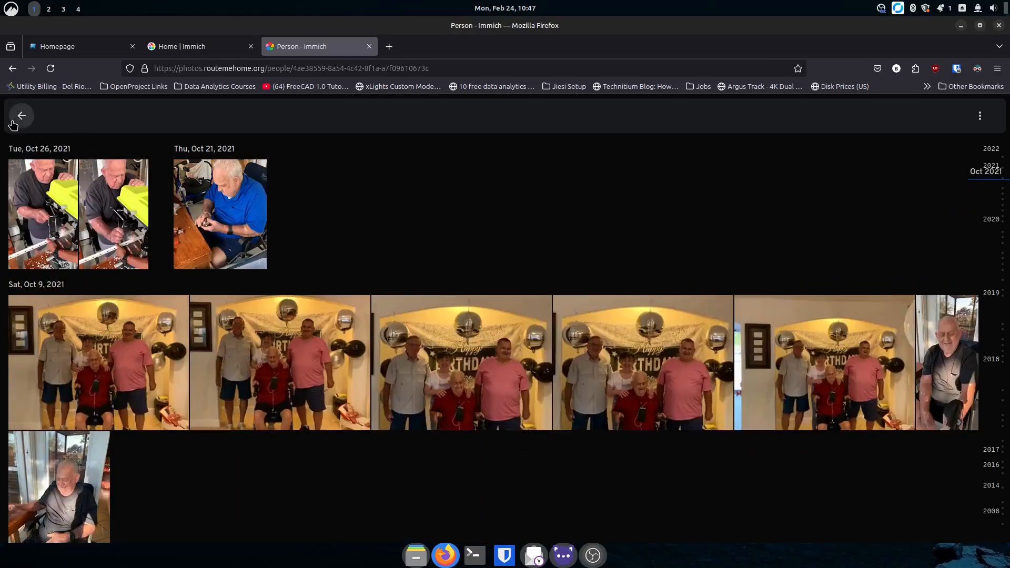
left_click(18, 118)
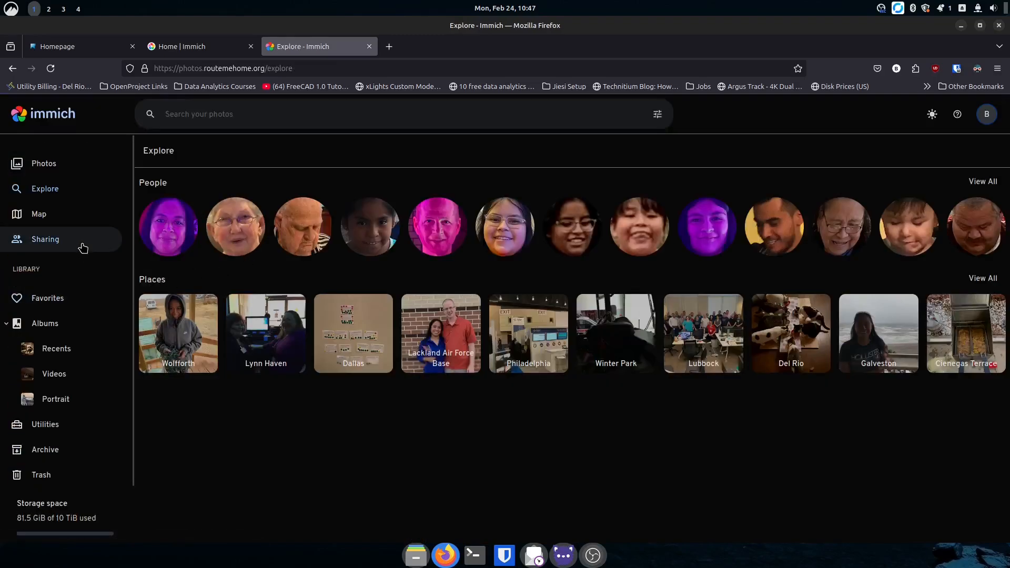
- Open the Map and zoom in on the photo clusters around Houston and Texas
left_click(61, 224)
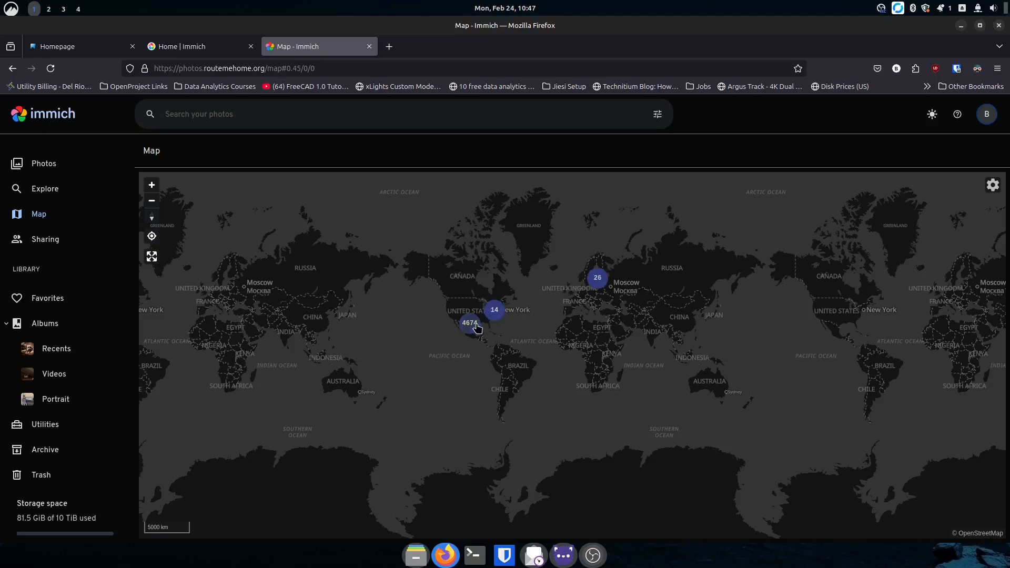
scroll(487, 326, "up", 3)
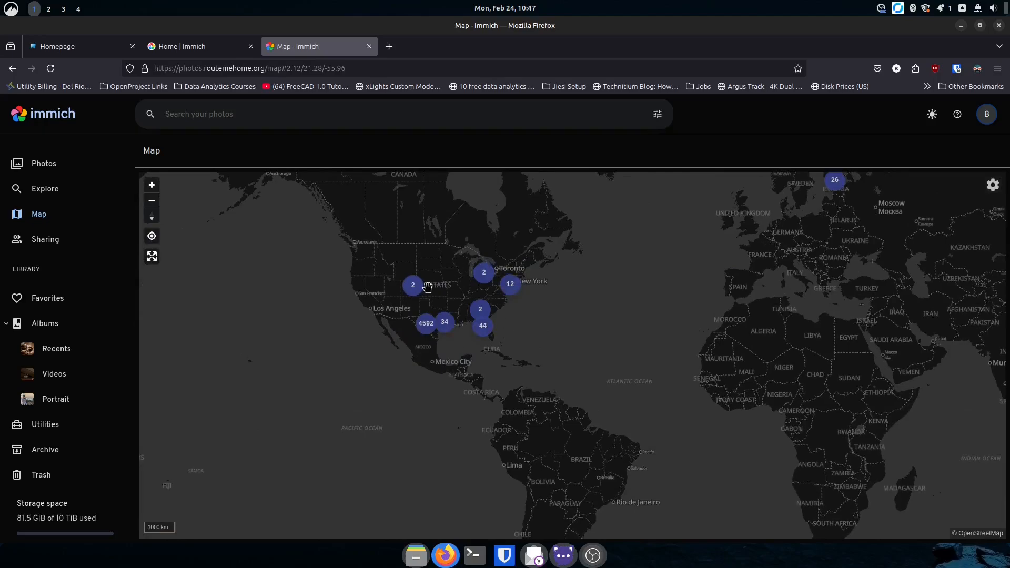
double_click(462, 334)
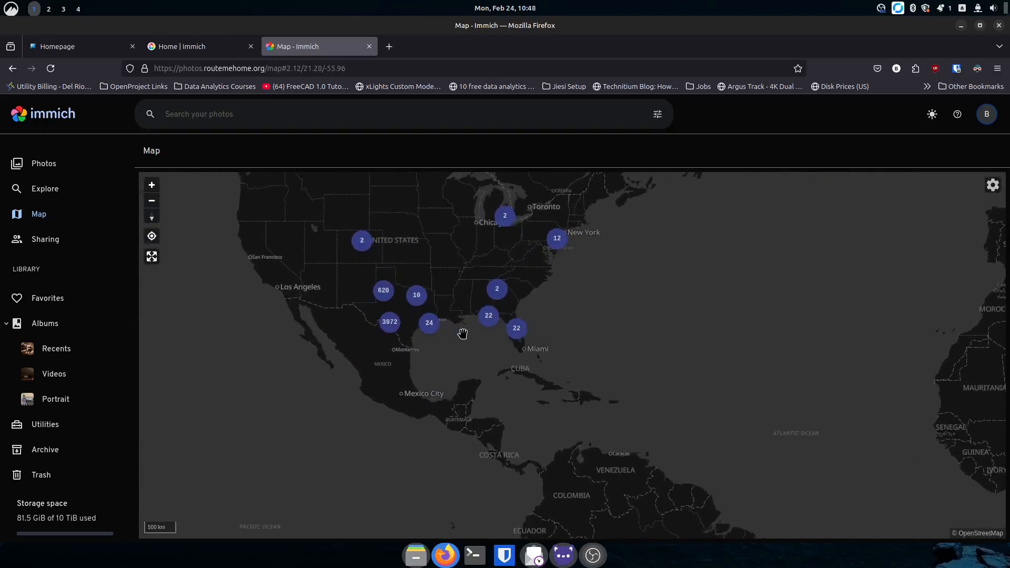
scroll(467, 325, "up", 1)
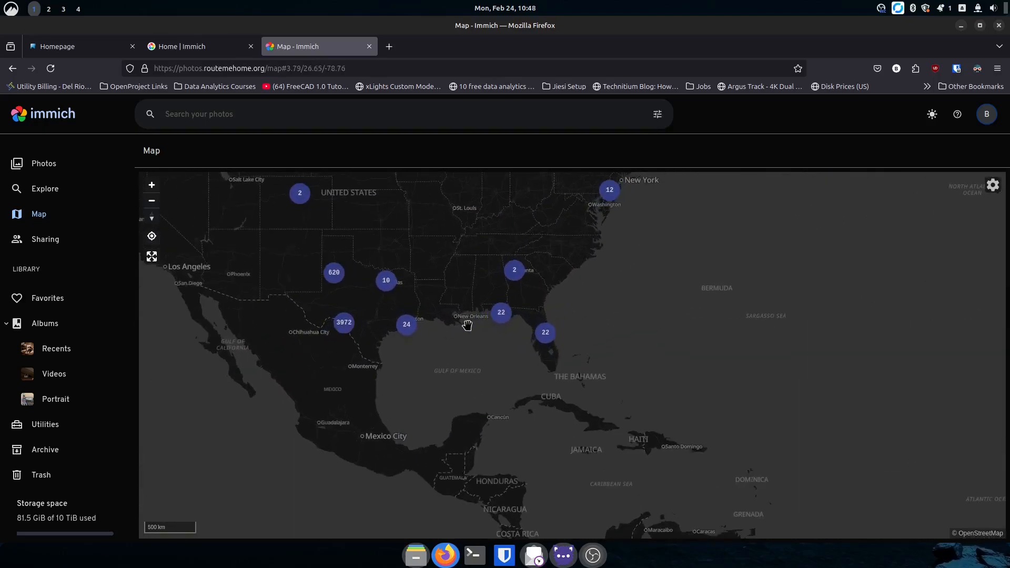
left_click_drag(442, 331, 484, 387)
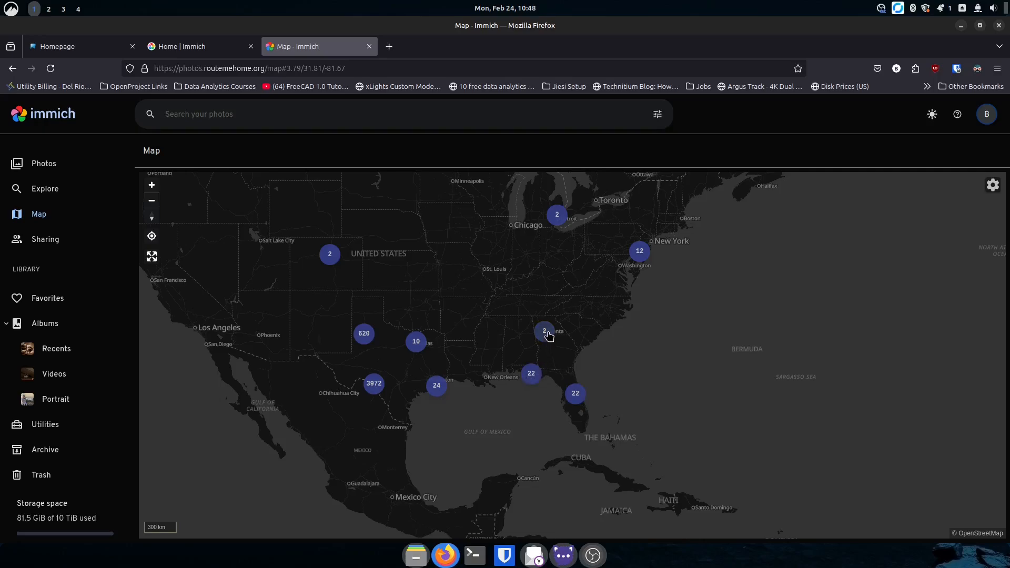
double_click(377, 340)
scroll(341, 329, "down", 2)
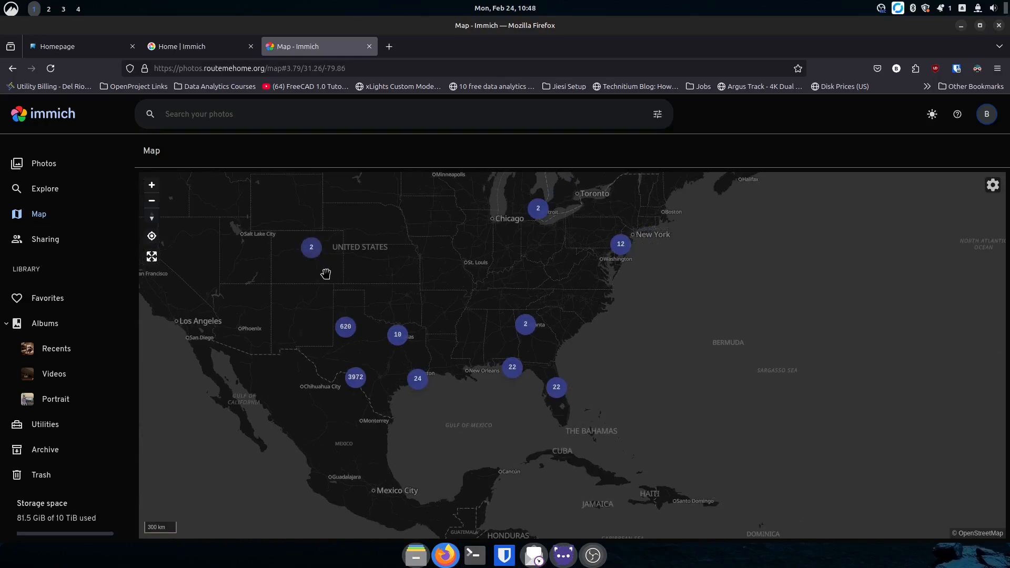
- Pan the map across the Great Lakes, the US, Europe and Central and South America
left_click_drag(327, 273, 421, 372)
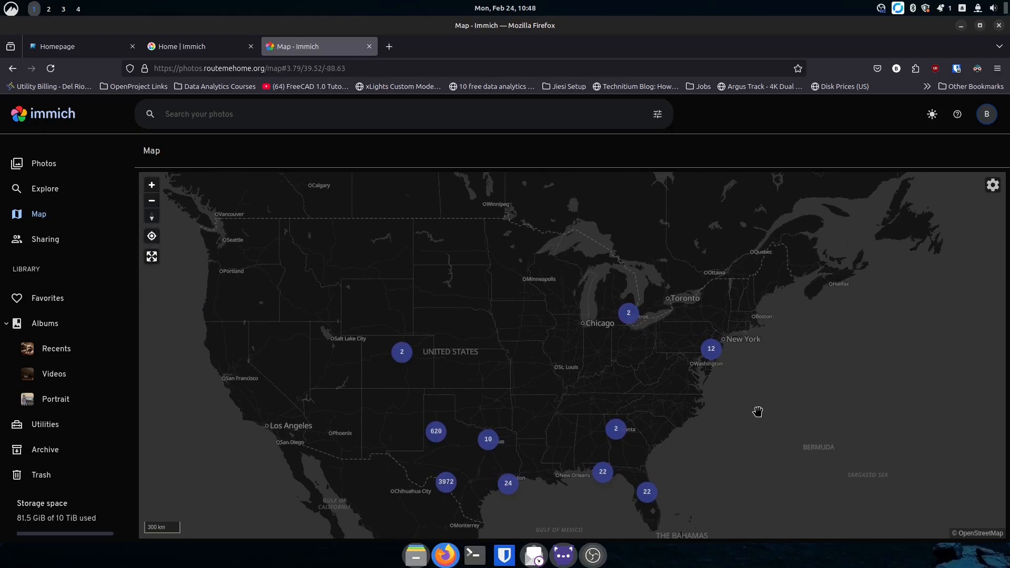
scroll(741, 408, "down", 2)
left_click_drag(803, 372, 604, 288)
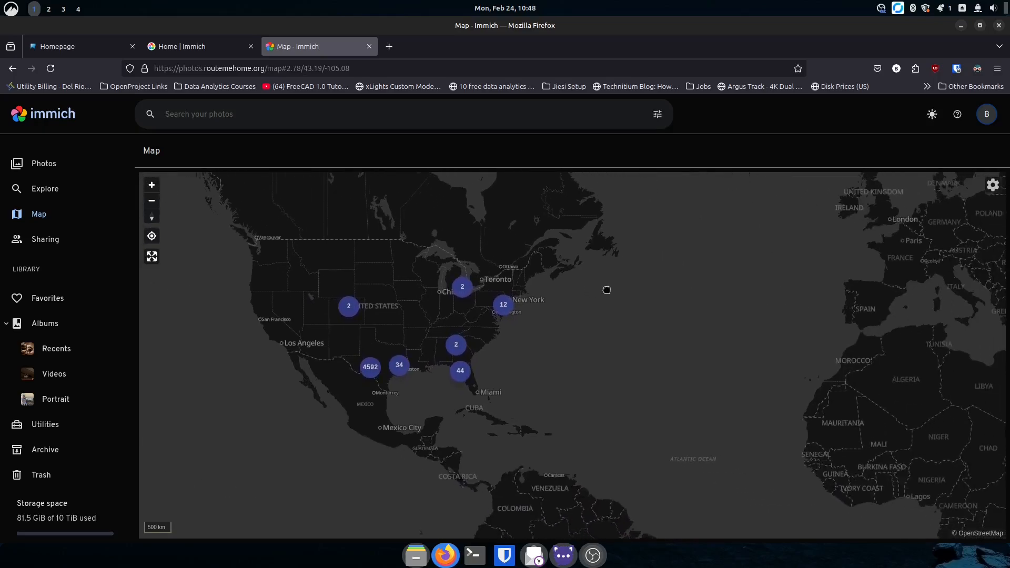
left_click_drag(714, 326, 757, 407)
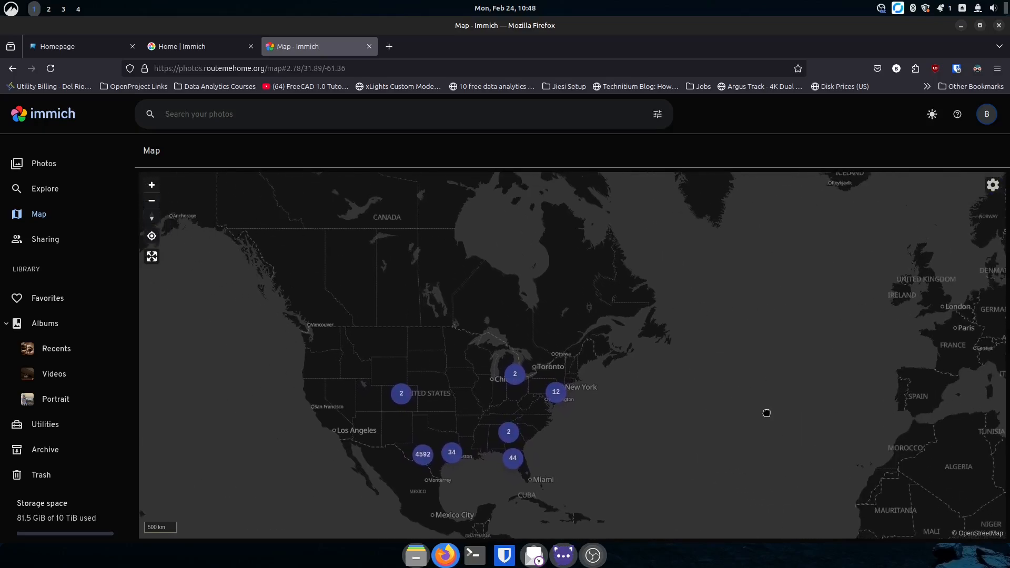
left_click_drag(657, 399, 647, 311)
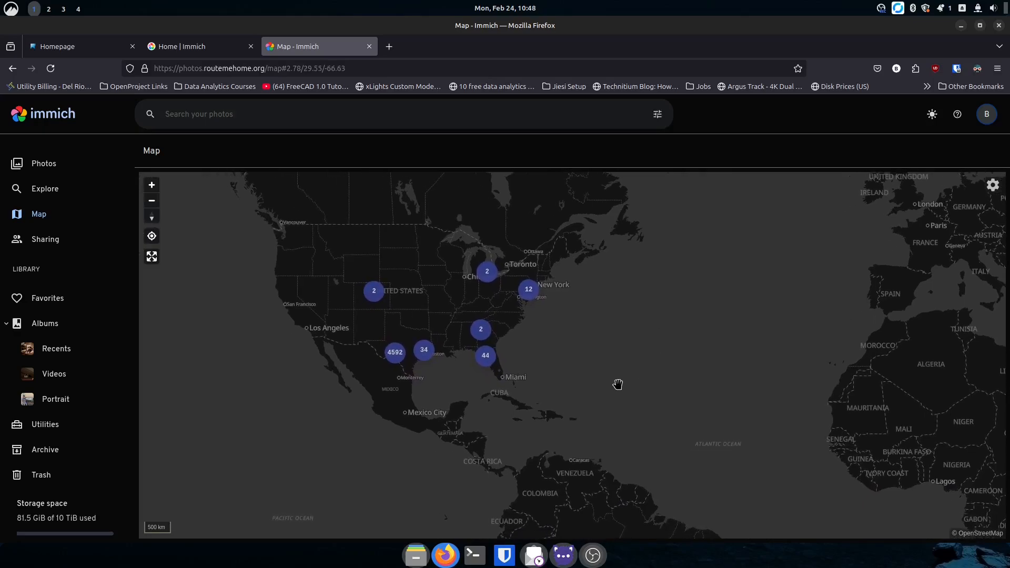
scroll(575, 378, "down", 2)
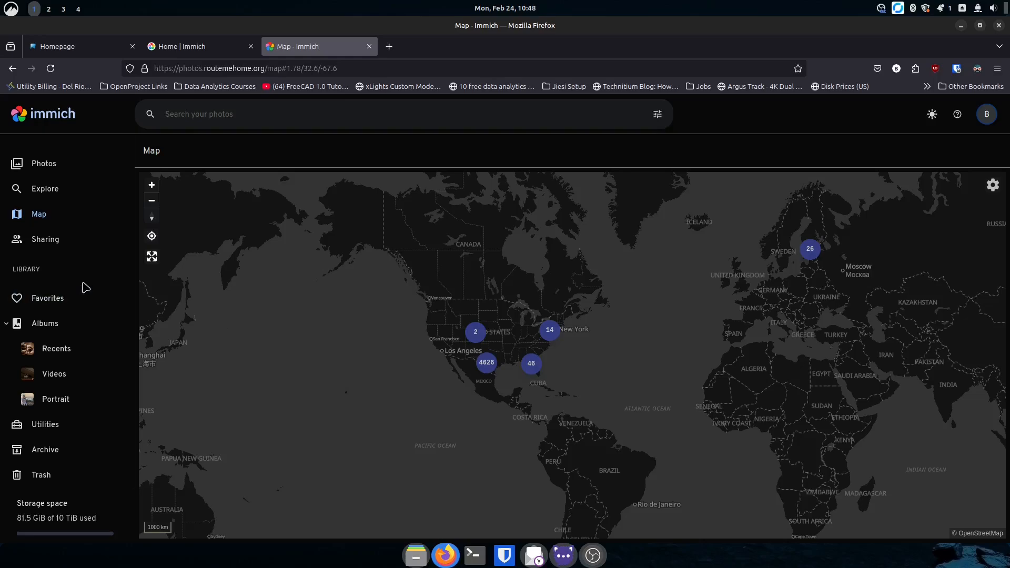
- Visit Sharing and Favorites, look through the 5,176-item Recents album, and end on Favorites
left_click(80, 246)
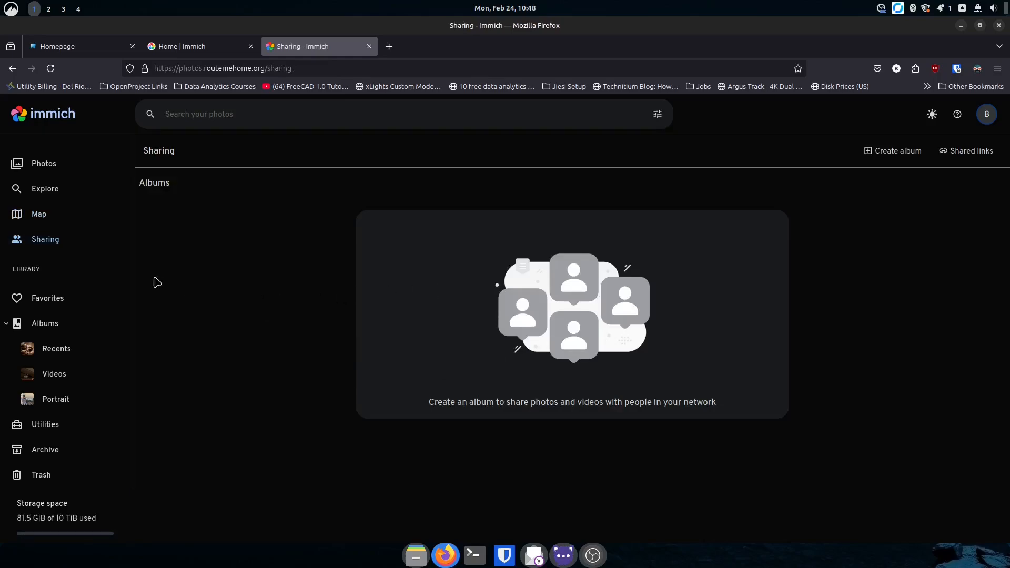
left_click(58, 300)
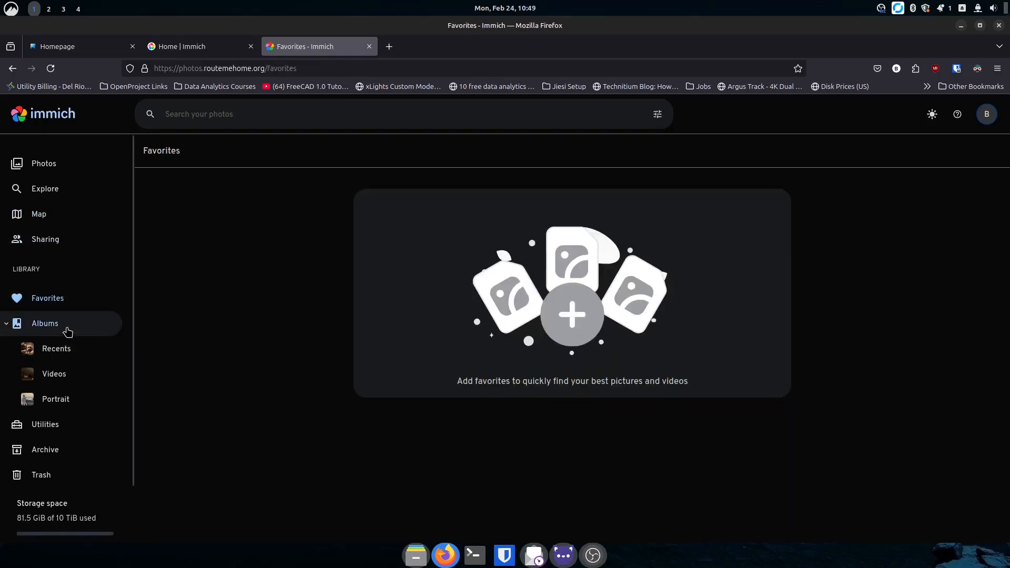
left_click(77, 354)
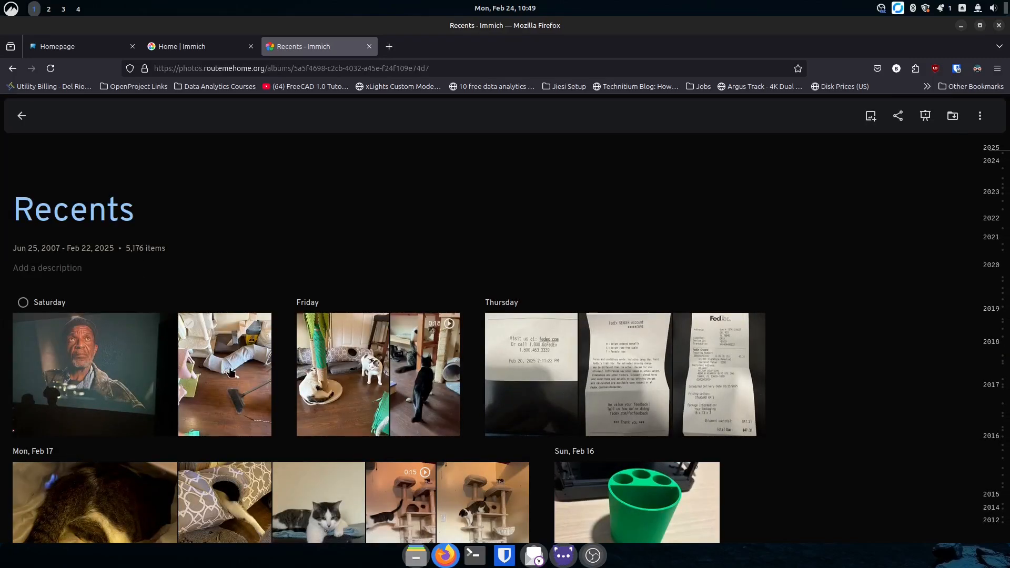
scroll(174, 424, "down", 3)
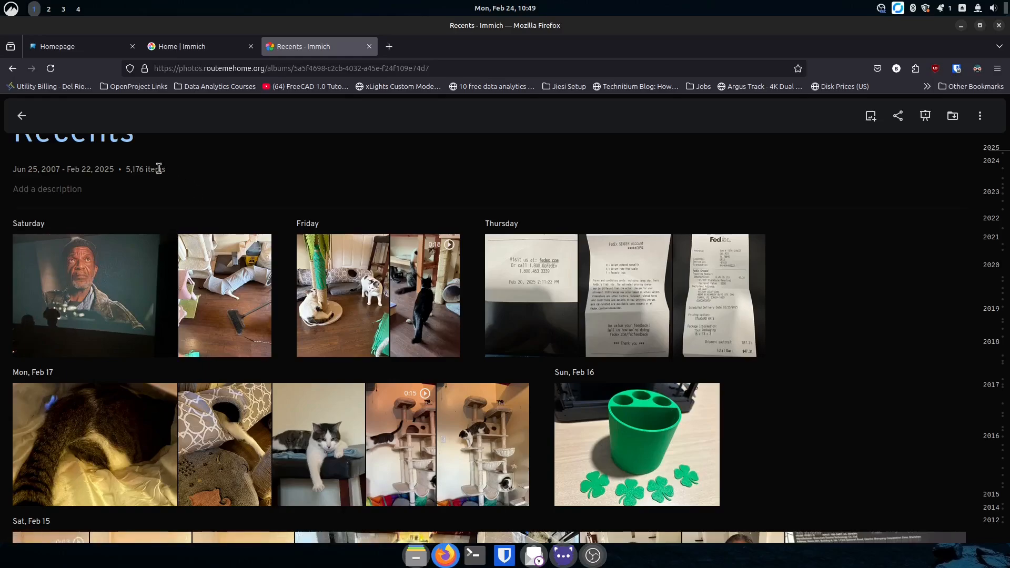
left_click(12, 69)
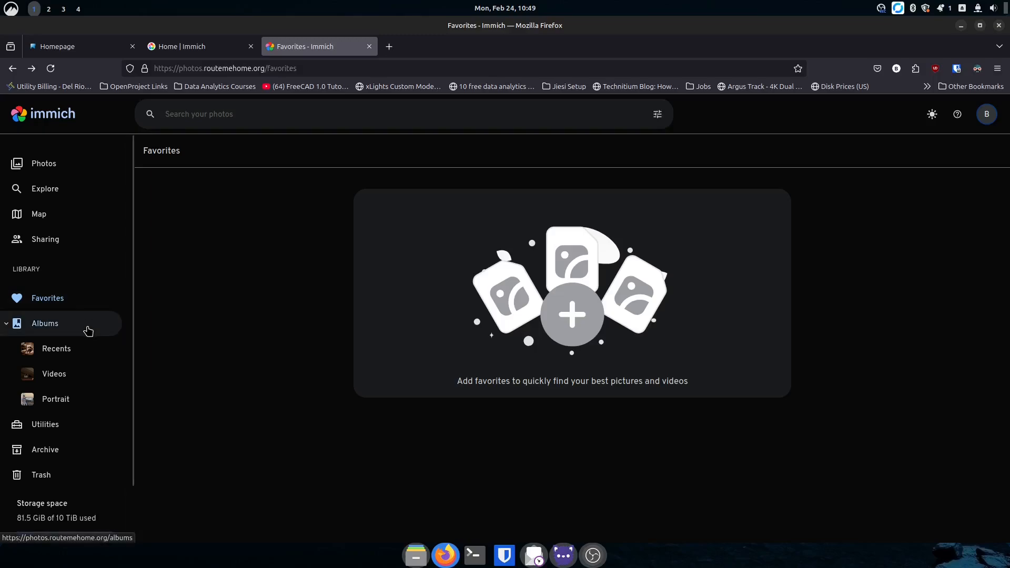
left_click(79, 354)
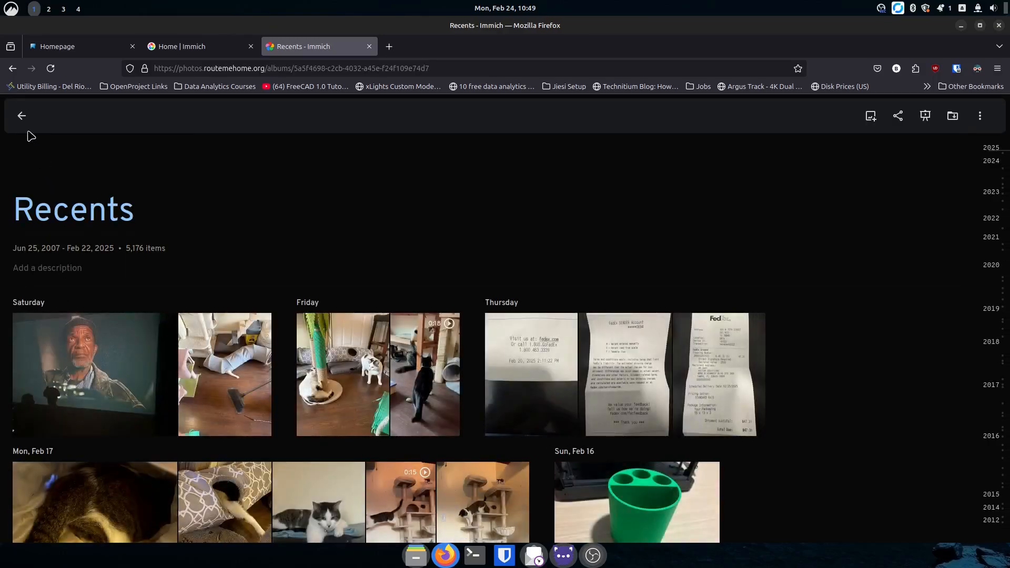
left_click(21, 116)
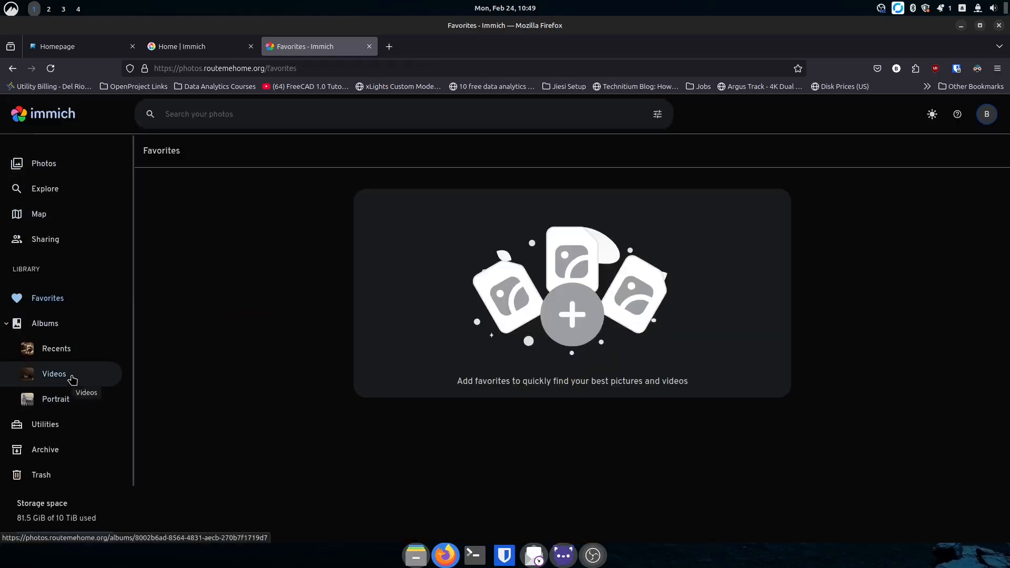
- Scroll through the Videos album's December 2024 clips, then return to the empty Favorites page
left_click(73, 380)
scroll(303, 390, "down", 3)
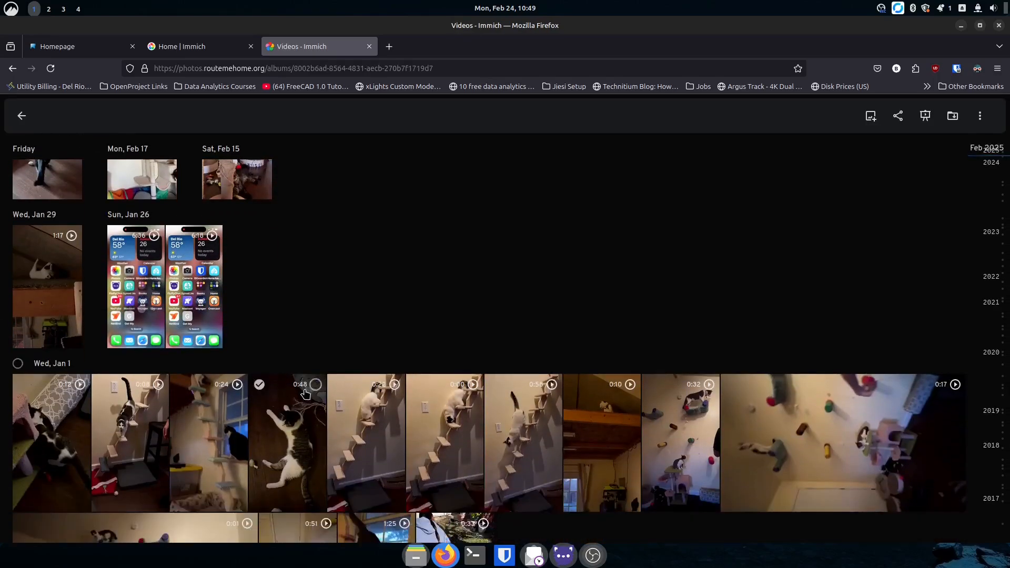
scroll(305, 394, "down", 4)
scroll(304, 394, "down", 3)
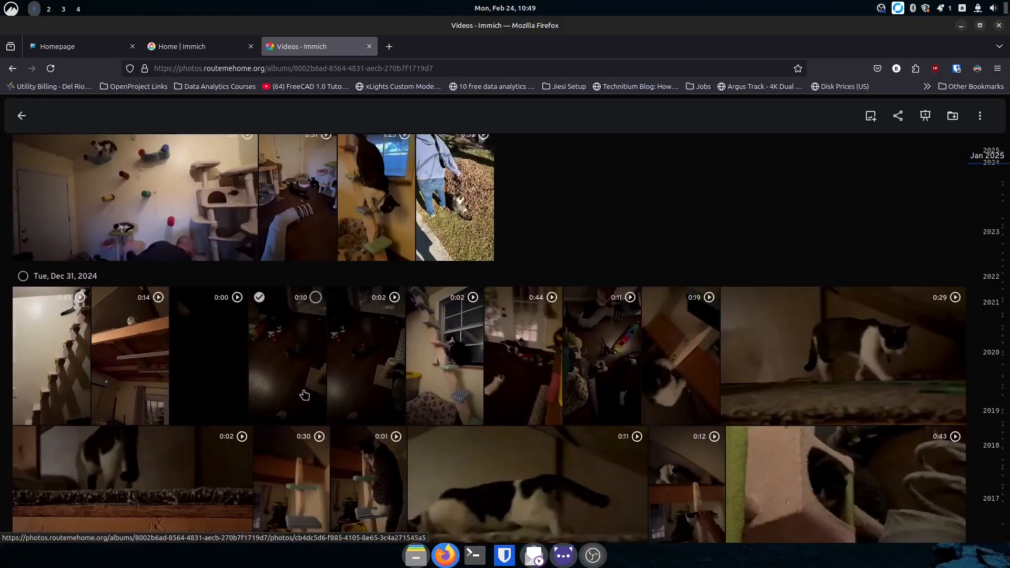
scroll(304, 395, "down", 10)
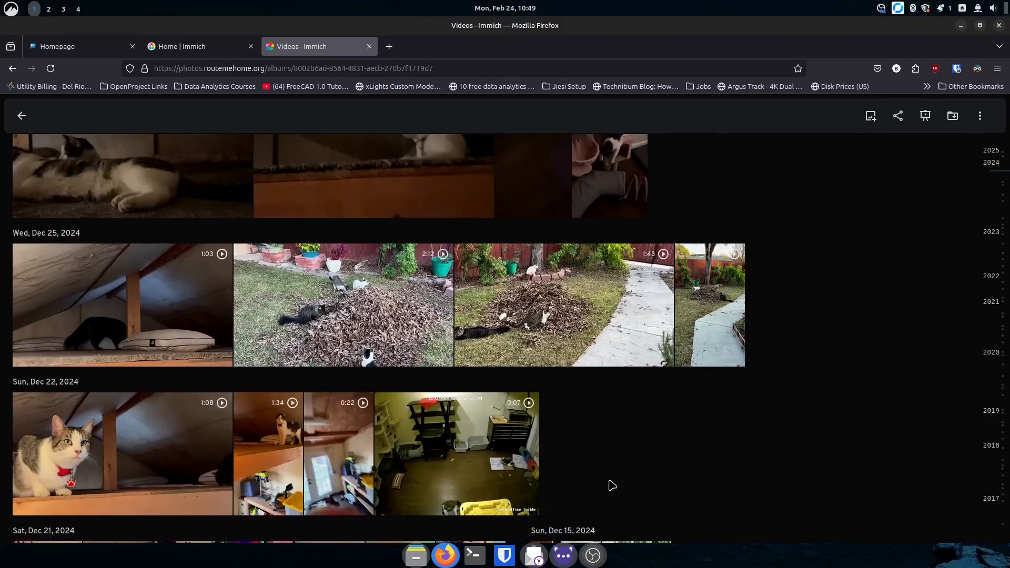
scroll(612, 484, "down", 3)
scroll(687, 404, "down", 6)
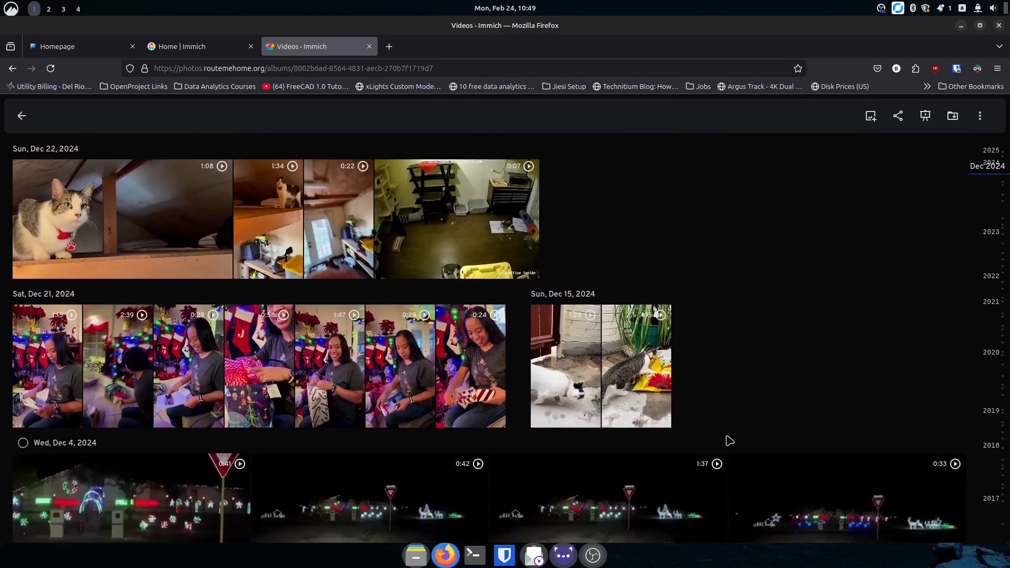
scroll(406, 389, "down", 3)
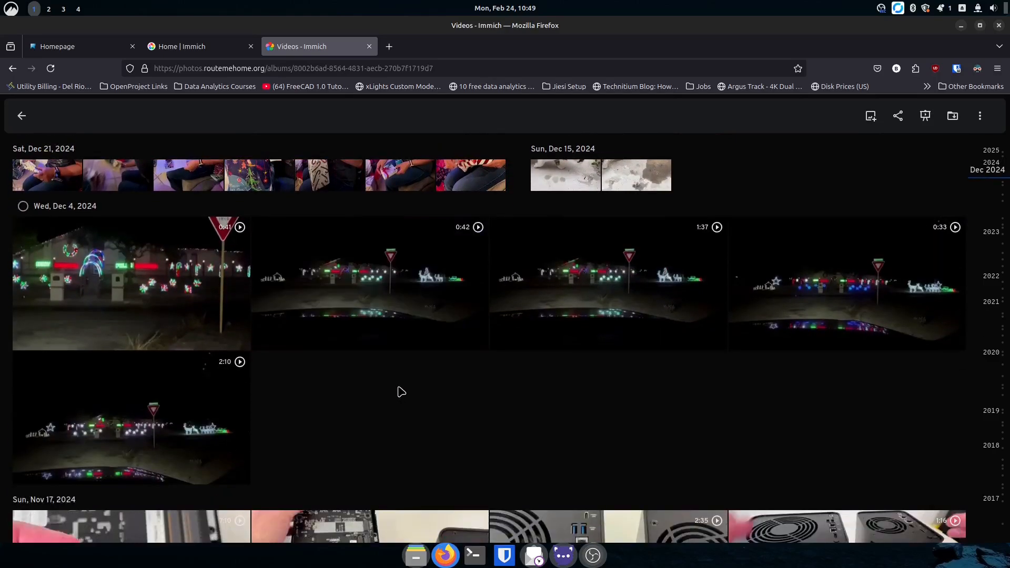
scroll(326, 416, "down", 3)
scroll(333, 358, "up", 3)
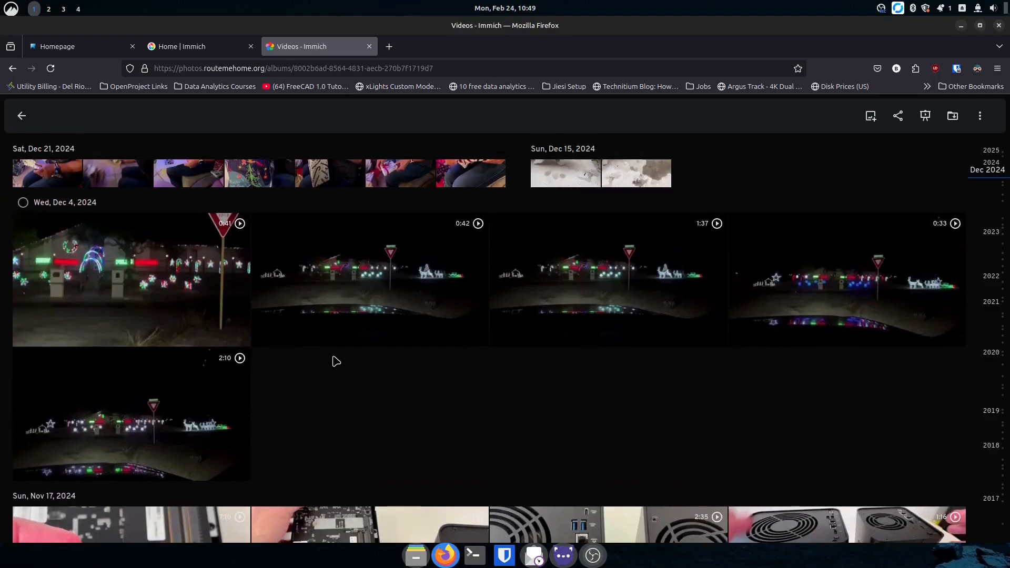
left_click(22, 116)
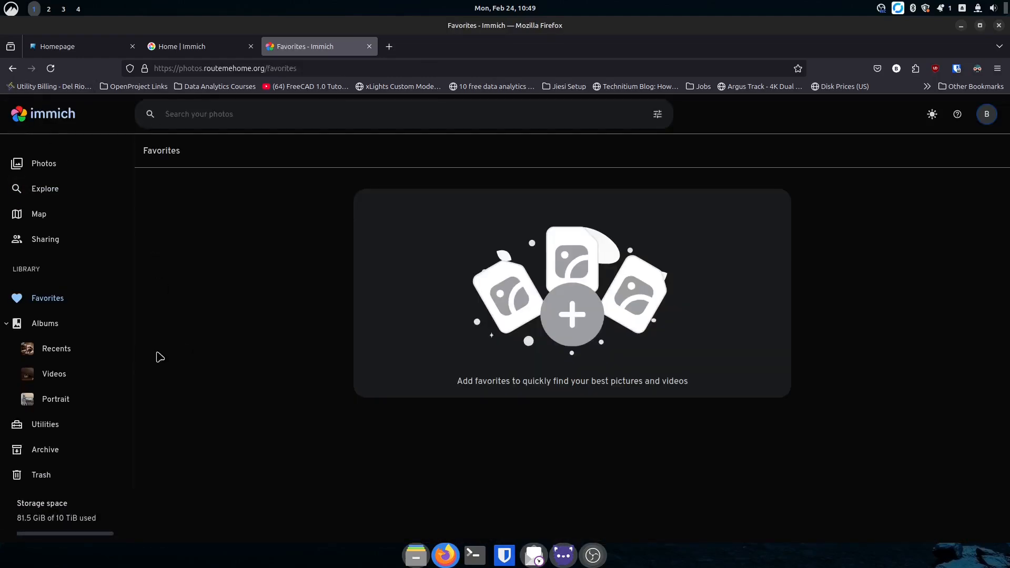
left_click(70, 400)
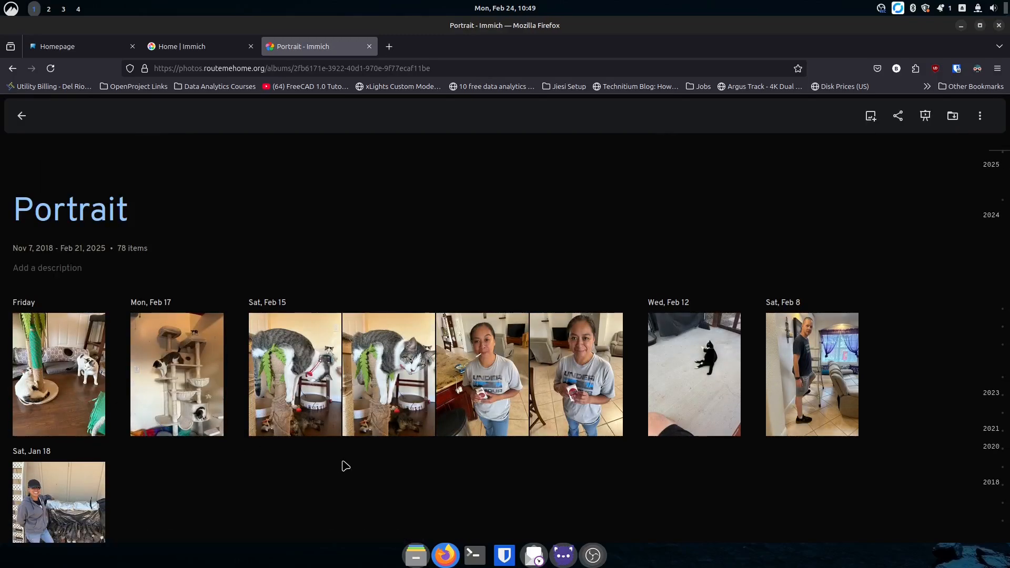
scroll(350, 463, "down", 10)
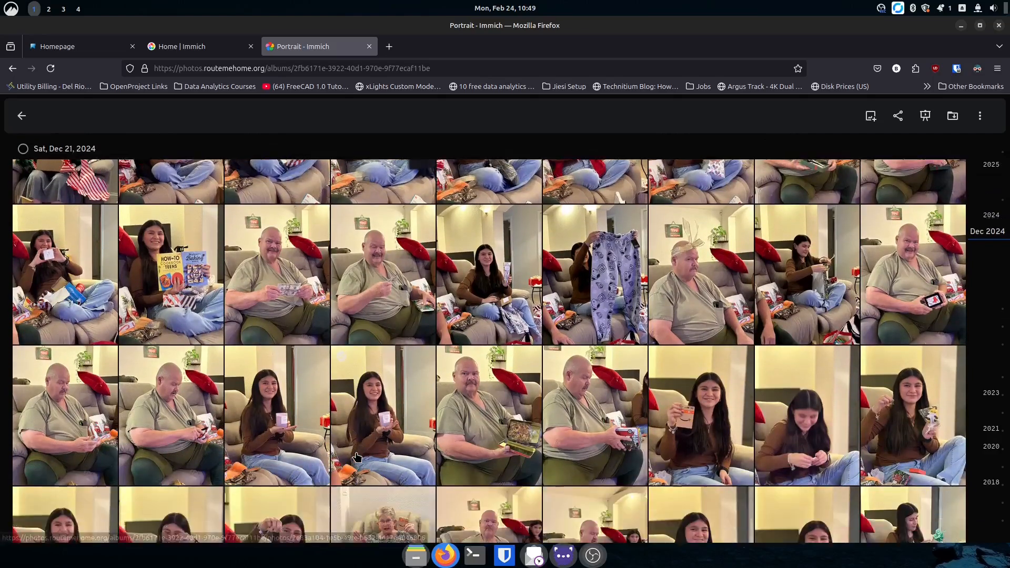
scroll(356, 457, "down", 10)
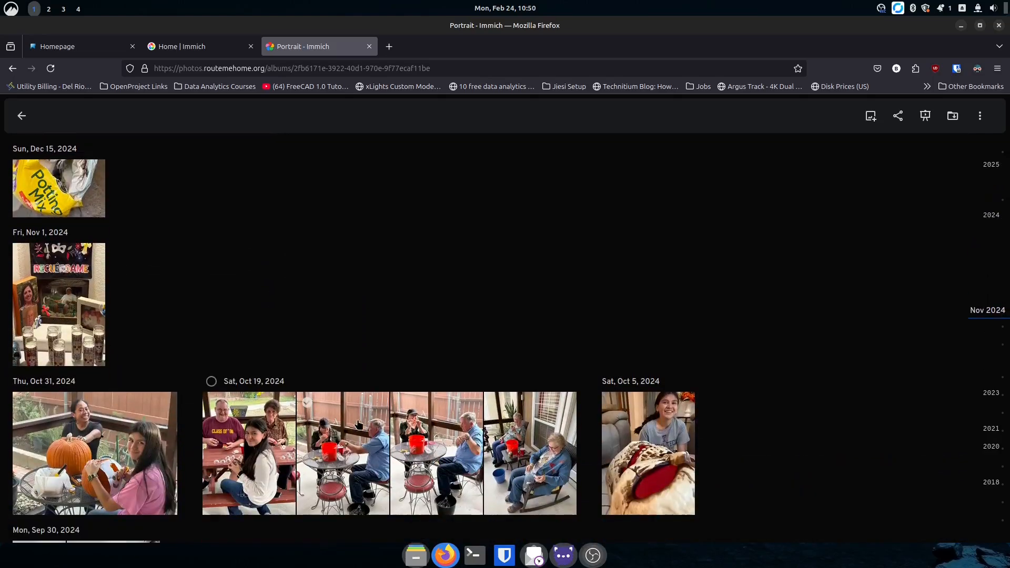
scroll(352, 420, "down", 6)
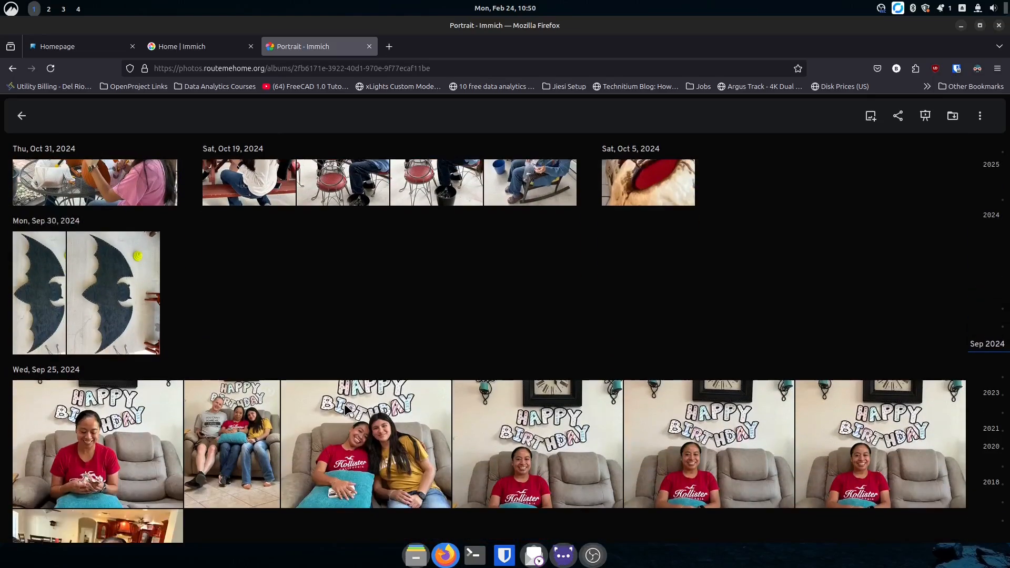
scroll(347, 408, "down", 2)
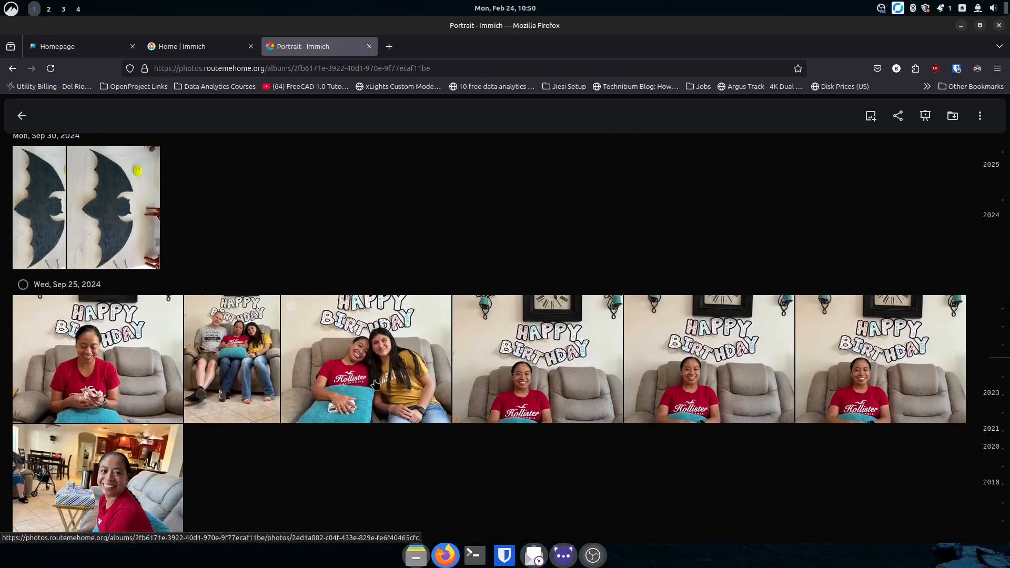
scroll(368, 400, "down", 10)
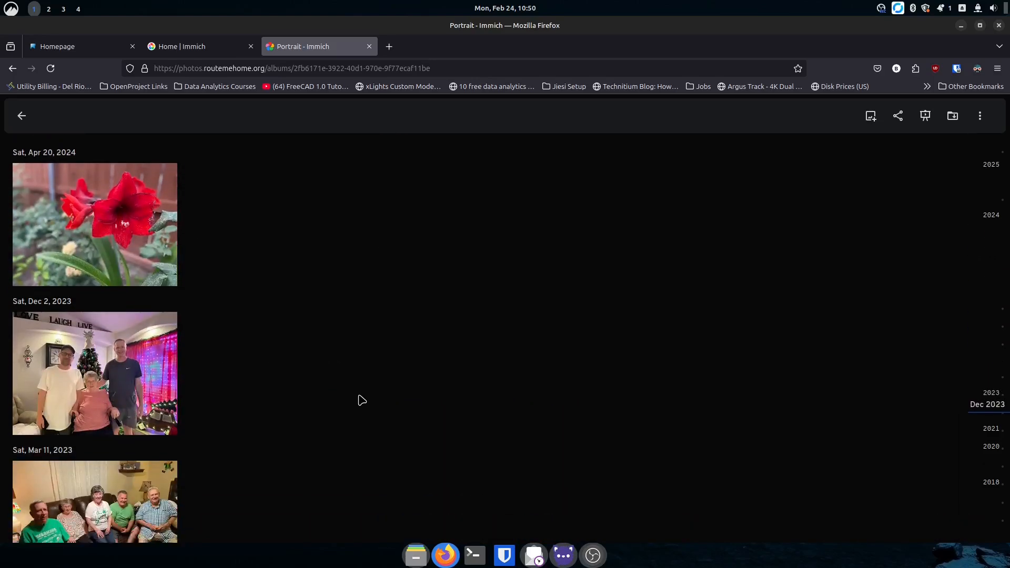
scroll(362, 401, "down", 6)
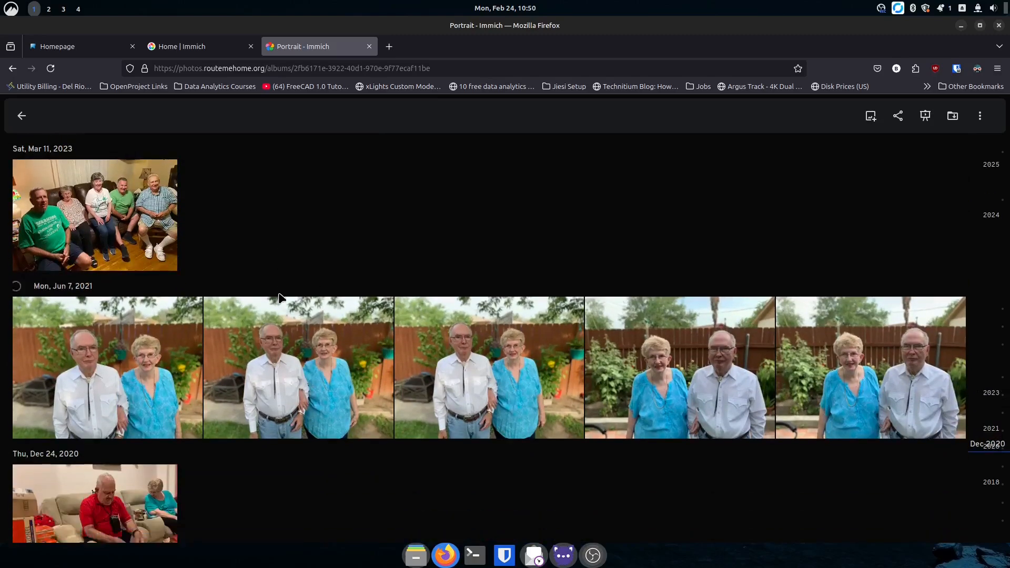
scroll(284, 310, "down", 8)
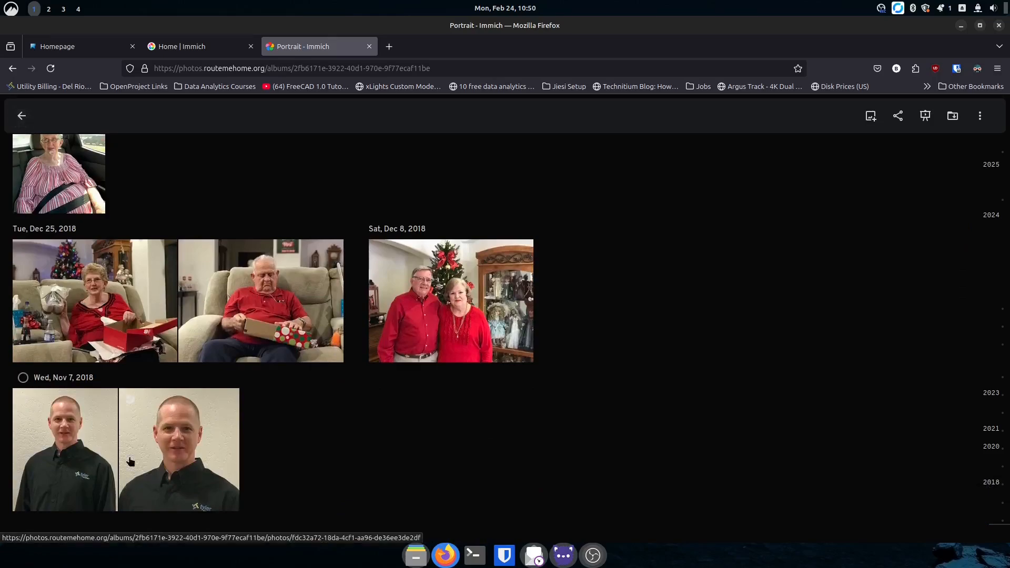
left_click(21, 115)
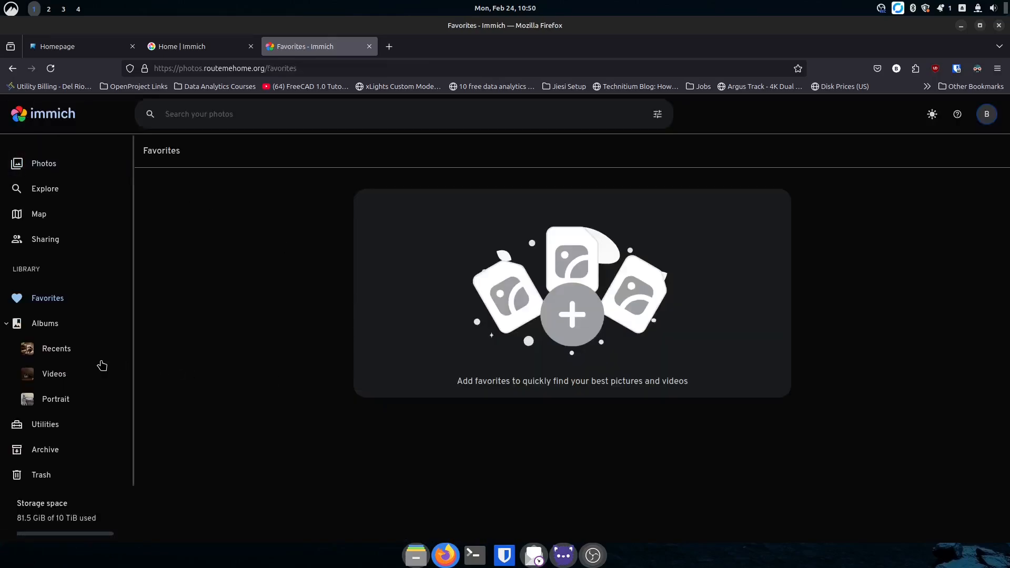
- Review the 81 duplicate groups under Utilities, then show the empty Archive page
scroll(102, 366, "down", 2)
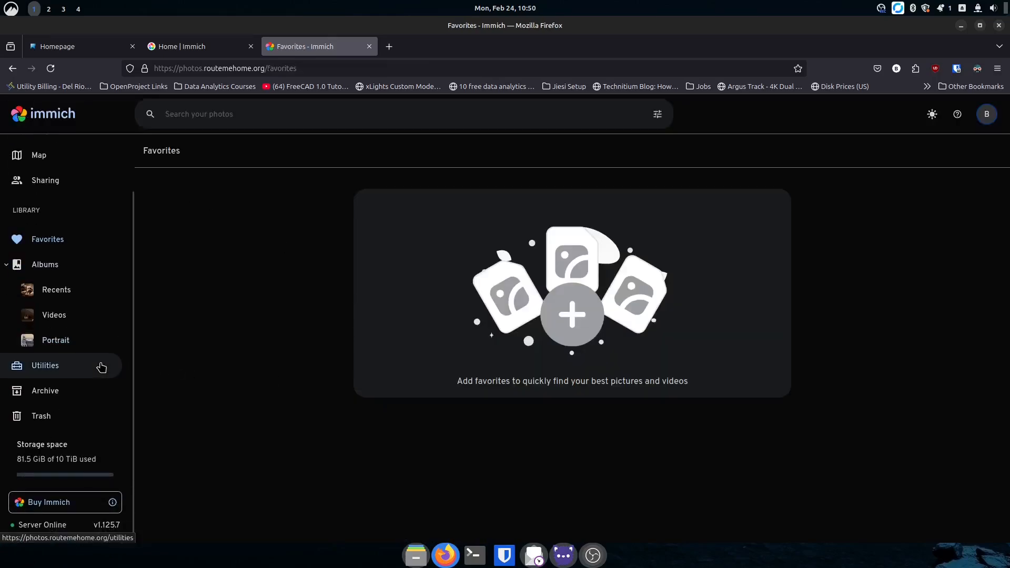
left_click(56, 367)
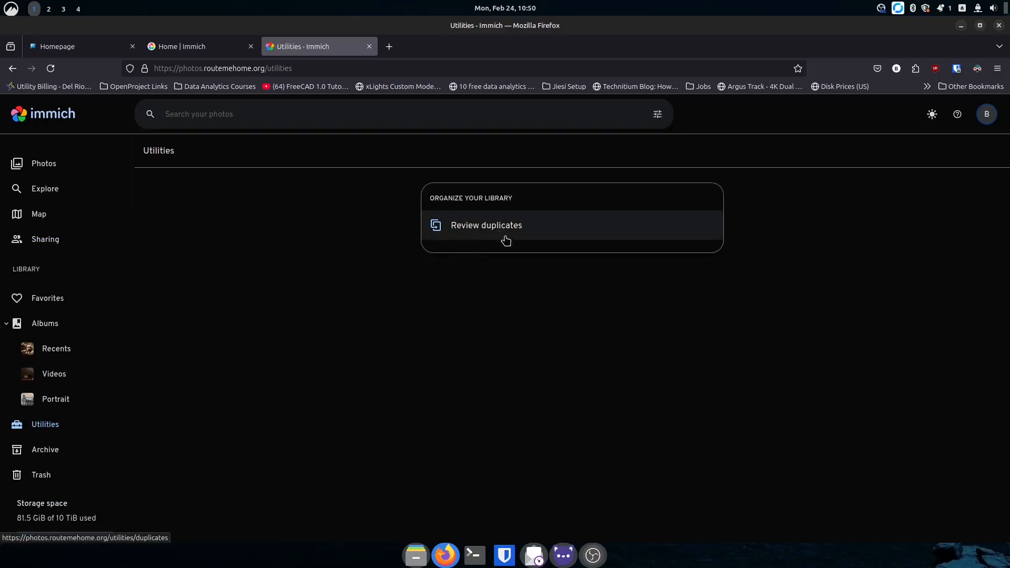
left_click(489, 230)
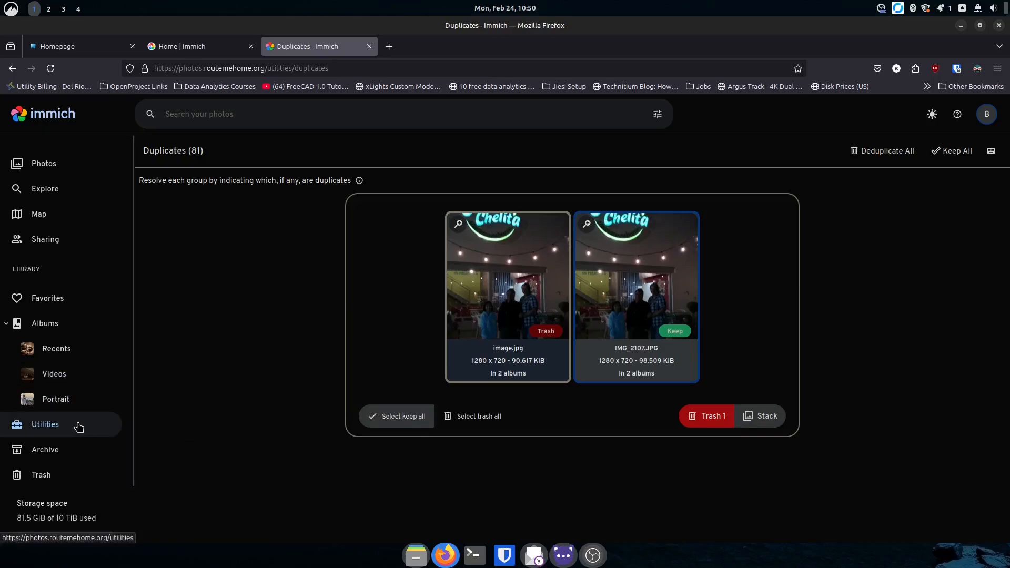
left_click(74, 457)
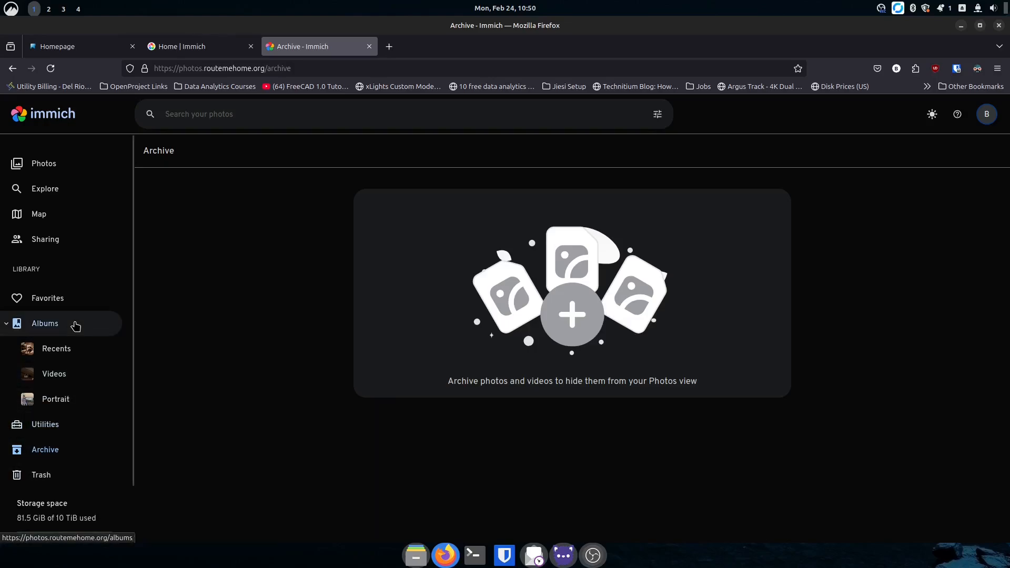
- From Photos, open Administration in the account menu to view User Management's two accounts
left_click(71, 172)
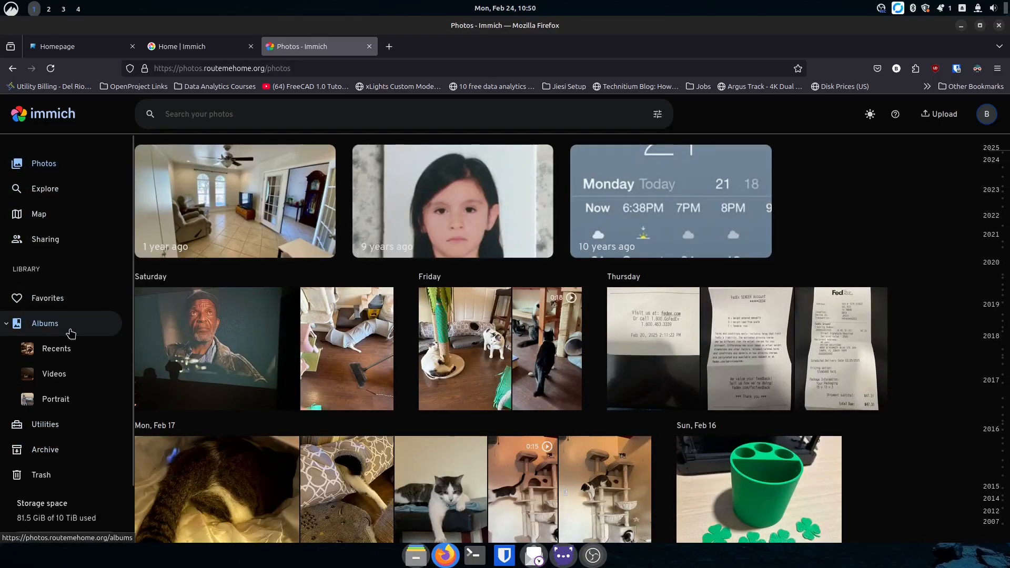
left_click(986, 117)
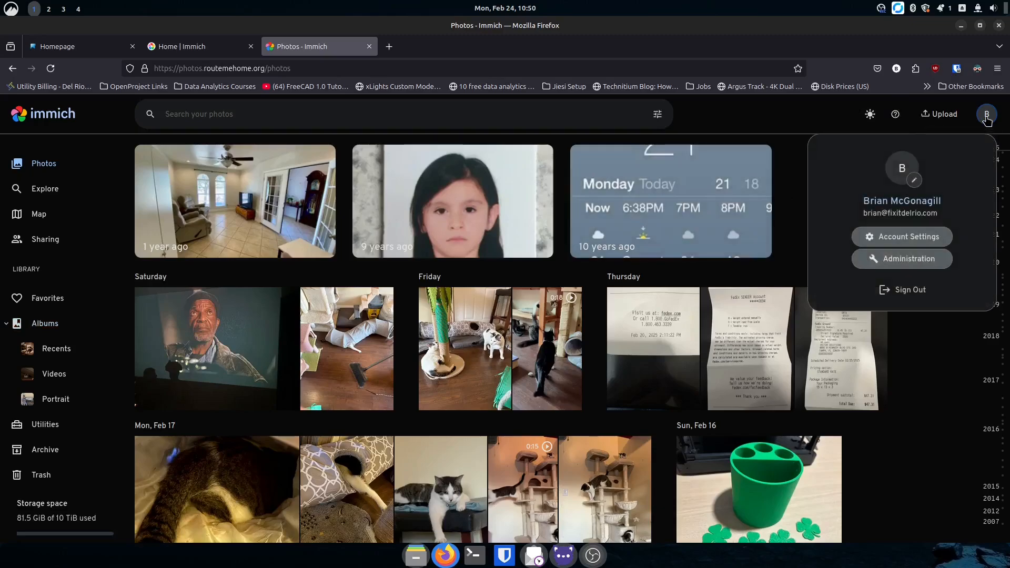
left_click(909, 265)
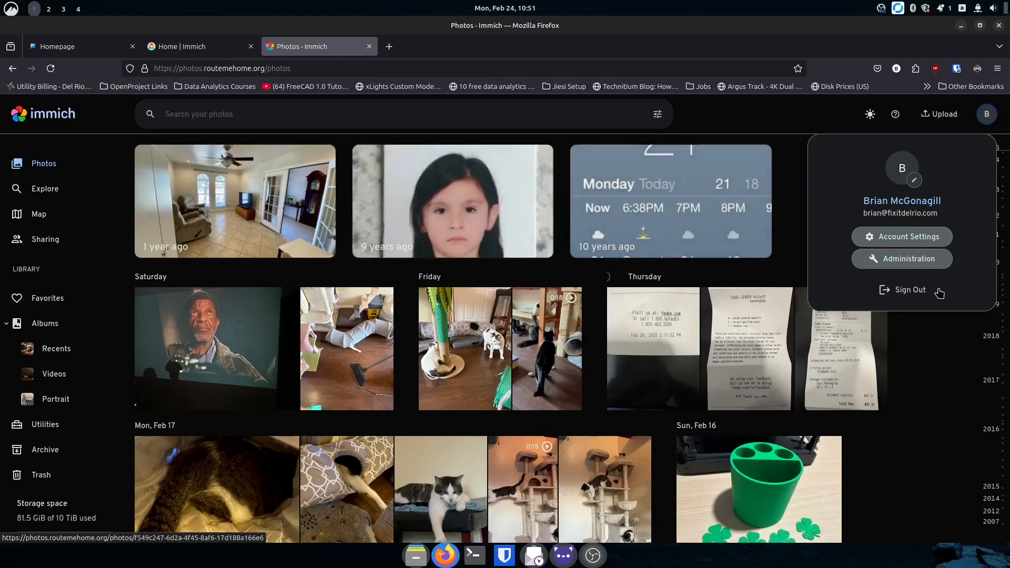
left_click(913, 263)
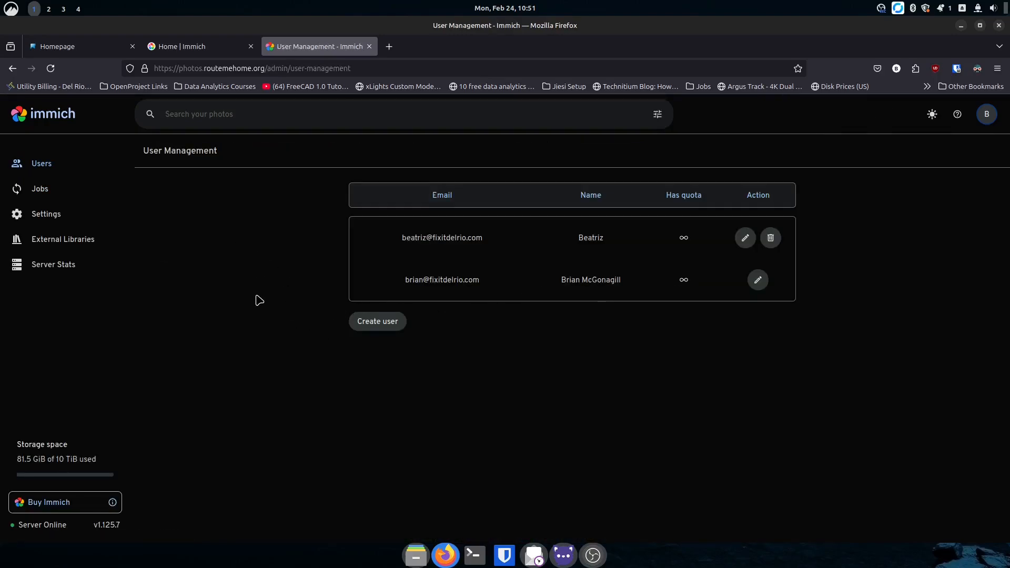
- Zoom to 150%, open Jobs and scroll through every queue from Library to Migration
key("ctrl+plus")
key("ctrl+plus")
key("ctrl+plus")
key("ctrl+plus")
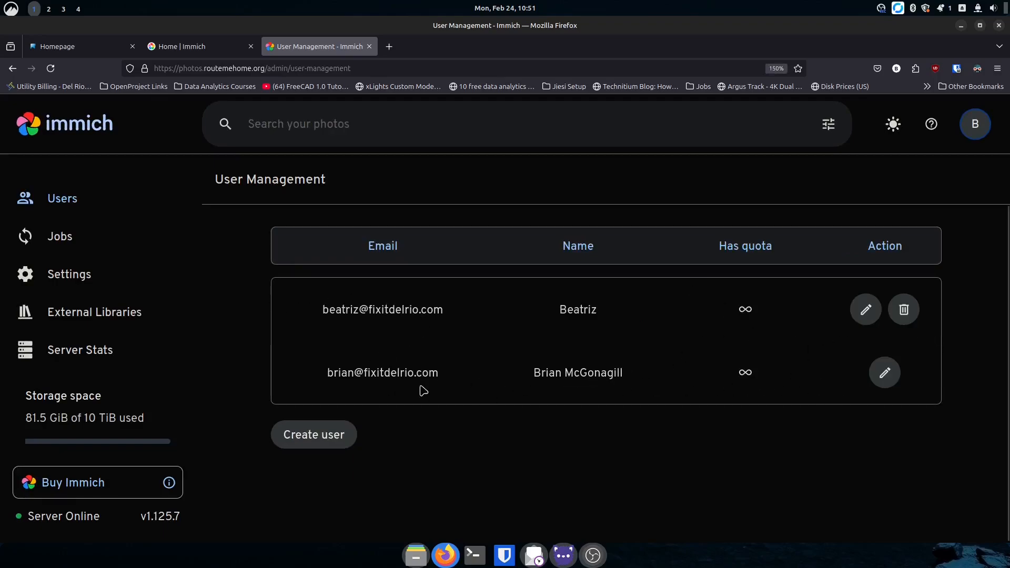
left_click(83, 244)
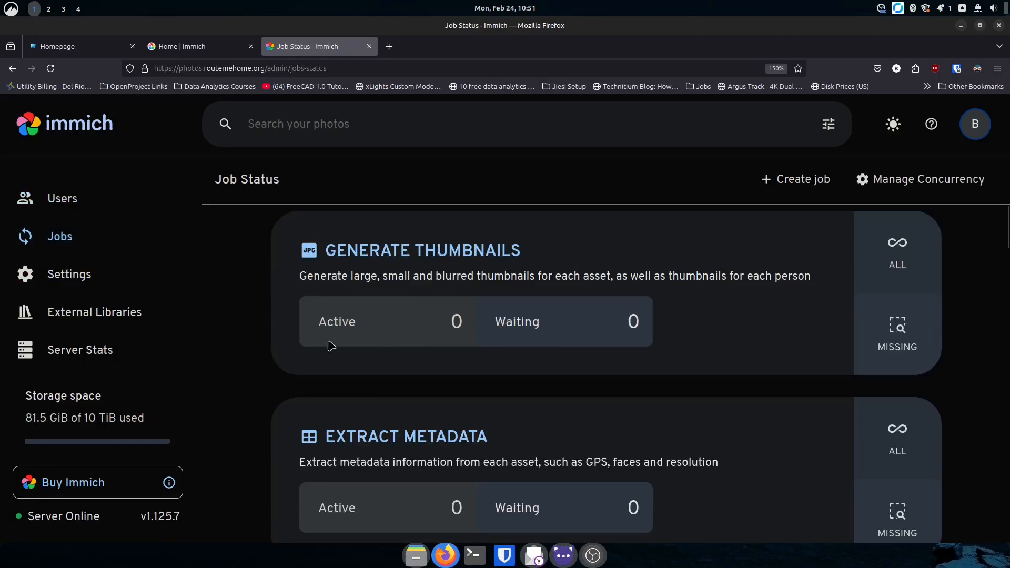
scroll(227, 328, "down", 3)
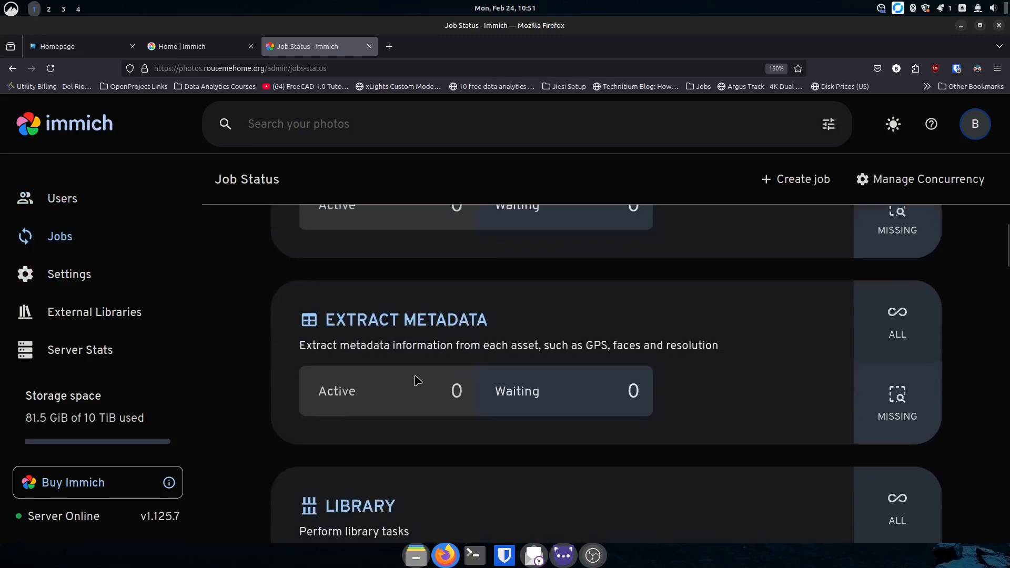
scroll(367, 384, "down", 6)
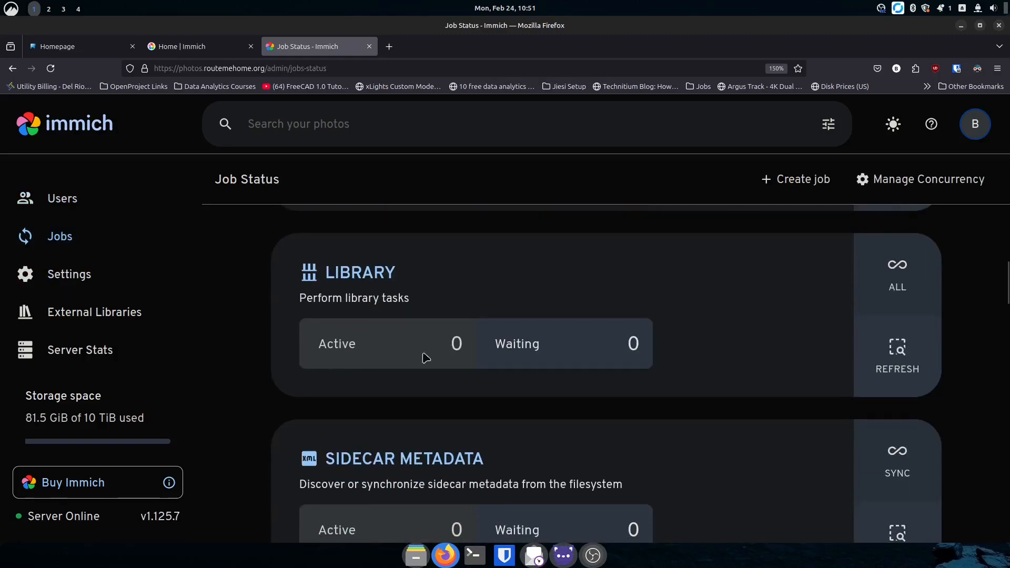
scroll(357, 384, "down", 3)
scroll(467, 353, "down", 3)
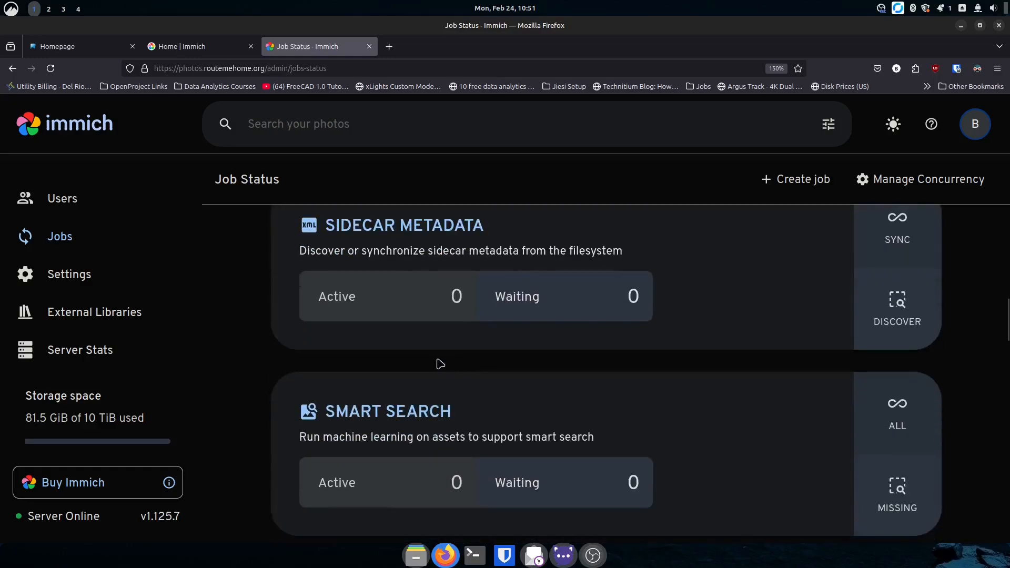
scroll(313, 373, "down", 3)
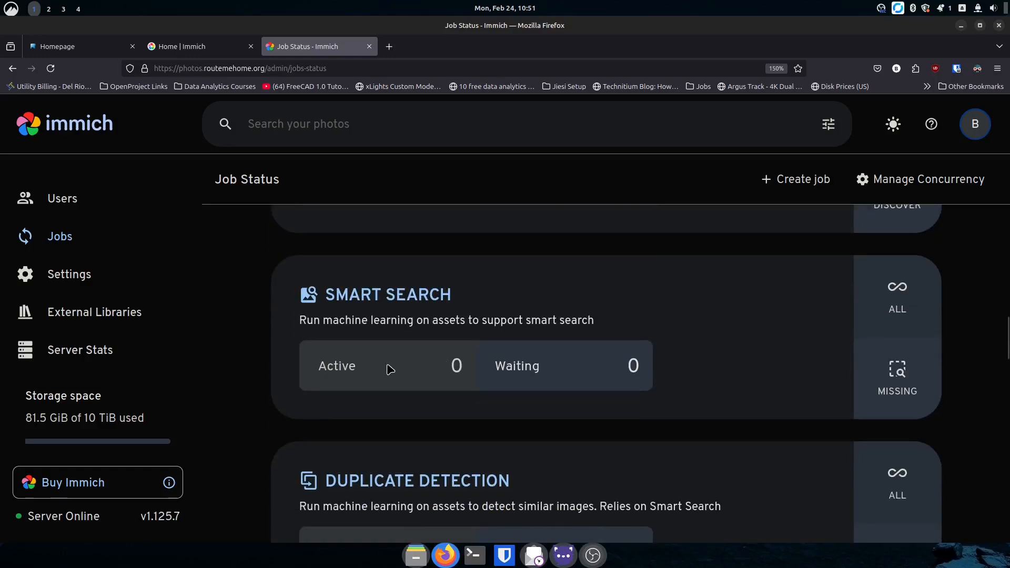
scroll(303, 372, "down", 6)
scroll(300, 335, "down", 12)
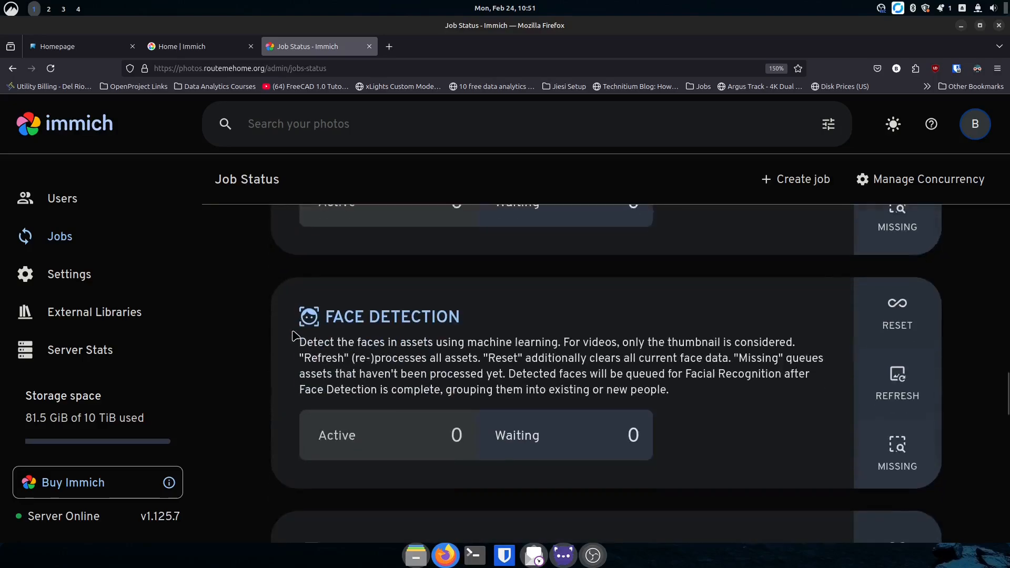
scroll(299, 335, "down", 9)
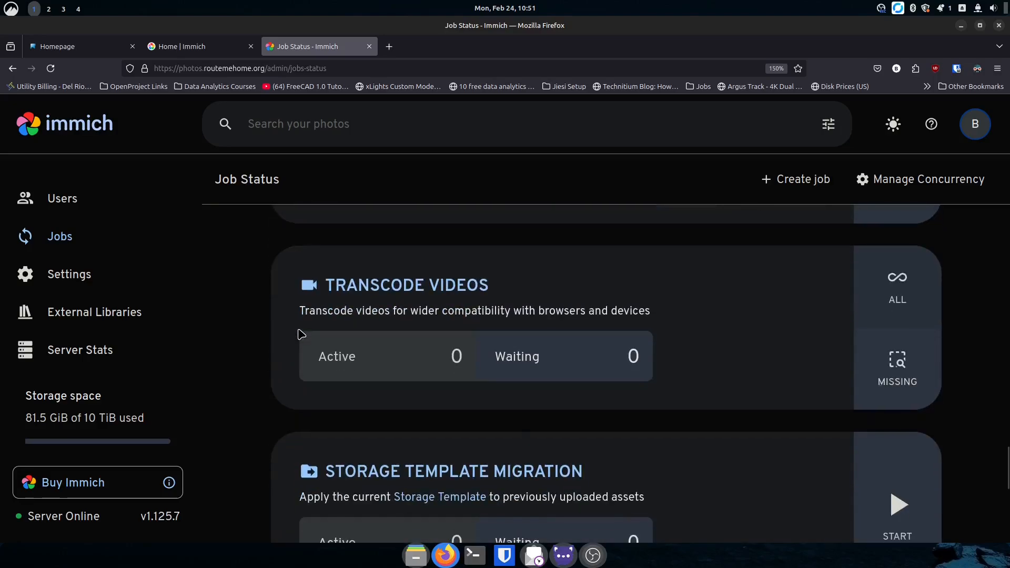
scroll(359, 363, "down", 3)
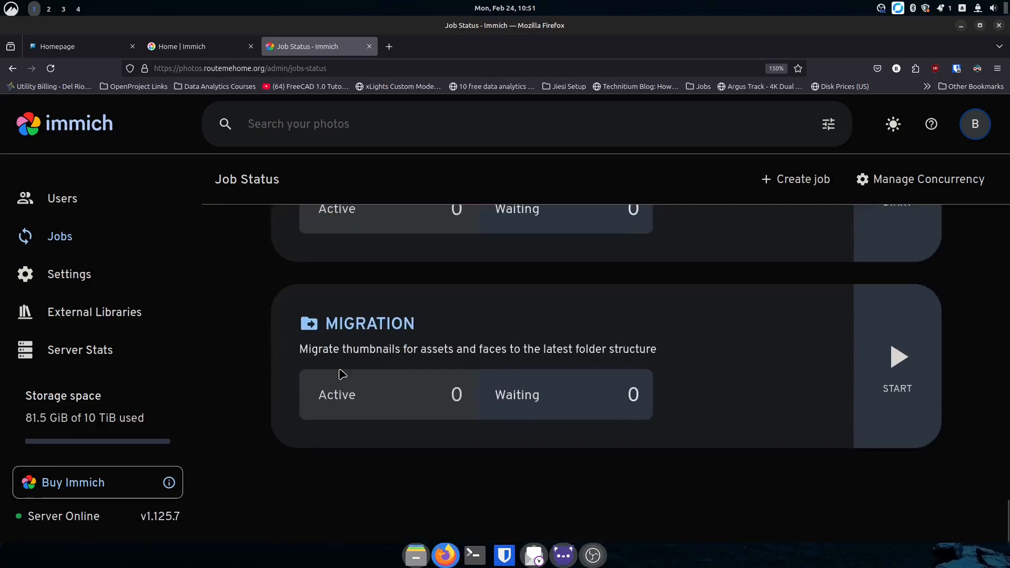
left_click(75, 276)
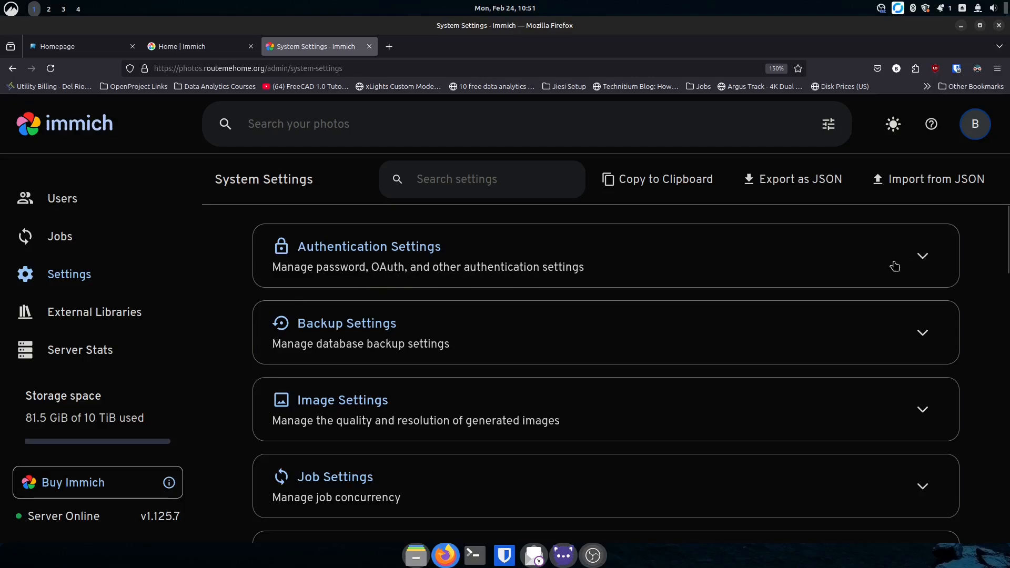
left_click(921, 258)
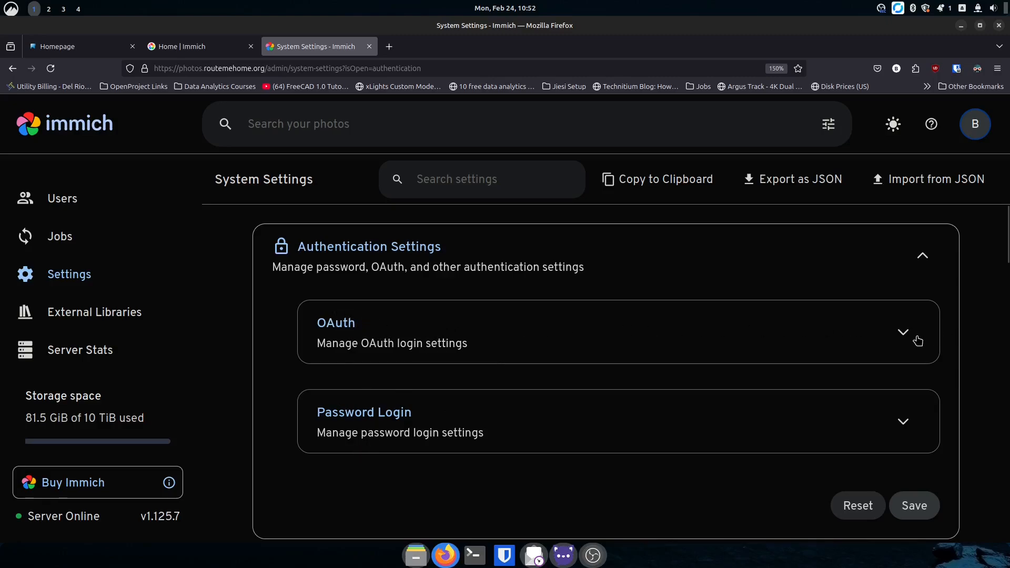
left_click(922, 259)
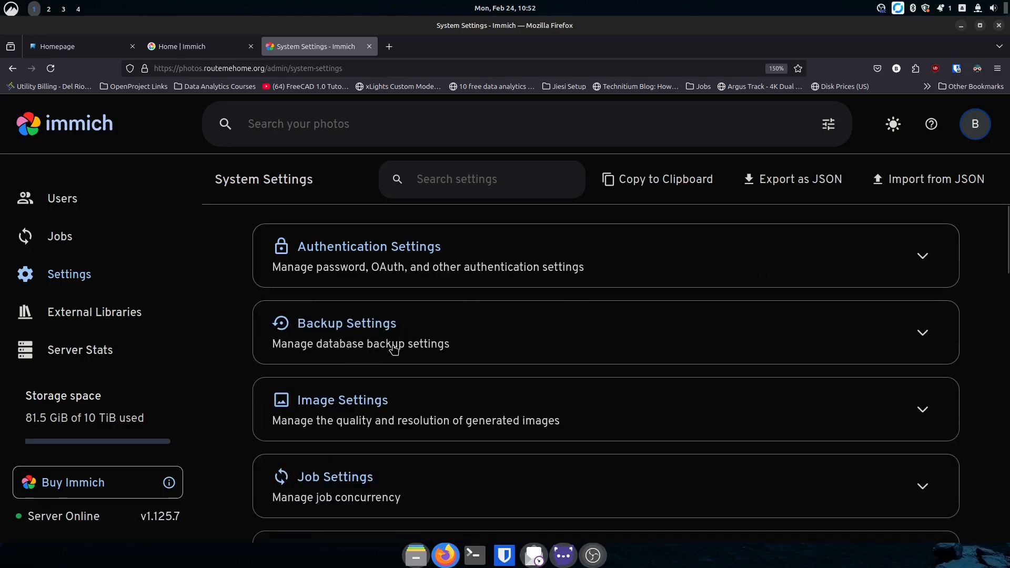
left_click(401, 343)
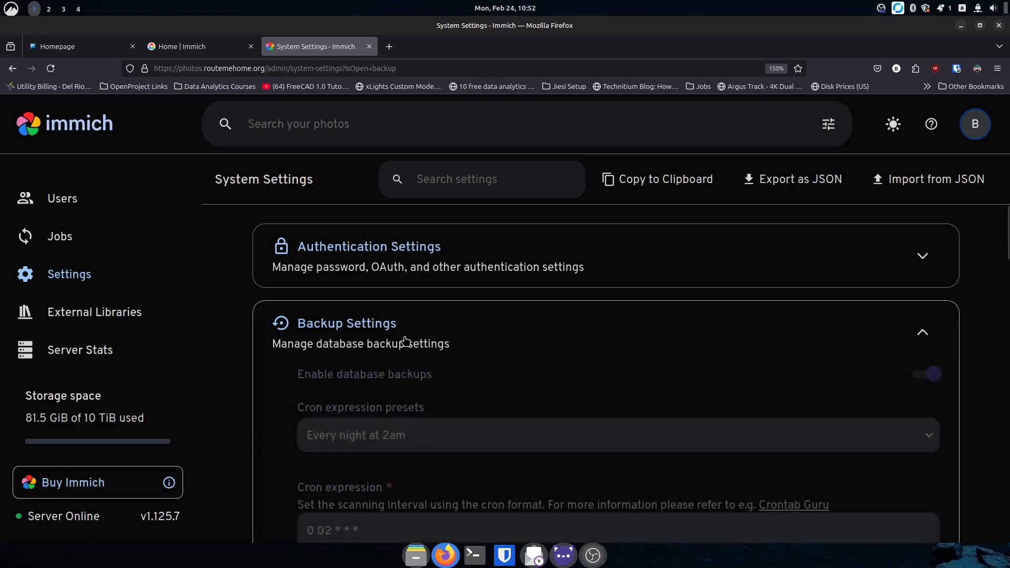
scroll(289, 410, "down", 2)
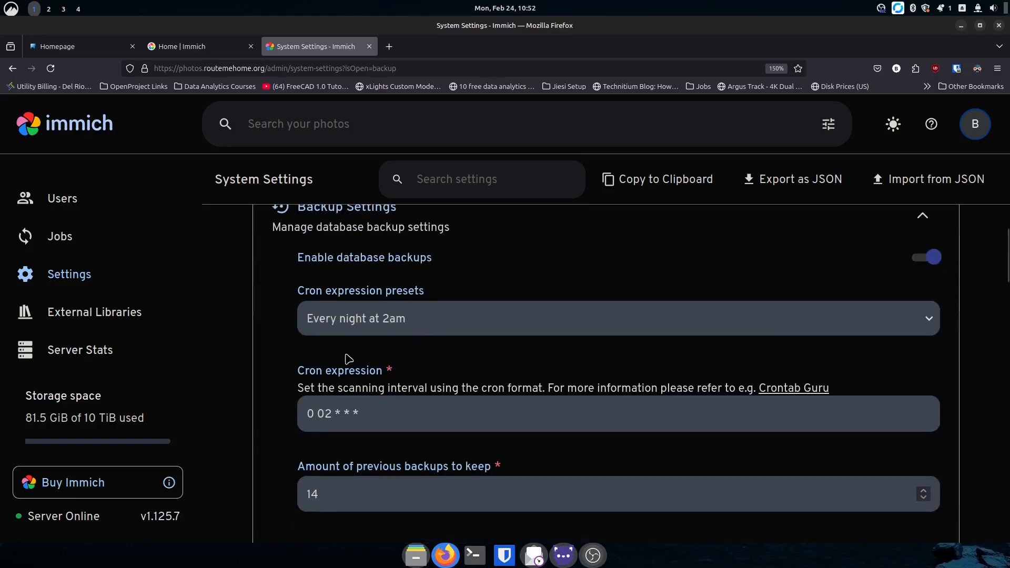
scroll(339, 478, "down", 2)
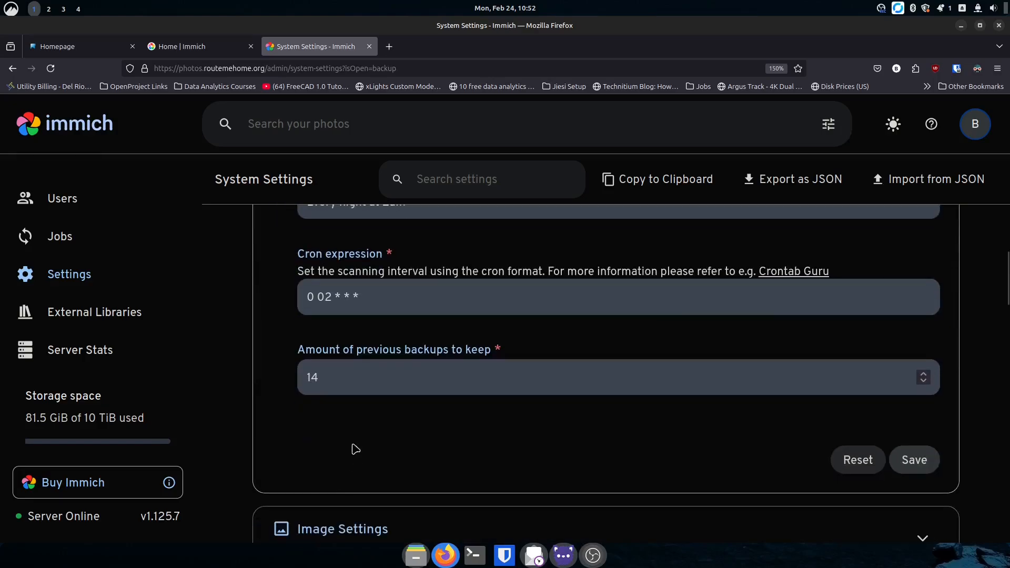
scroll(300, 366, "up", 4)
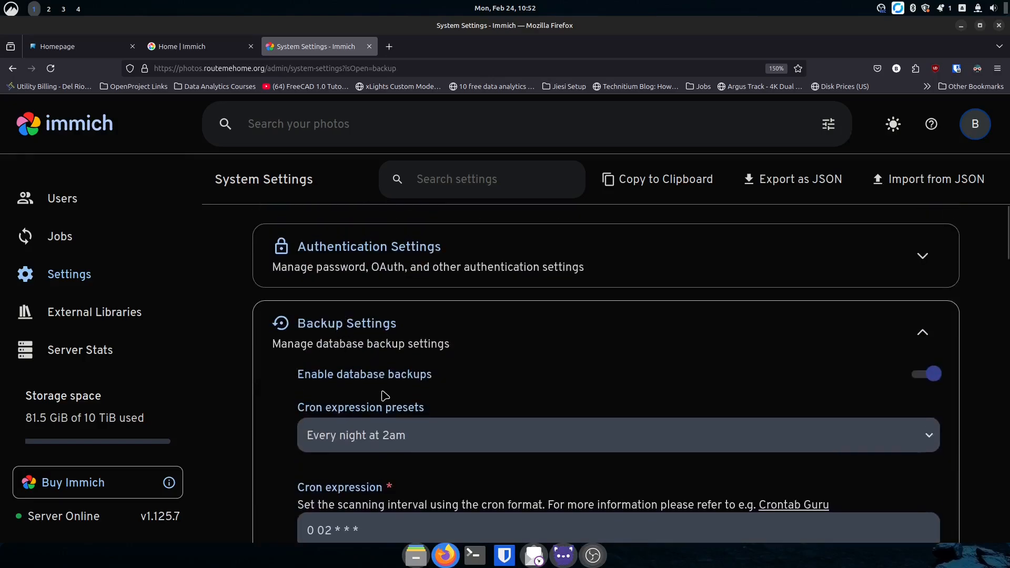
left_click(921, 331)
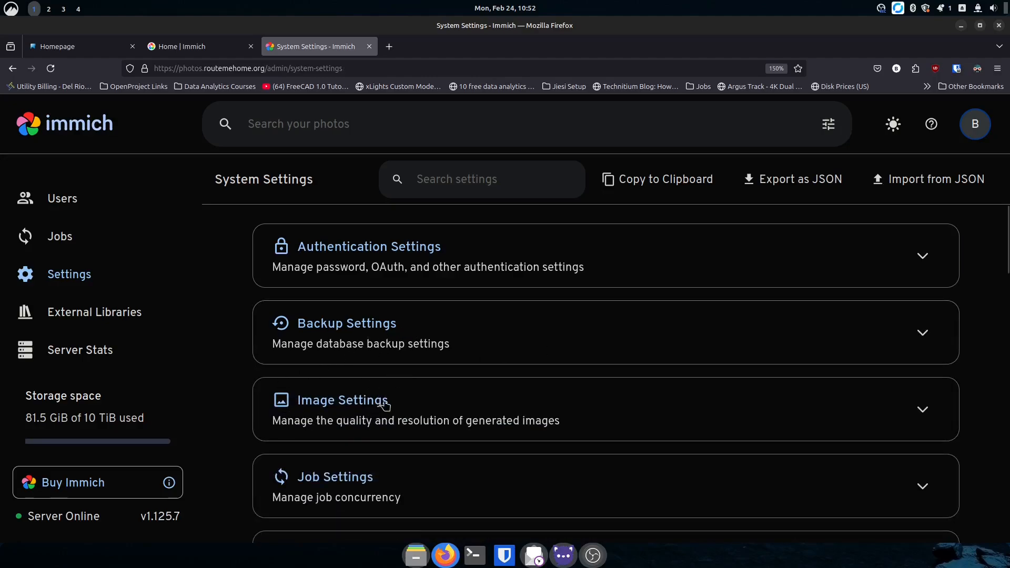
scroll(418, 411, "down", 2)
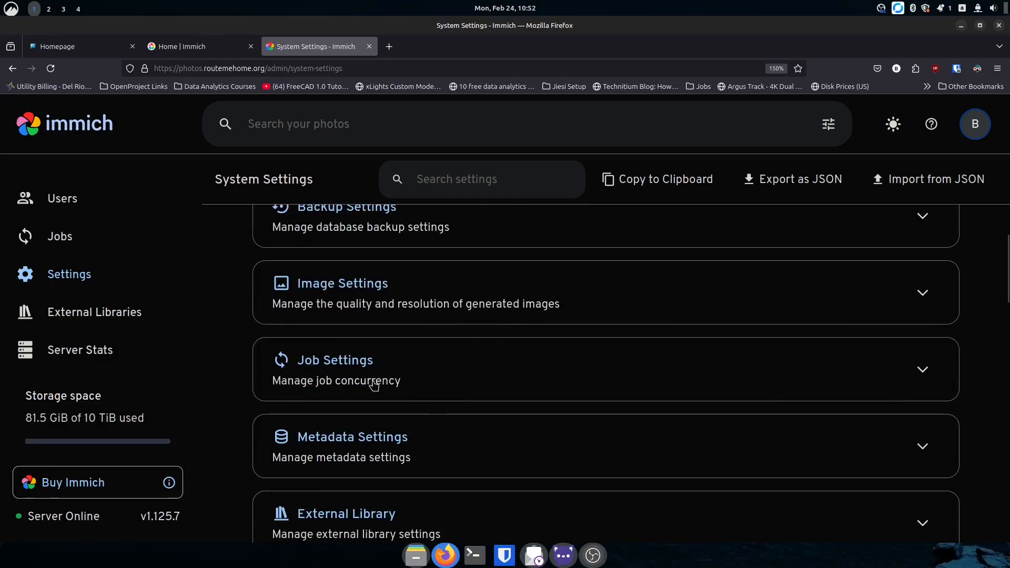
scroll(456, 384, "down", 2)
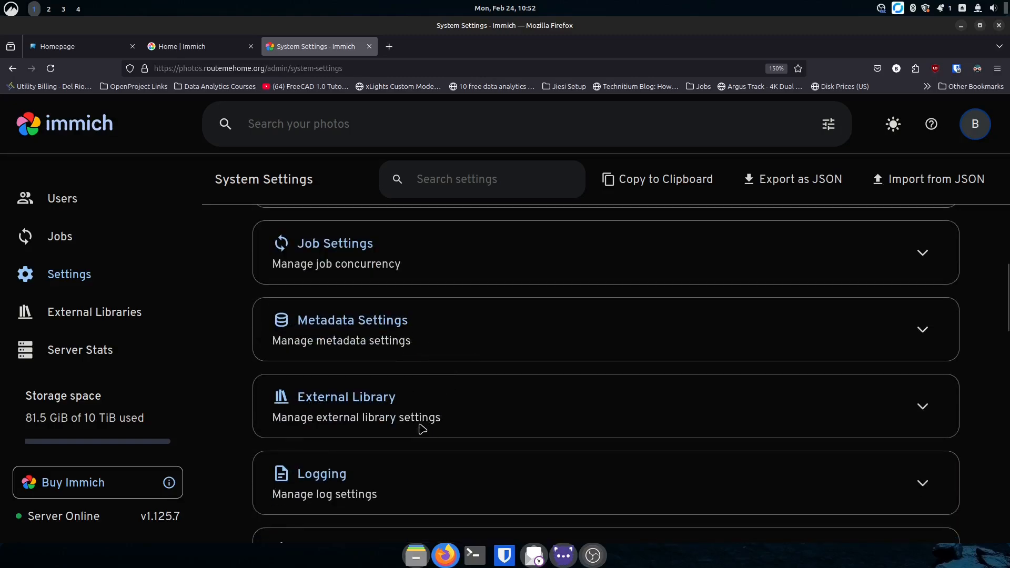
scroll(421, 426, "down", 2)
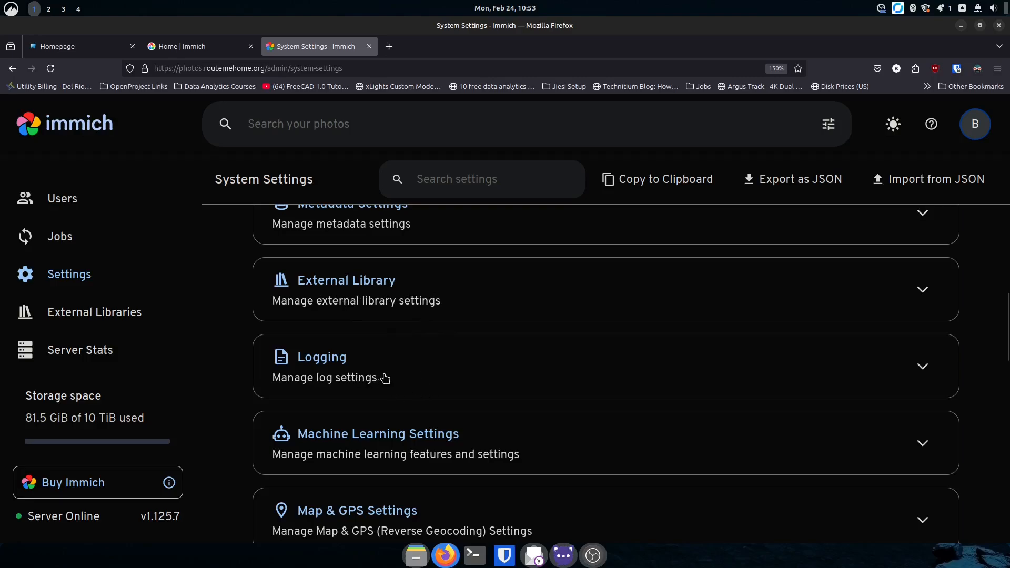
scroll(386, 376, "down", 2)
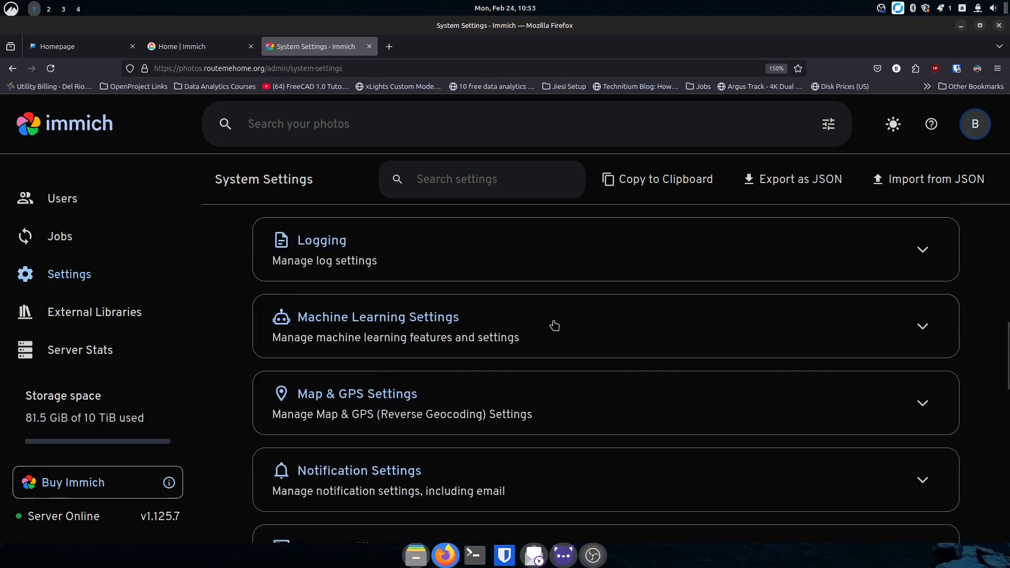
left_click(603, 326)
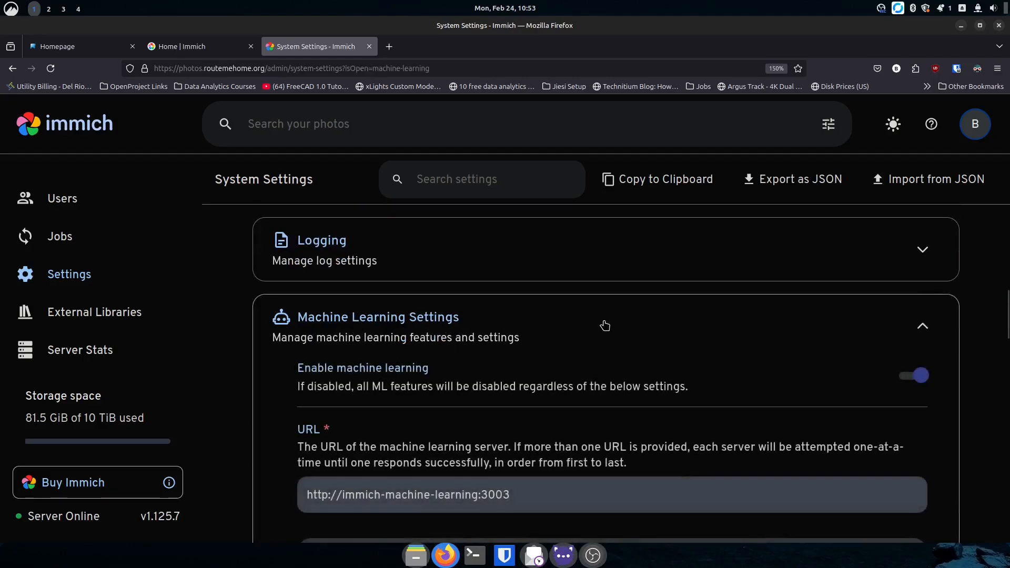
scroll(584, 326, "down", 2)
scroll(500, 373, "down", 2)
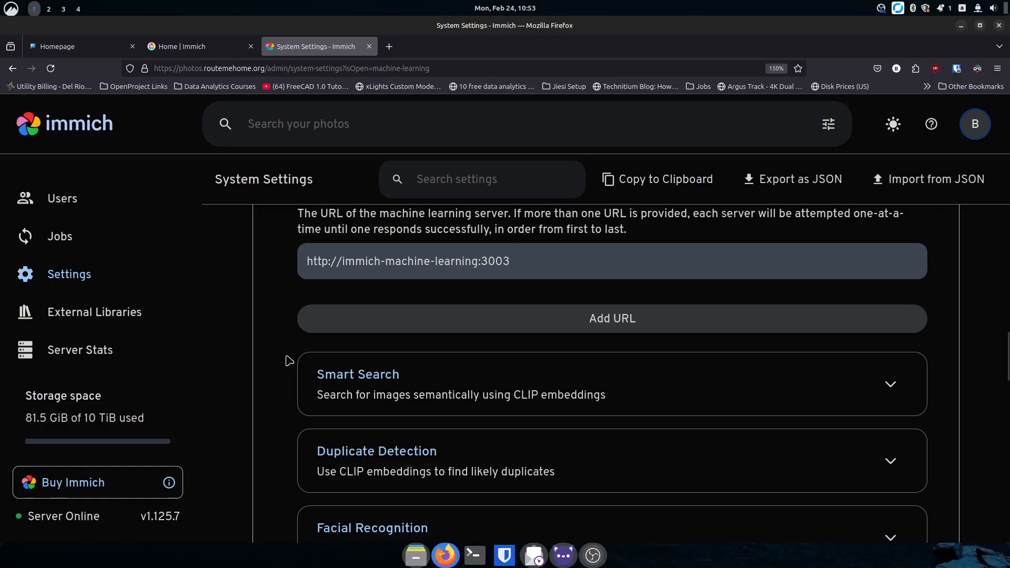
scroll(286, 364, "up", 4)
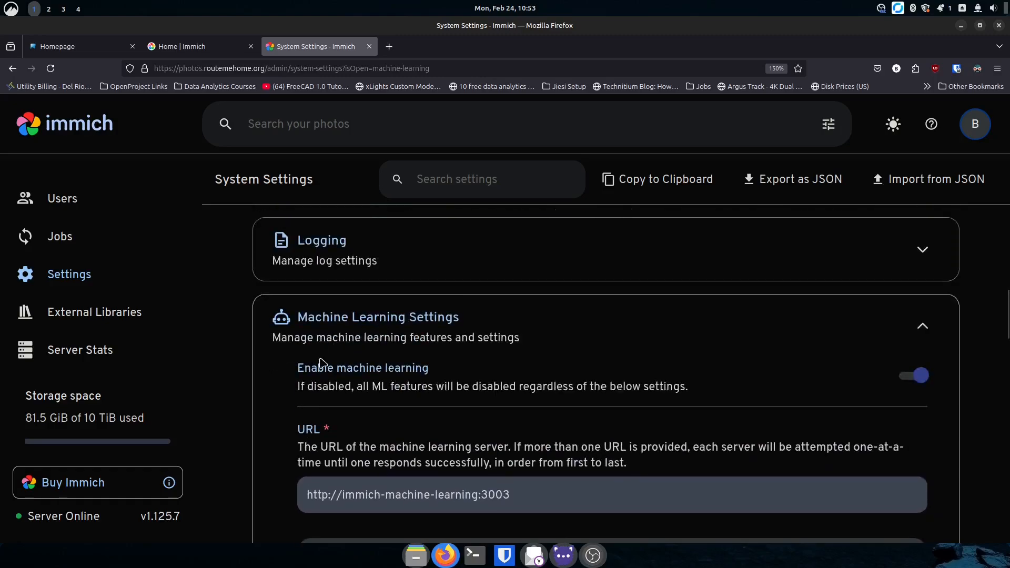
scroll(310, 366, "down", 8)
scroll(299, 367, "up", 4)
scroll(300, 366, "down", 2)
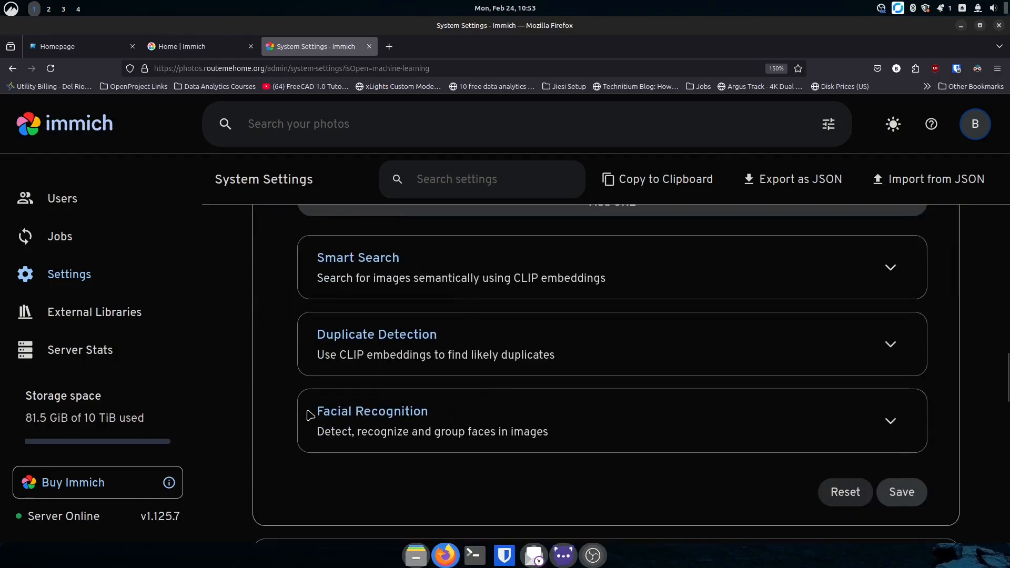
left_click(542, 420)
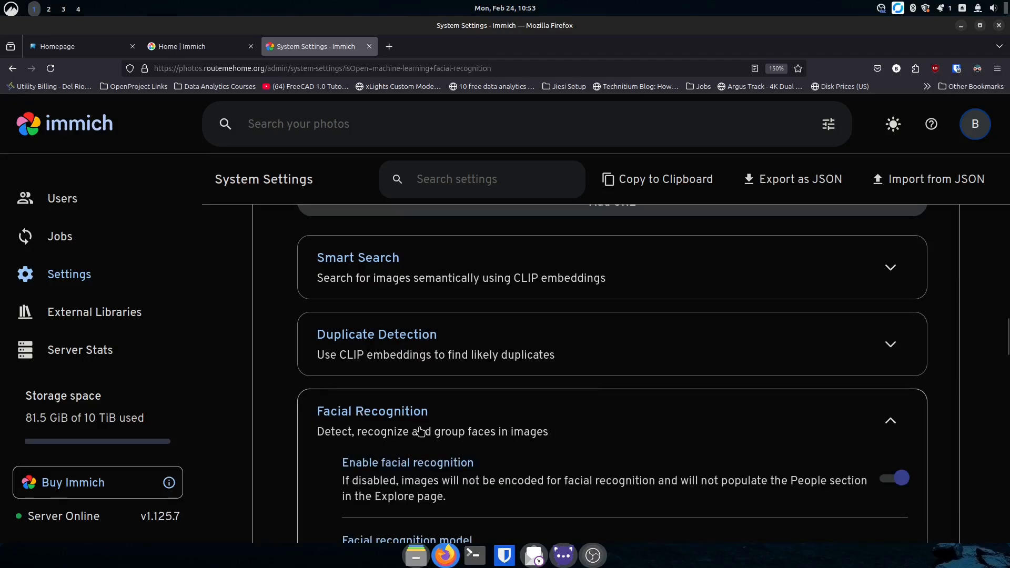
scroll(421, 429, "down", 2)
scroll(421, 429, "down", 2)
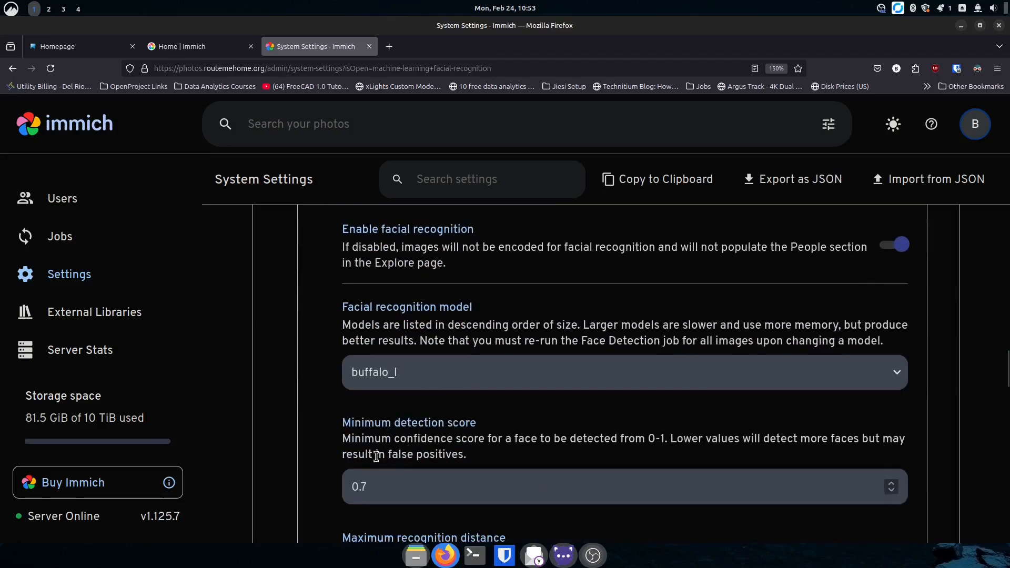
scroll(336, 442, "down", 7)
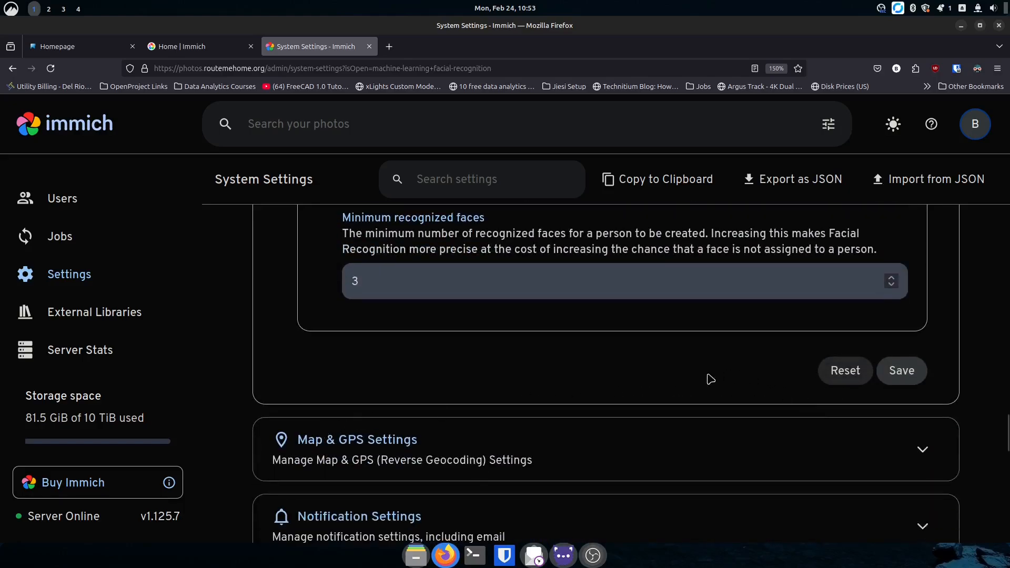
scroll(593, 376, "up", 11)
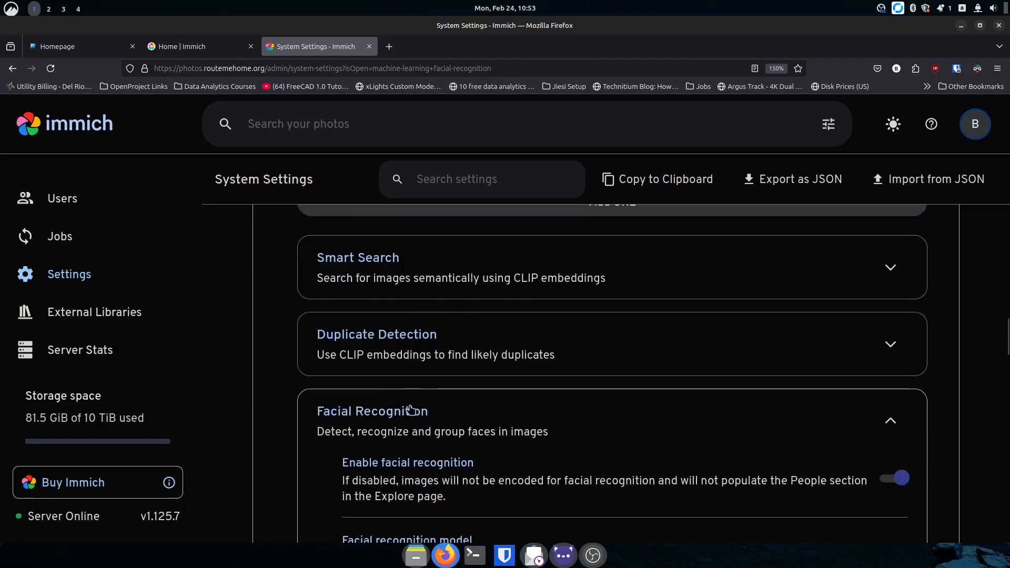
left_click(480, 418)
scroll(271, 362, "down", 4)
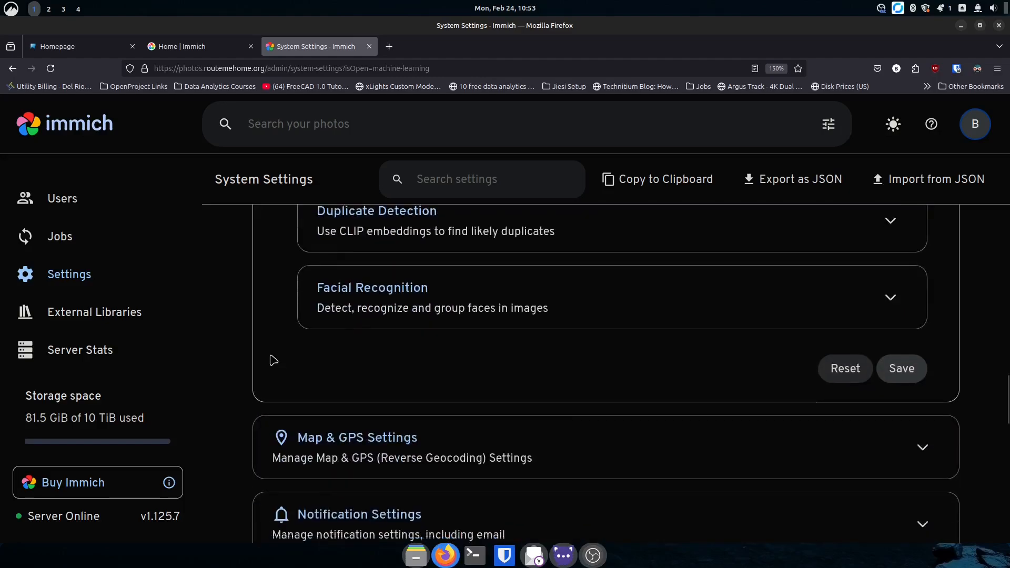
scroll(276, 350, "up", 8)
scroll(354, 269, "up", 4)
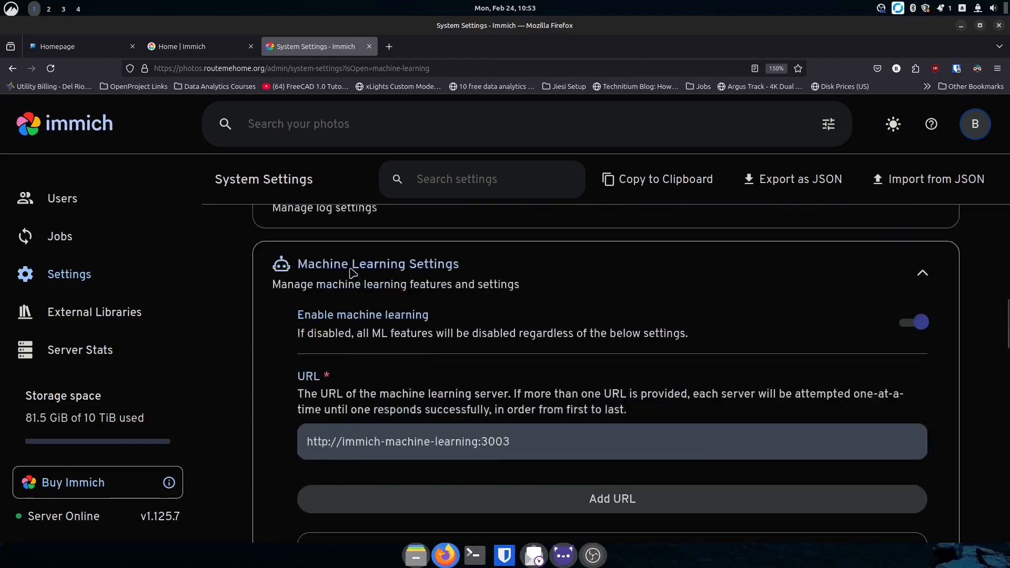
left_click(395, 436)
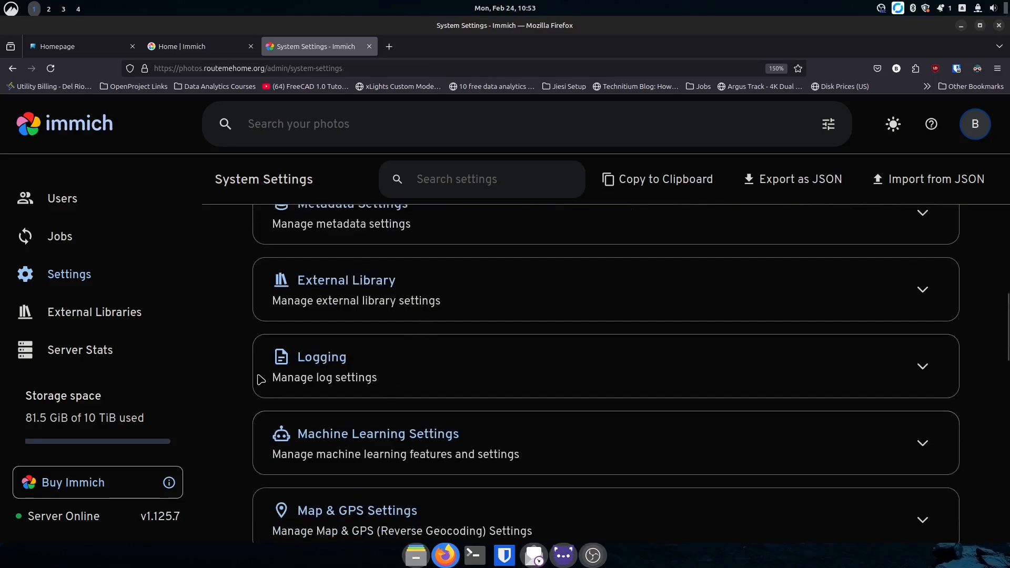
- Expand and collapse the Notification and Server Settings sections
scroll(241, 373, "down", 4)
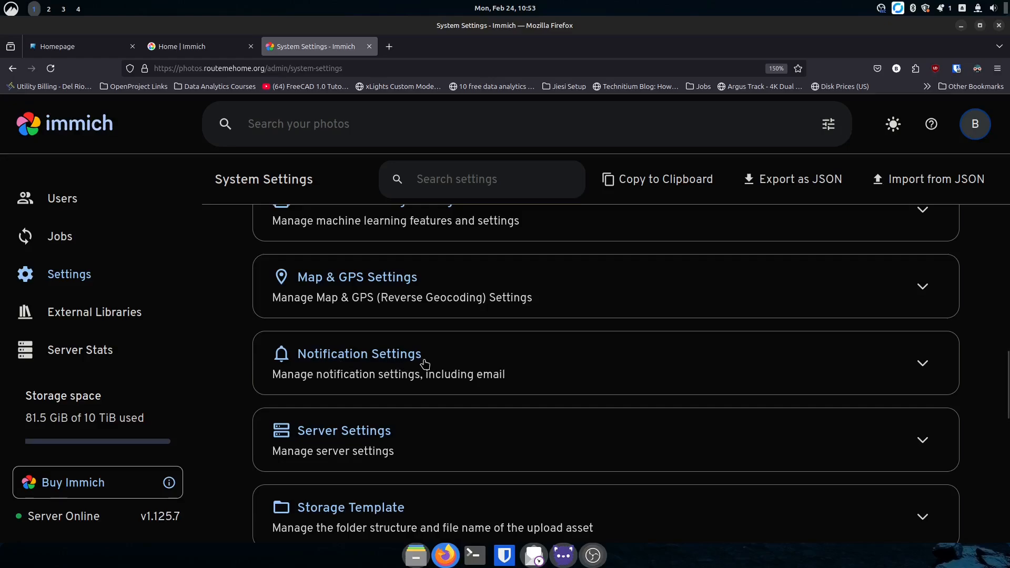
left_click(462, 365)
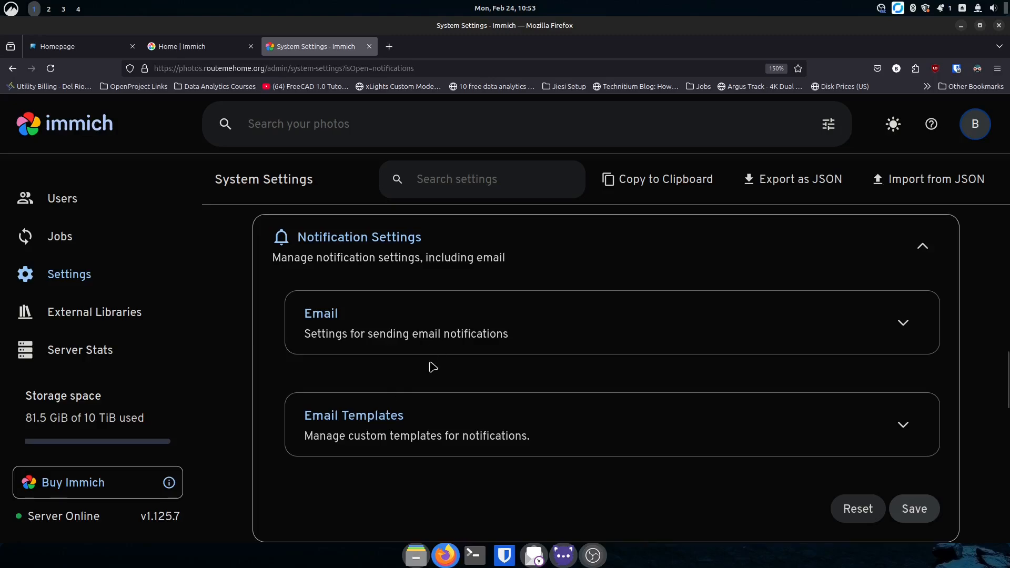
left_click(440, 243)
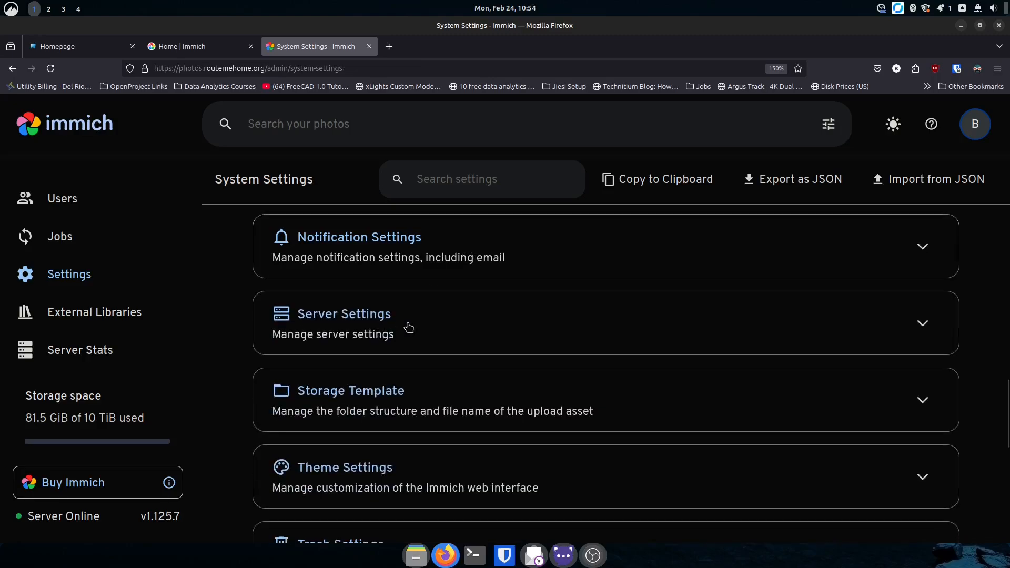
left_click(431, 324)
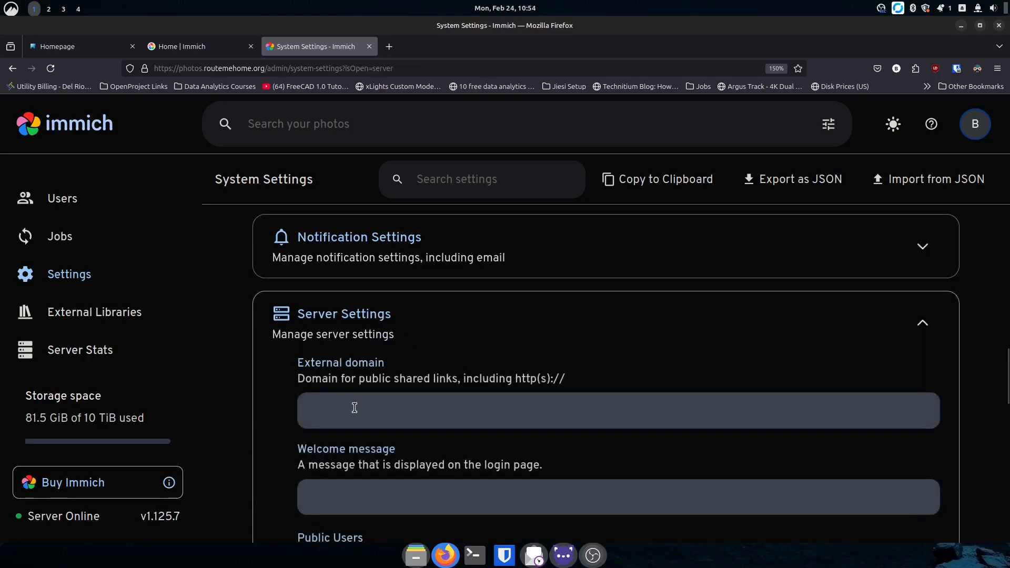
scroll(275, 403, "down", 2)
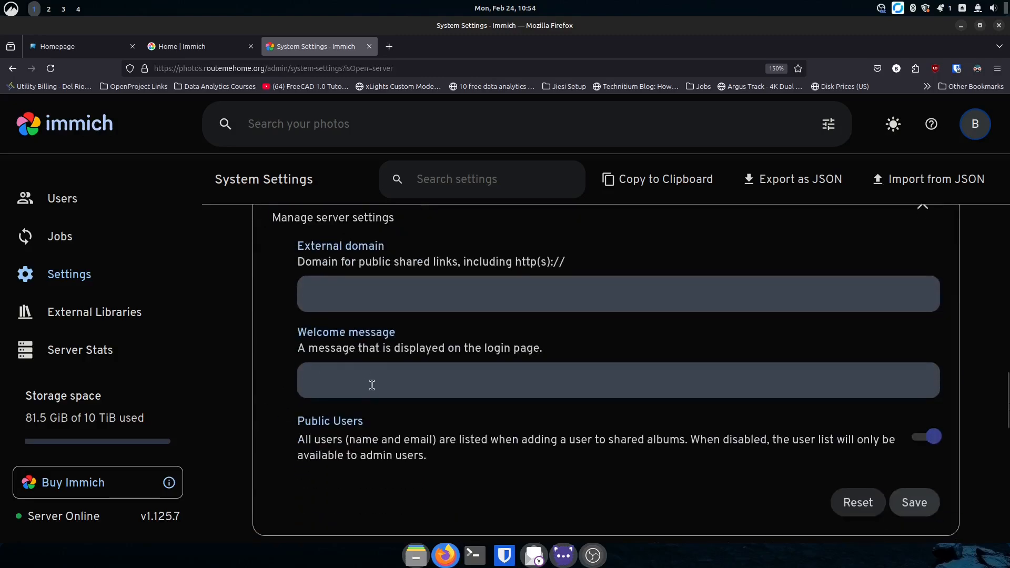
scroll(310, 394, "up", 2)
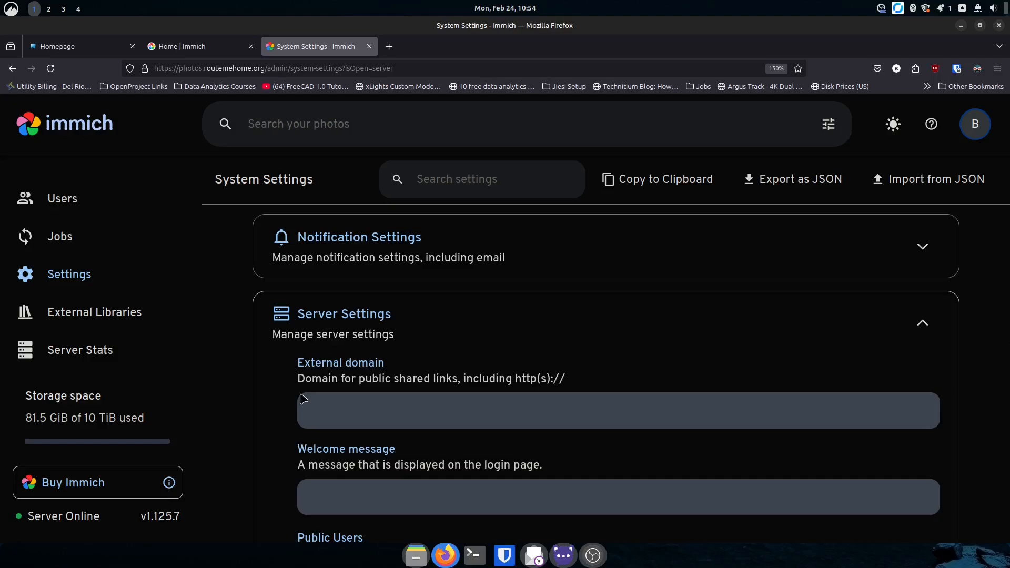
left_click(393, 323)
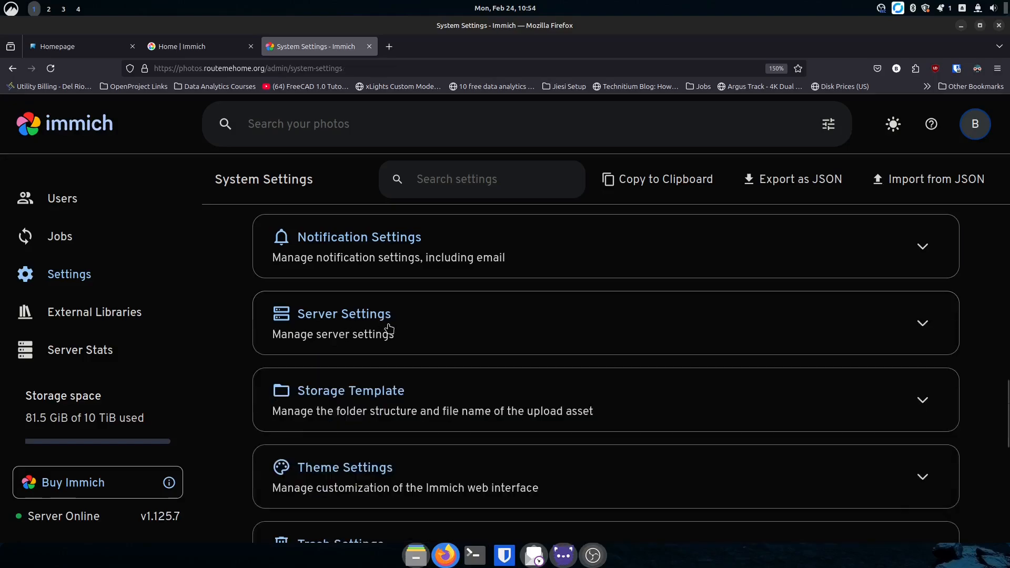
- Expand and collapse the Storage Template, Theme and Trash settings in turn
left_click(375, 402)
scroll(361, 459, "down", 2)
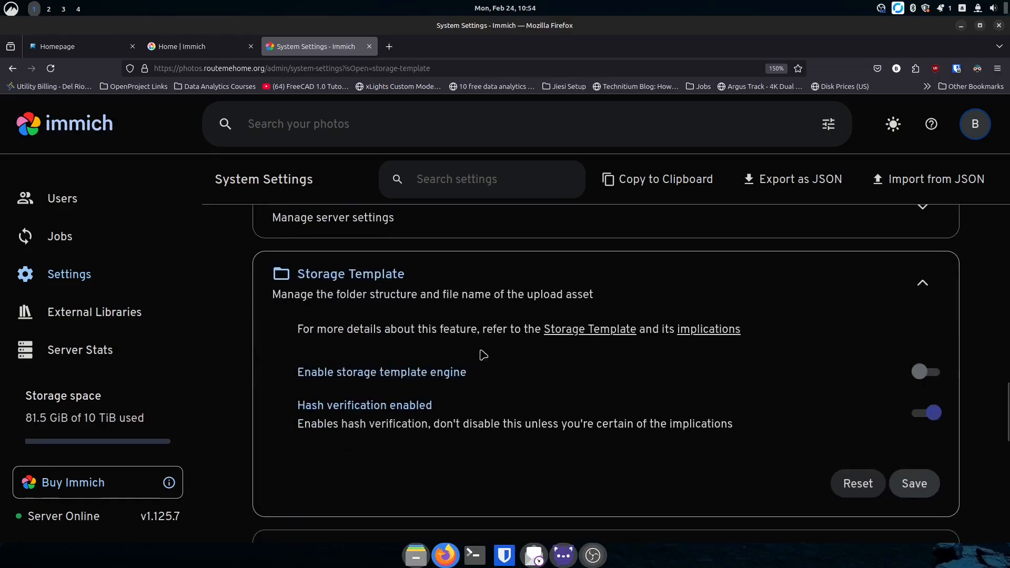
left_click(395, 290)
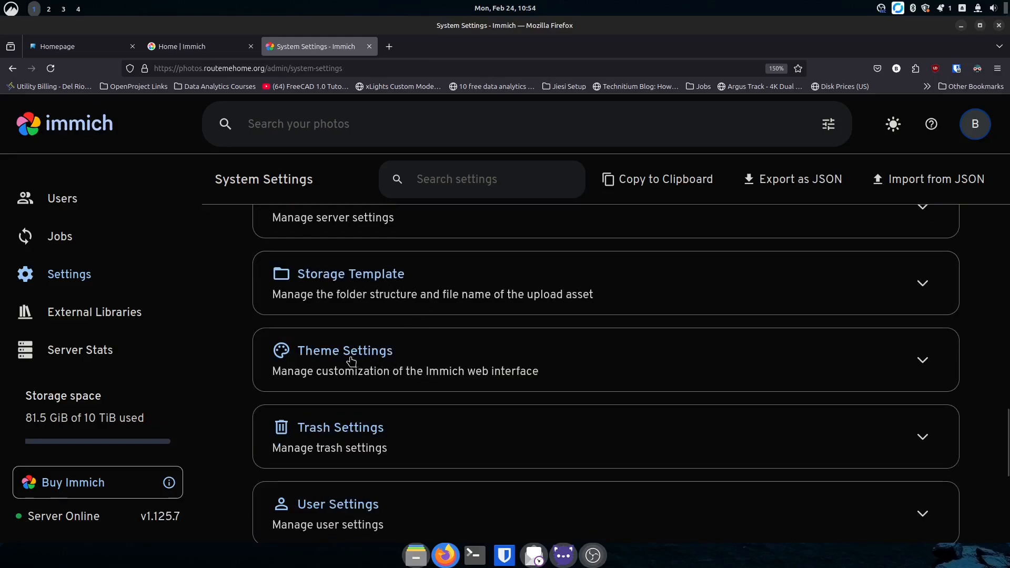
left_click(352, 361)
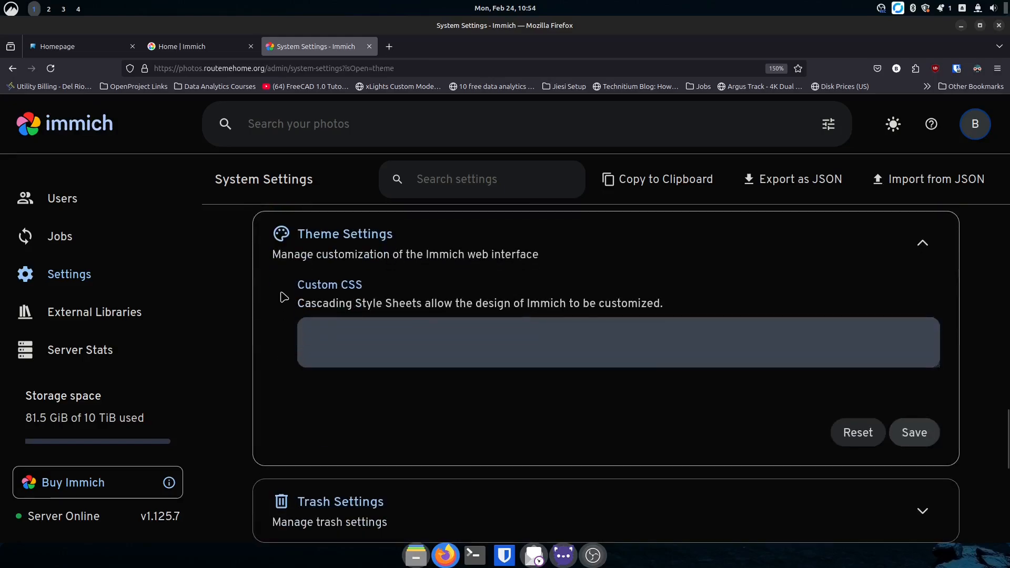
scroll(283, 292, "up", 2)
left_click(396, 352)
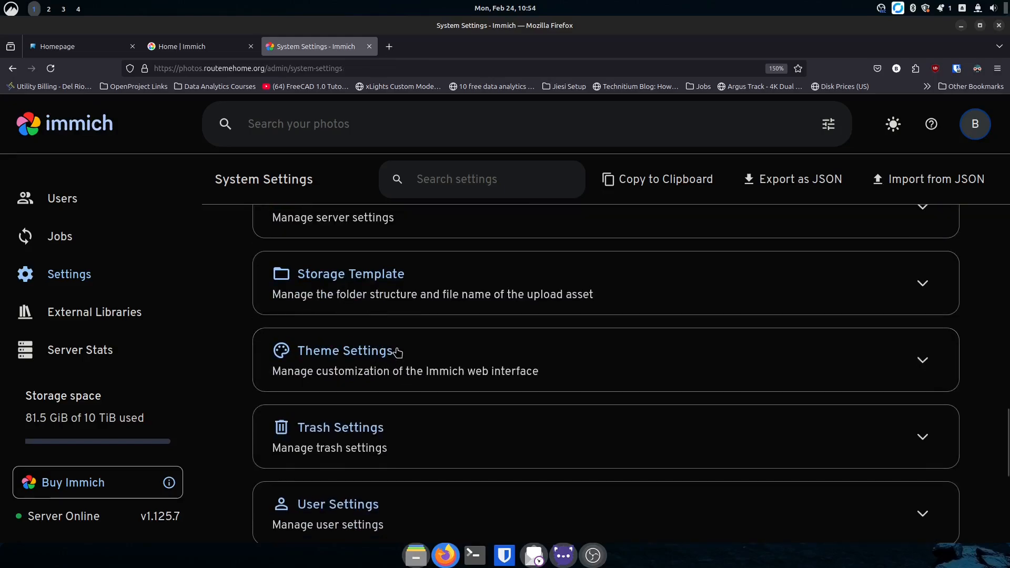
scroll(409, 431, "down", 2)
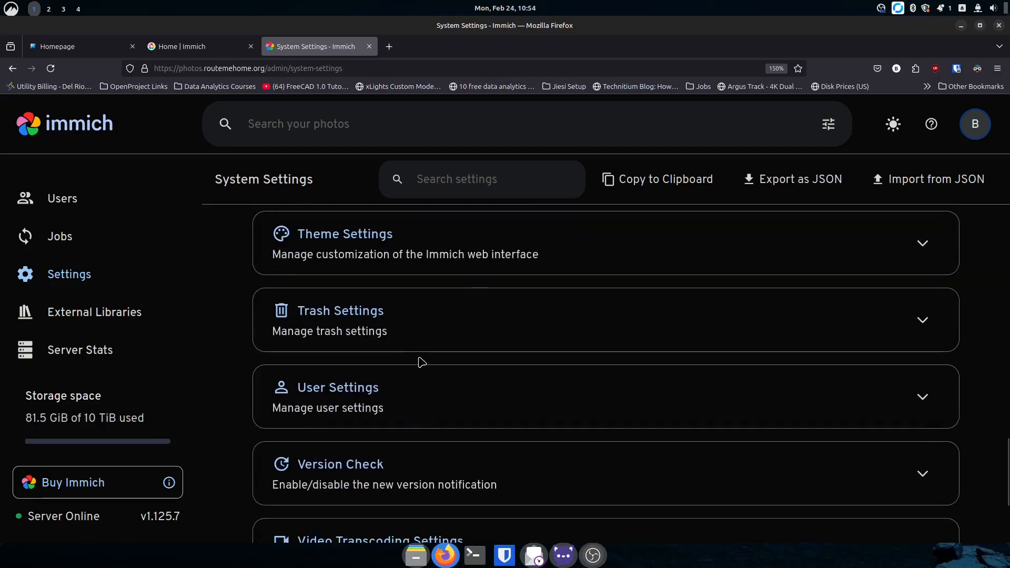
left_click(405, 327)
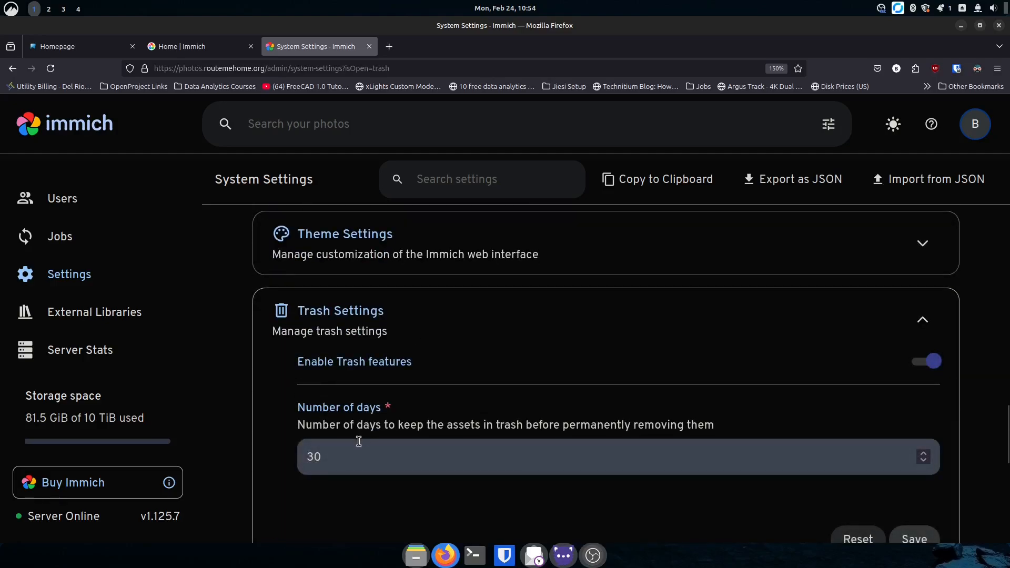
left_click(400, 320)
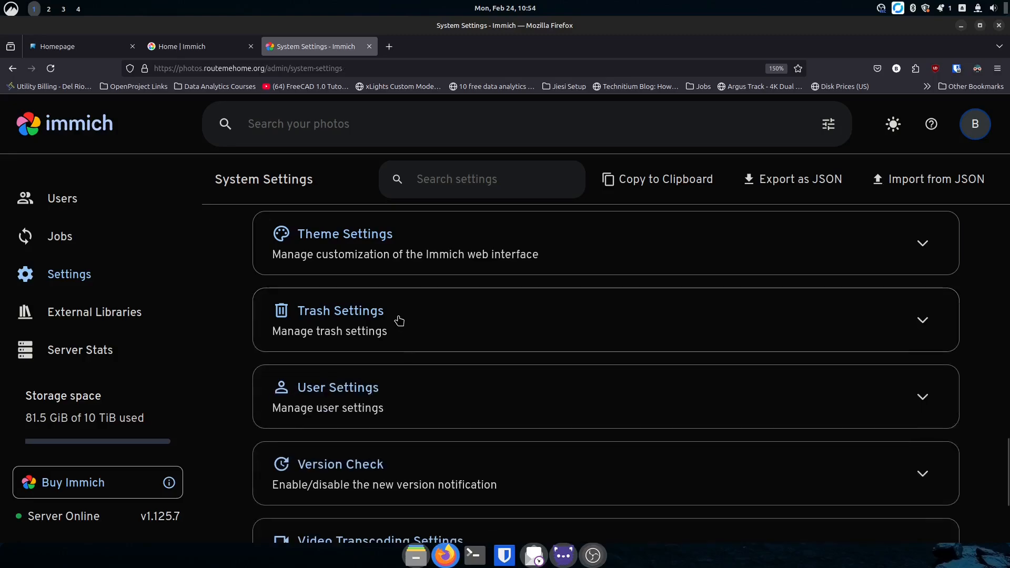
- Expand and collapse the User, Version Check and Video Transcoding settings in turn
left_click(425, 392)
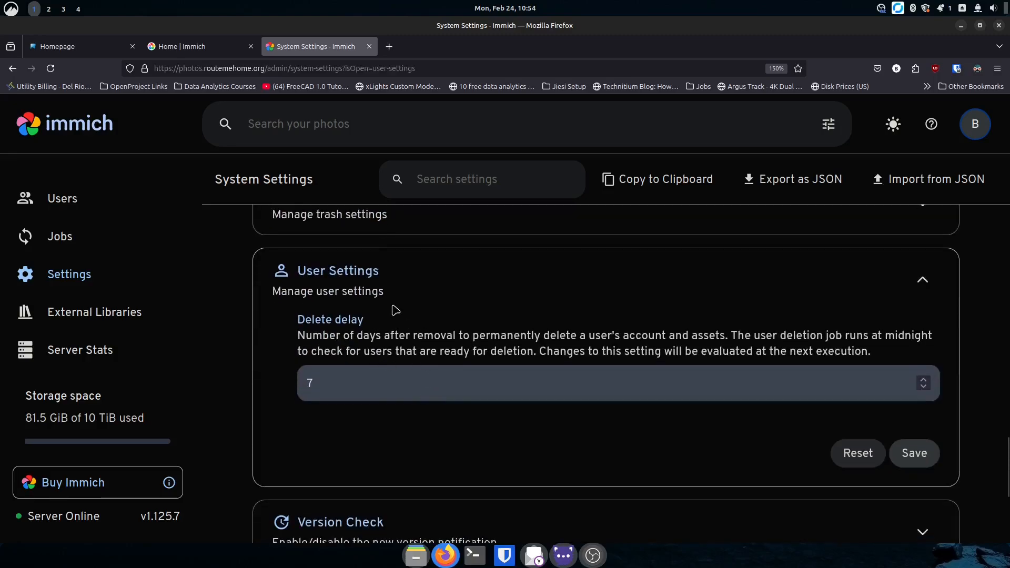
left_click(392, 282)
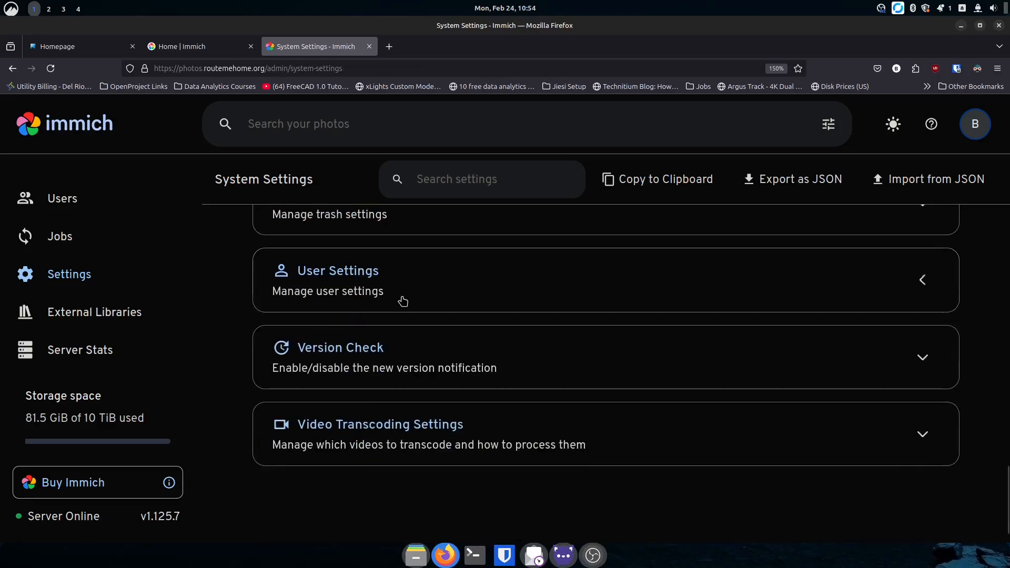
left_click(399, 353)
left_click(399, 353)
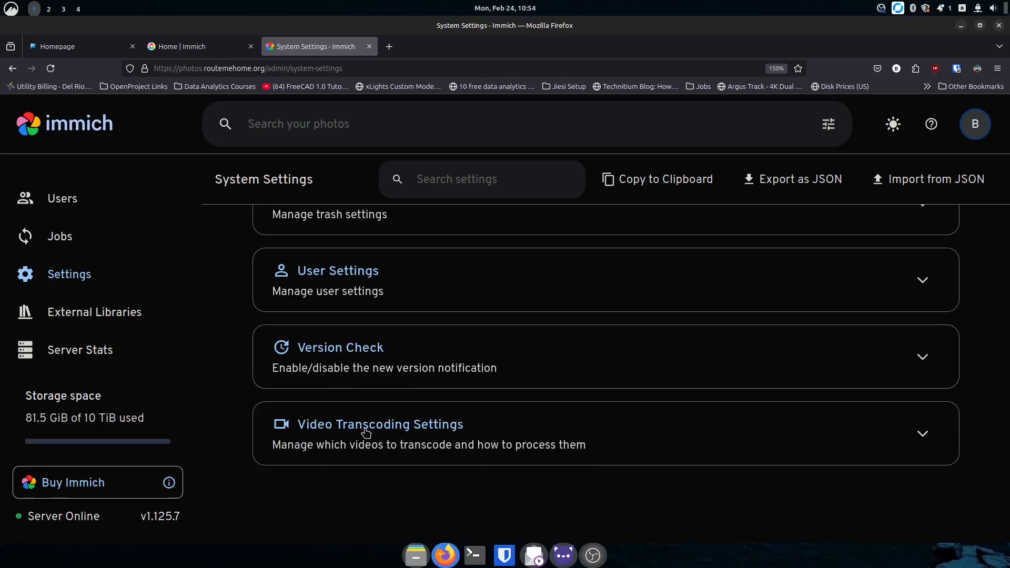
left_click(423, 439)
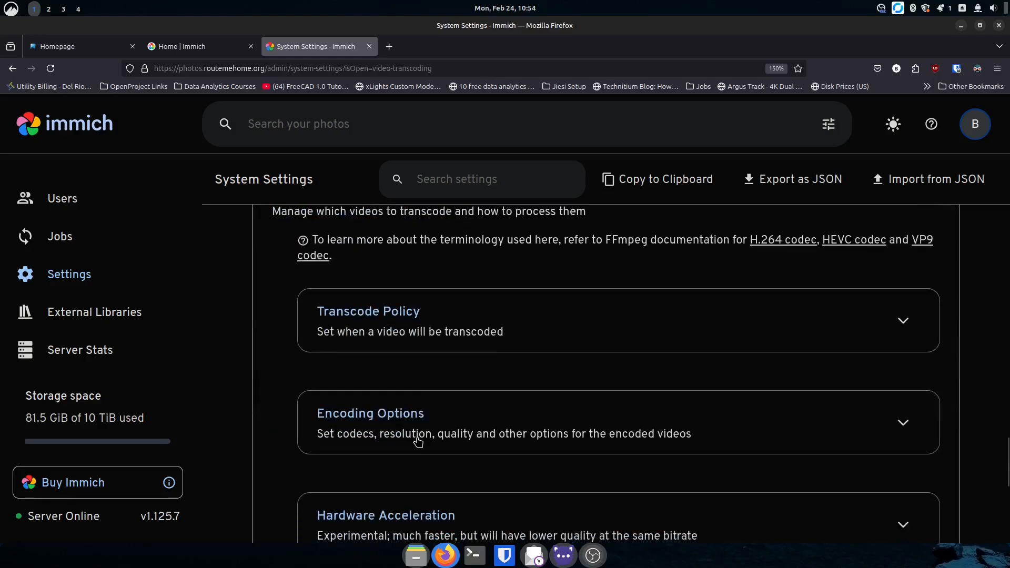
scroll(347, 499, "down", 3)
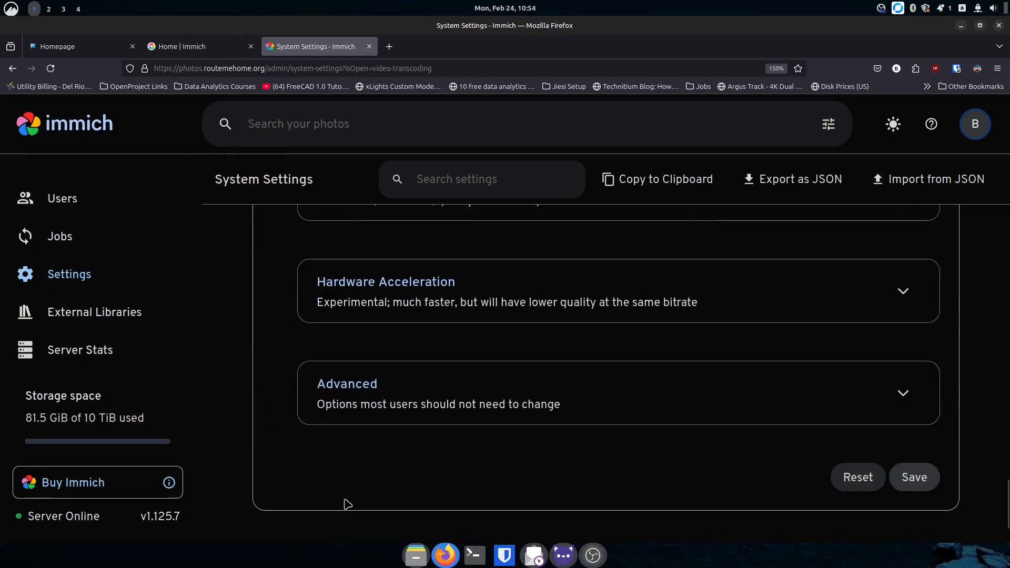
scroll(352, 497, "up", 5)
left_click(378, 368)
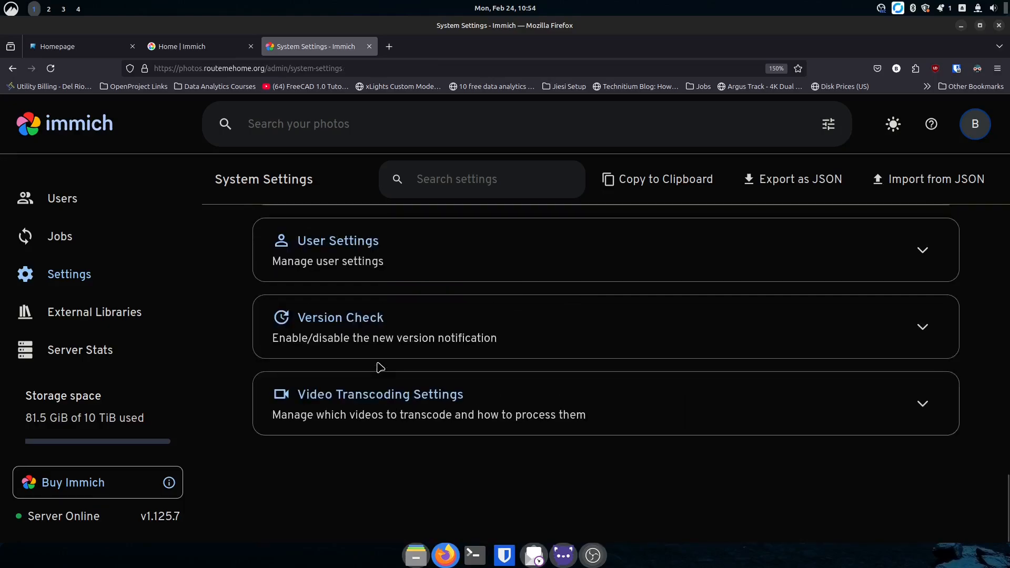
- Go through External Libraries to the Server Stats page: 4828 photos, 554 videos, 55 GiB
left_click(119, 318)
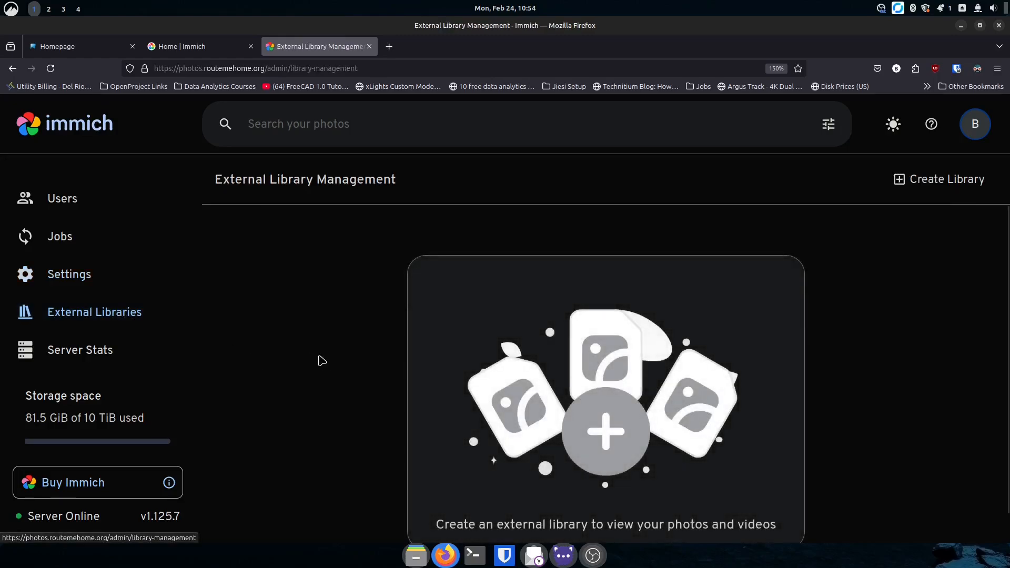
scroll(349, 368, "down", 2)
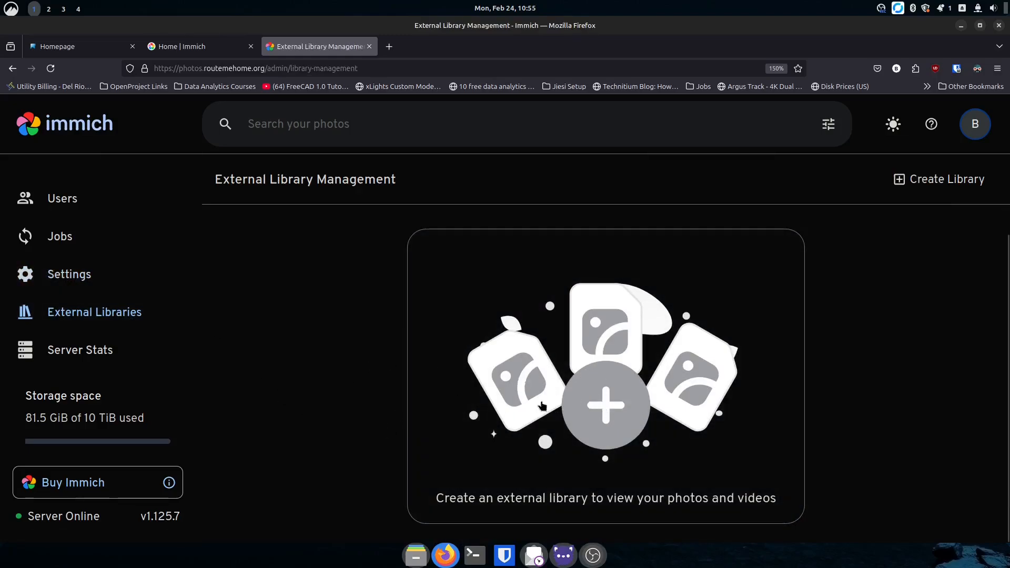
left_click(127, 361)
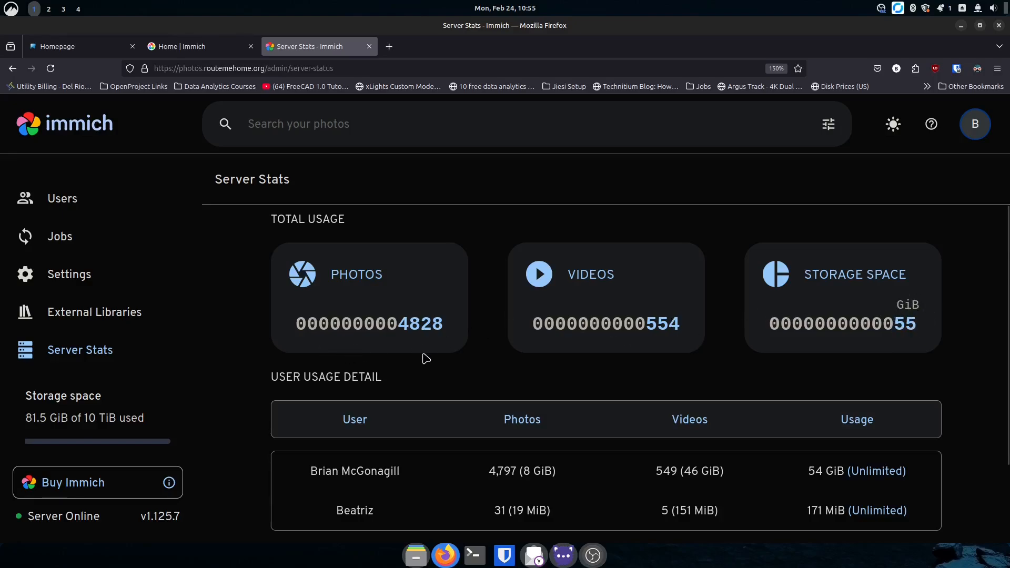
- Scroll the Server Stats page and bring up the Buy Immich purchase dialog
scroll(426, 359, "down", 2)
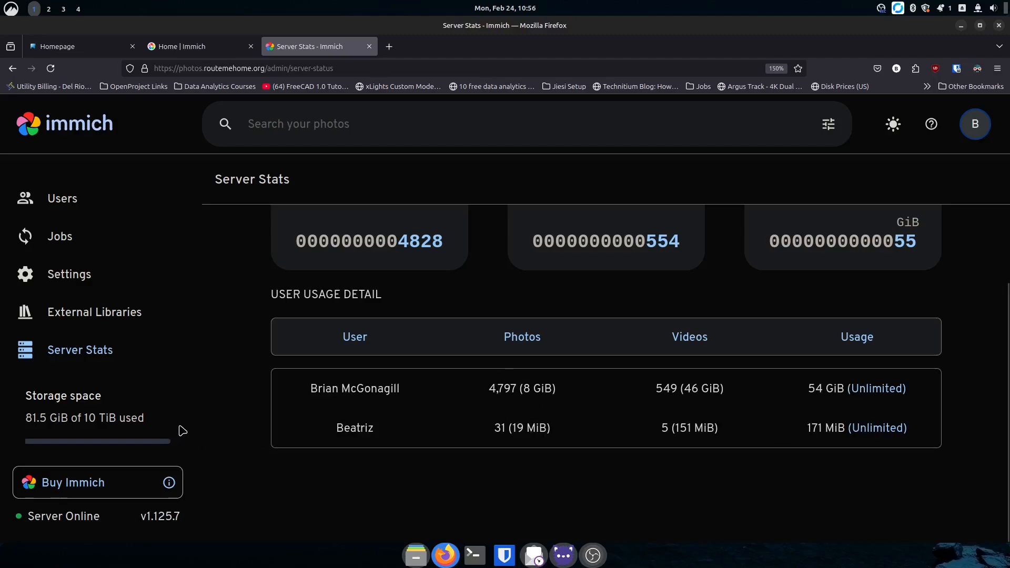
left_click(87, 489)
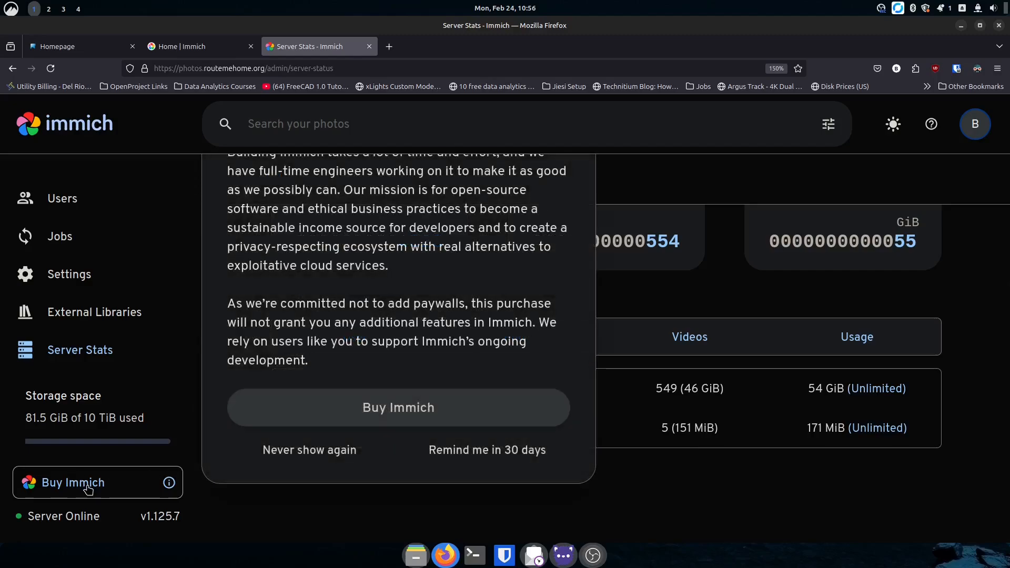
- Zoom the browser page to 120% and close the Support the project popup
left_click(170, 331)
left_click(131, 482)
key("ctrl+minus")
key("ctrl+minus")
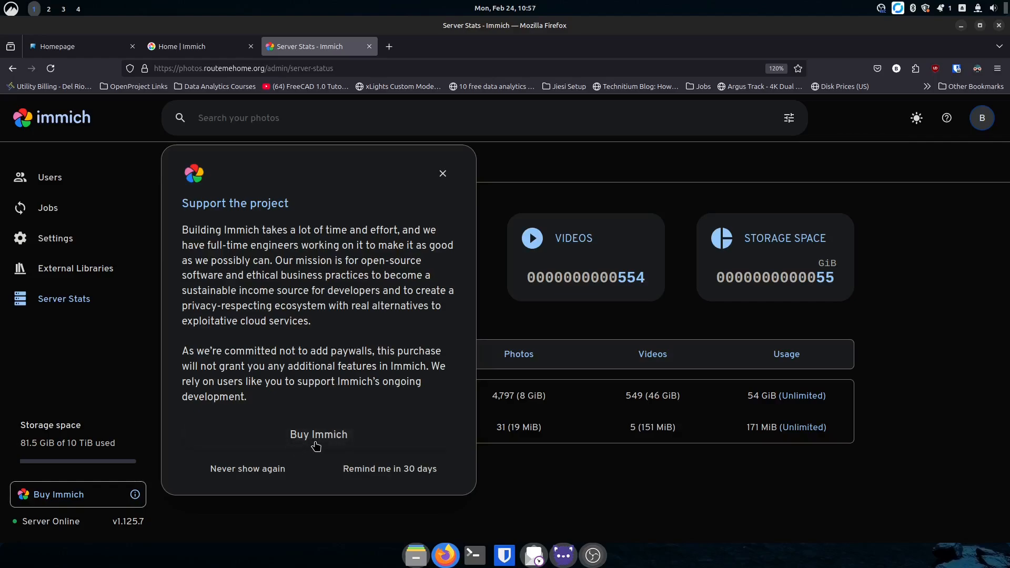
left_click(569, 399)
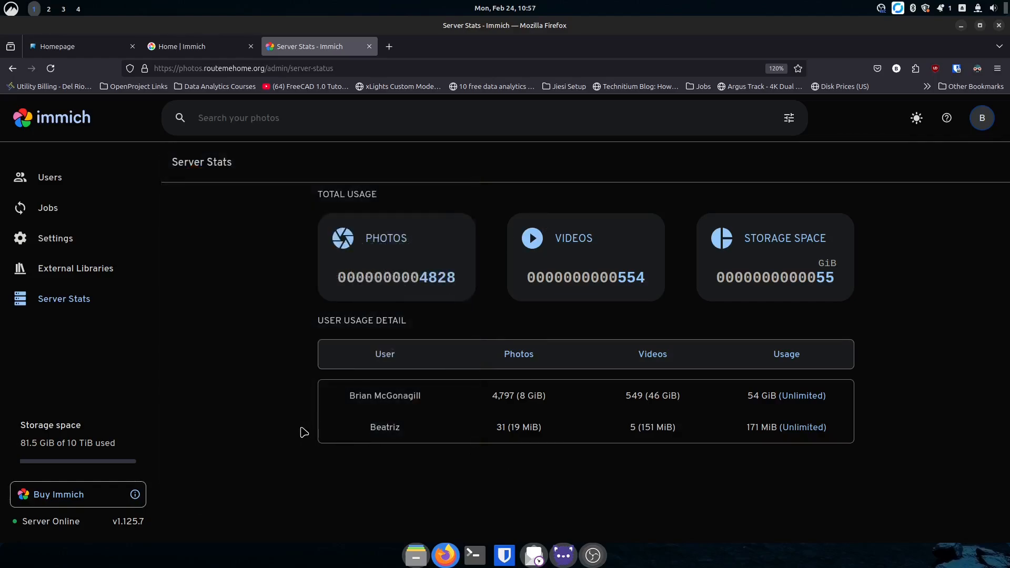
left_click(44, 504)
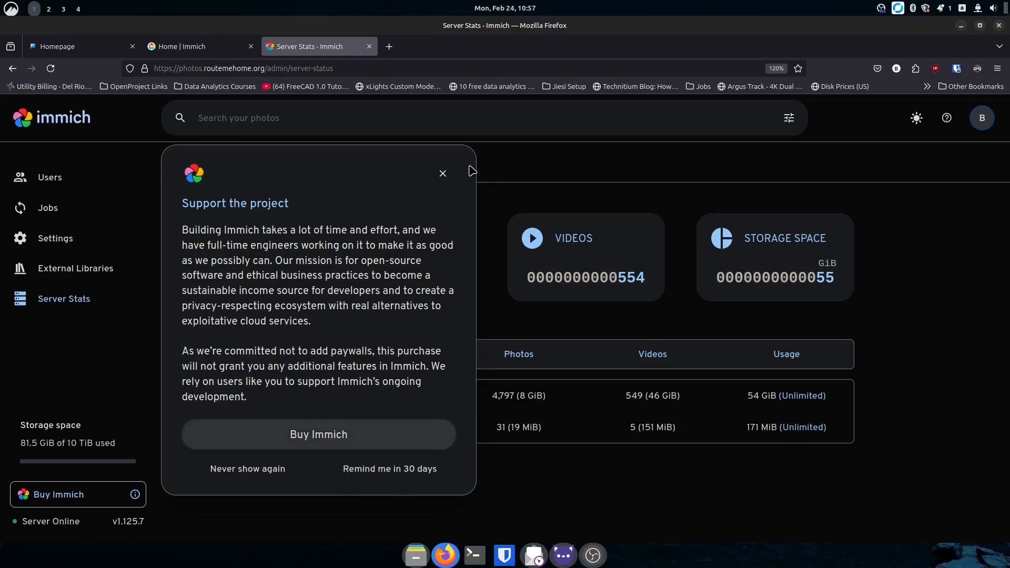
left_click(443, 174)
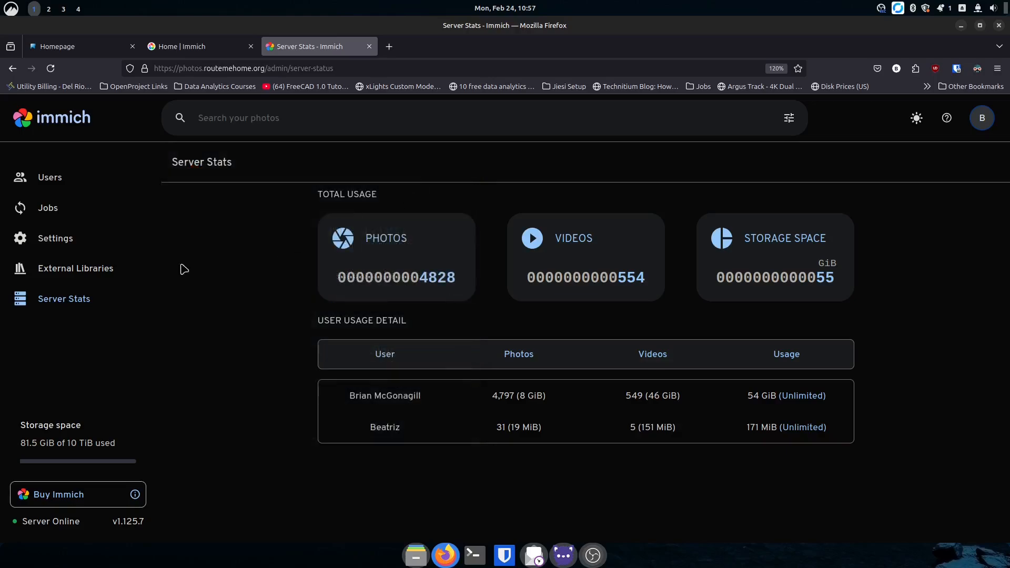
- Return to the web Photos timeline and scroll up and down through recent photos
left_click(63, 131)
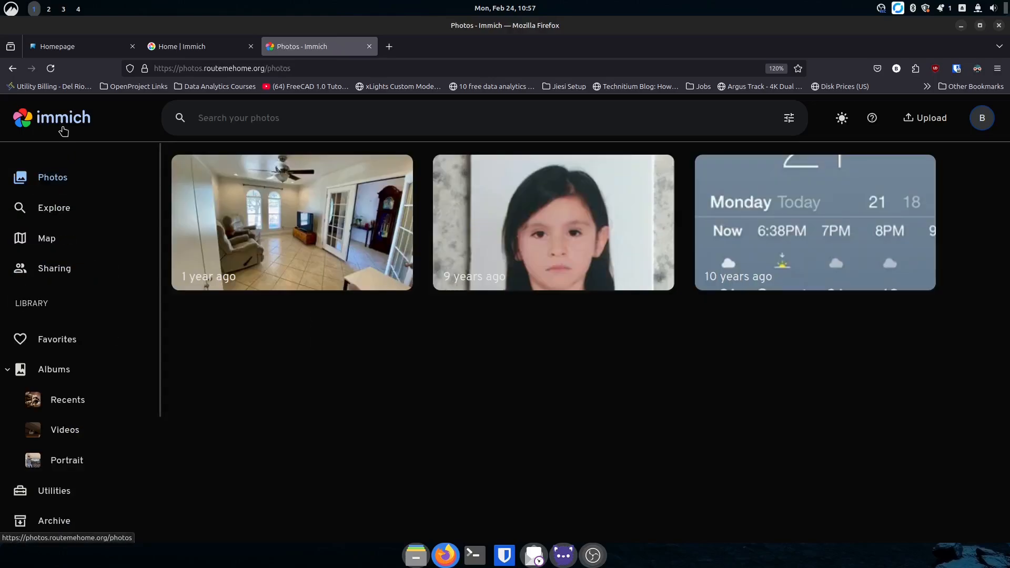
scroll(463, 414, "down", 3)
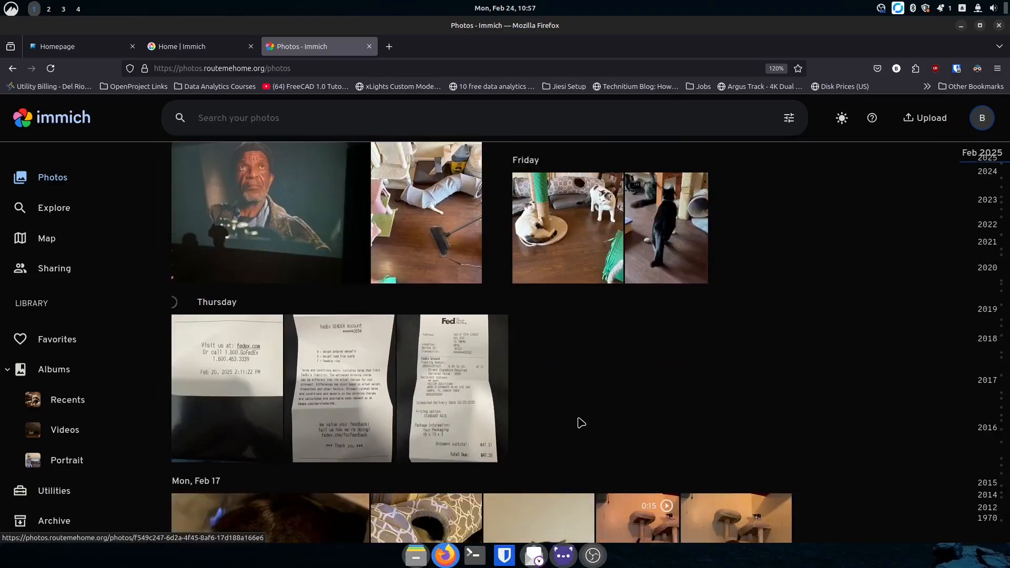
scroll(578, 417, "down", 2)
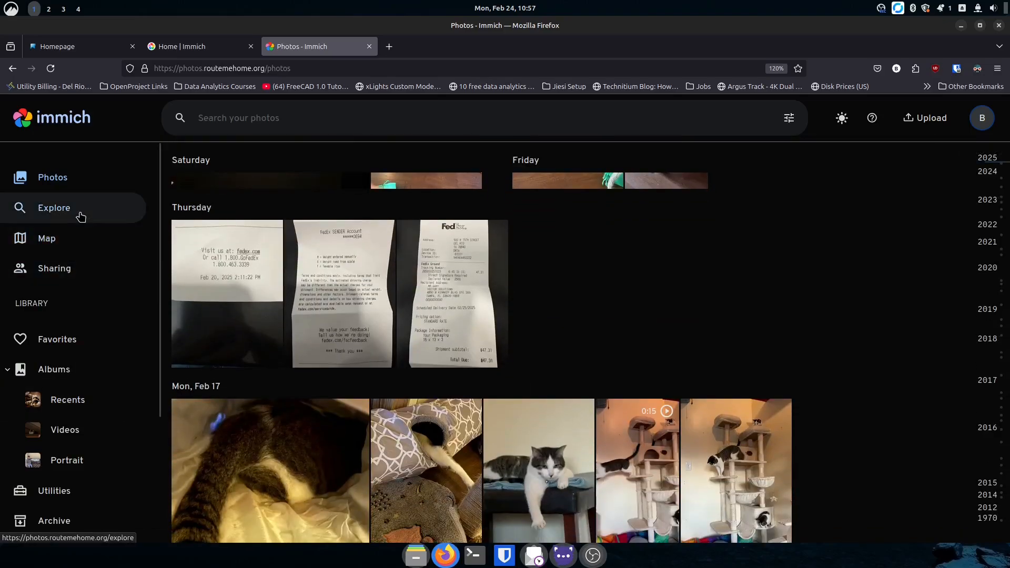
scroll(451, 460, "down", 6)
scroll(522, 458, "down", 3)
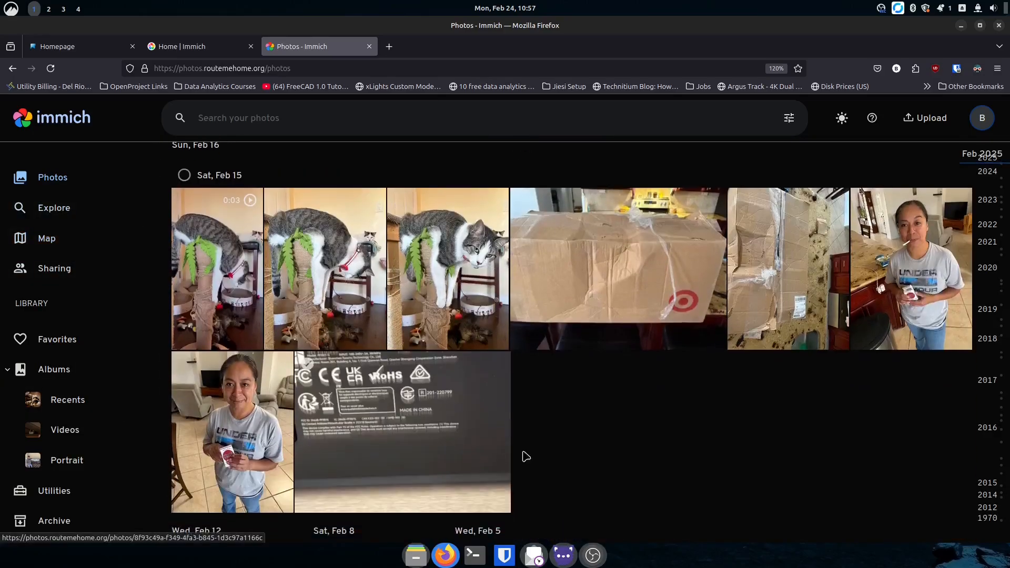
scroll(597, 450, "up", 10)
scroll(597, 450, "up", 5)
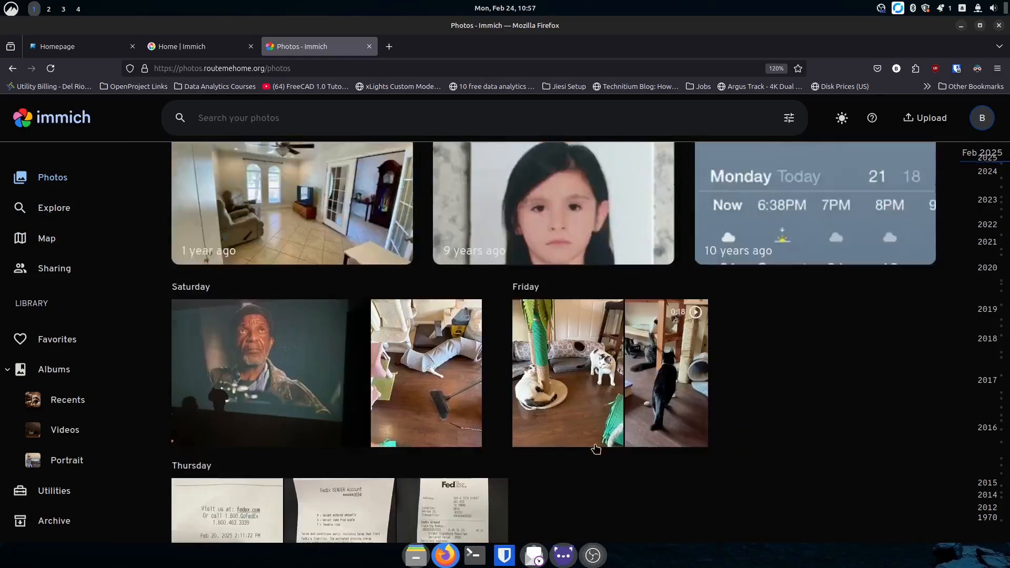
scroll(595, 448, "down", 2)
scroll(597, 448, "up", 2)
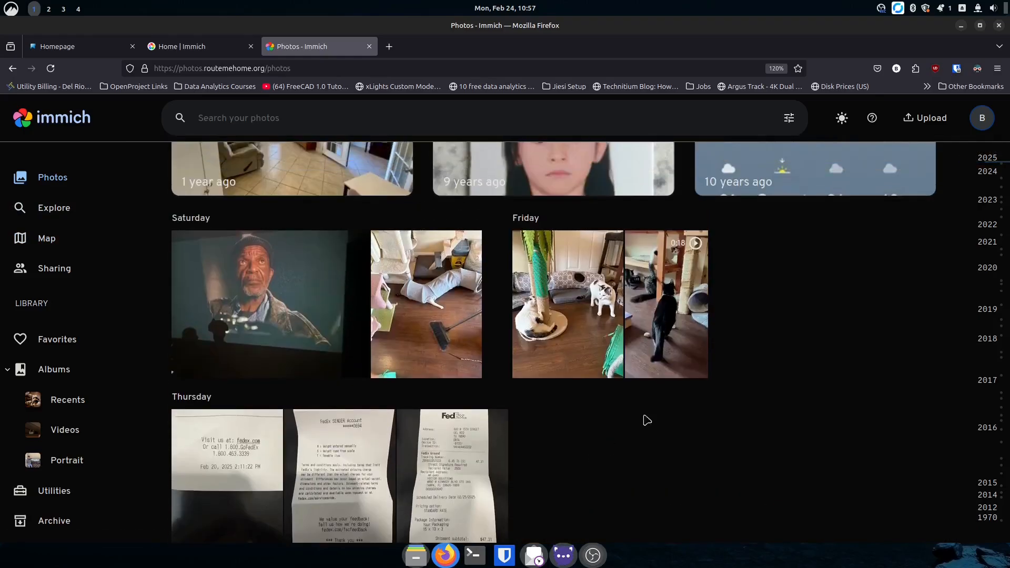
scroll(577, 349, "down", 2)
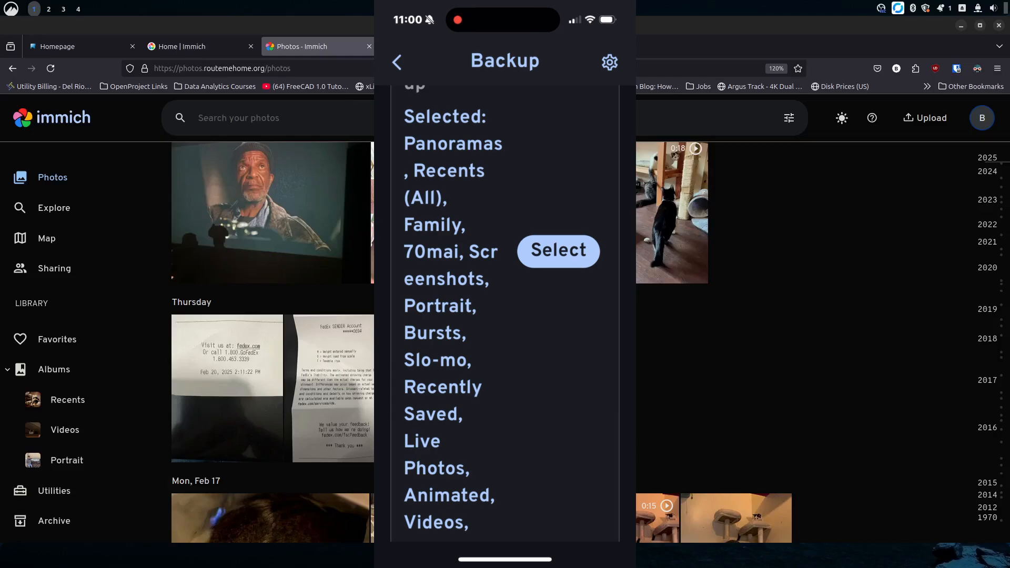
- Scroll down through the phone app's Backup page
scroll(505, 313, "down", 8)
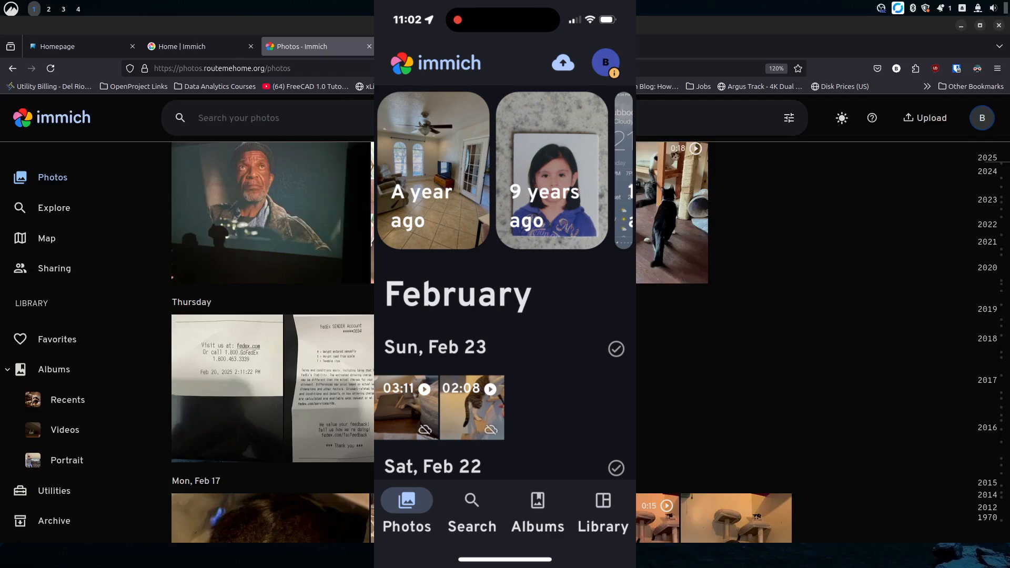
- Relaunch the Immich phone app and reopen Backup, showing IMG_1382.MOV backing up in the background
scroll(505, 284, "down", 1)
scroll(505, 283, "up", 1)
scroll(505, 284, "down", 1)
scroll(504, 284, "up", 1)
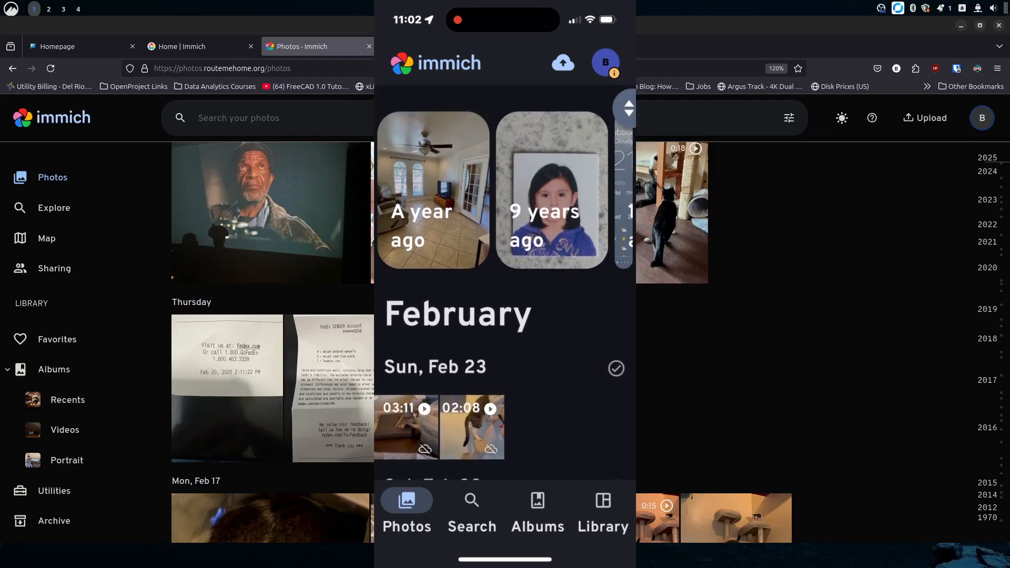
scroll(505, 295, "down", 1)
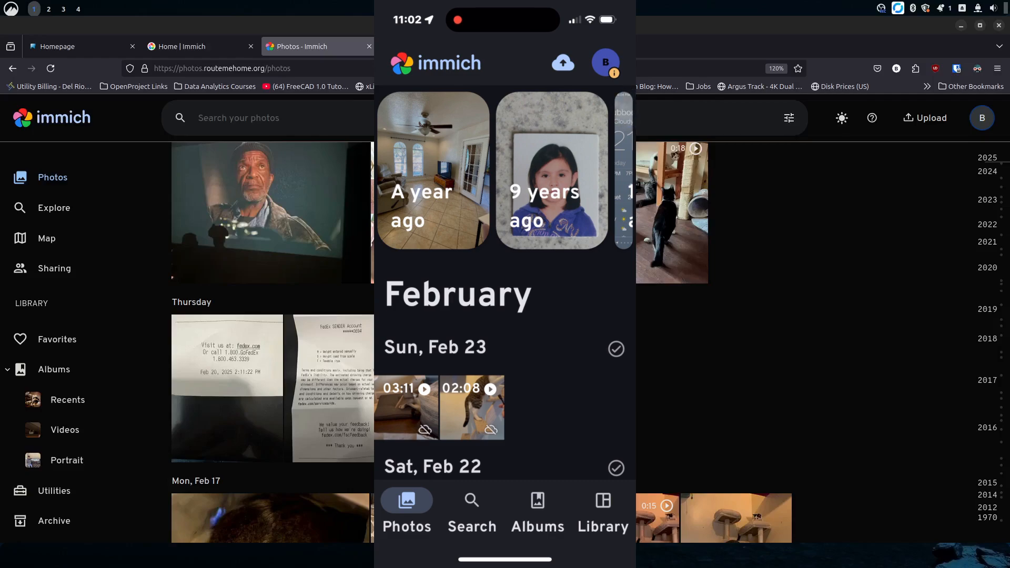
left_click_drag(504, 559, 518, 410)
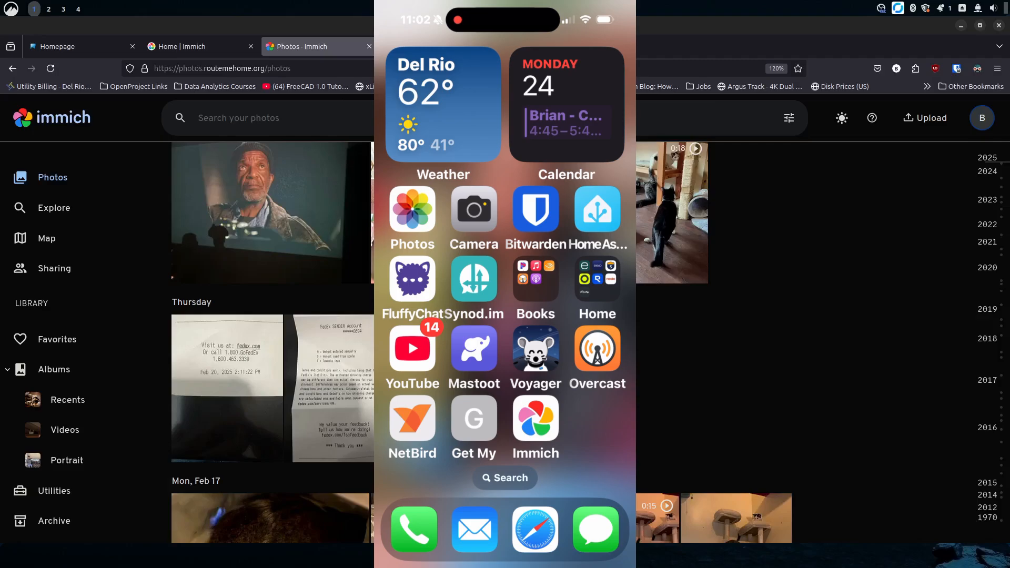
left_click(535, 418)
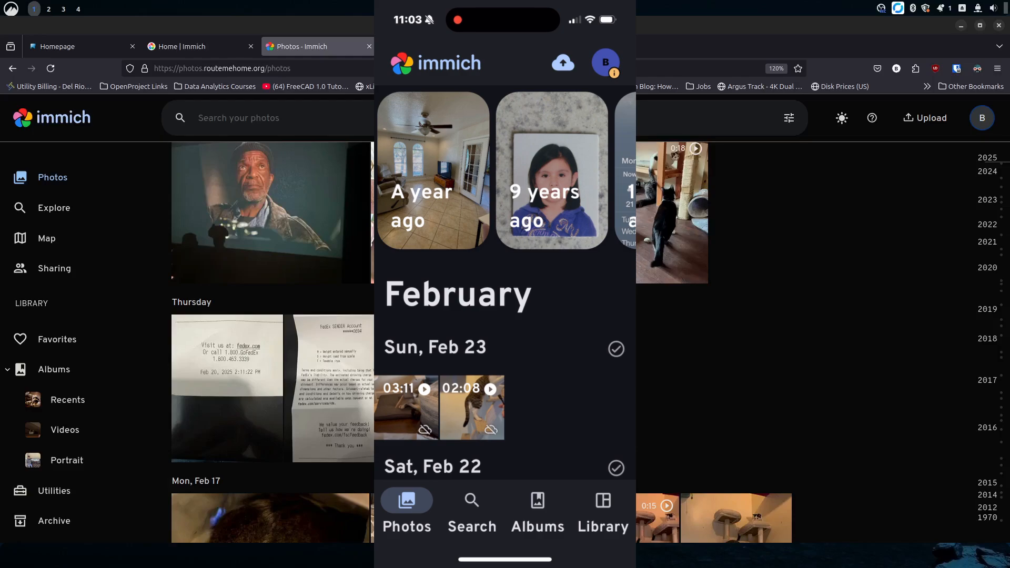
left_click(562, 63)
scroll(505, 326, "down", 15)
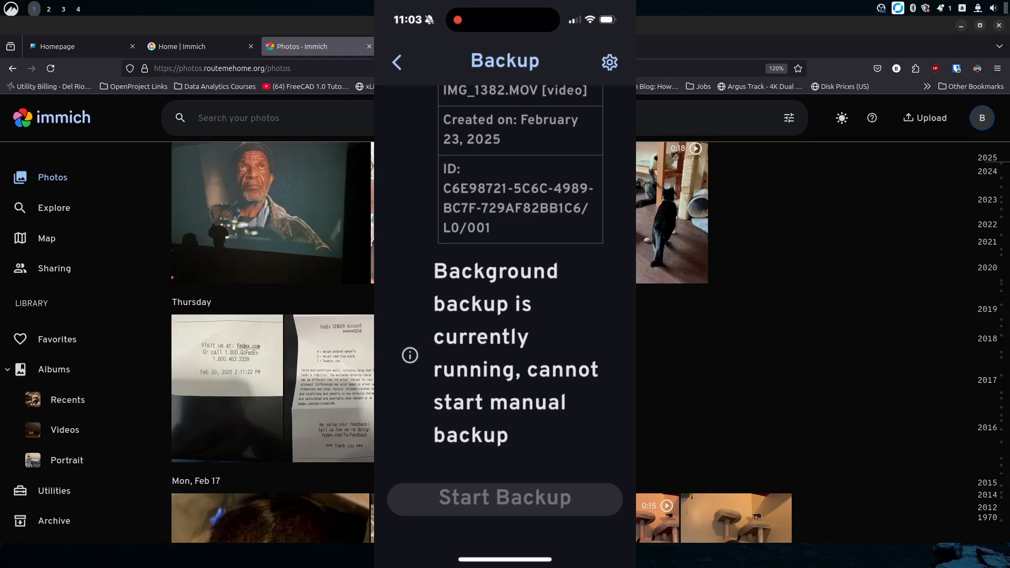
- Go back to the phone app's photo timeline, then switch over to Messages
left_click(396, 62)
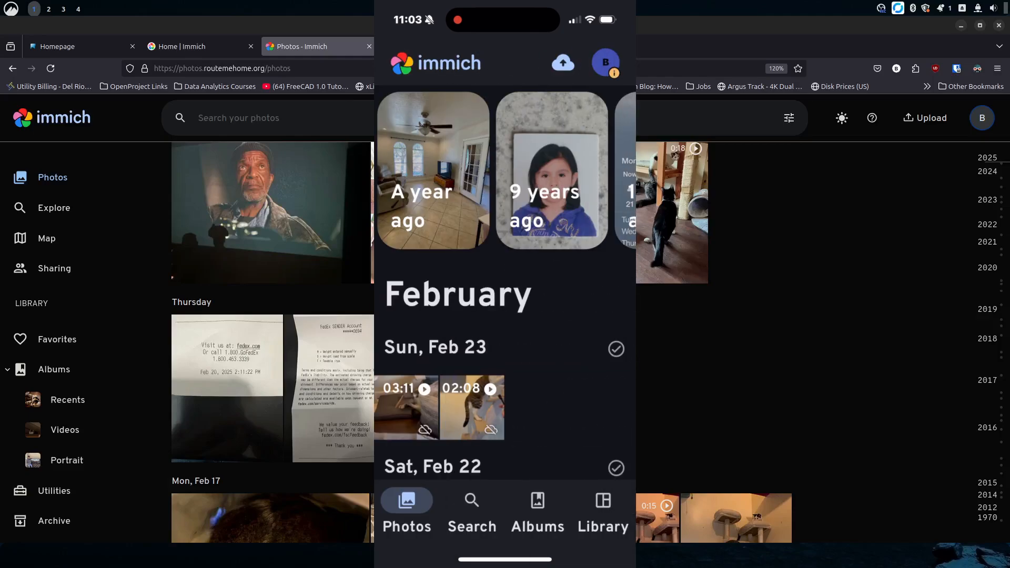
left_click_drag(504, 559, 507, 400)
left_click(500, 284)
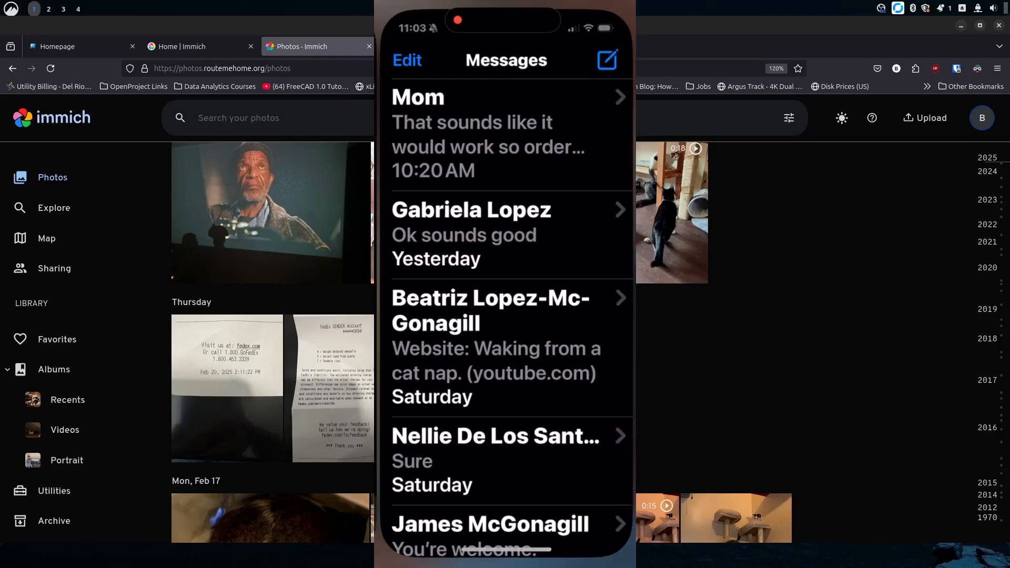
- Visit the Home Assistant dashboard through the app switcher, then return to Immich
left_click_drag(505, 559, 508, 400)
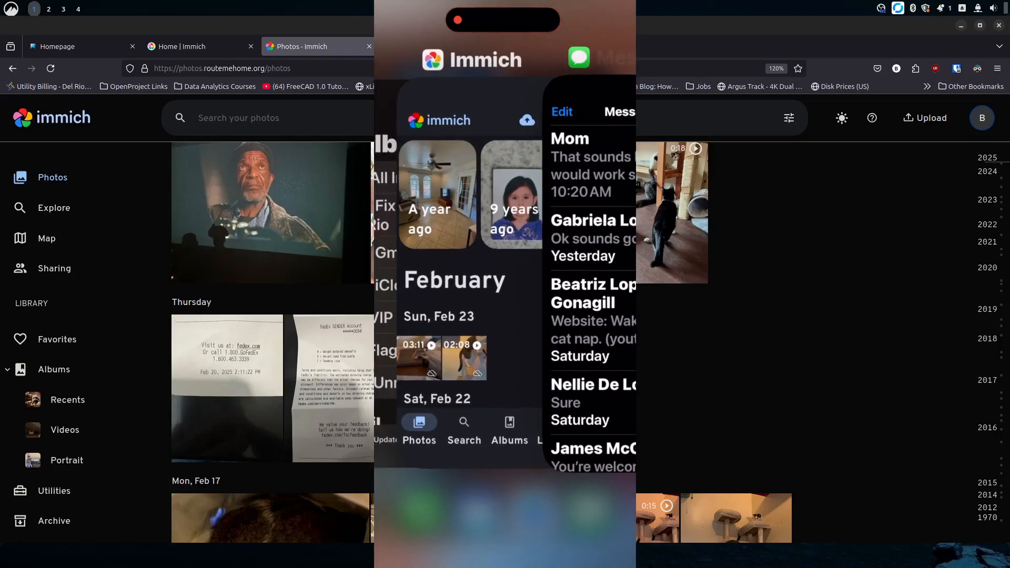
left_click_drag(463, 315, 578, 315)
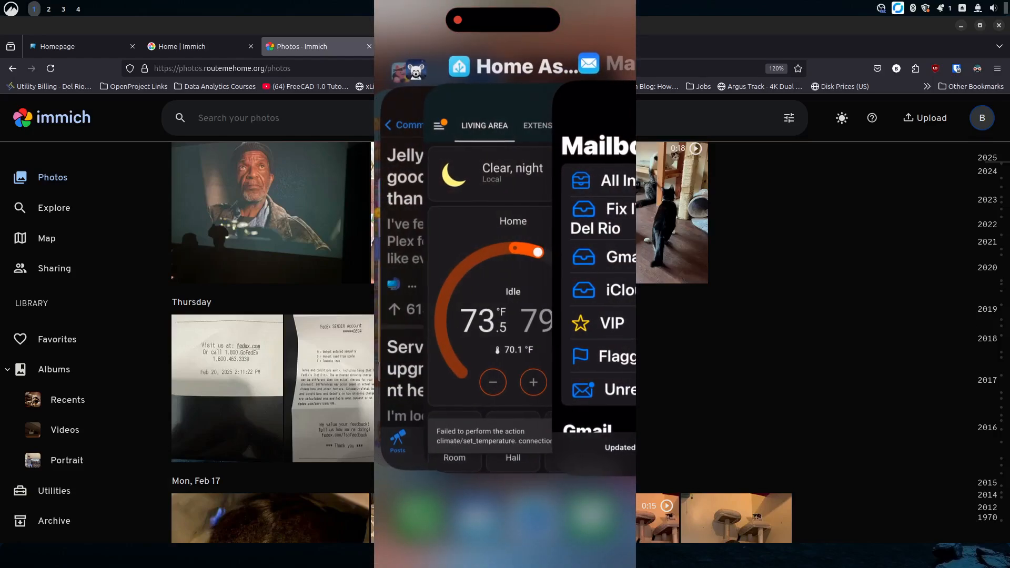
left_click(497, 295)
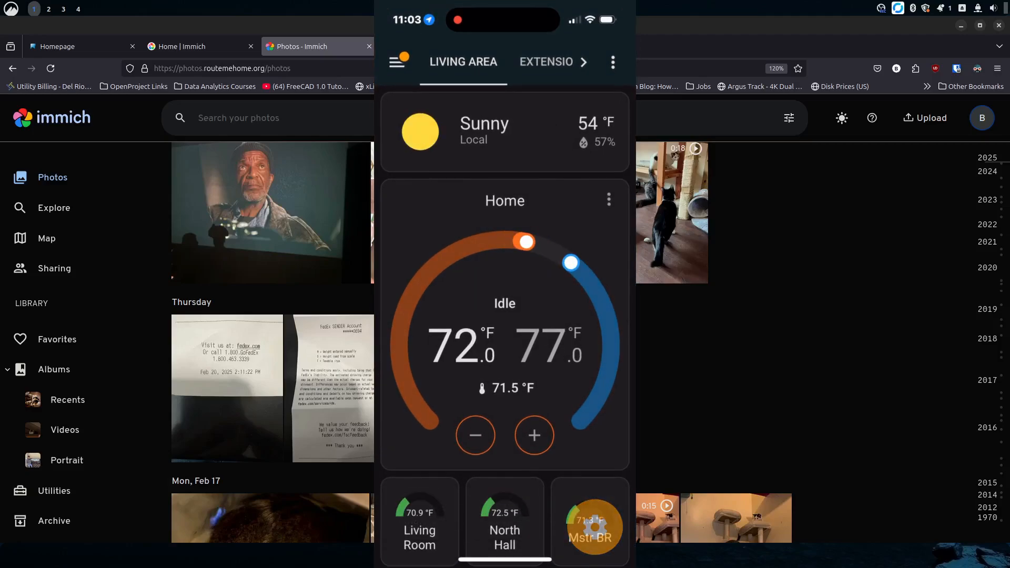
left_click_drag(504, 559, 531, 420)
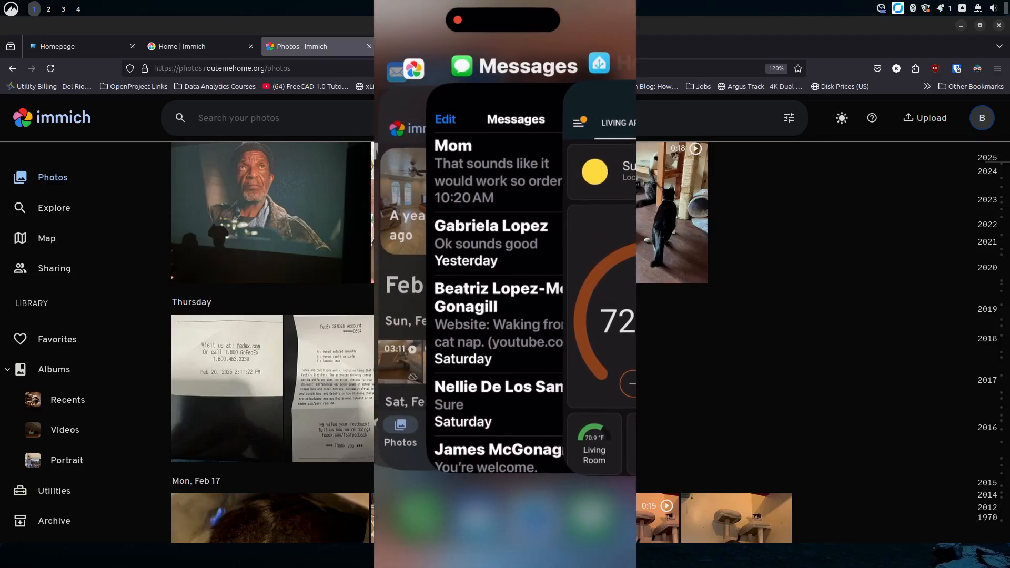
left_click(400, 316)
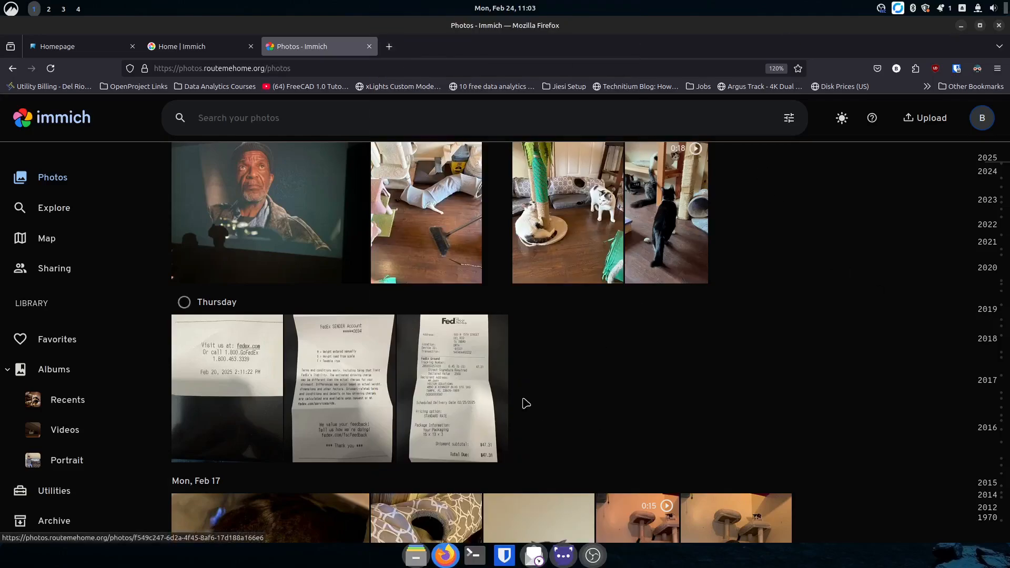
- Return to the Photos home page and open the File Upload dialog at media/brian
scroll(384, 149, "up", 1)
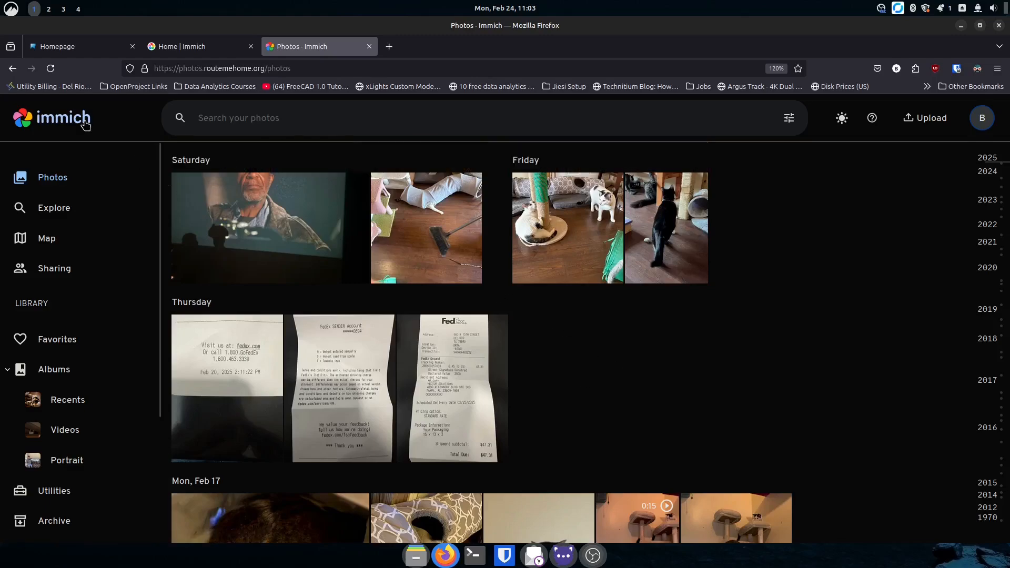
left_click(49, 185)
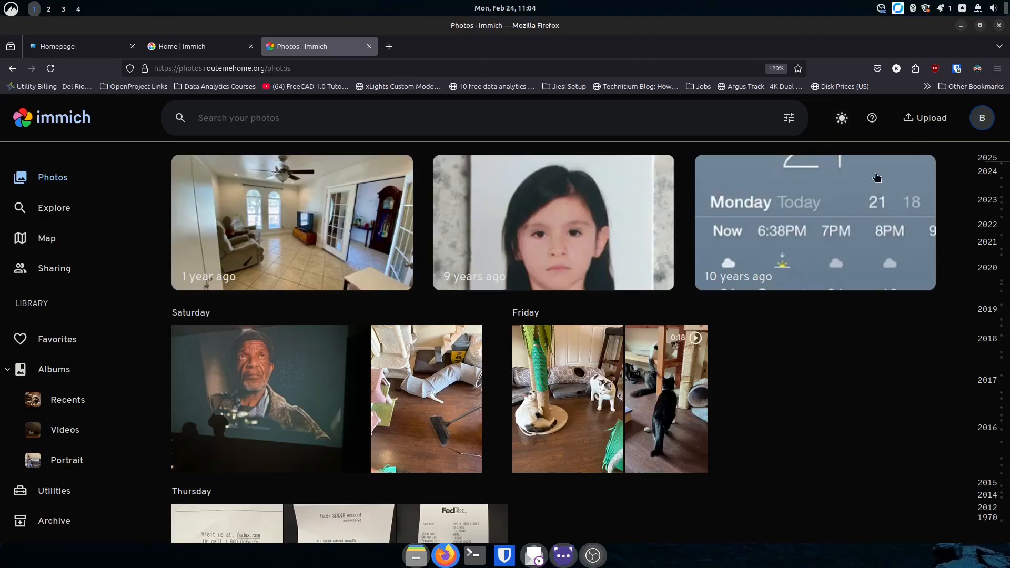
left_click(932, 120)
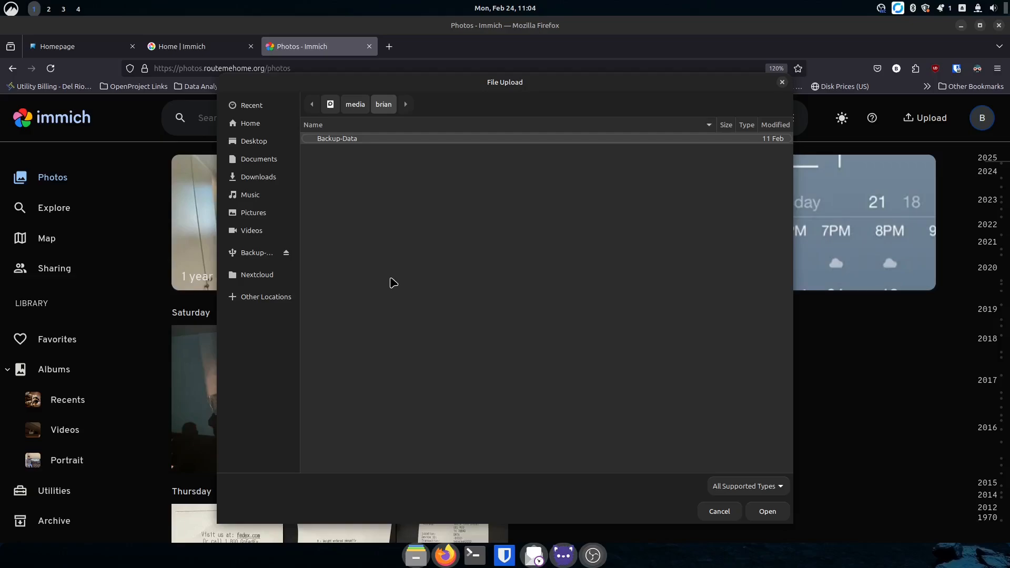
- Move the File Upload dialog aside and close it without uploading anything
left_click_drag(604, 91, 628, 80)
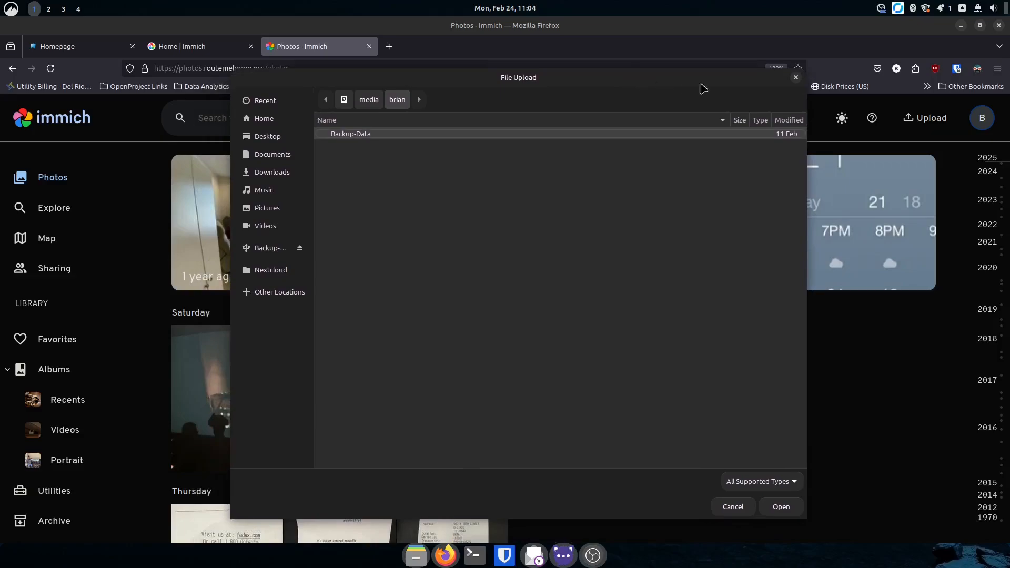
left_click(796, 79)
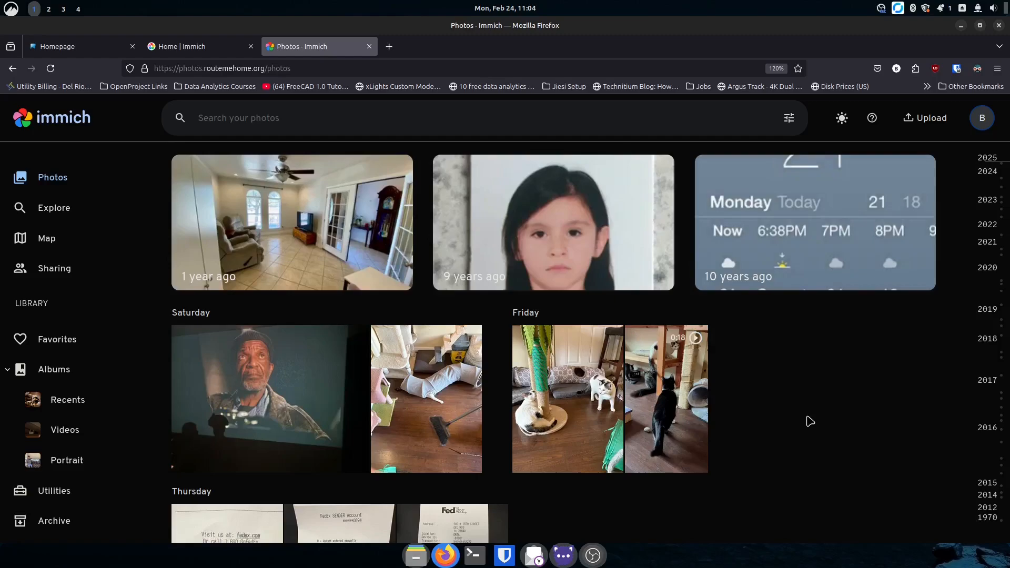
- Scroll the timeline to Monday, Feb 17's cat photos and 0:15 video
scroll(683, 442, "down", 3)
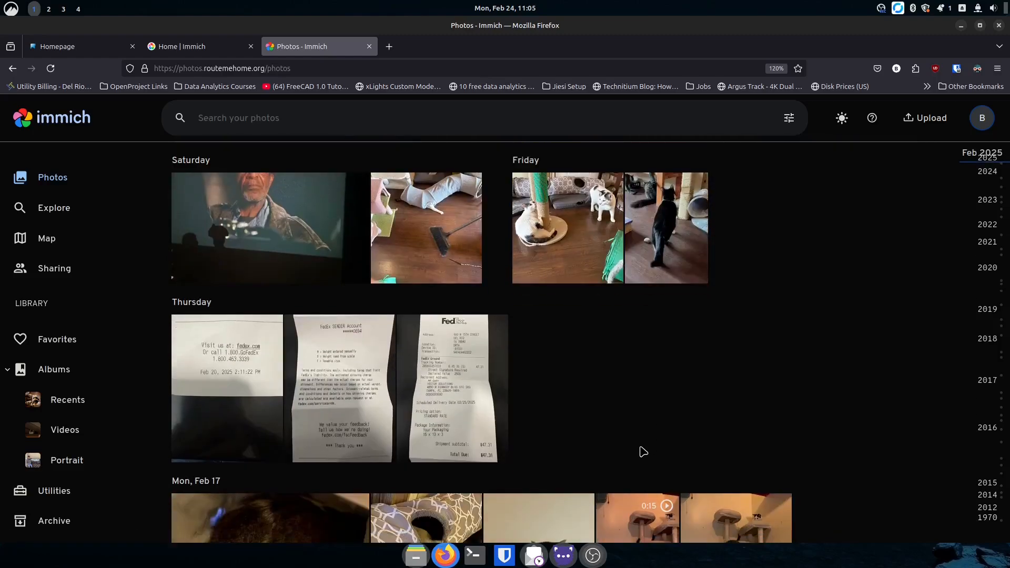
scroll(617, 440, "down", 5)
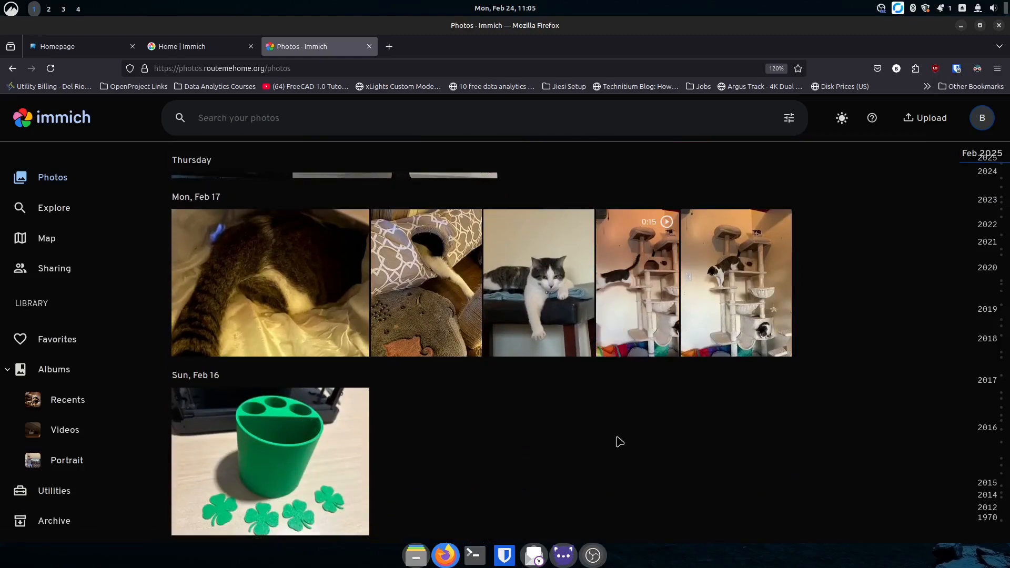
mouse_move(650, 326)
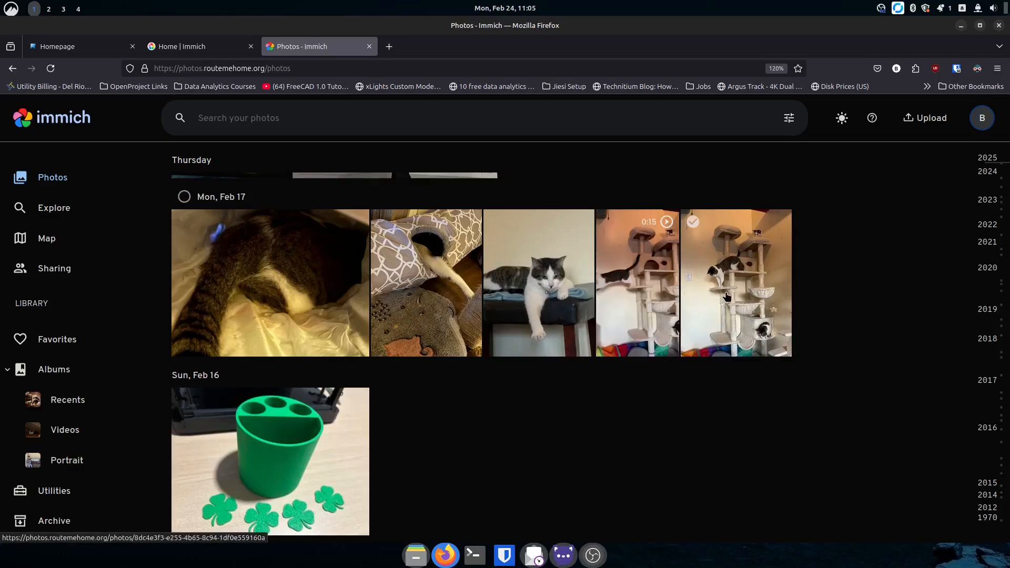
scroll(881, 291, "up", 2)
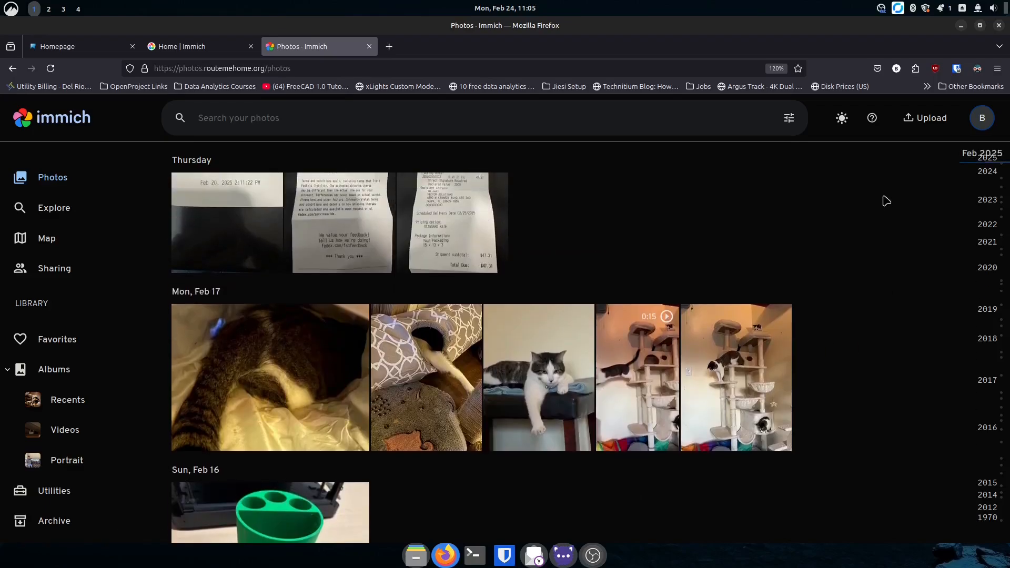
- Turn off the Dark Reader extension for photos.routemehome.org
left_click(840, 119)
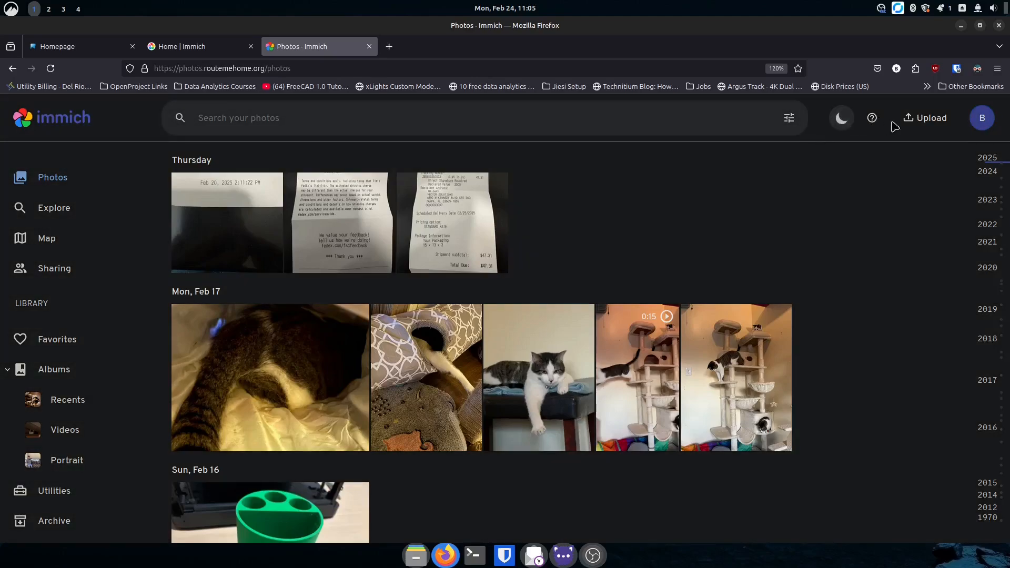
left_click(976, 69)
left_click(883, 111)
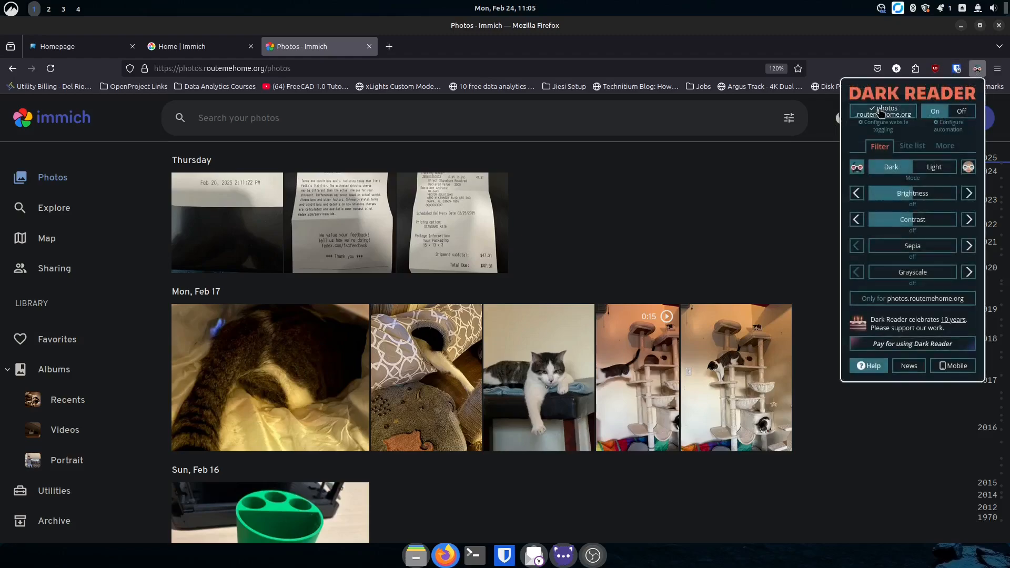
left_click(787, 176)
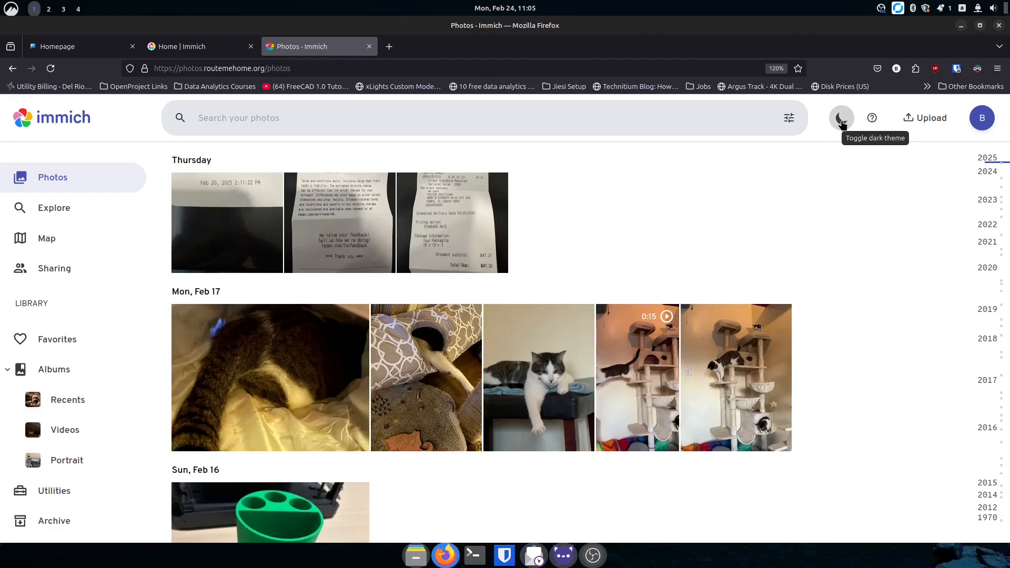
- Switch Immich to its built-in dark theme and scroll the timeline
left_click(841, 120)
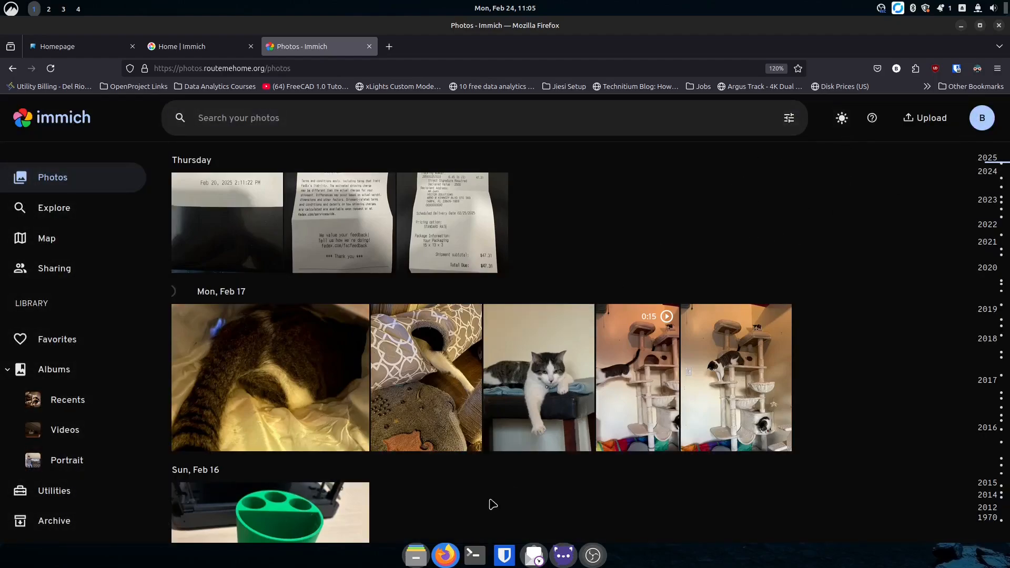
scroll(489, 501, "down", 2)
scroll(487, 497, "down", 2)
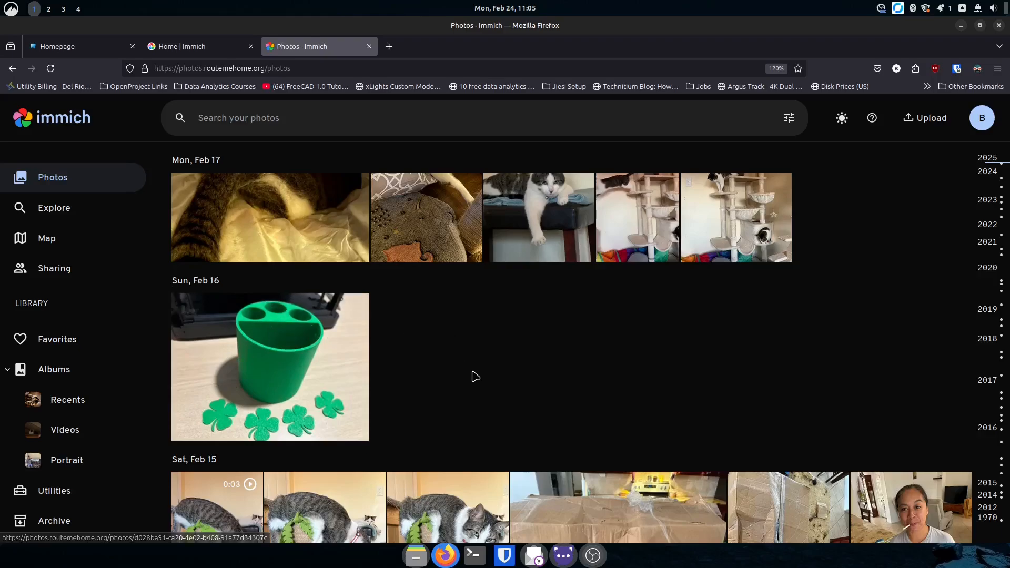
- Scroll the Photos timeline, then open Explore with its People faces and Places like Dallas
scroll(475, 376, "down", 4)
scroll(583, 454, "up", 4)
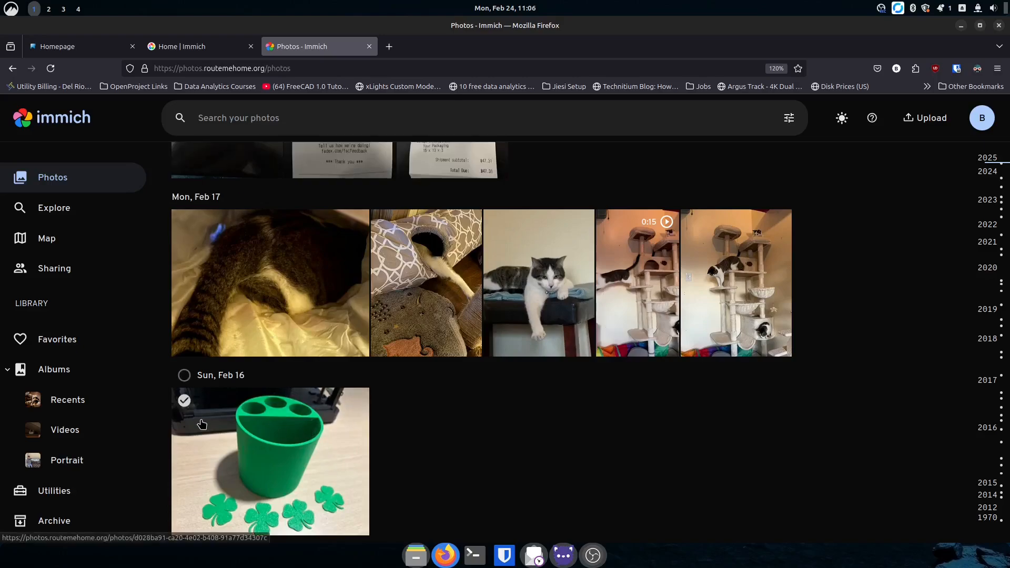
scroll(594, 441, "up", 5)
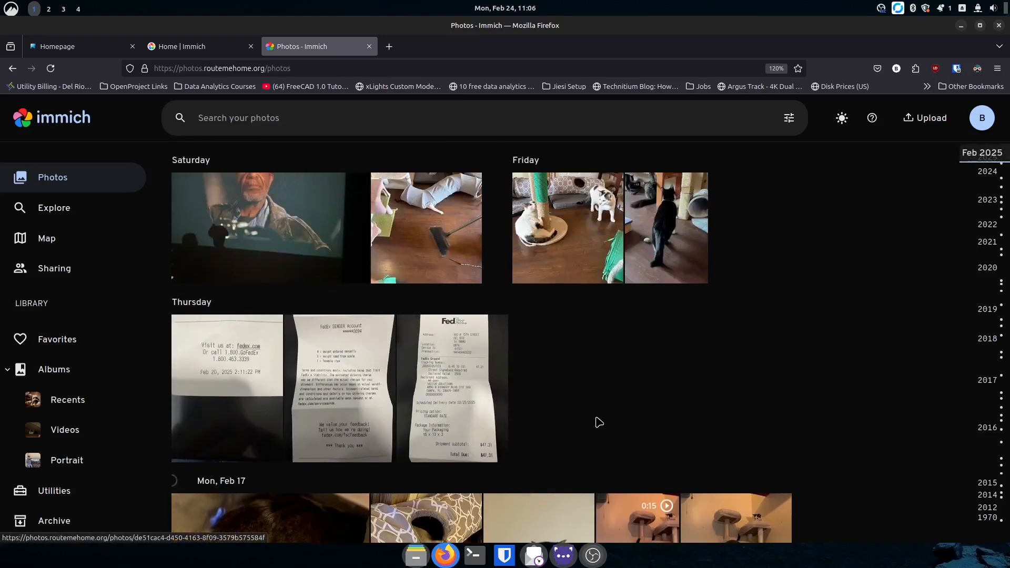
scroll(599, 421, "up", 3)
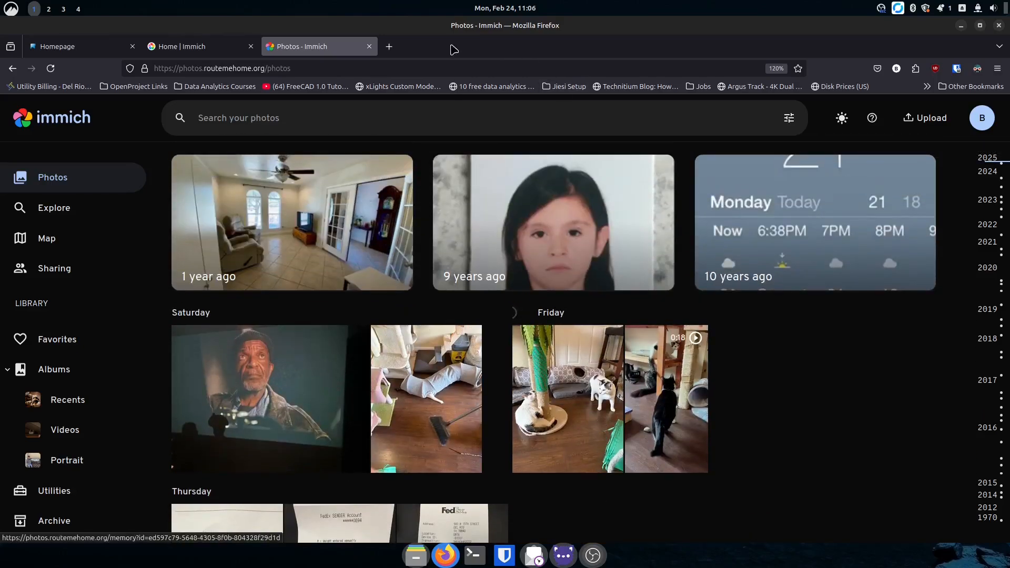
left_click(76, 220)
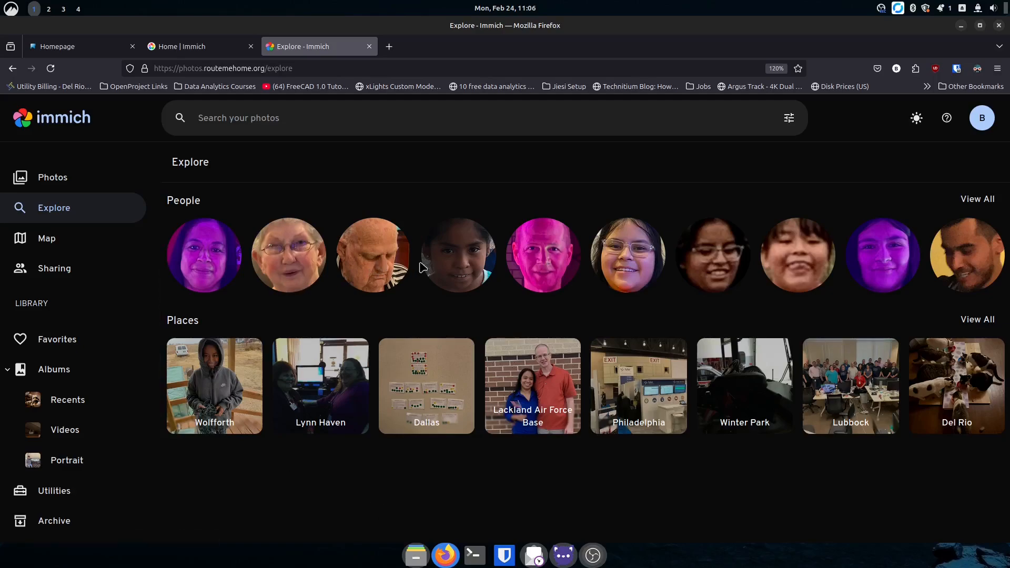
left_click(525, 256)
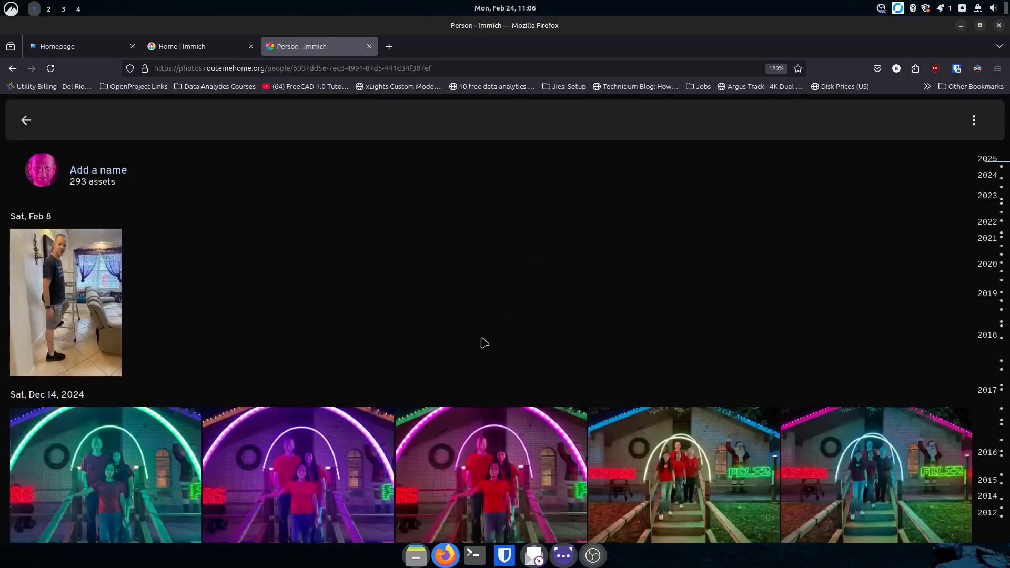
scroll(451, 361, "down", 10)
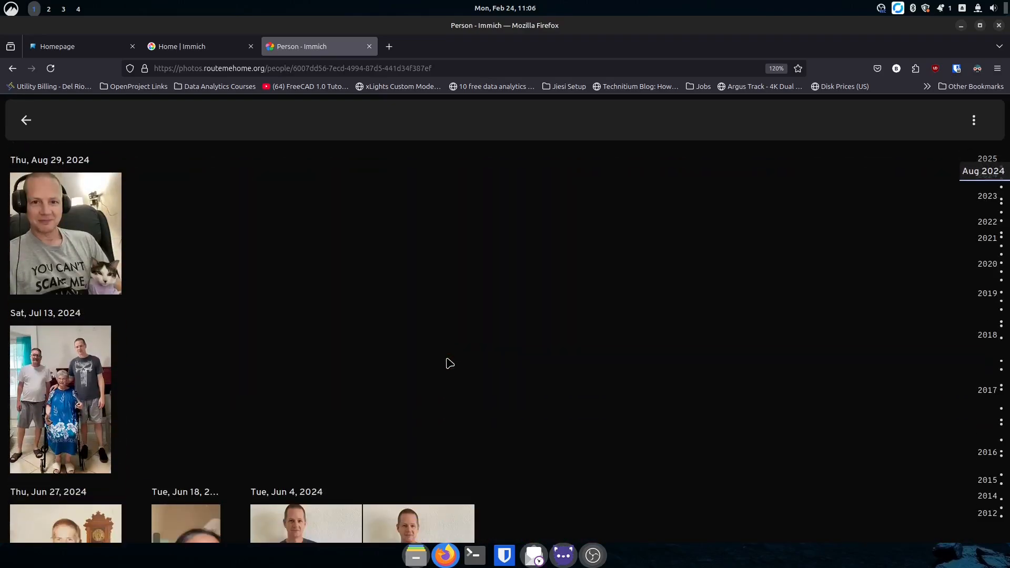
scroll(450, 363, "down", 6)
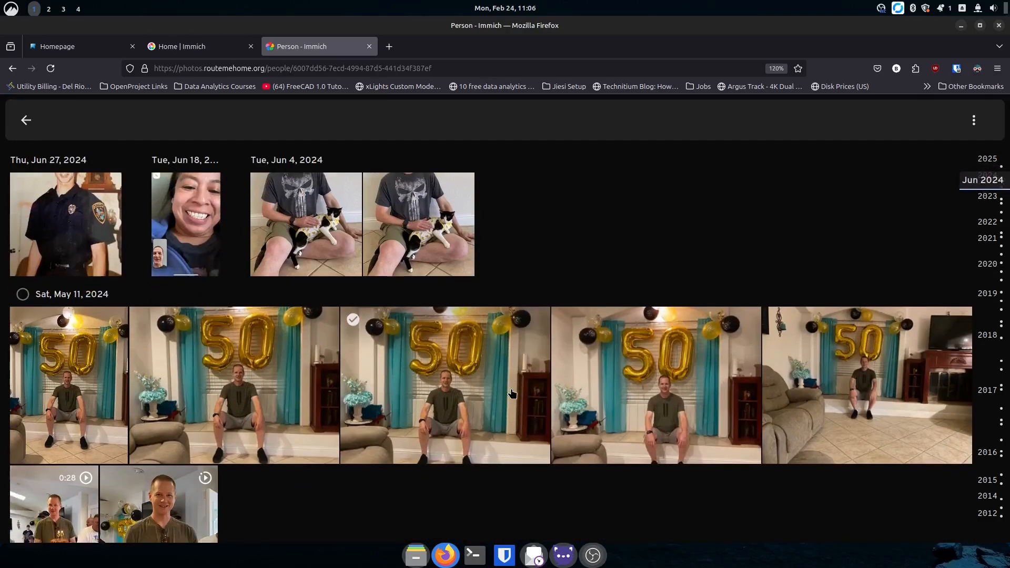
scroll(505, 397, "down", 5)
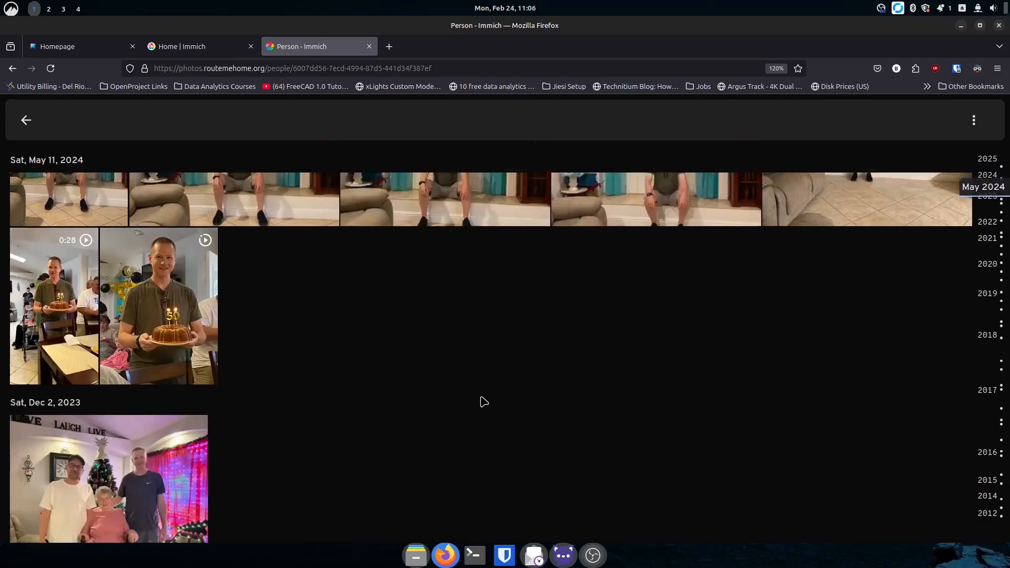
scroll(484, 402, "up", 20)
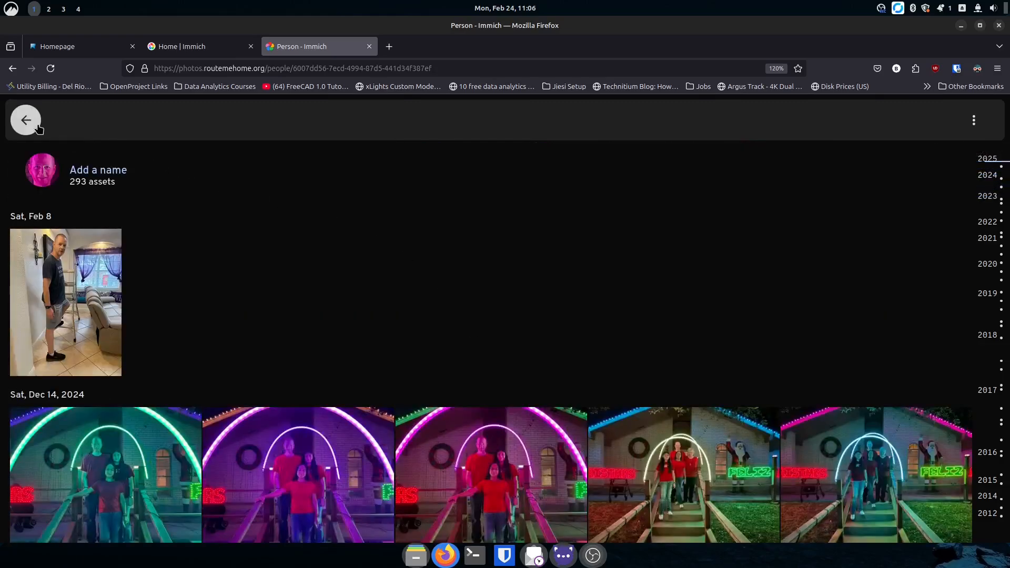
left_click(26, 120)
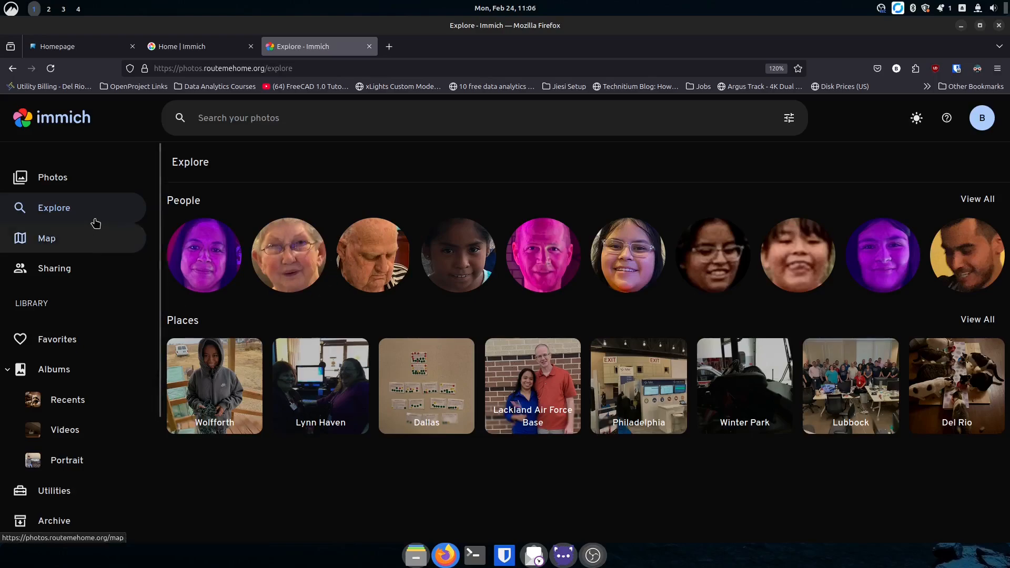
- From the Photos timeline, smart-search the library for a person's first name
left_click(72, 182)
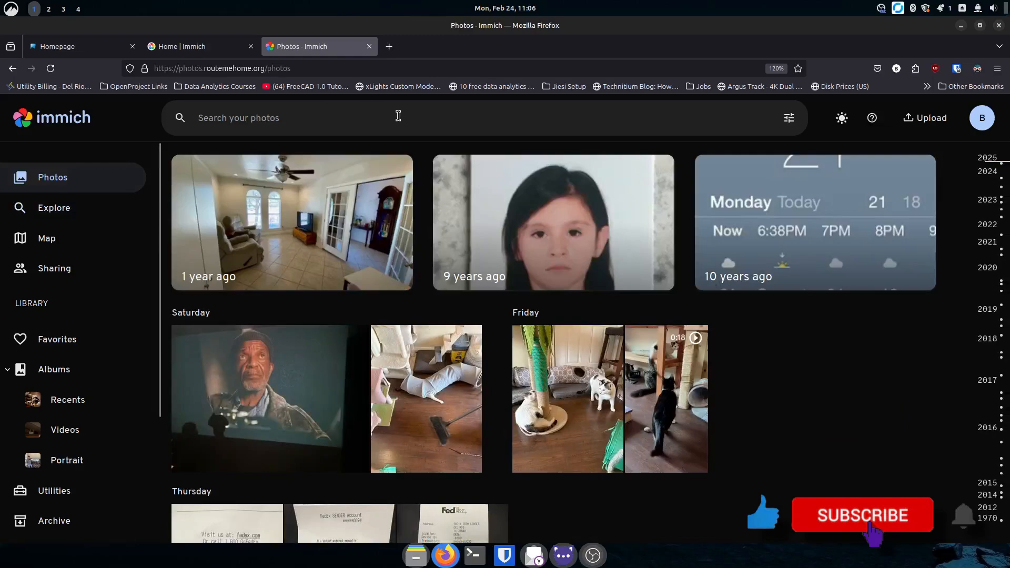
left_click(398, 116)
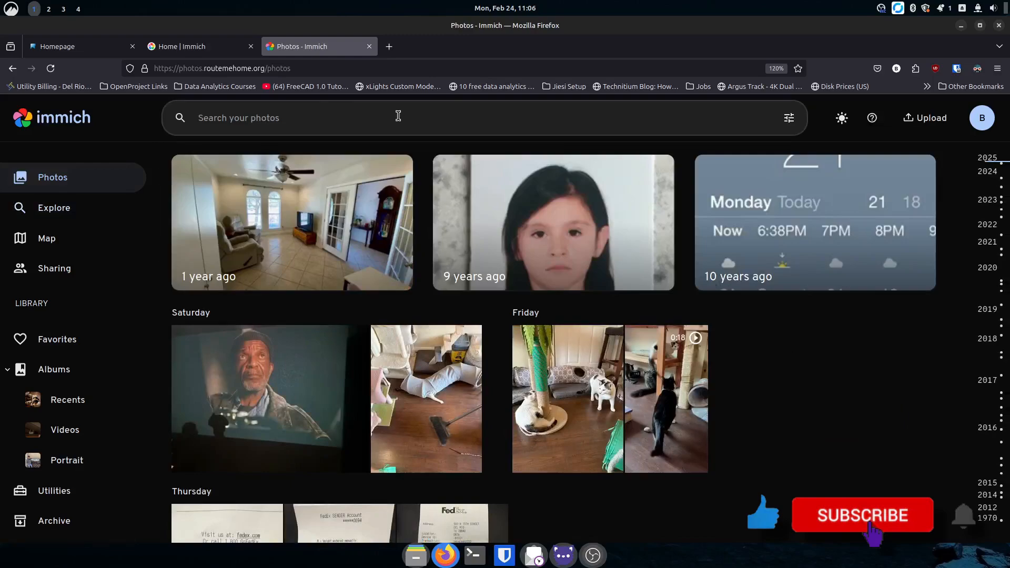
type("Beatri")
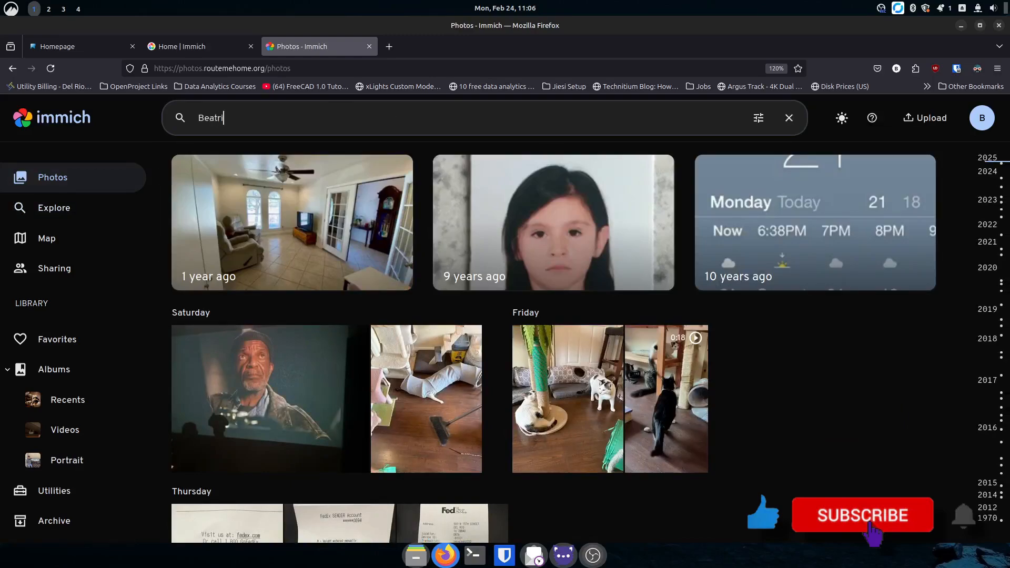
type("z")
key("Return")
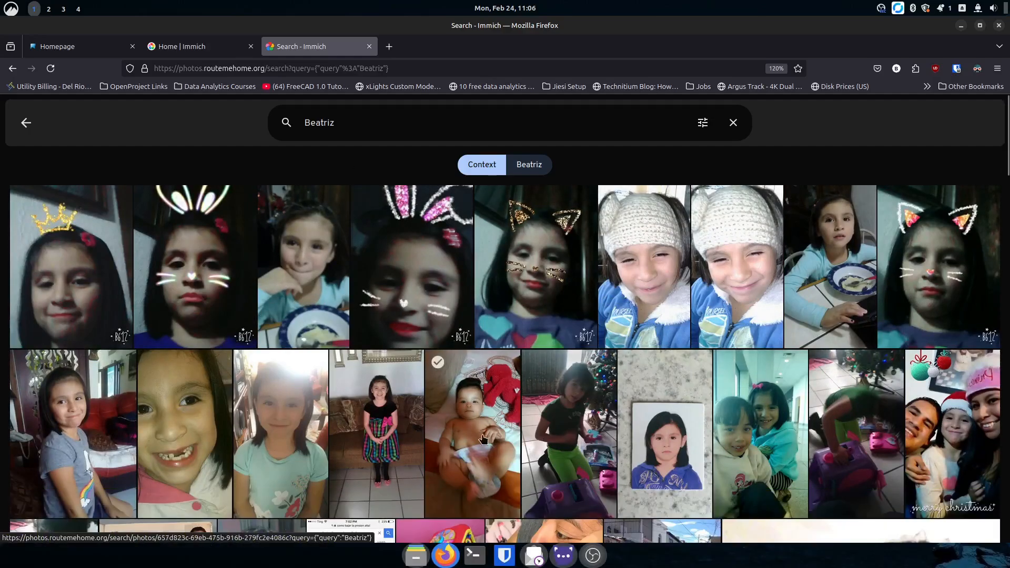
- Scroll through the name search results, then go back to the Photos timeline
scroll(410, 430, "down", 5)
scroll(390, 427, "down", 6)
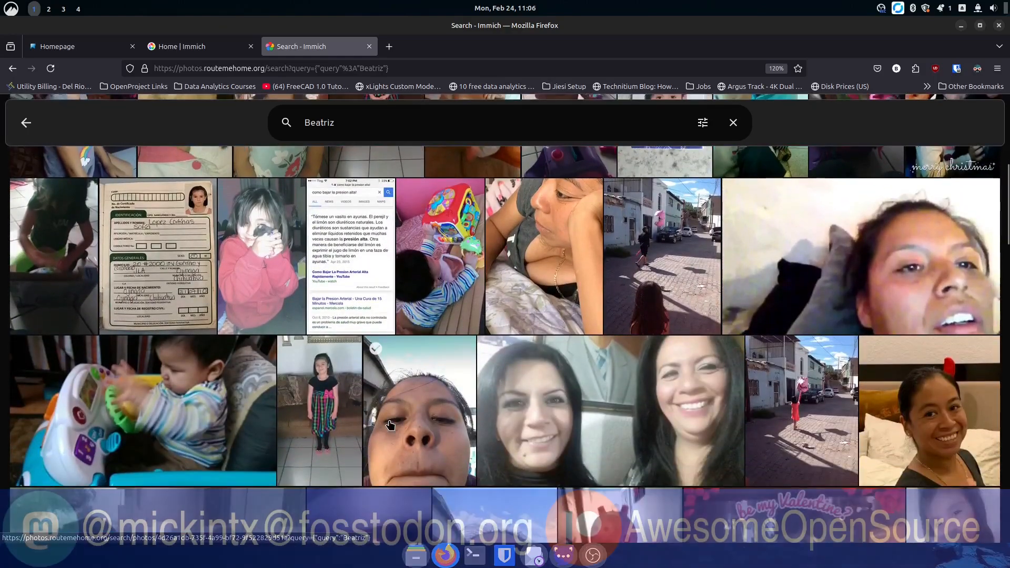
scroll(394, 433, "down", 8)
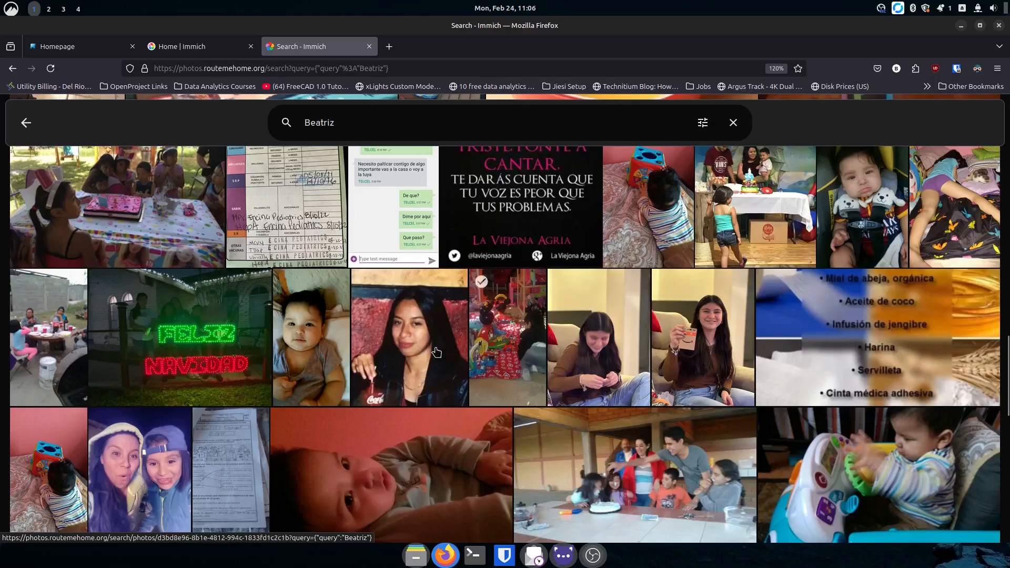
scroll(430, 365, "down", 5)
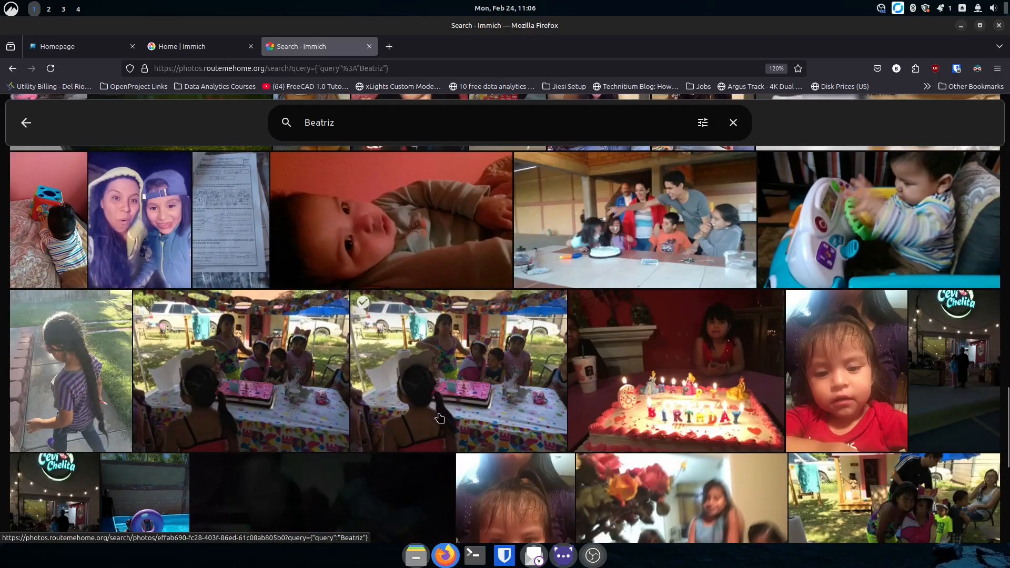
scroll(437, 433, "down", 6)
scroll(411, 432, "up", 13)
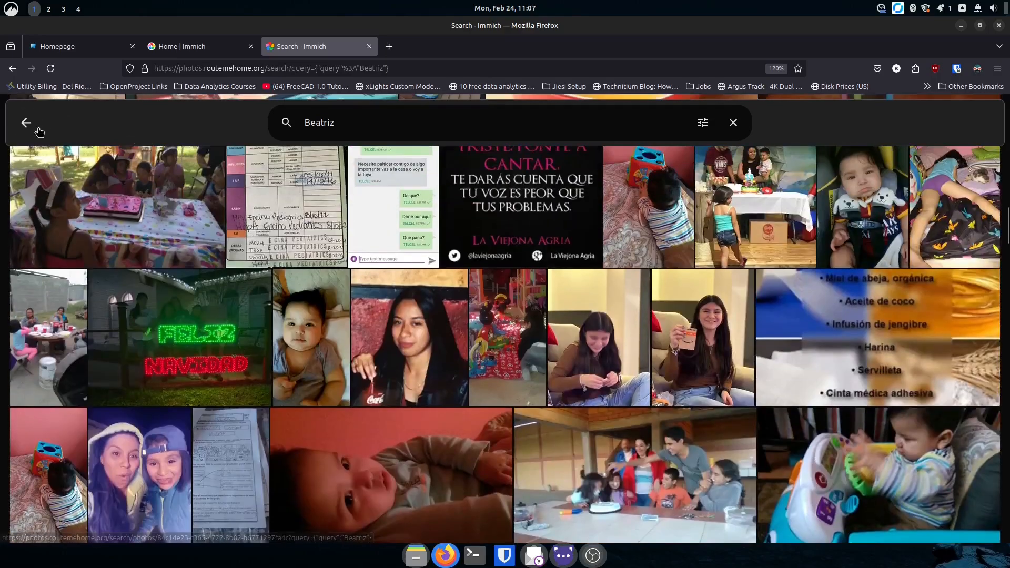
left_click(26, 131)
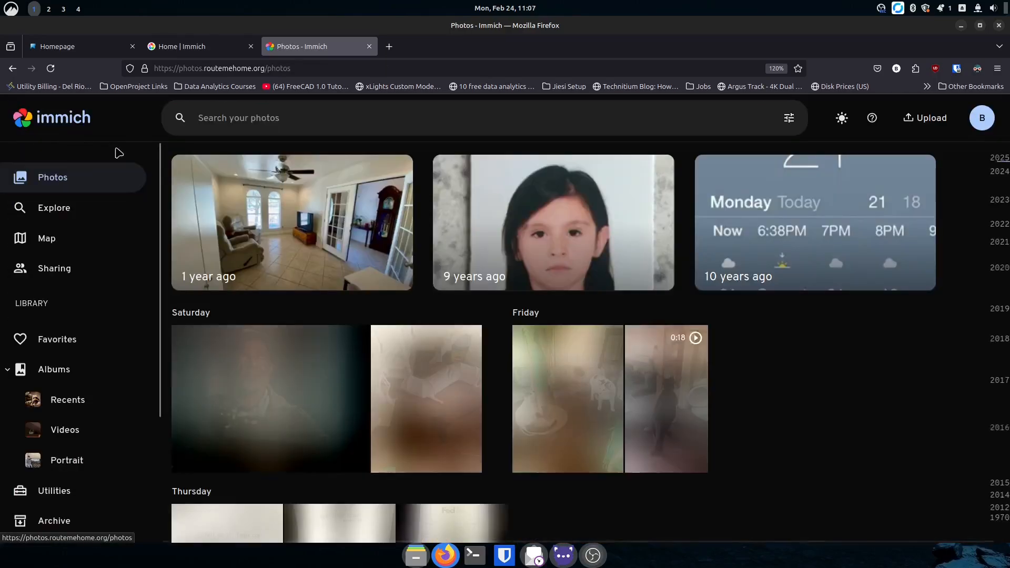
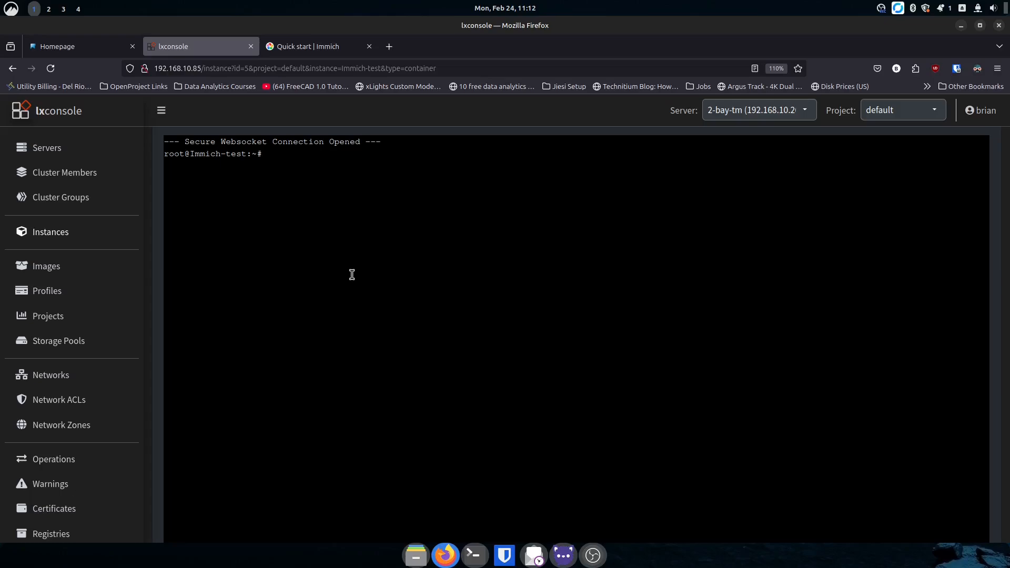
- Create a new user with adduser, setting and confirming its password and leaving the info fields empty
type("adduser brian")
key("Return")
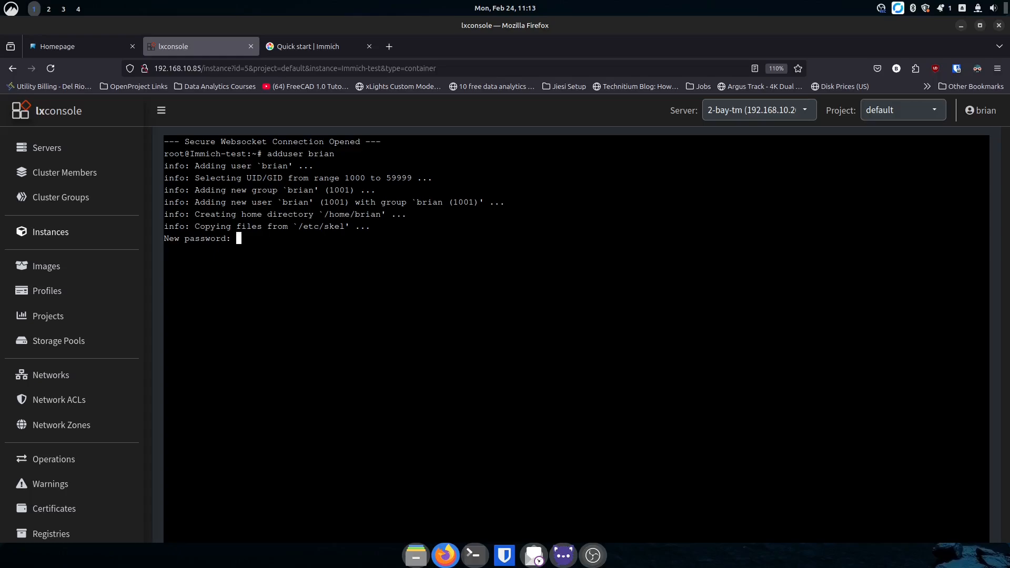
key("Return")
key("Return")
key("Return")
key("Return")
key("Return")
key("Return")
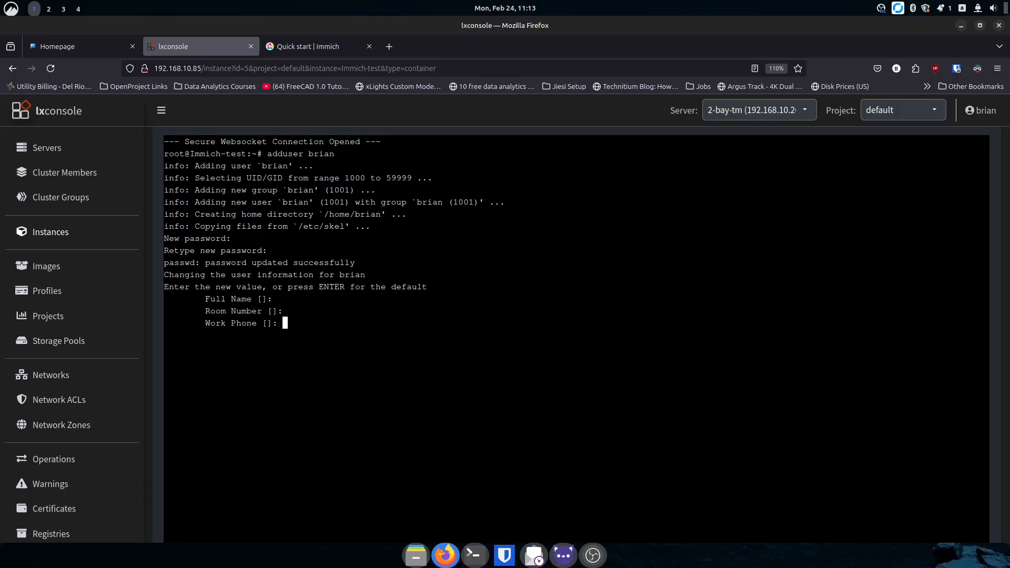
key("Return")
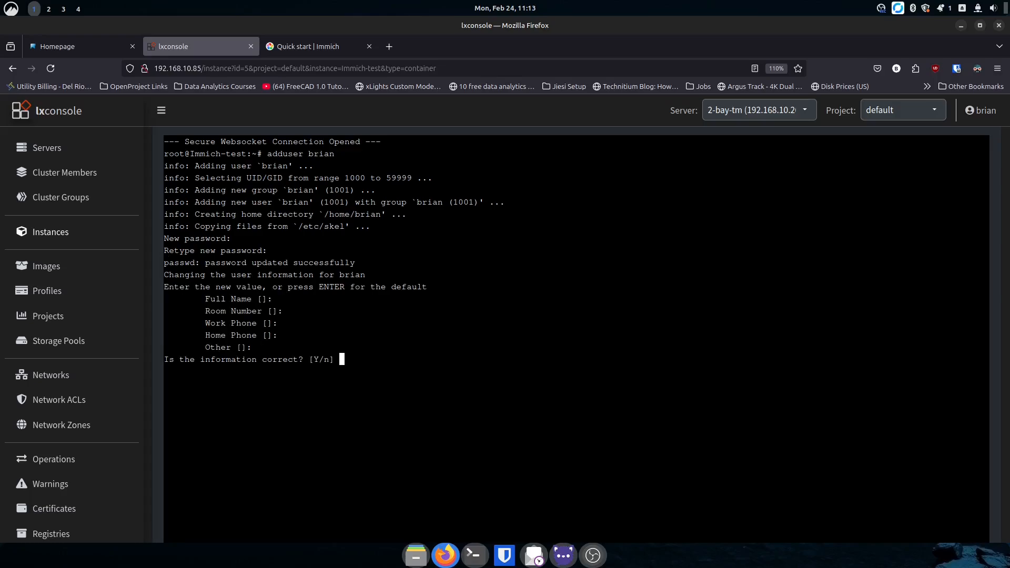
key("Return")
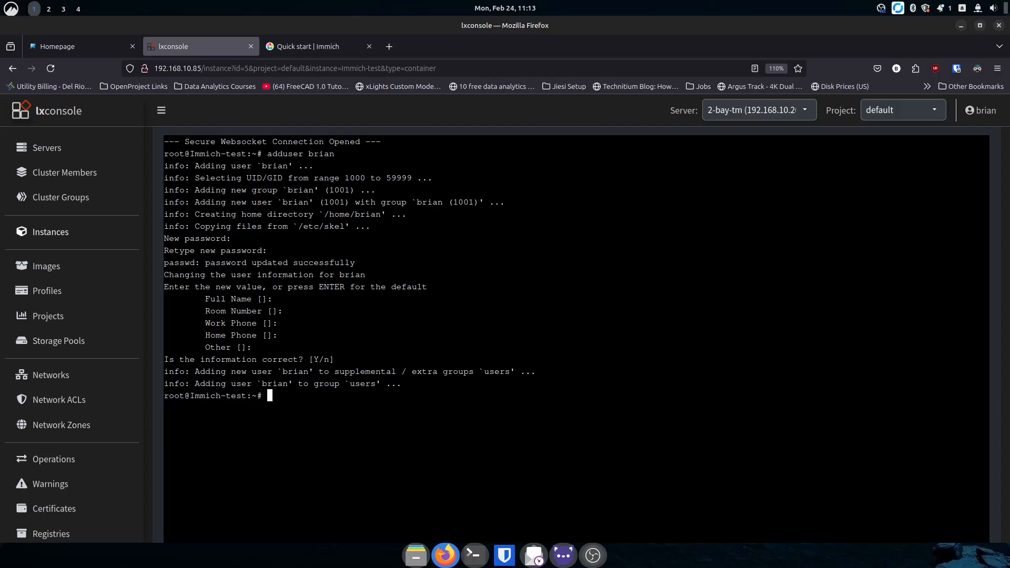
type("usermod -aG sudo brian")
- Add the new user to the sudo group and refresh package lists with sudo apt update
key("Return")
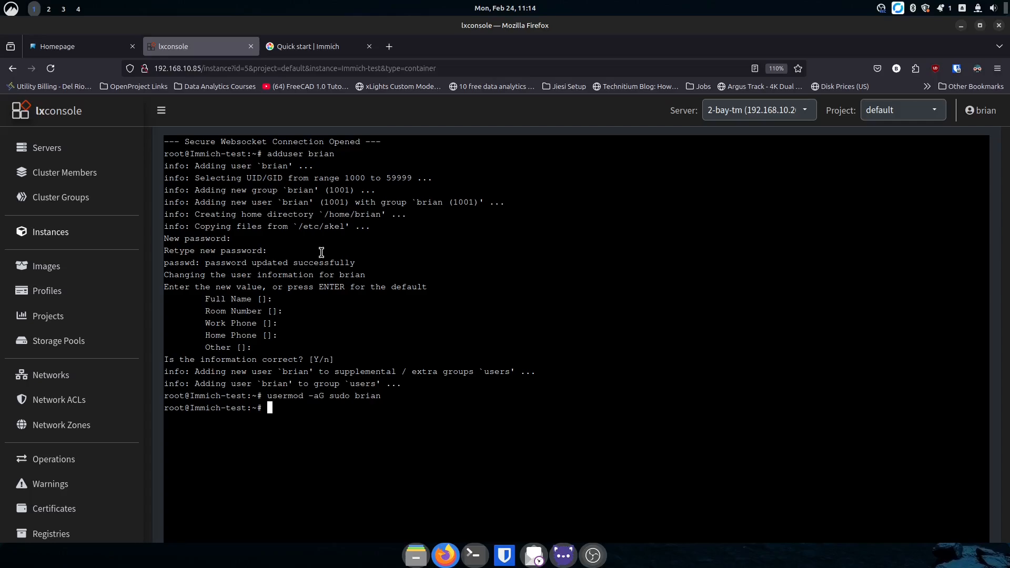
type("udo apt update")
key("Return")
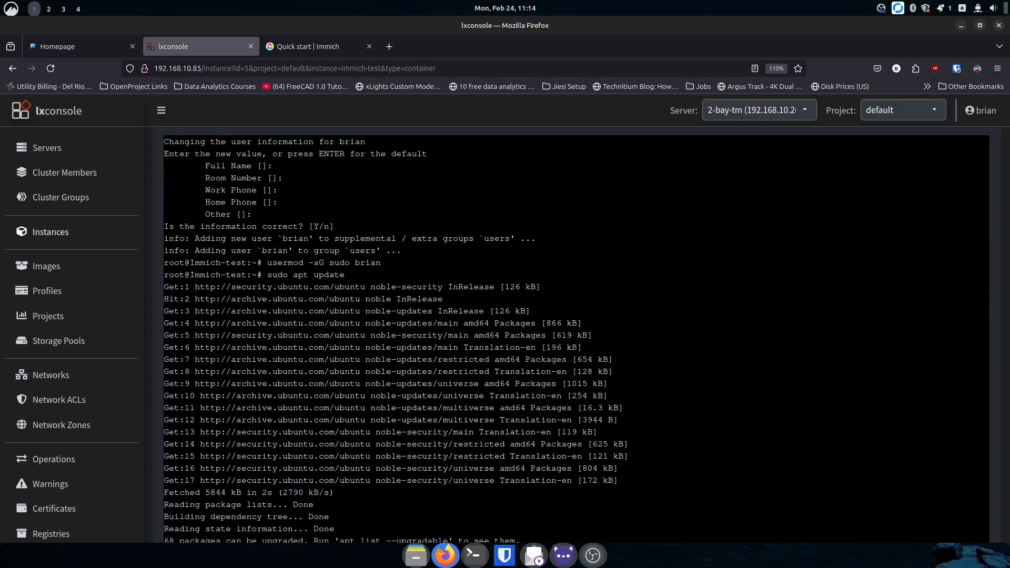
- Clear the screen and install openssh-server with apt -y
key("ctrl+l")
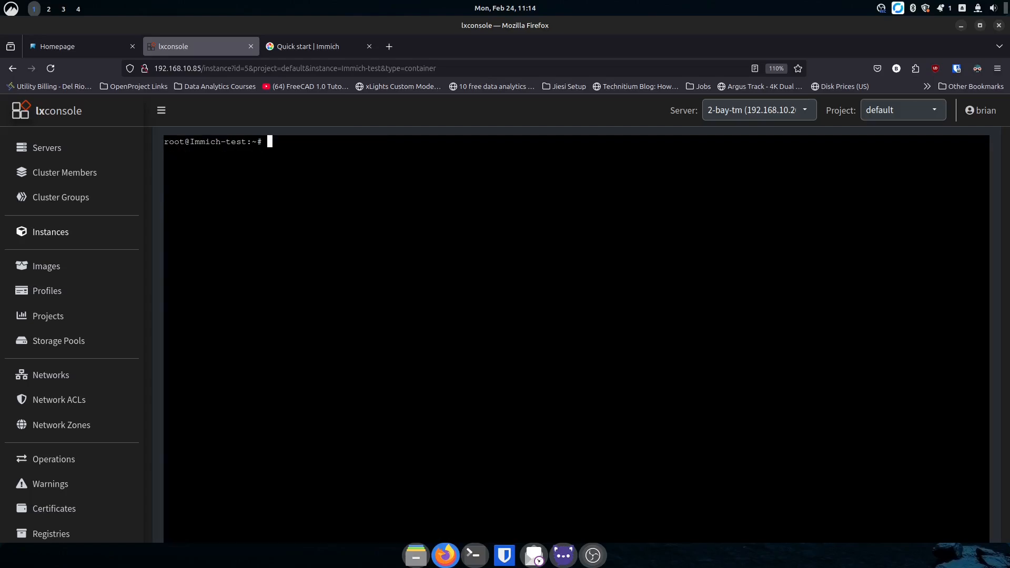
type("sudo apt install openssh")
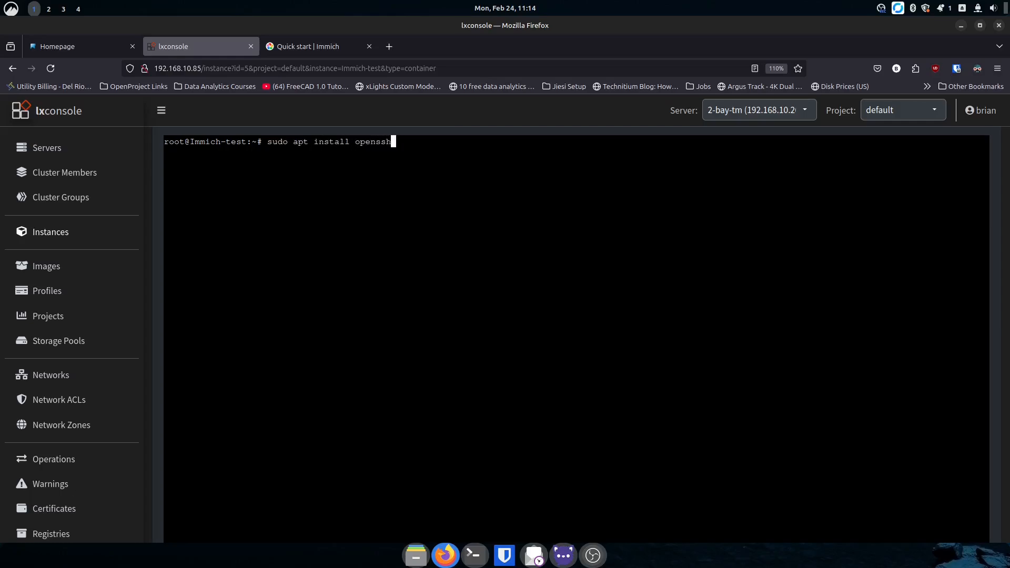
type("-server -y")
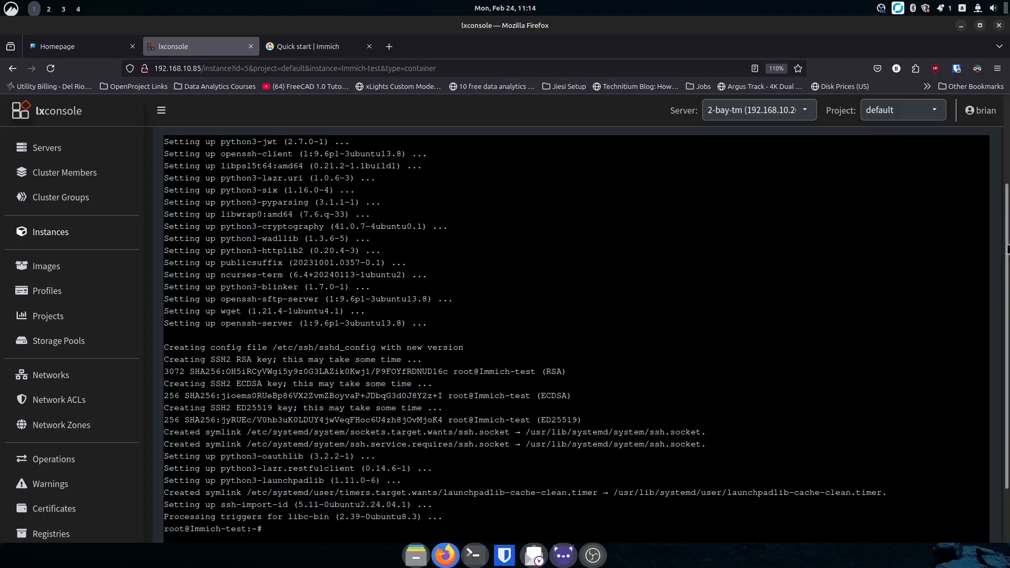
scroll(973, 245, "up", 3)
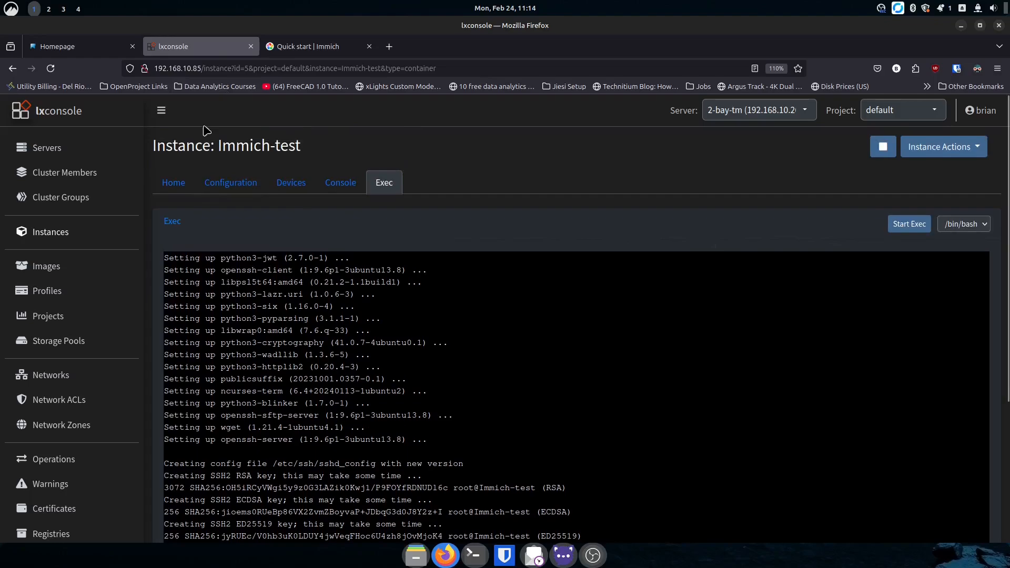
- View the Immich-test overview, note its IPv4 address 192.168.10.32, and start a second terminal
left_click(179, 184)
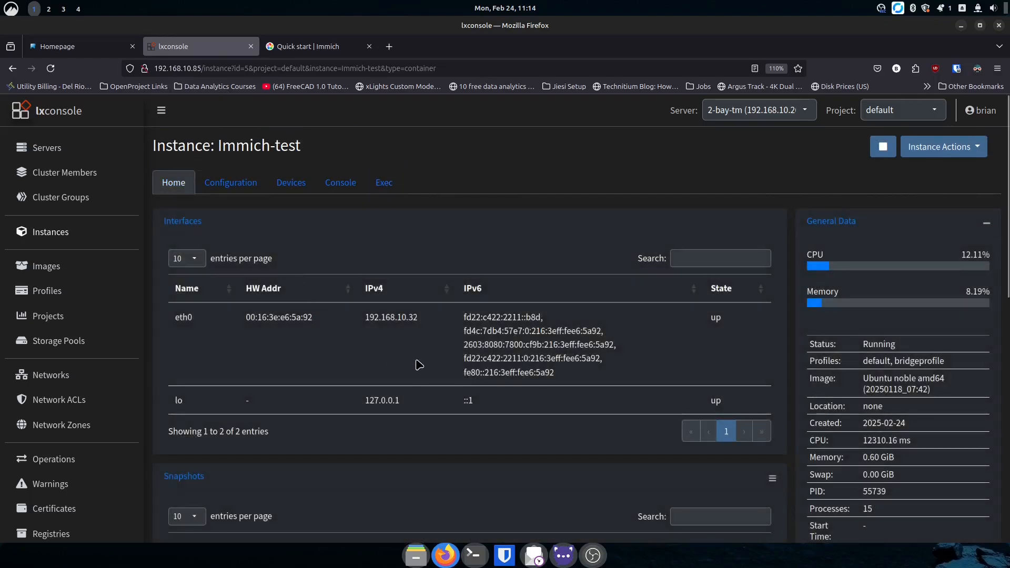
left_click_drag(421, 319, 367, 315)
left_click(370, 367)
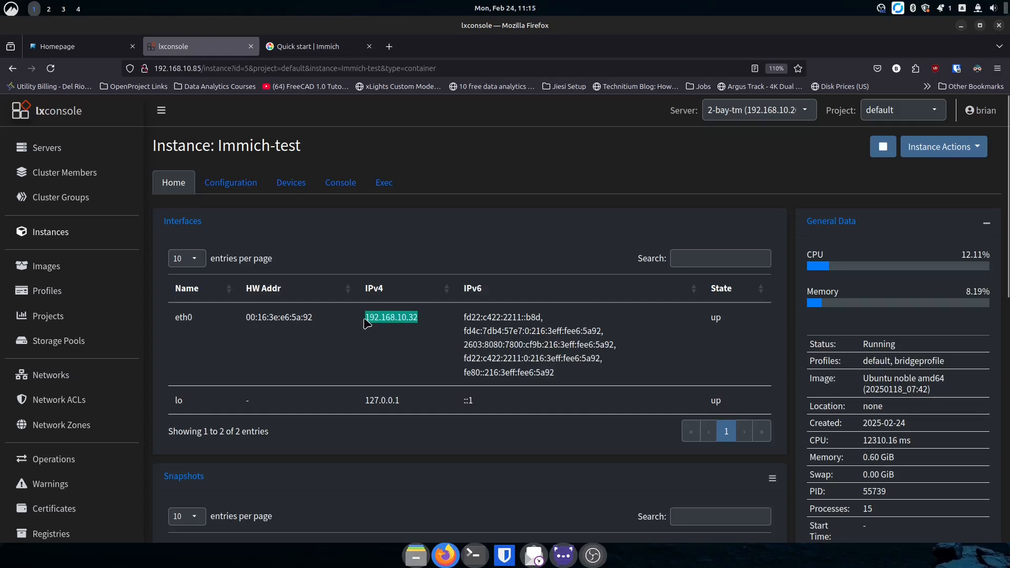
left_click(363, 337)
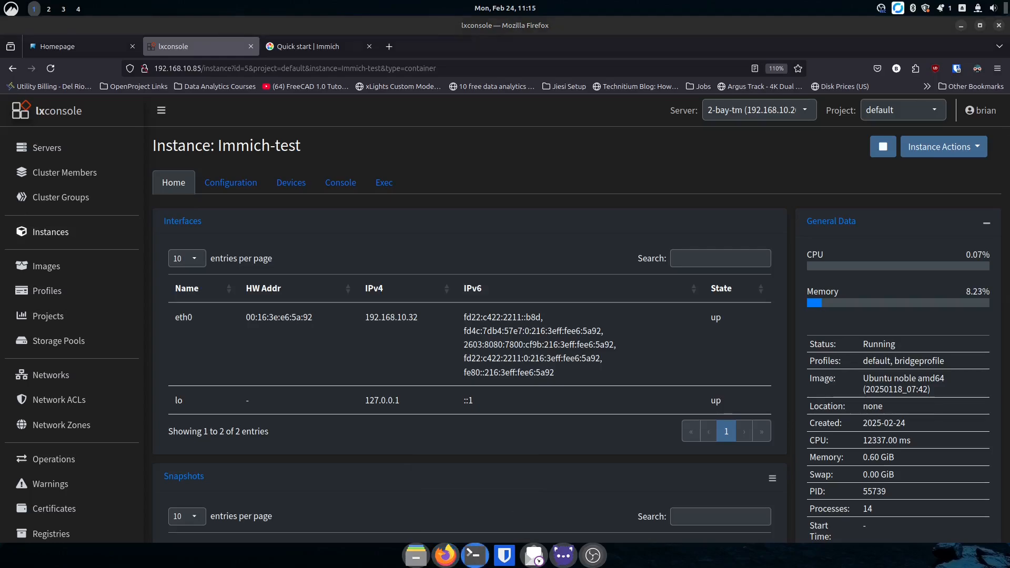
middle_click(474, 556)
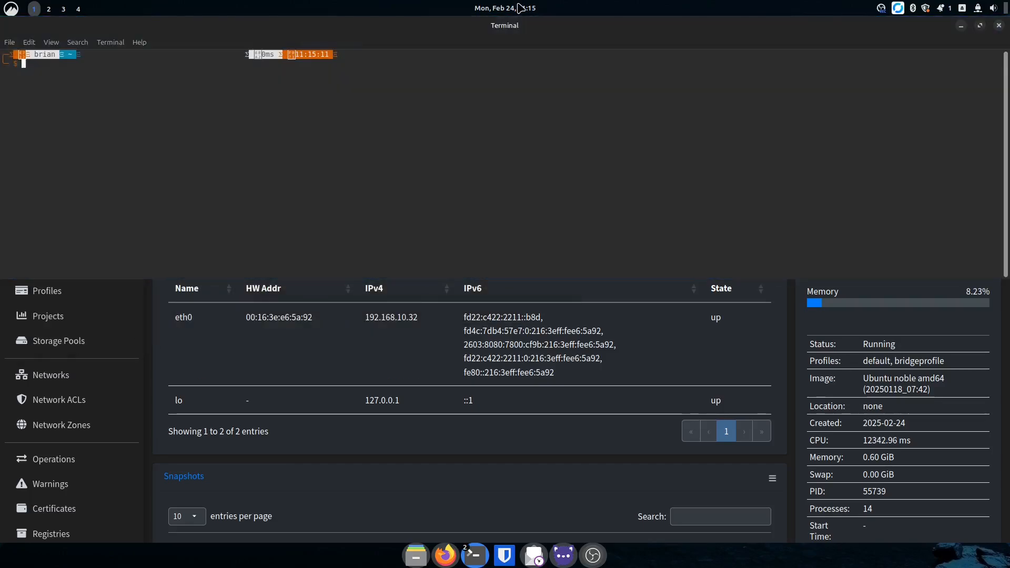
- Maximize the terminal, enlarge its font, and SSH into 192.168.10.32 as the new user, accepting the host key
double_click(501, 27)
key("ctrl+plus")
key("ctrl+plus")
key("ctrl+plus")
key("ctrl+plus")
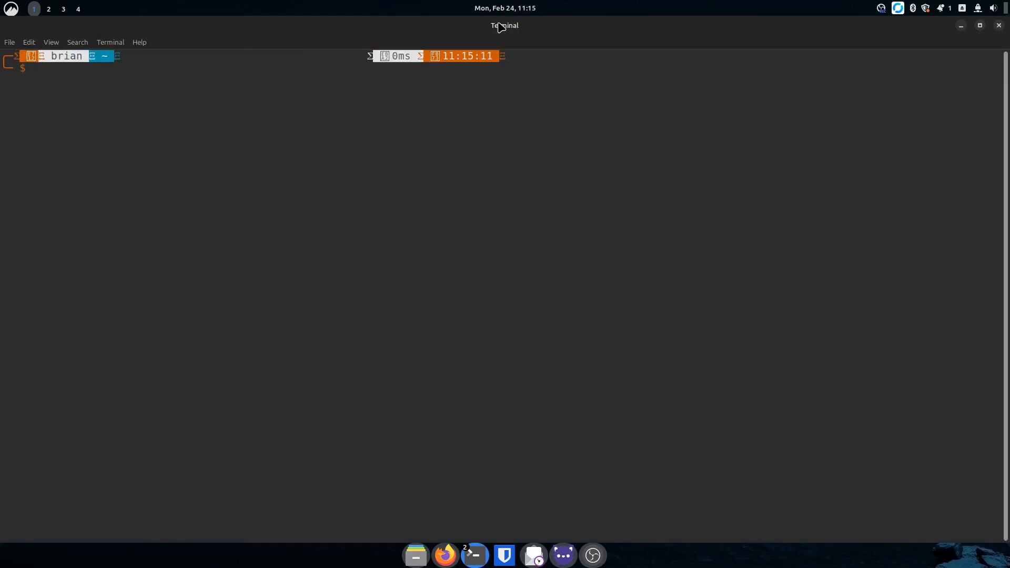
type("ssh ")
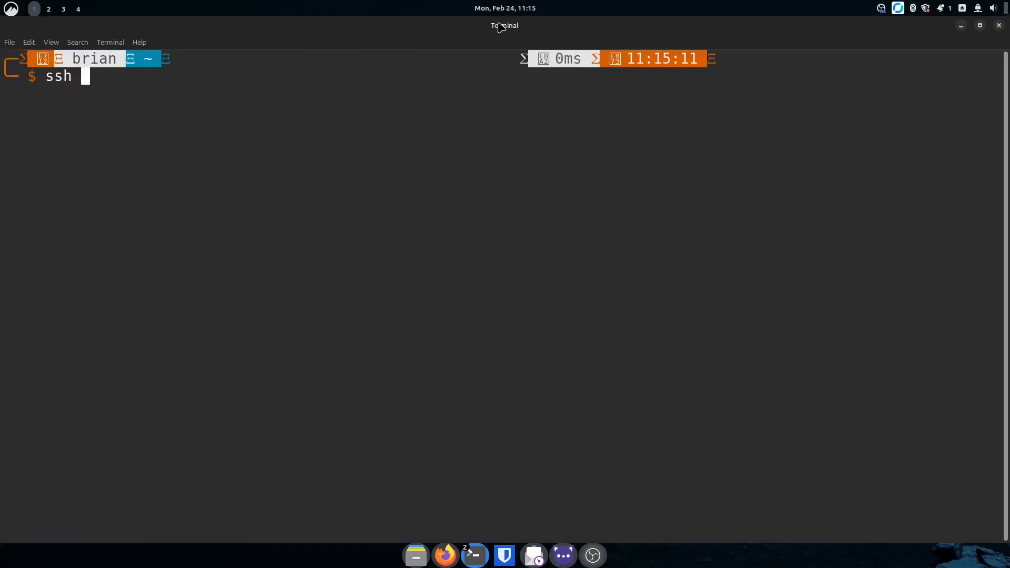
type("brian@19")
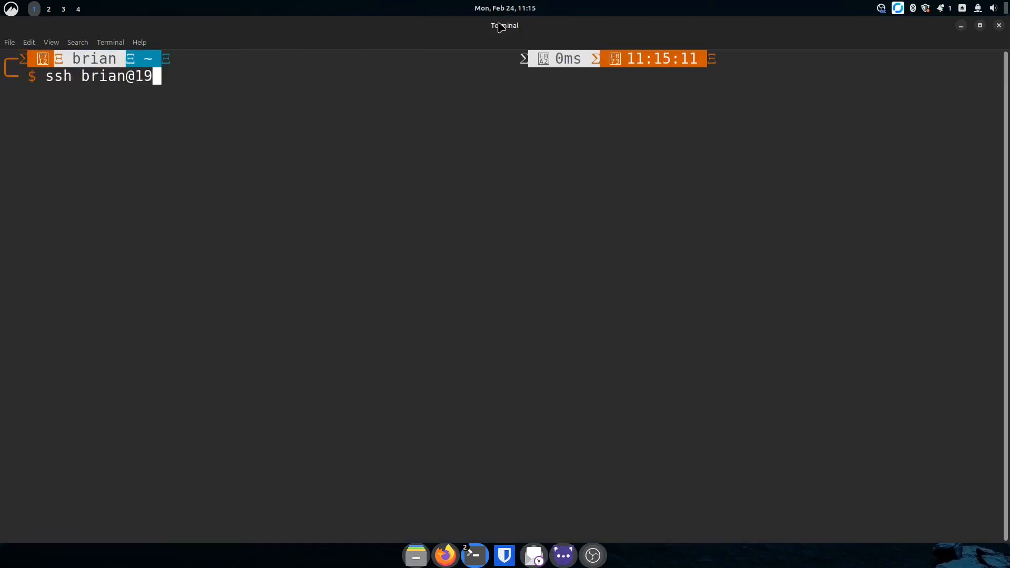
type("2.168.10.32")
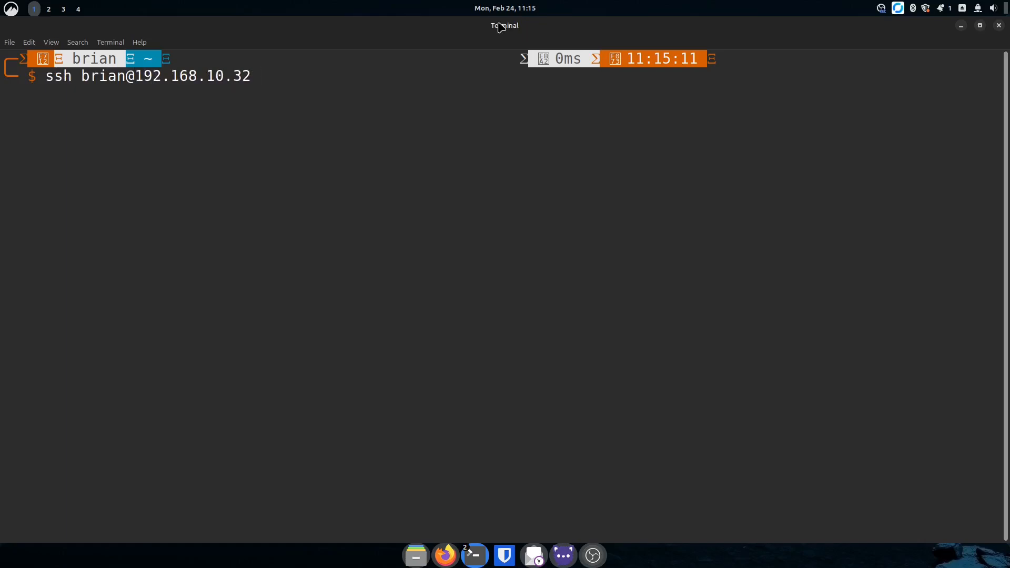
key("Return")
type("yes")
key("Return")
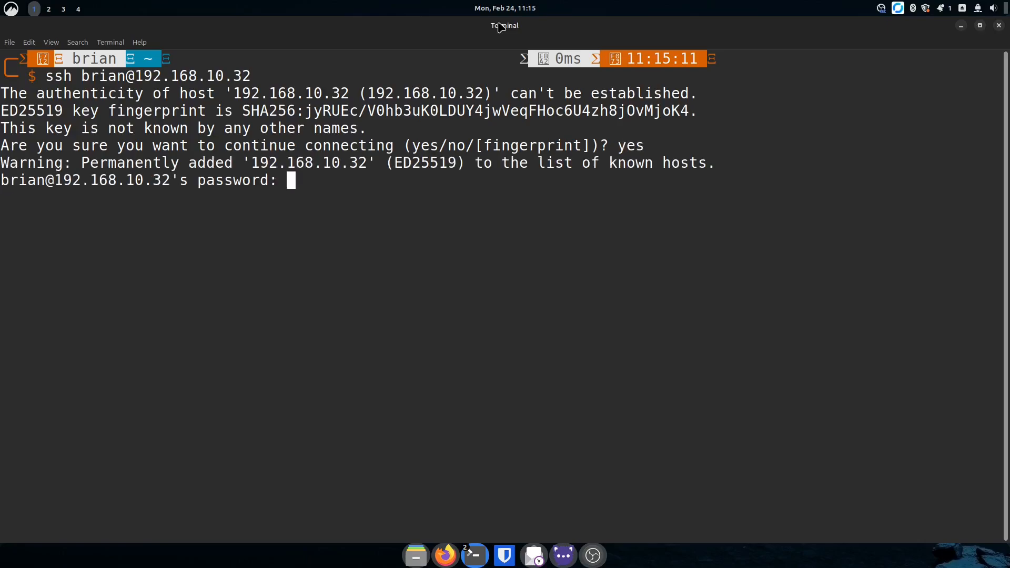
key("Return")
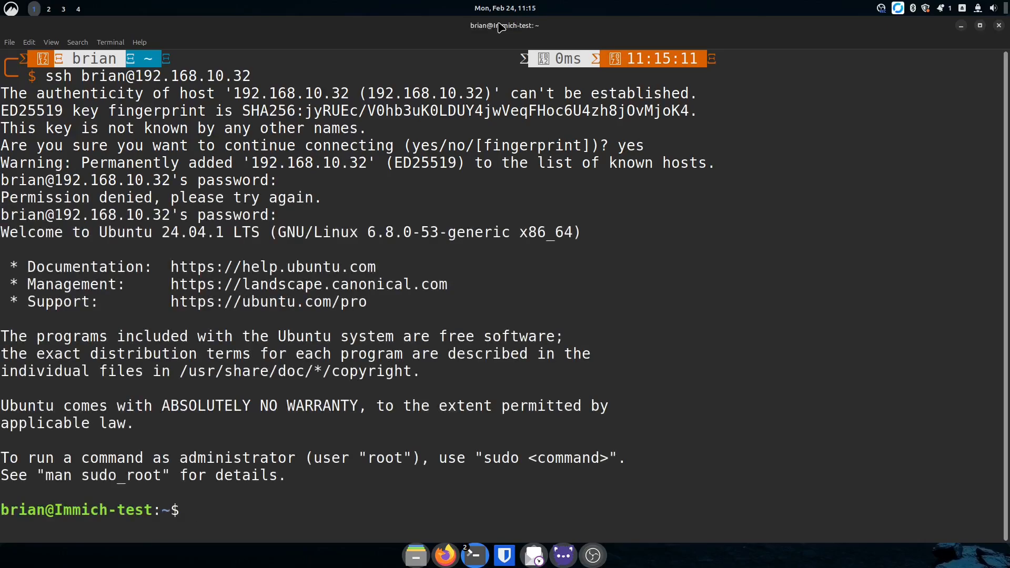
key("ctrl+l")
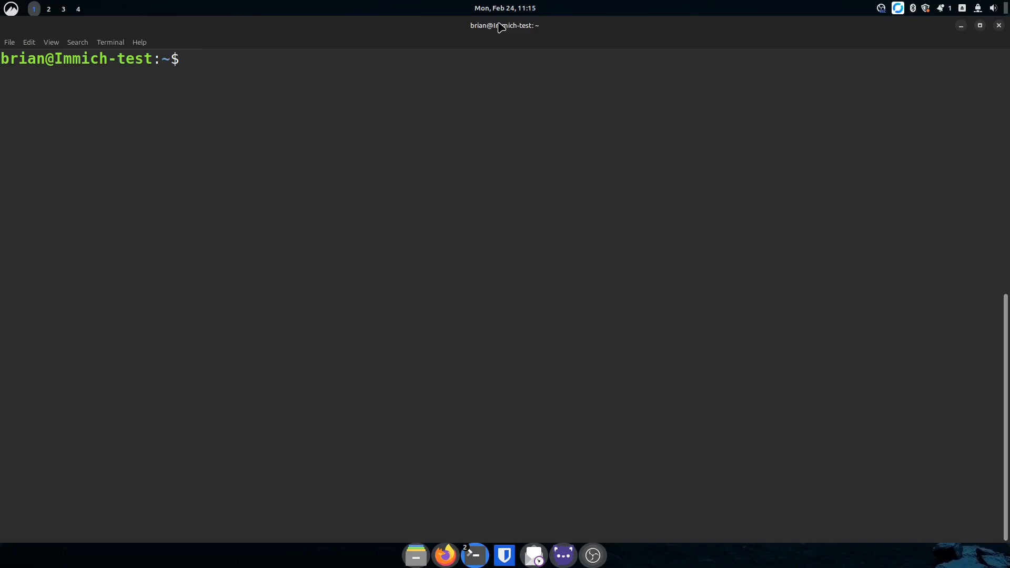
- Install git, curl, wget, nano and openvswitch-switch with sudo apt, then clear the screen
type("sudo apt ins")
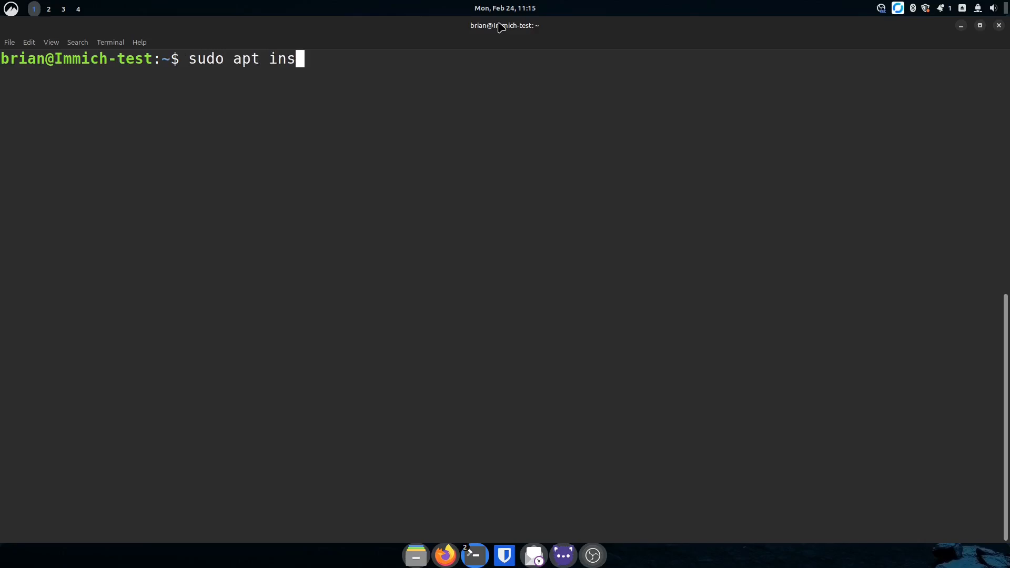
type("tall git ")
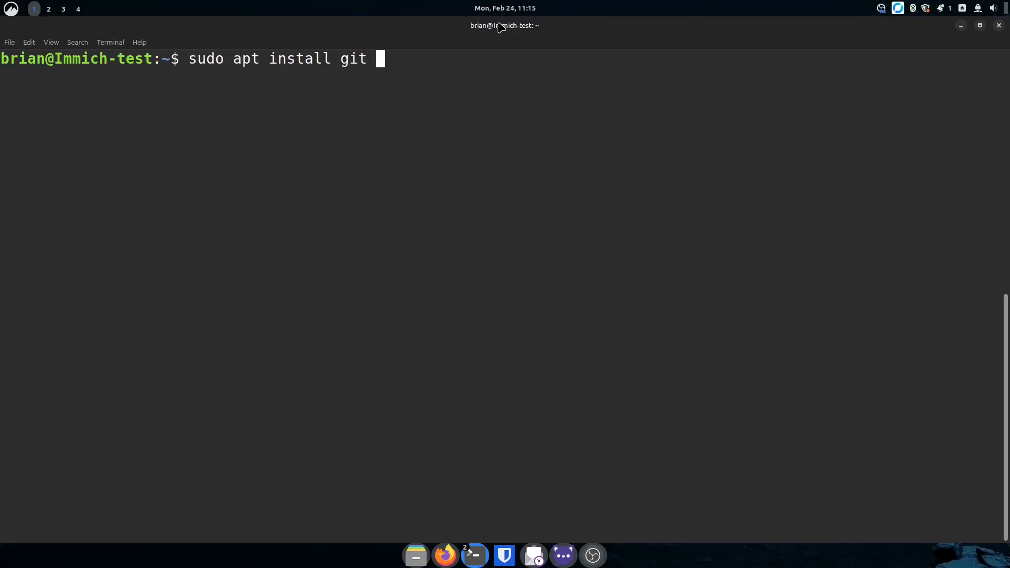
type("curl wget ")
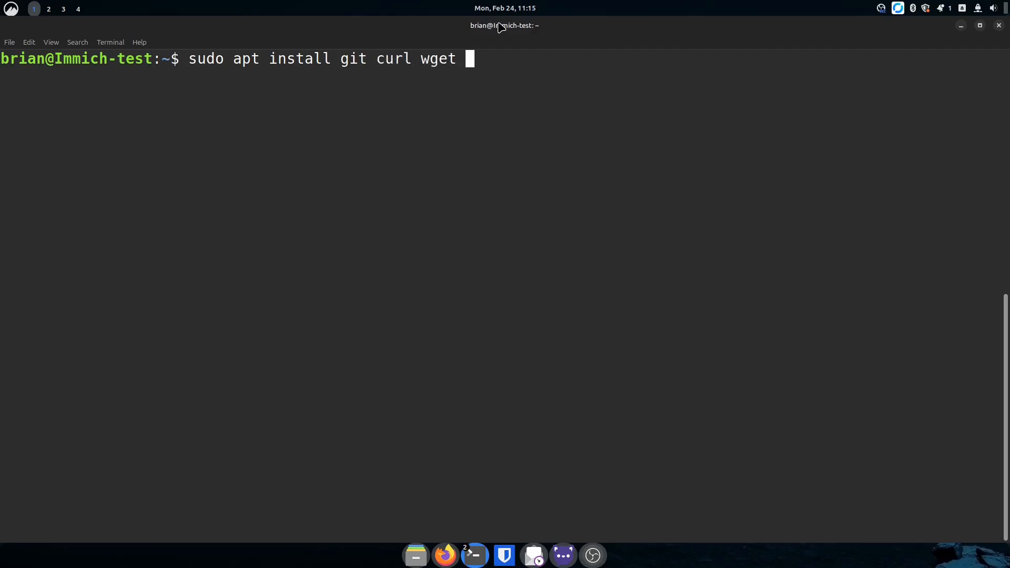
type("nano ope")
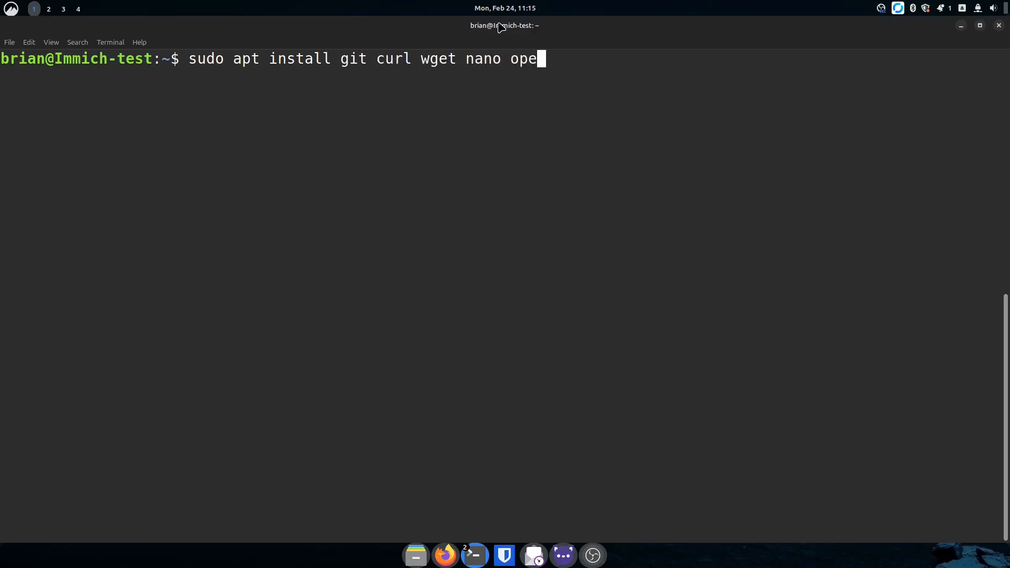
type("nvswitch-")
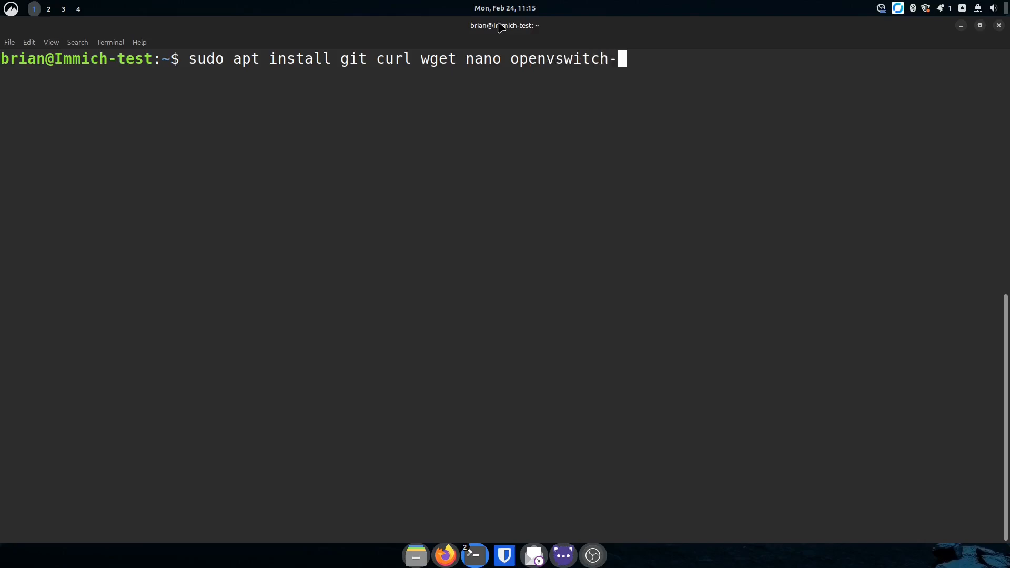
type("switch -y")
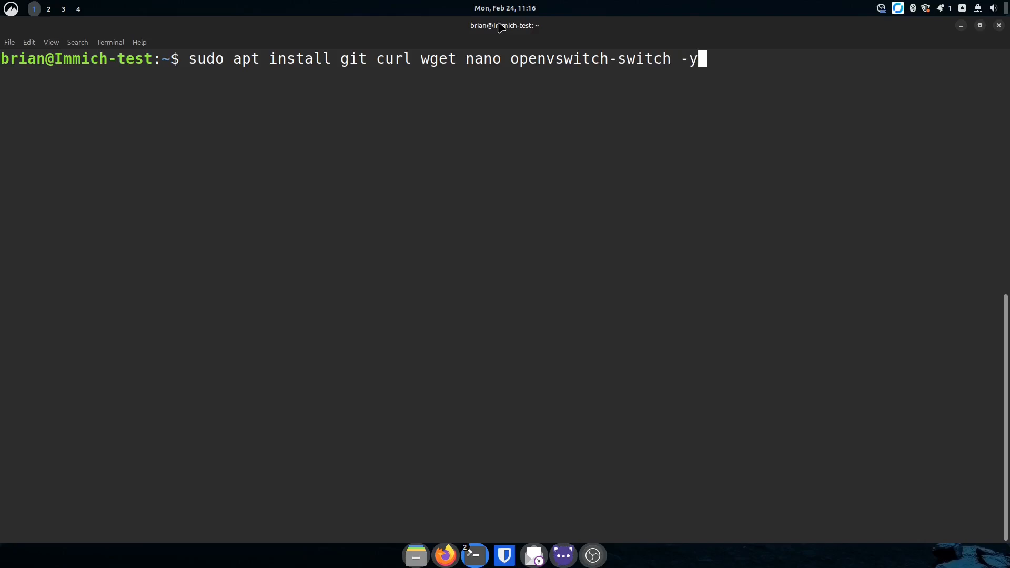
key("Return")
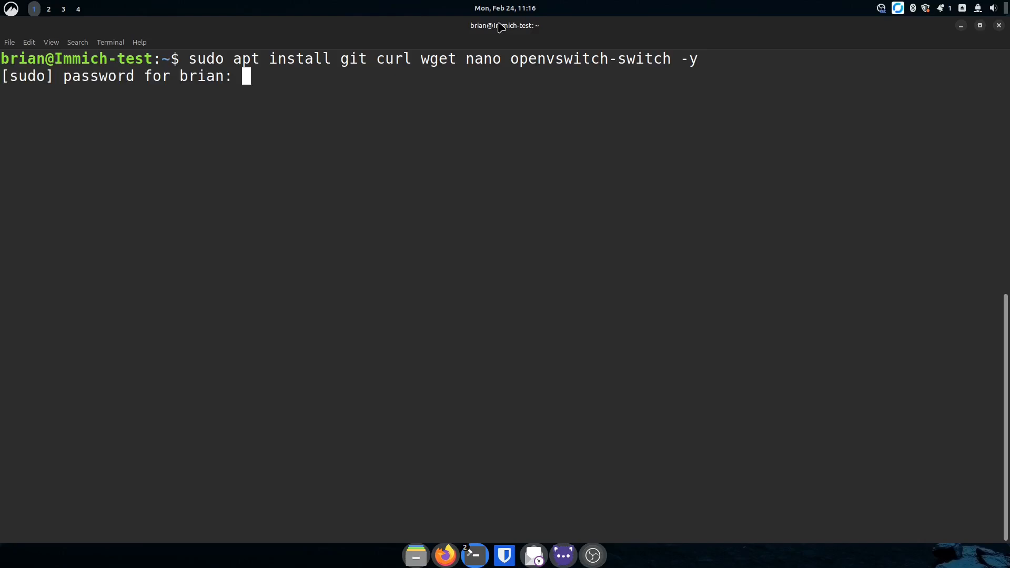
key("Return")
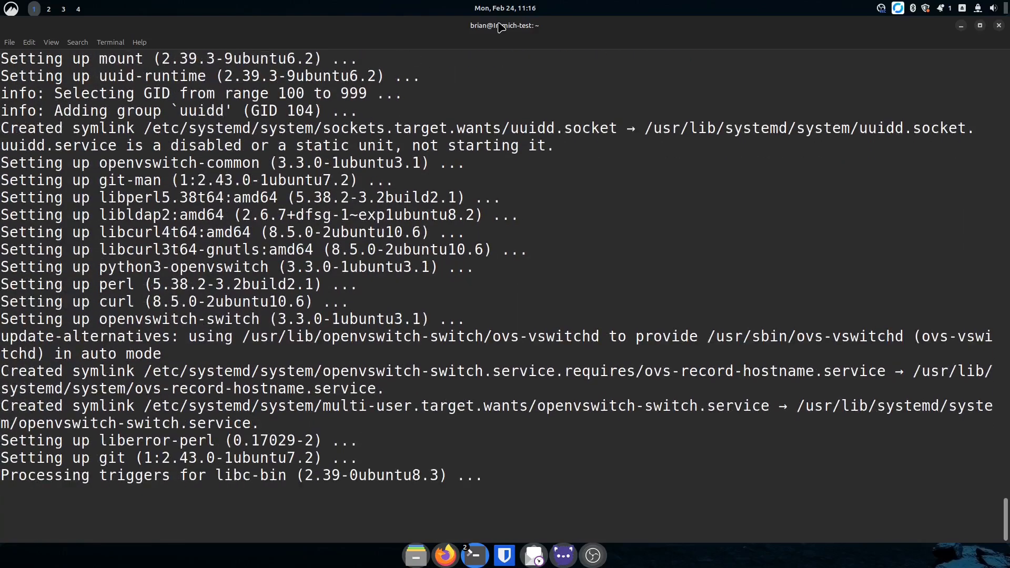
key("ctrl+l")
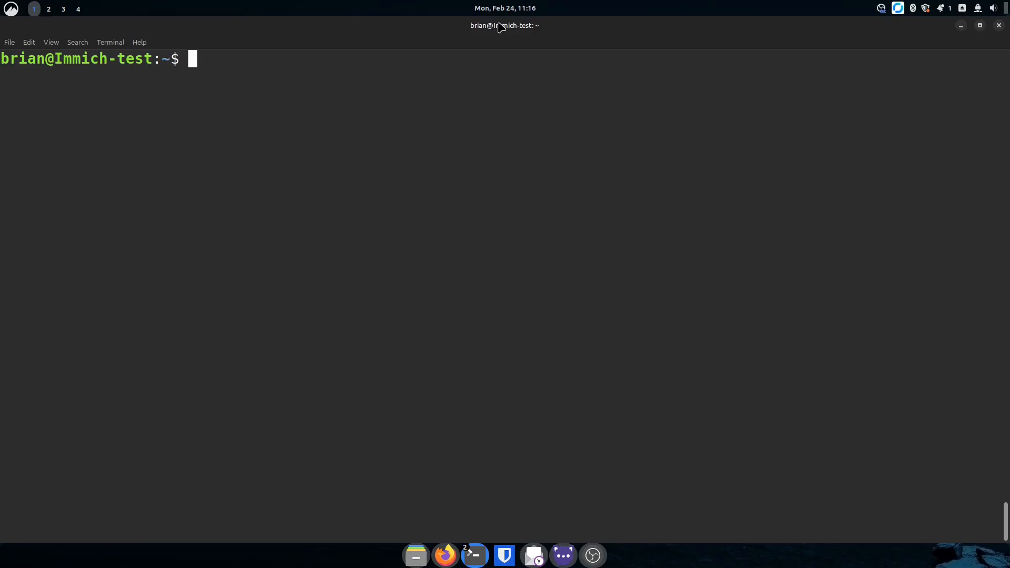
- Maximize the Immich server terminal and run docker ps, showing server, postgres, redis and machine-learning containers healthy
left_click(11, 8)
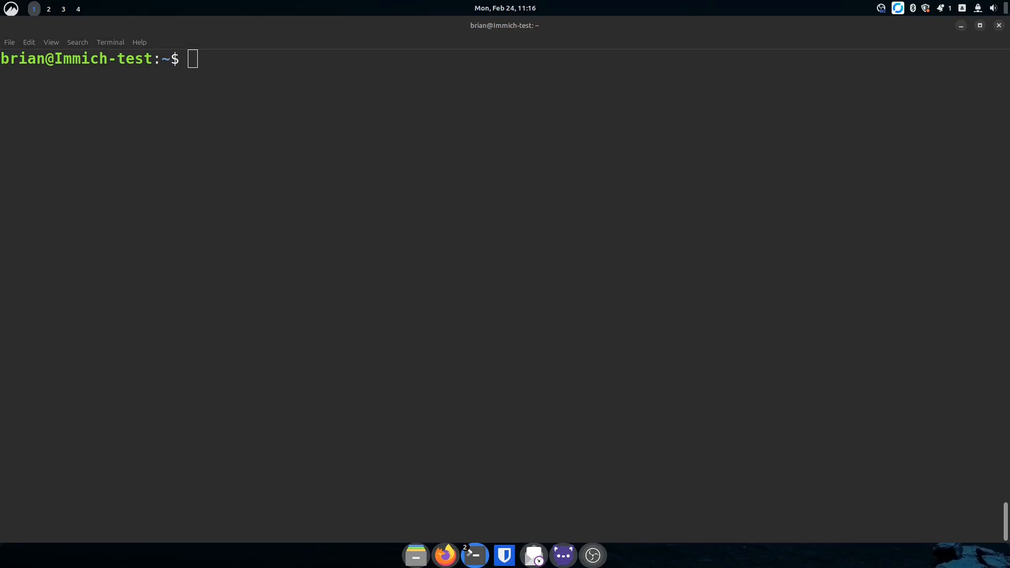
left_click_drag(0, 91, 598, 32)
double_click(597, 31)
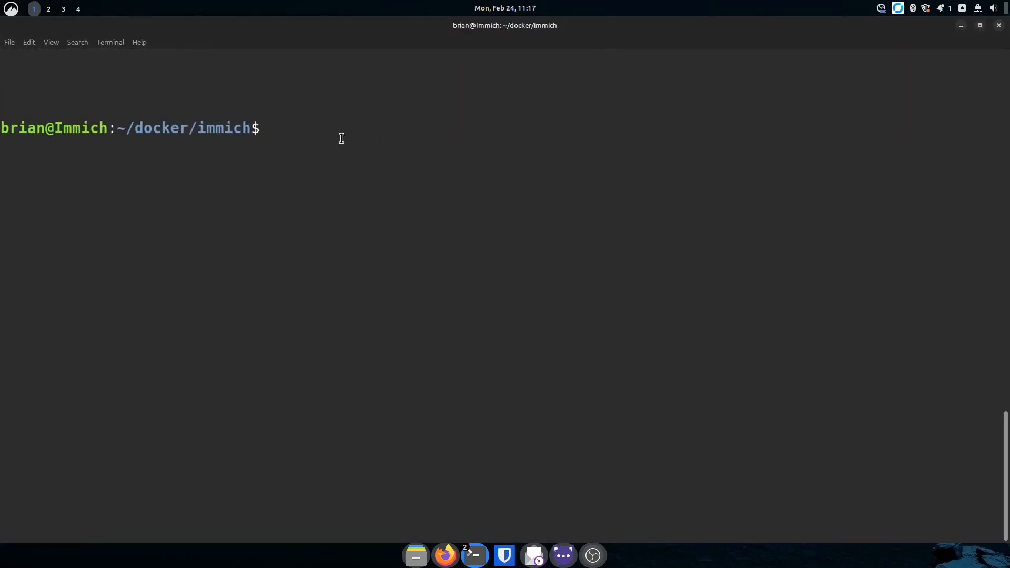
key("ctrl+l")
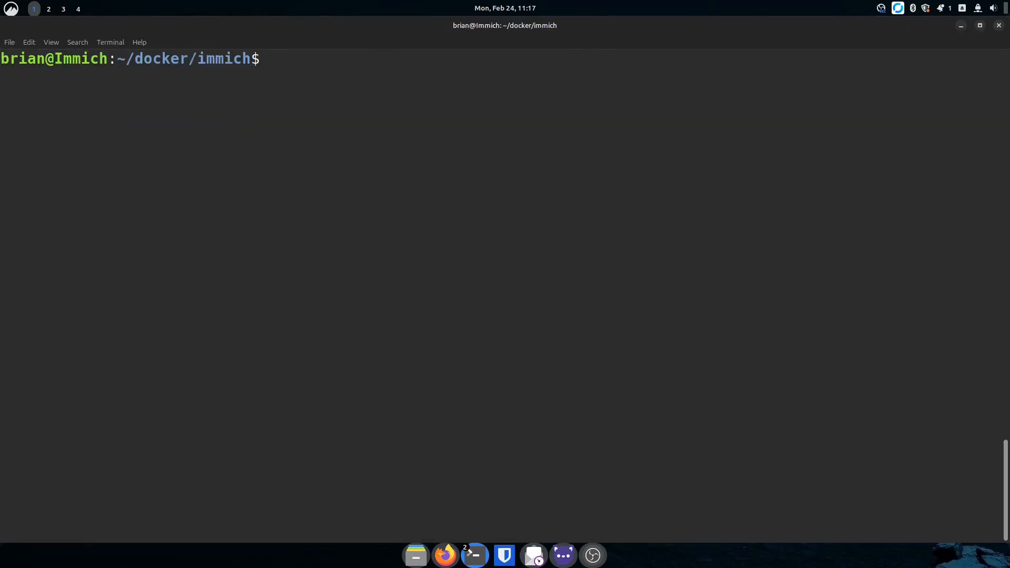
type("docker ps")
key("Return")
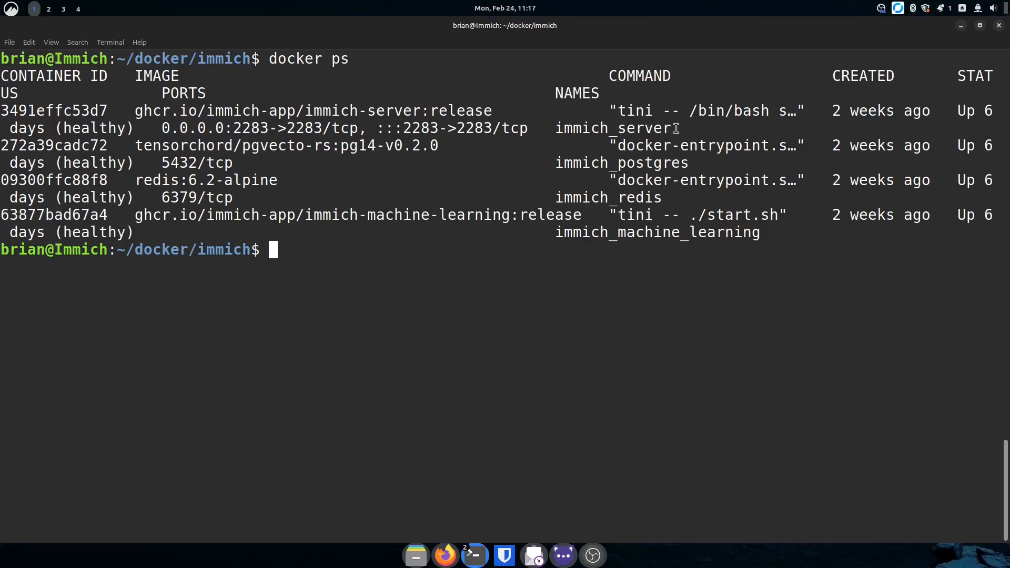
left_click_drag(675, 128, 557, 128)
left_click(562, 130)
- Open a bash shell in immich_server with docker exec and list the app folder
type("docker ")
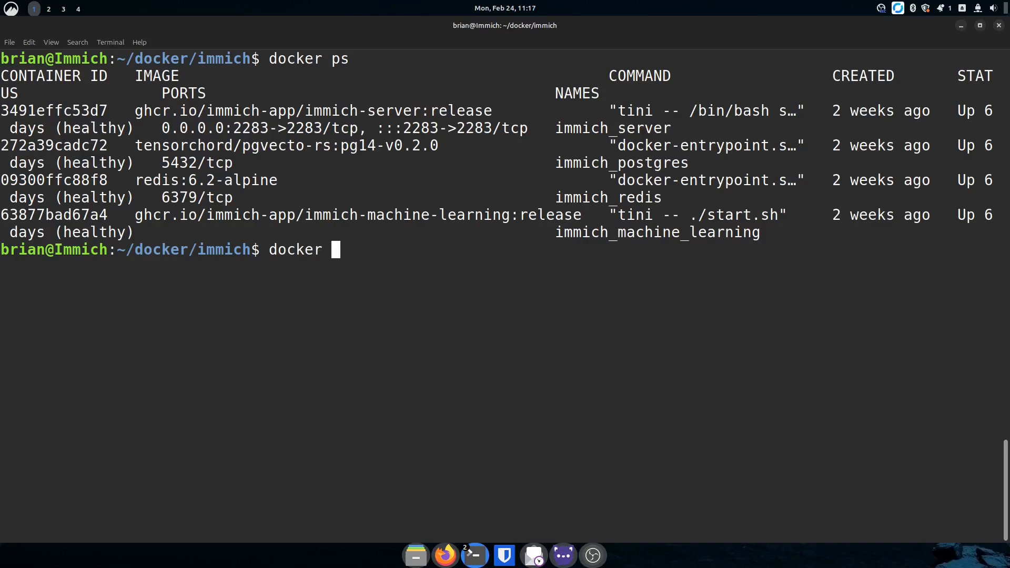
type("exe")
type("c -it")
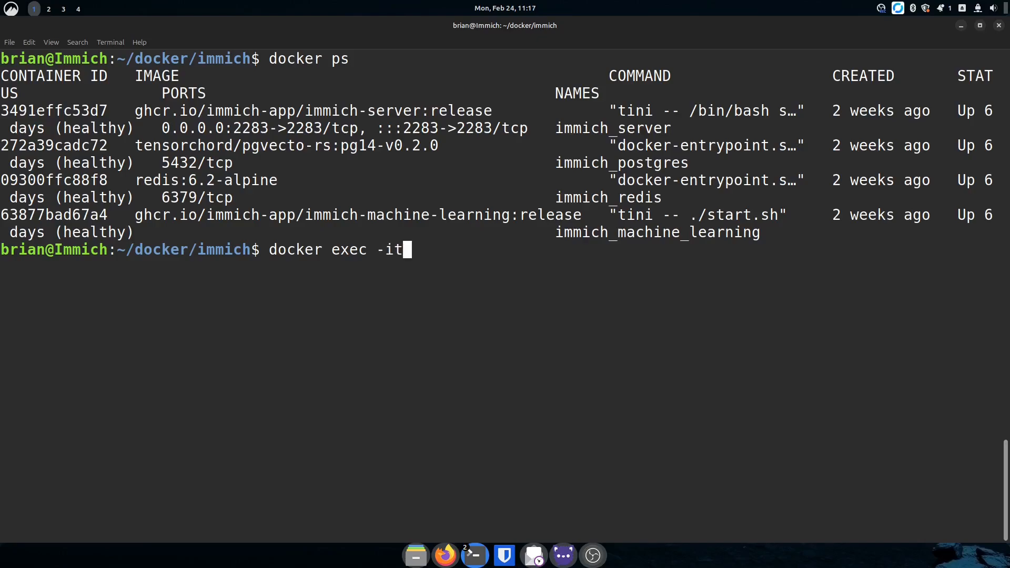
type(" imi")
key("BackSpace")
type("mich")
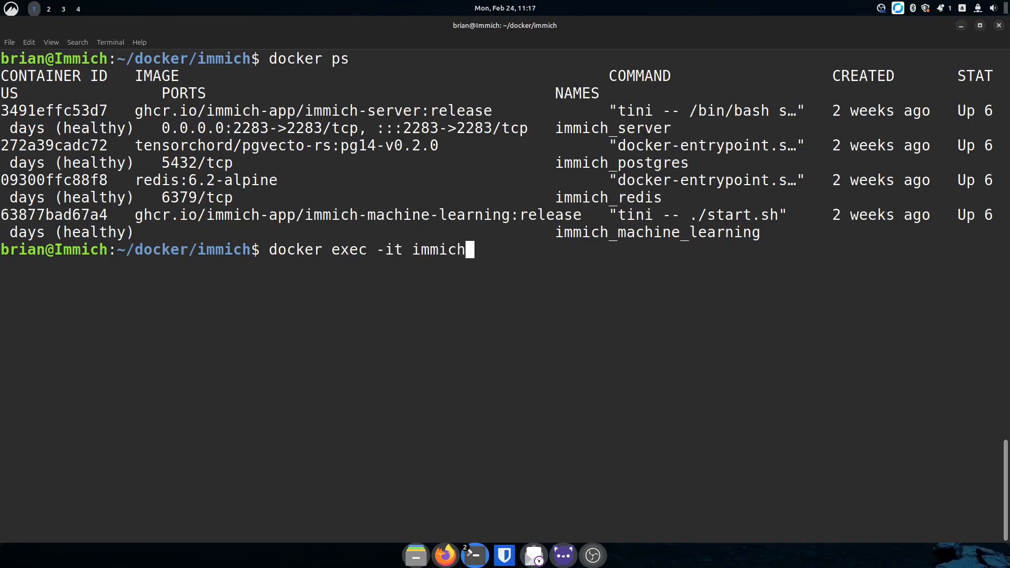
type("_server ")
type("/bin/bash")
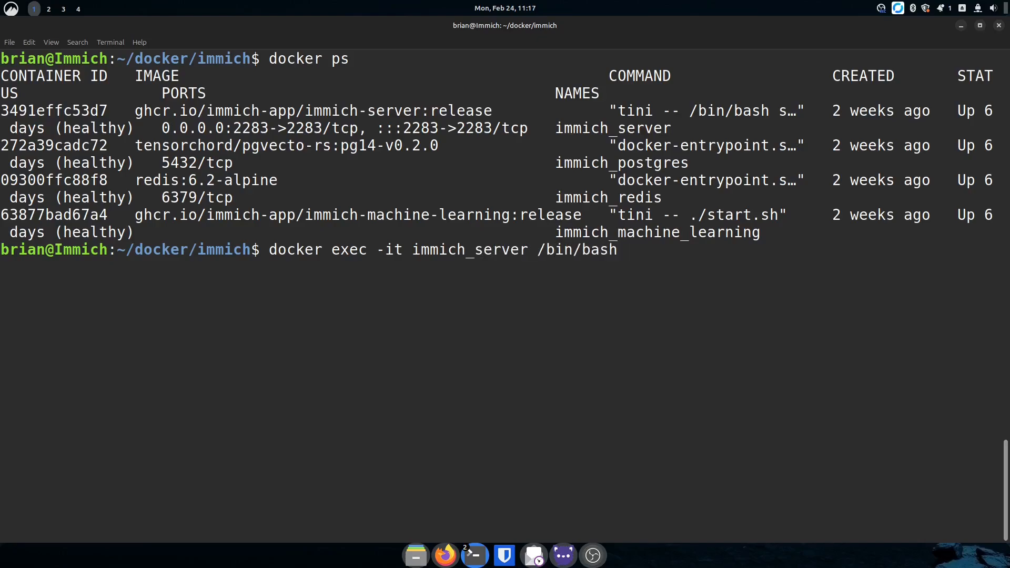
key("Return")
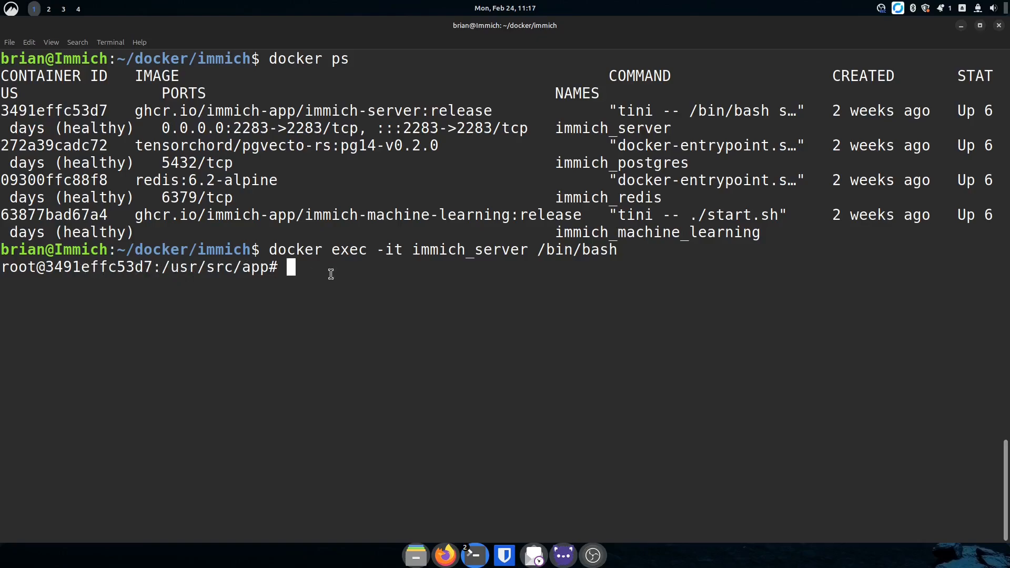
type("ls")
key("Return")
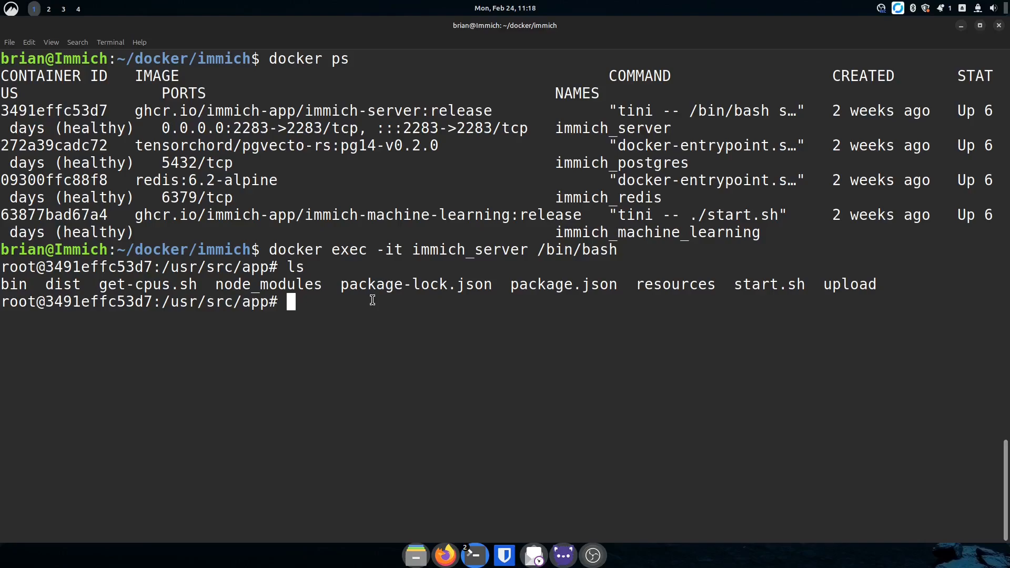
- Browse the container's home and root directories with cd and ls
type("cd")
key("Return")
type("ls")
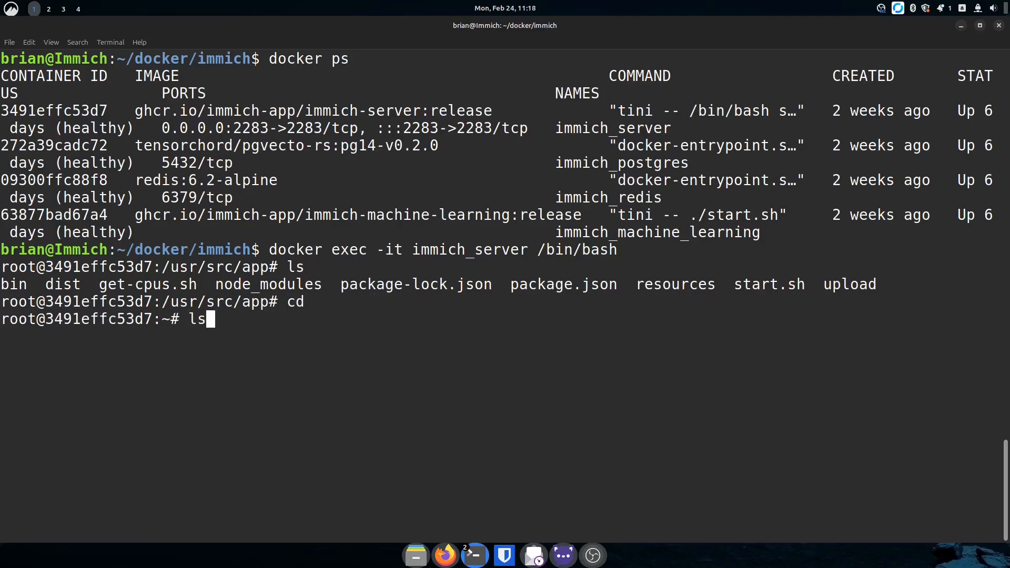
key("Return")
type("cd ")
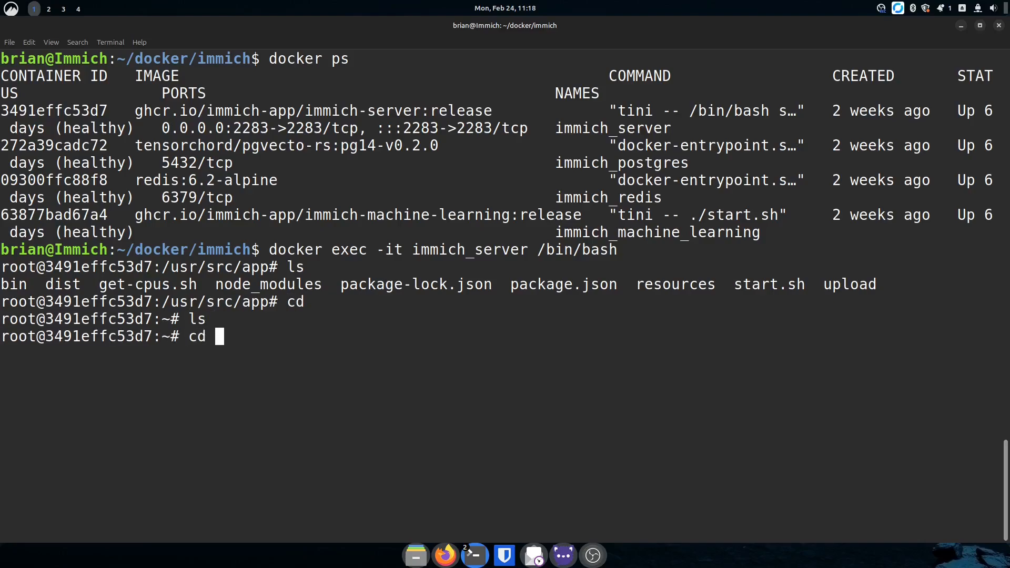
type("/ro")
key("BackSpace")
key("BackSpace")
key("Return")
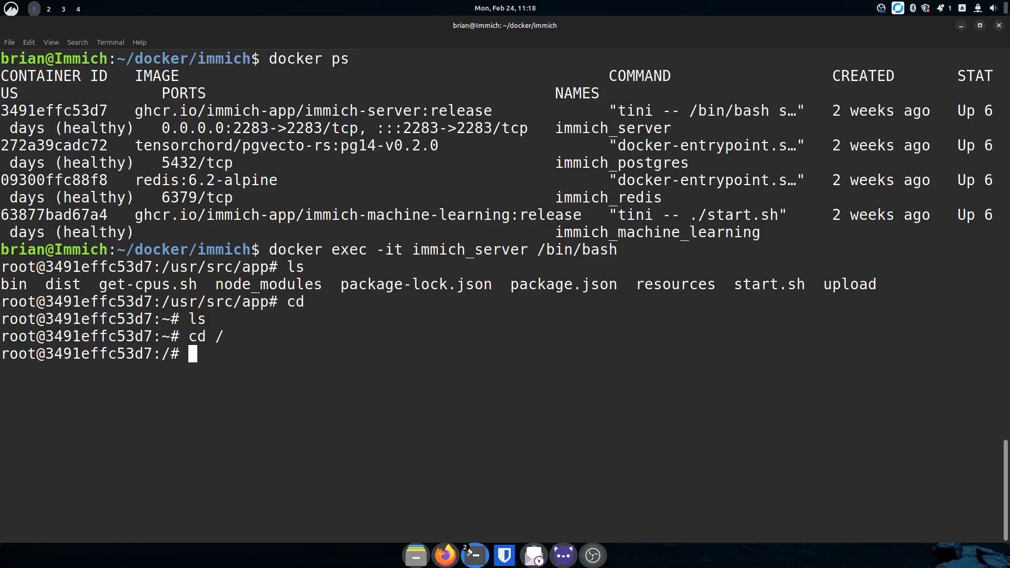
type("ls")
key("Return")
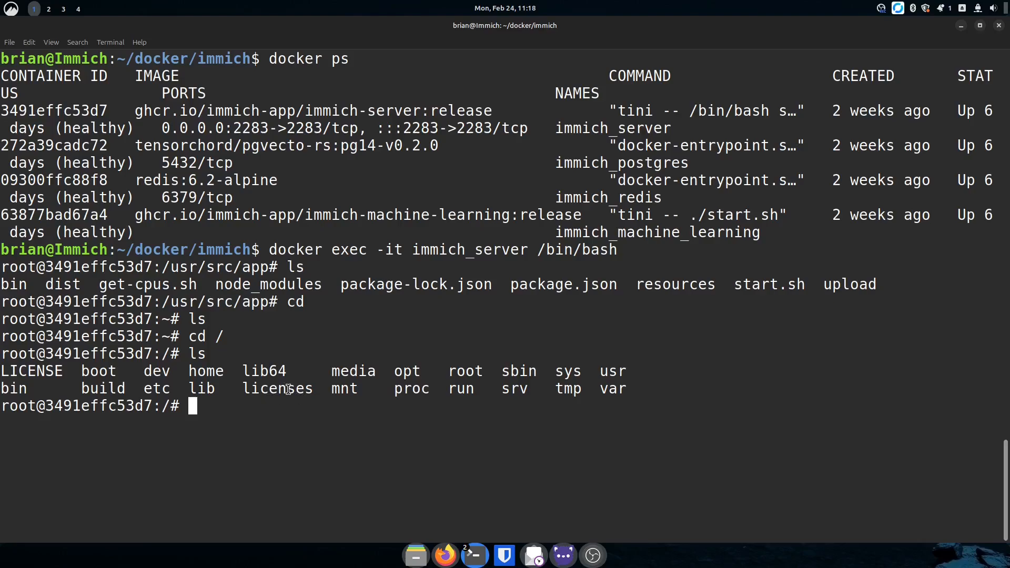
type("vi")
key("BackSpace")
key("BackSpace")
- Exit the container shell and clear the host terminal
type("exit")
key("Return")
key("ctrl+l")
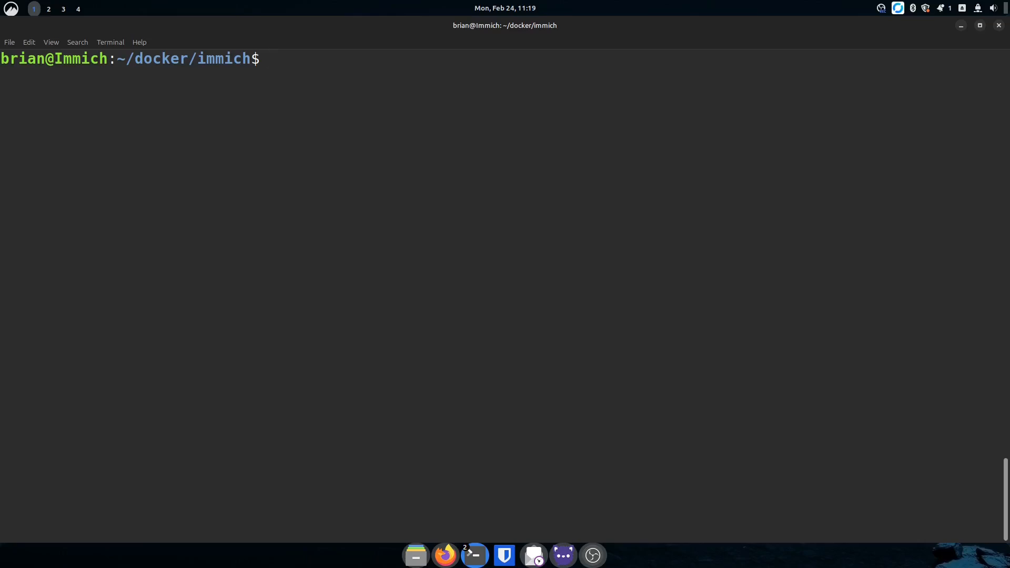
- Move the Immich terminal aside and clear the Immich-test terminal
left_click_drag(346, 30, 1, 181)
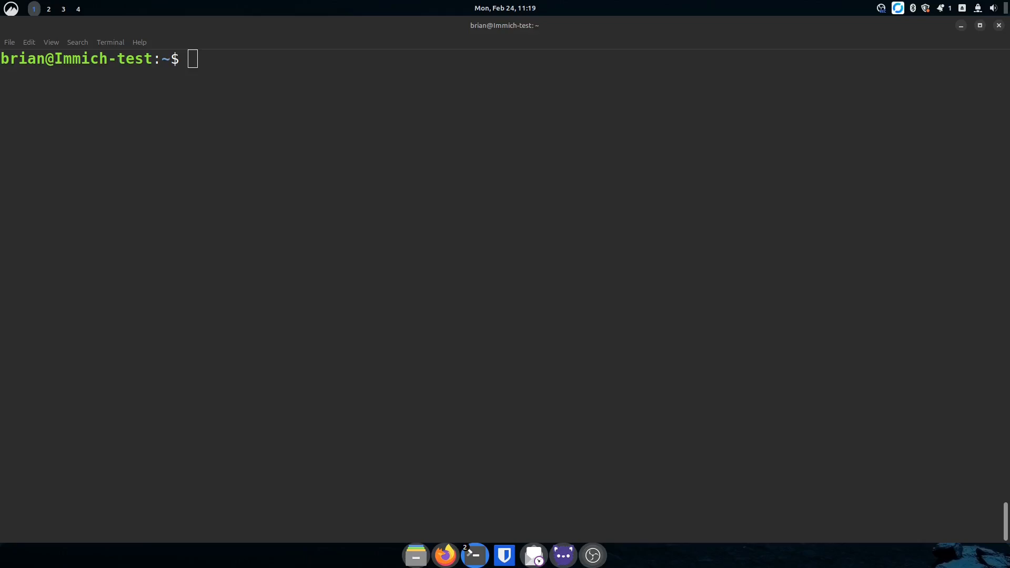
left_click(210, 188)
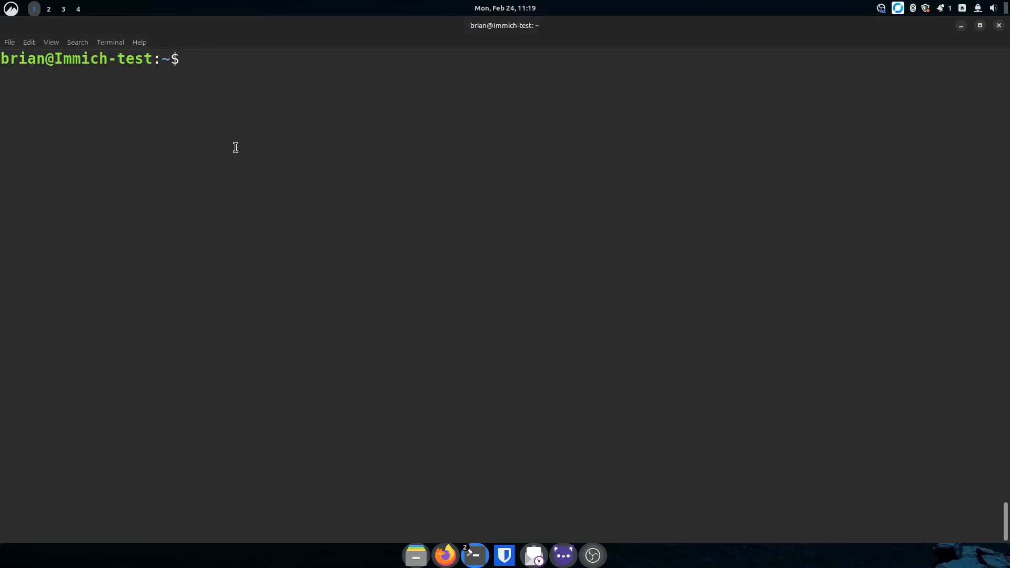
scroll(199, 214, "up", 3)
key("ctrl+l")
- Open the Docker Compose (Recommended) guide from Quick start in a new Firefox tab and review Step 1
left_click(444, 556)
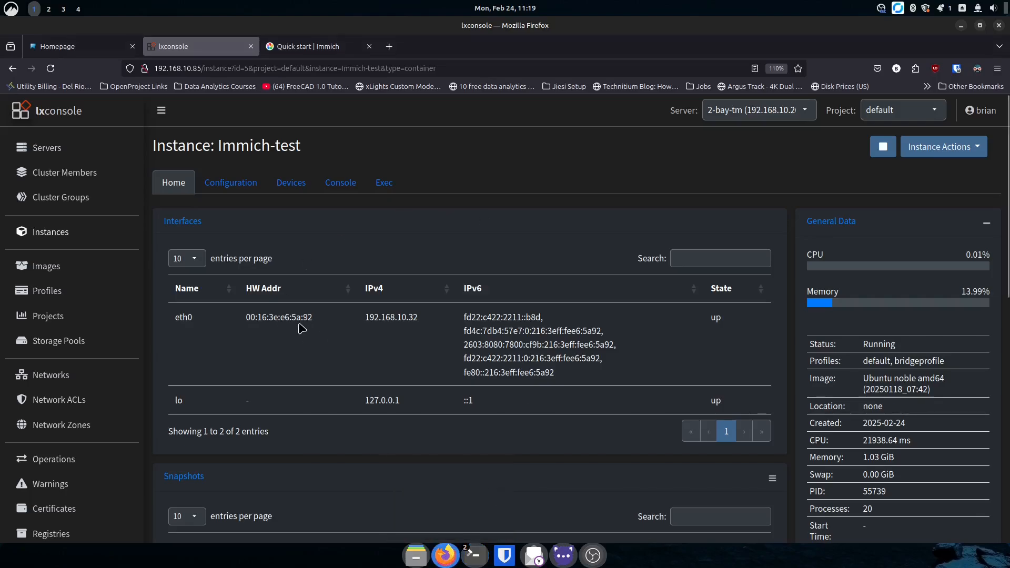
left_click(311, 46)
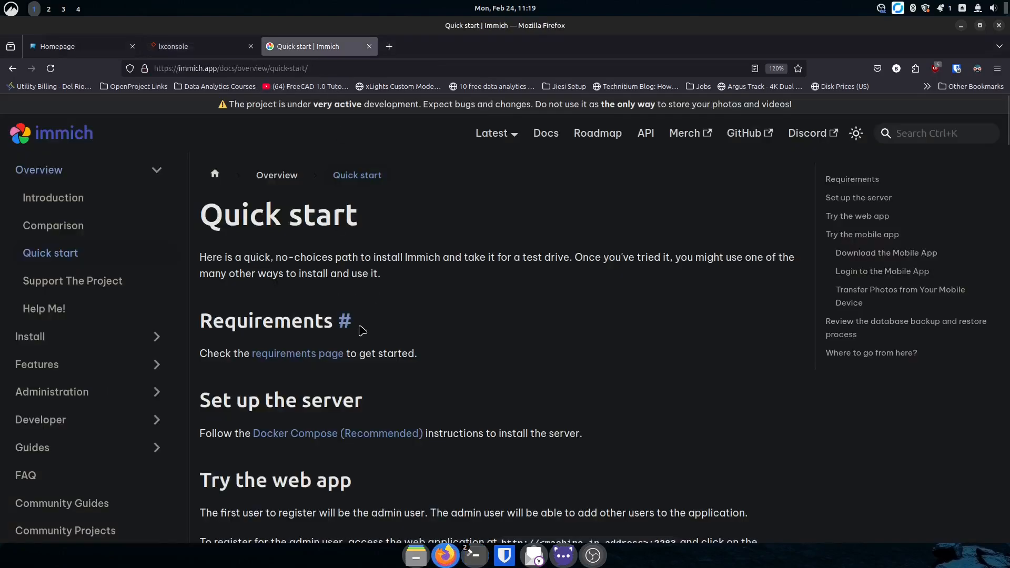
scroll(397, 368, "down", 3)
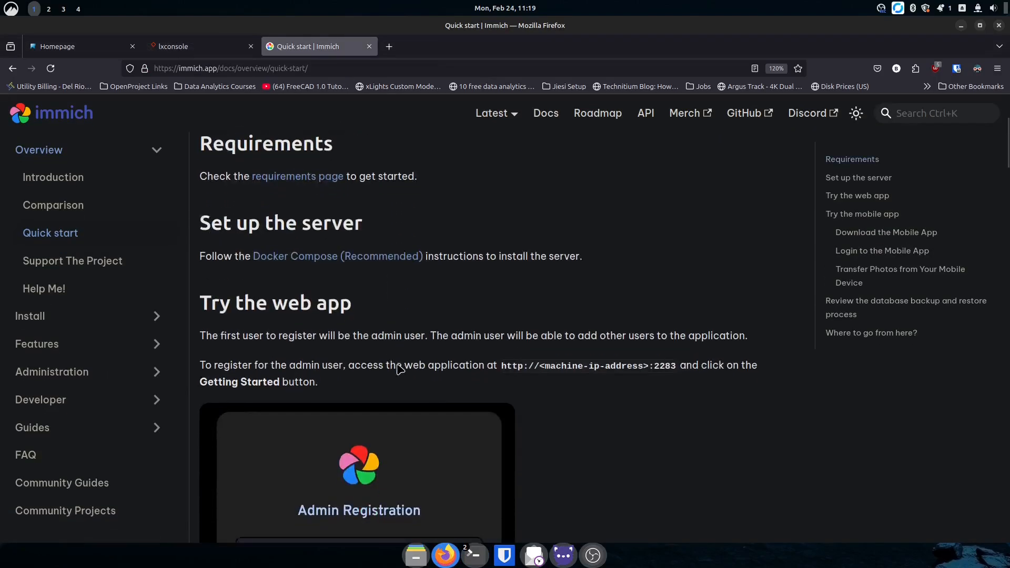
scroll(398, 368, "down", 2)
scroll(387, 314, "up", 2)
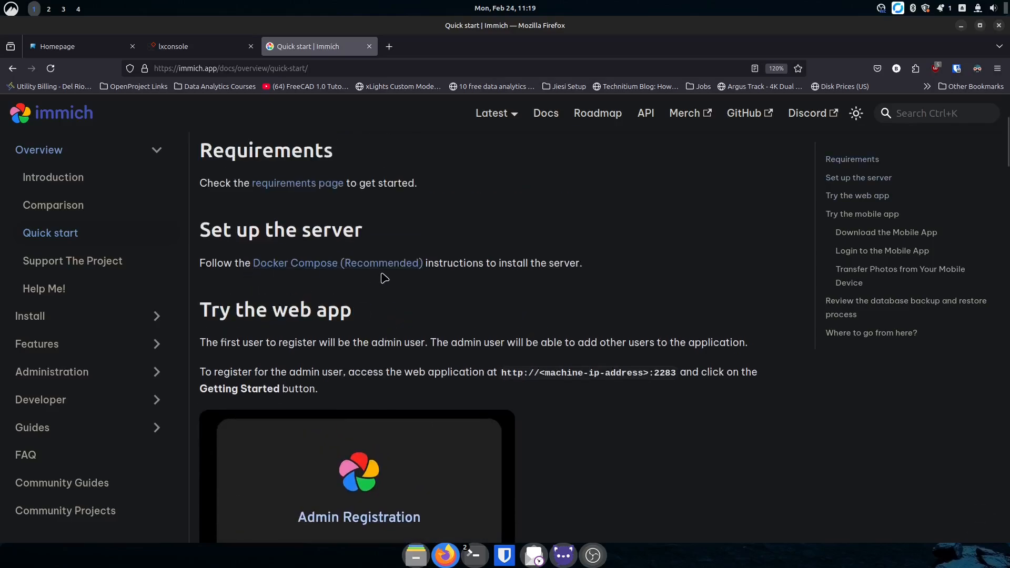
right_click(325, 263)
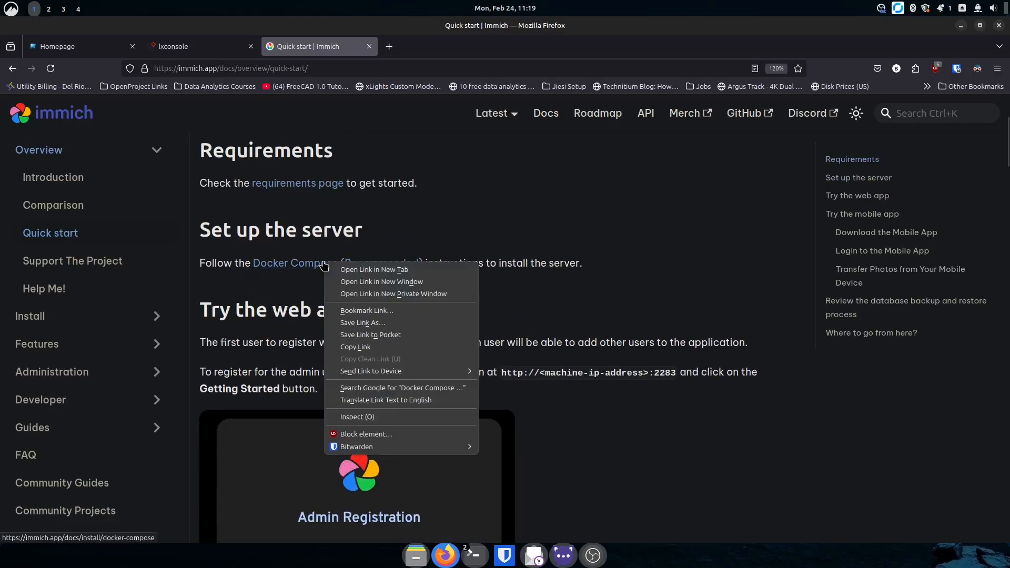
left_click(348, 270)
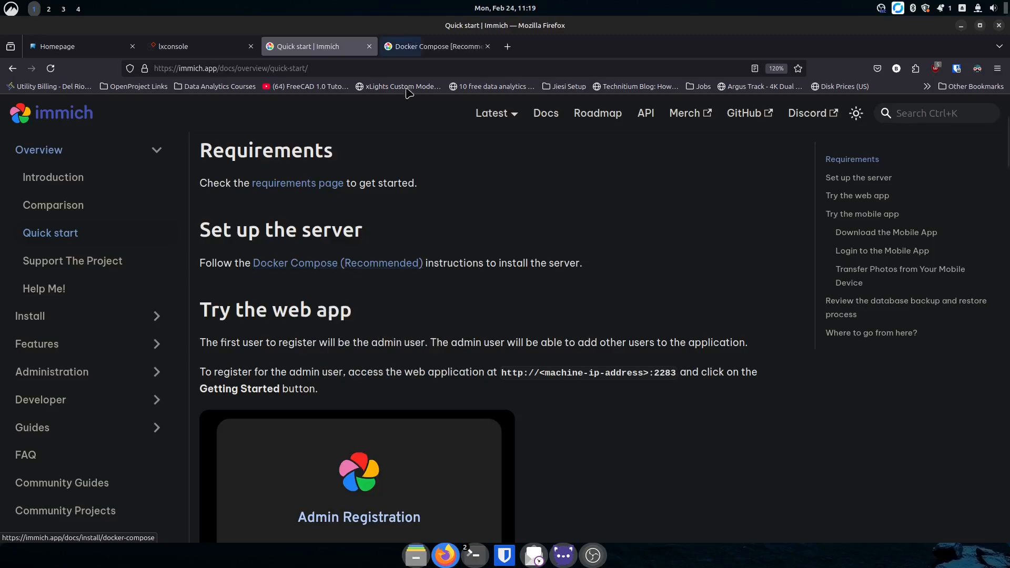
left_click(430, 48)
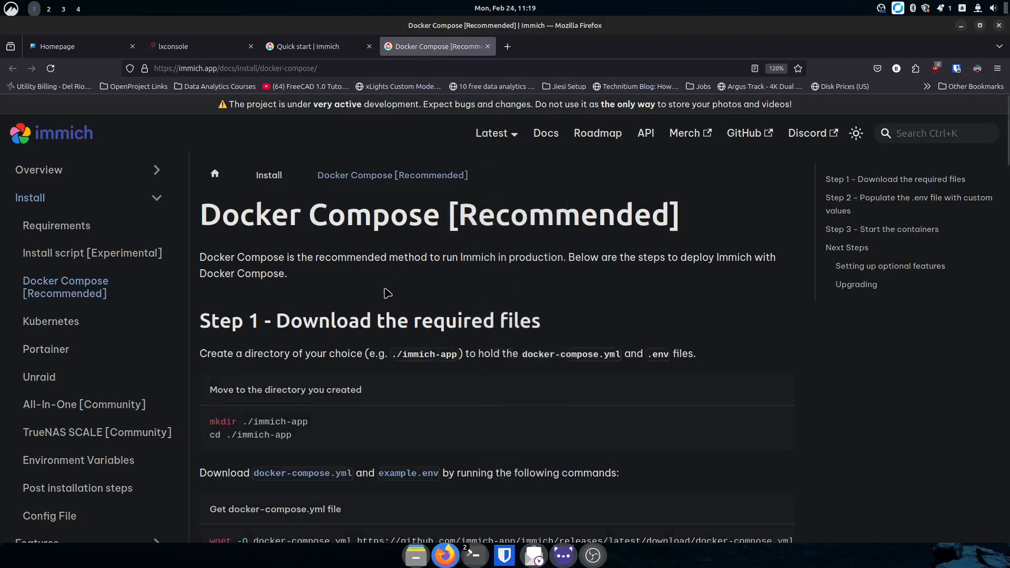
scroll(406, 367, "down", 2)
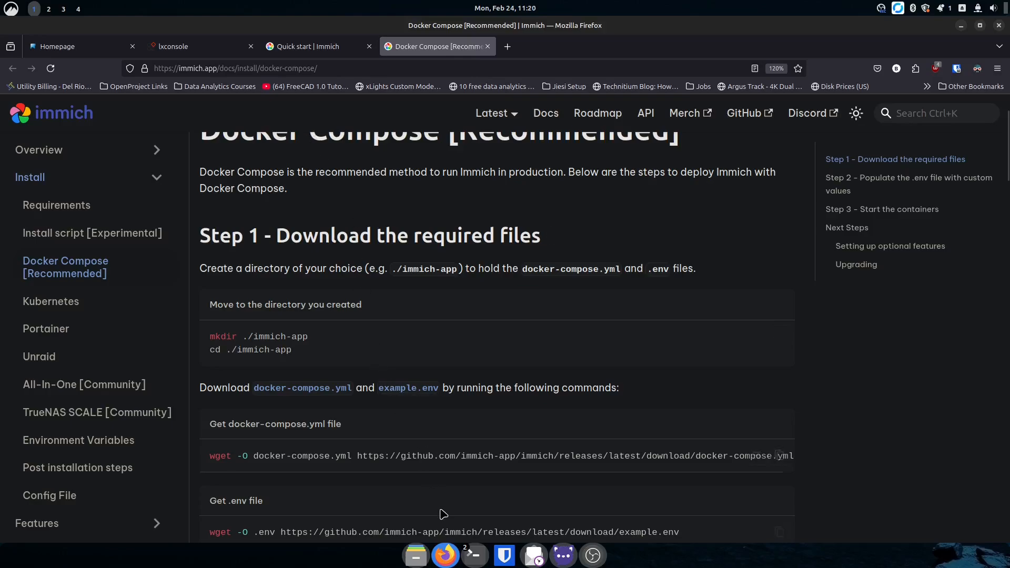
left_click(475, 555)
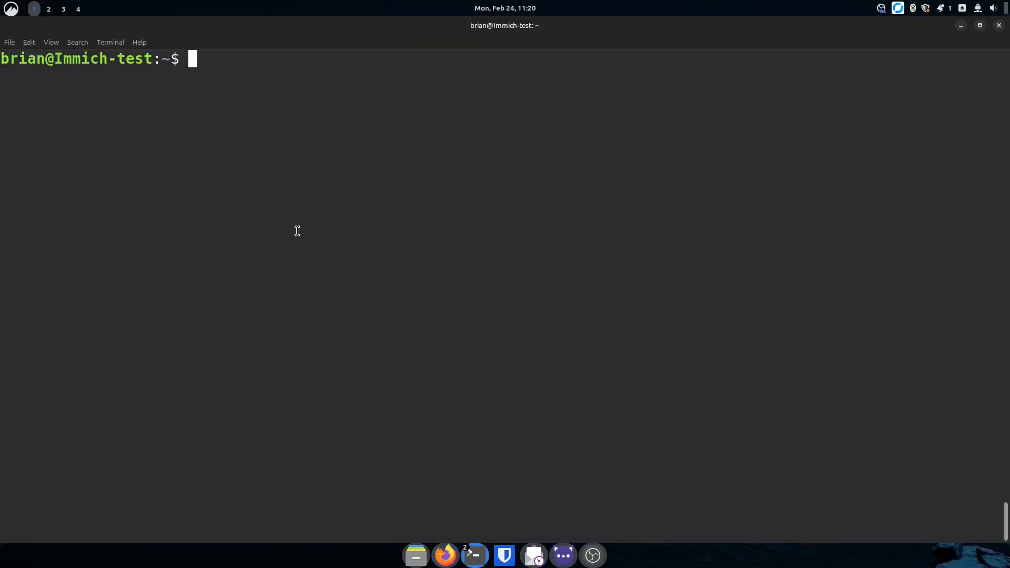
- Create the docker/immich folder with mkdir -p
type("mkdir -p d")
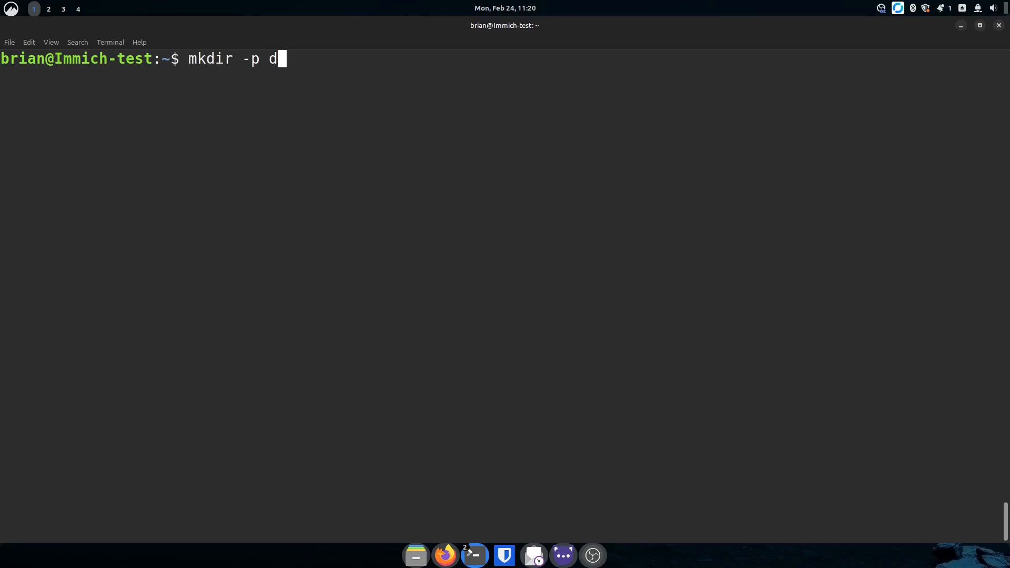
type("ocker/immich")
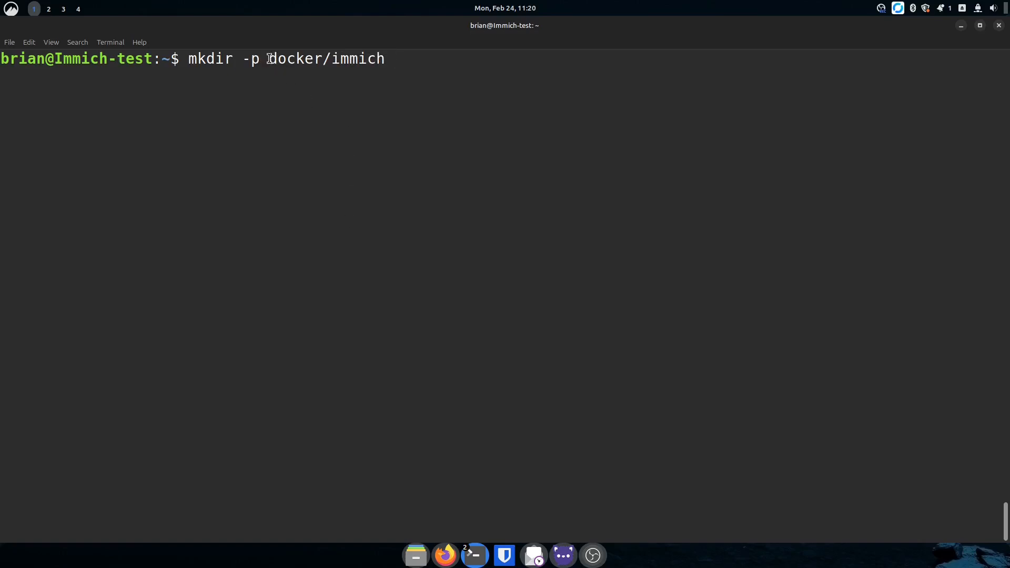
left_click_drag(269, 58, 321, 62)
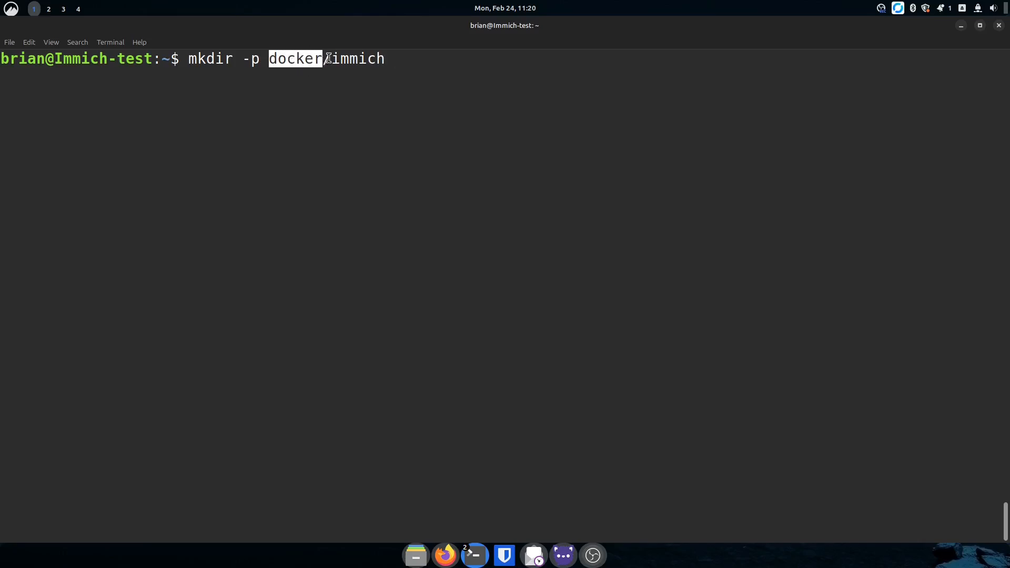
left_click_drag(331, 59, 385, 59)
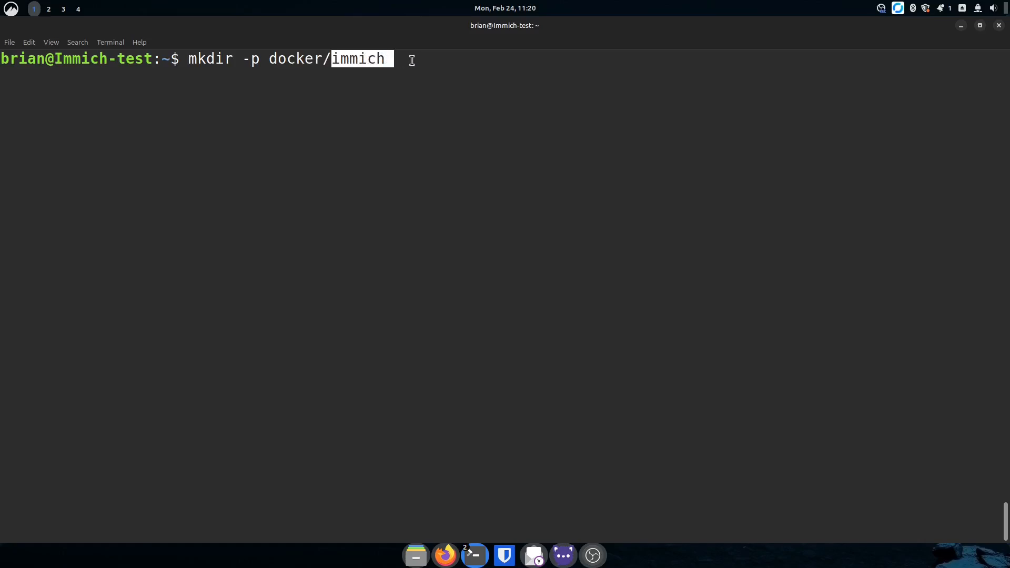
left_click(412, 60)
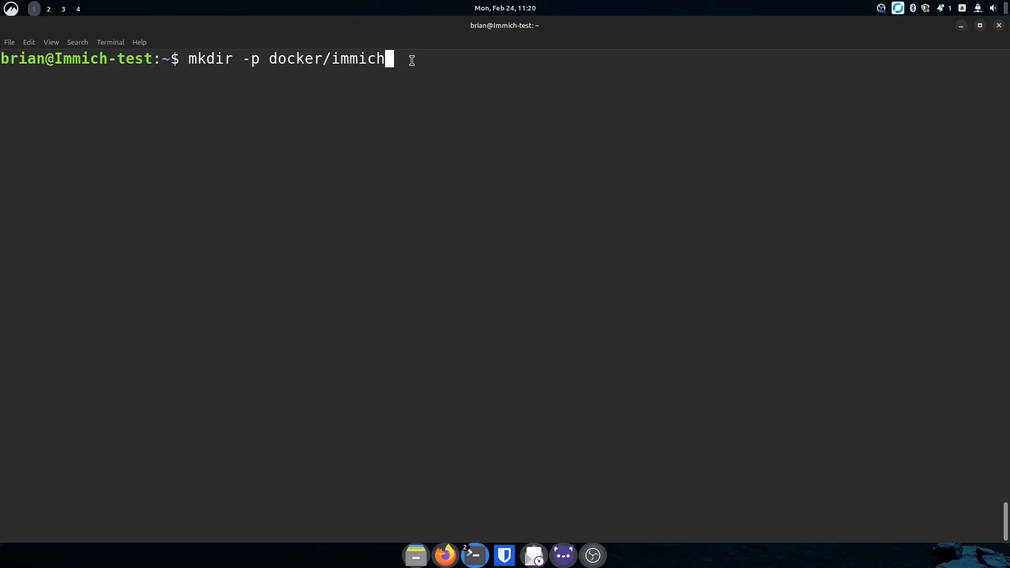
key("Return")
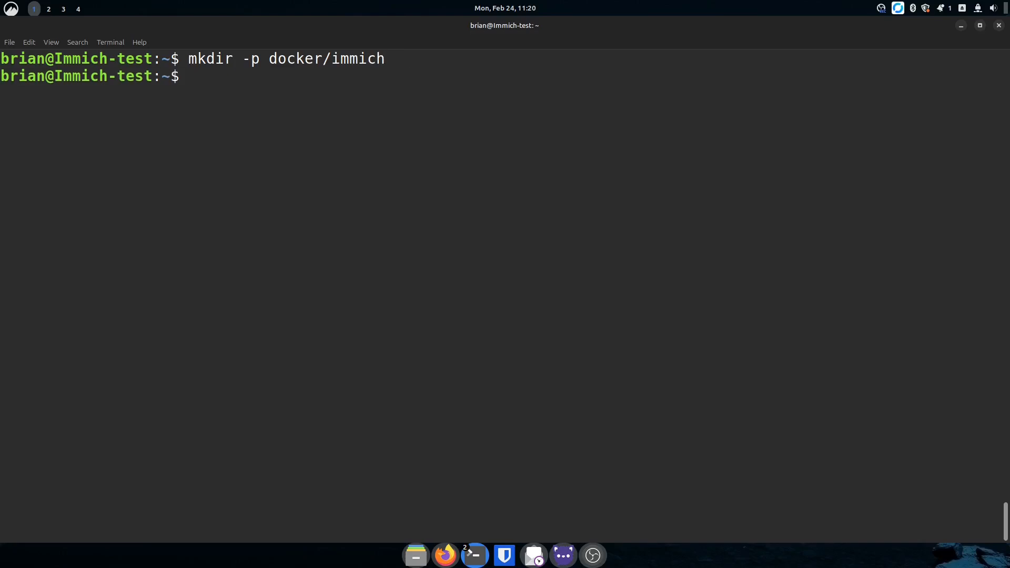
- Enter docker/immich and confirm with ls and ls -a that it is empty
type("cd docker/im")
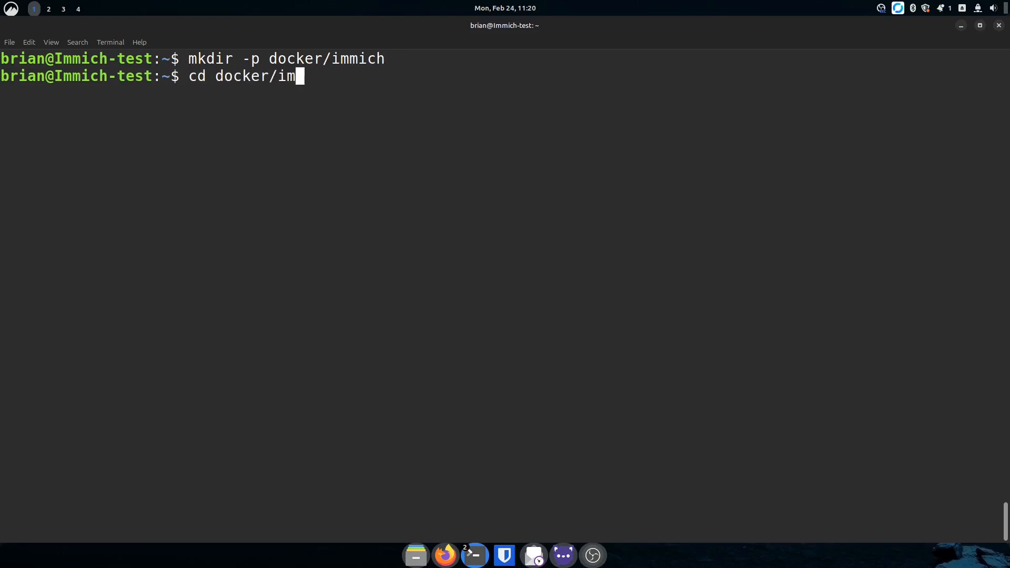
key("Tab")
key("Return")
type("ls")
key("Return")
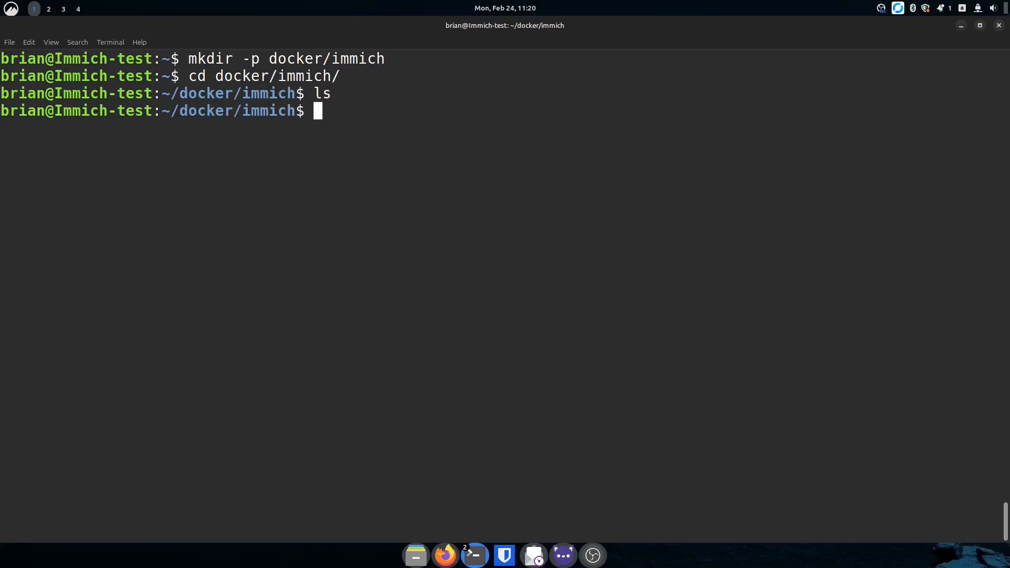
type("ls -a")
key("Return")
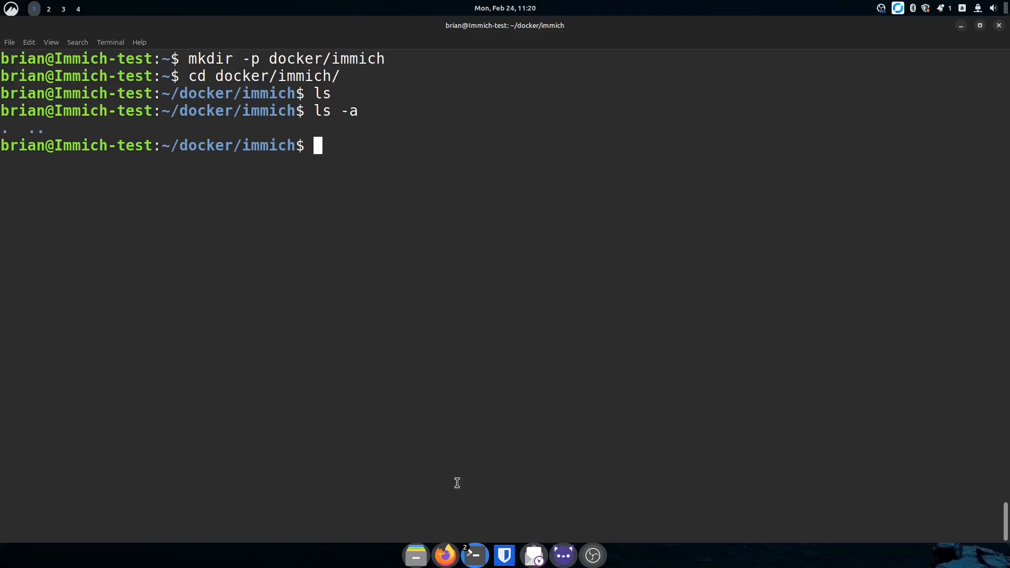
left_click(444, 557)
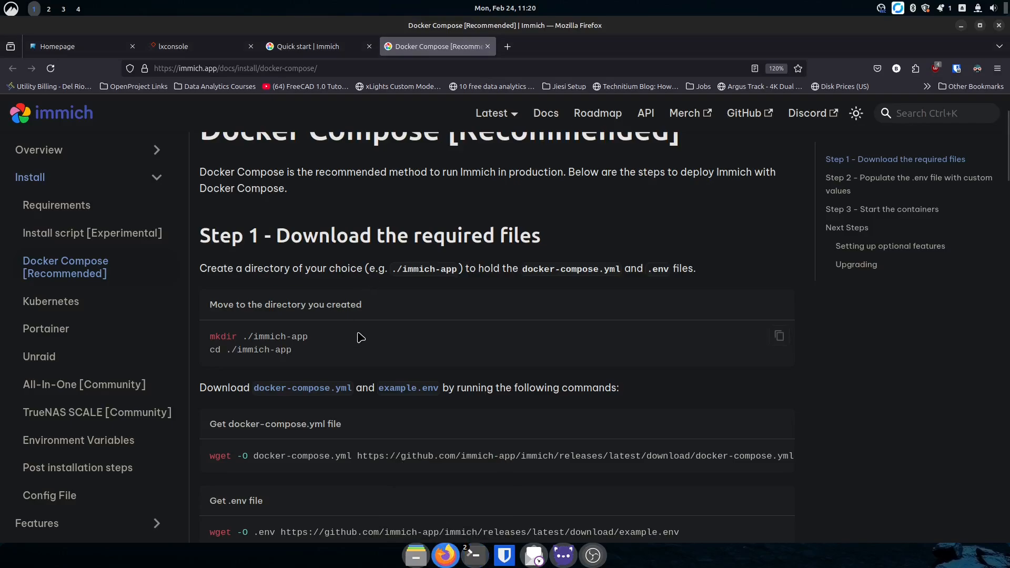
- Copy the docker-compose.yml wget command from the docs and run it in docker/immich
scroll(361, 337, "down", 5)
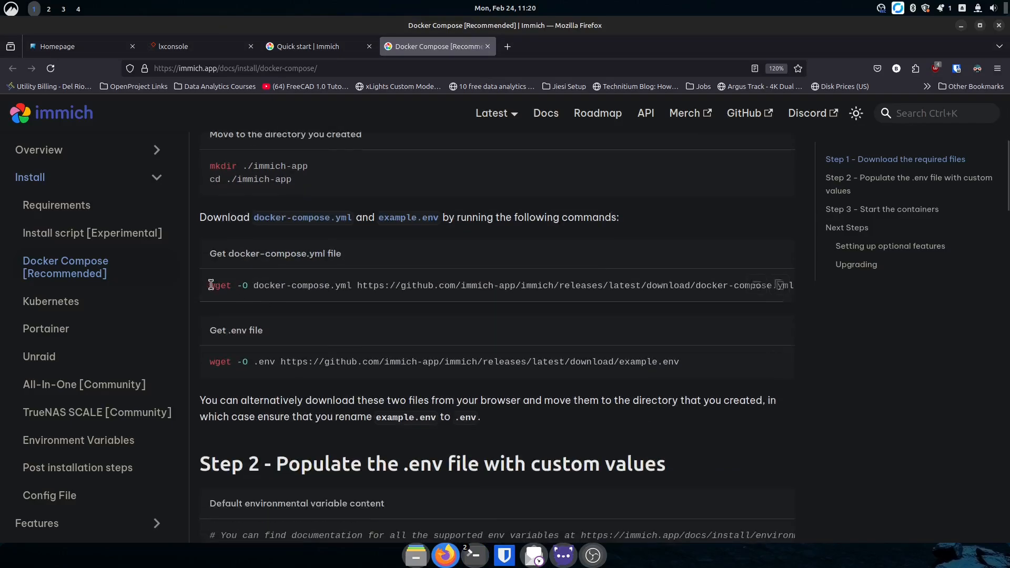
left_click_drag(211, 289, 819, 297)
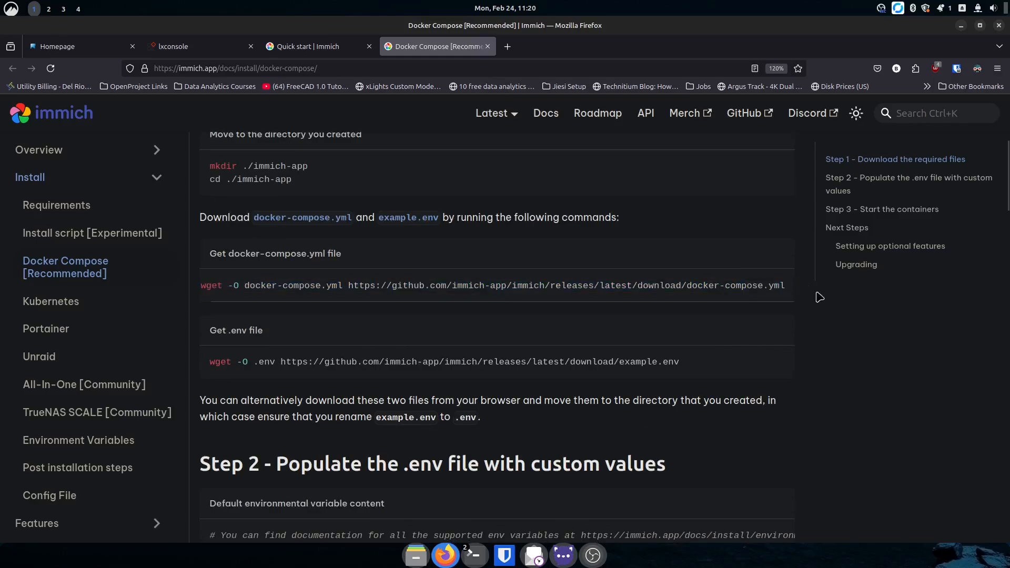
left_click(779, 286)
mouse_move(479, 554)
left_click(525, 494)
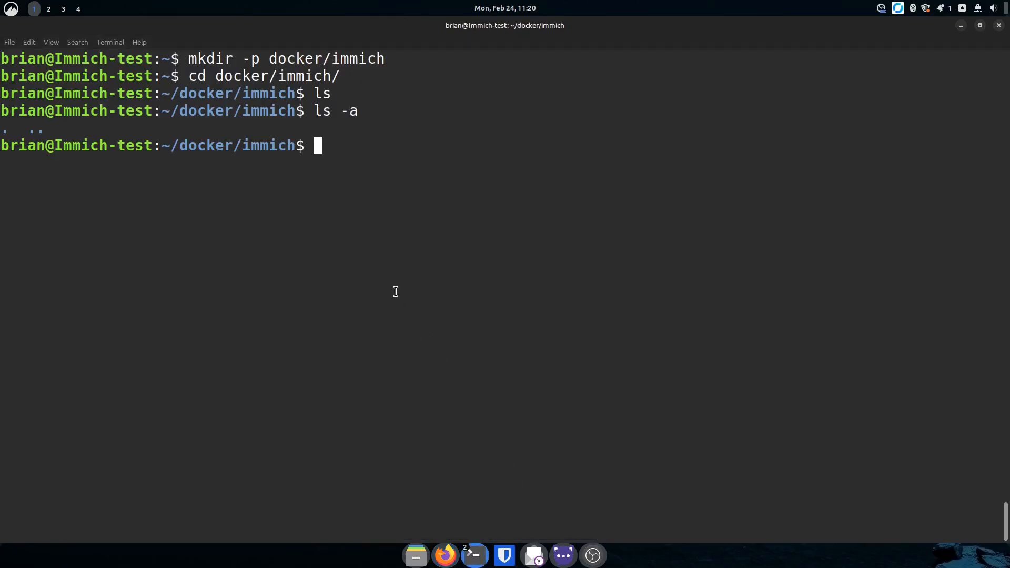
key("ctrl+shift+v")
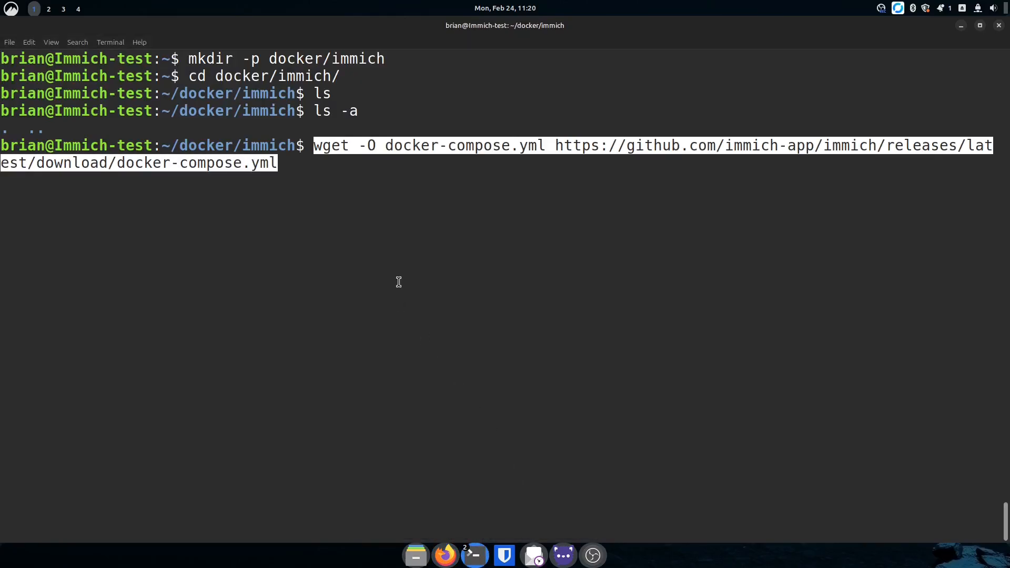
key("Return")
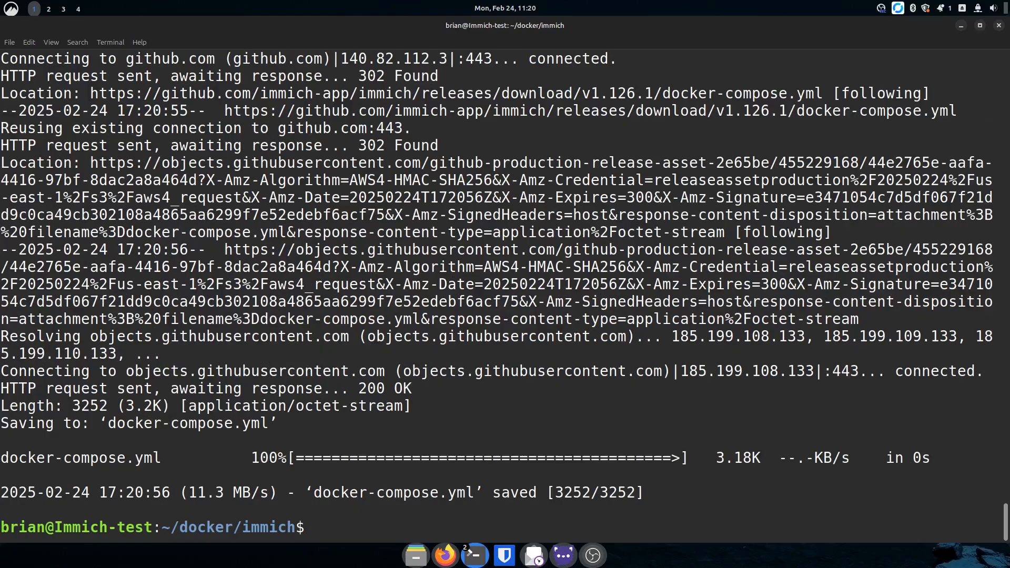
- Clear the screen and run ls to confirm docker-compose.yml is in the folder
key("ctrl+l")
type("ls")
key("Return")
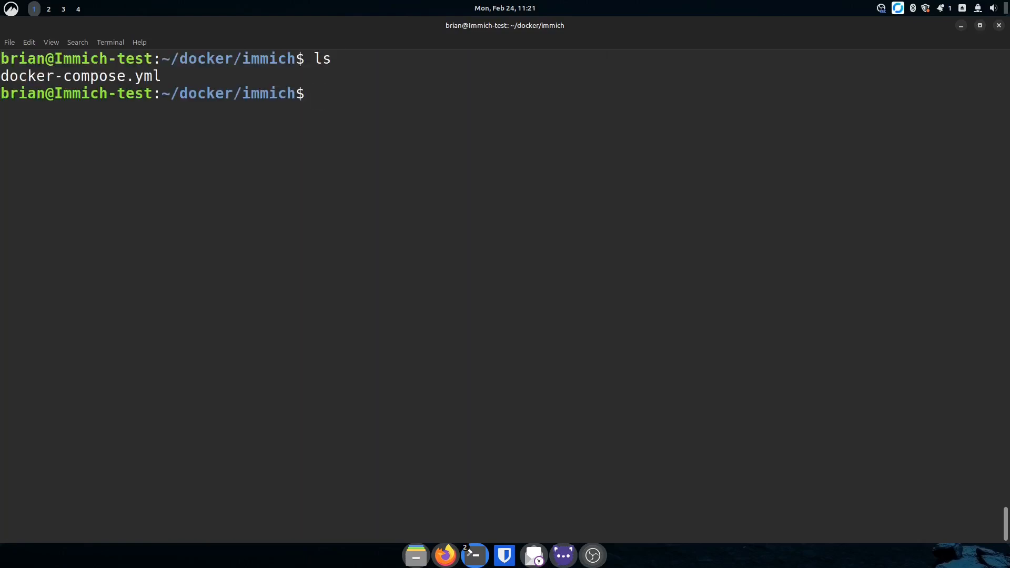
type("nano dock")
key("Tab")
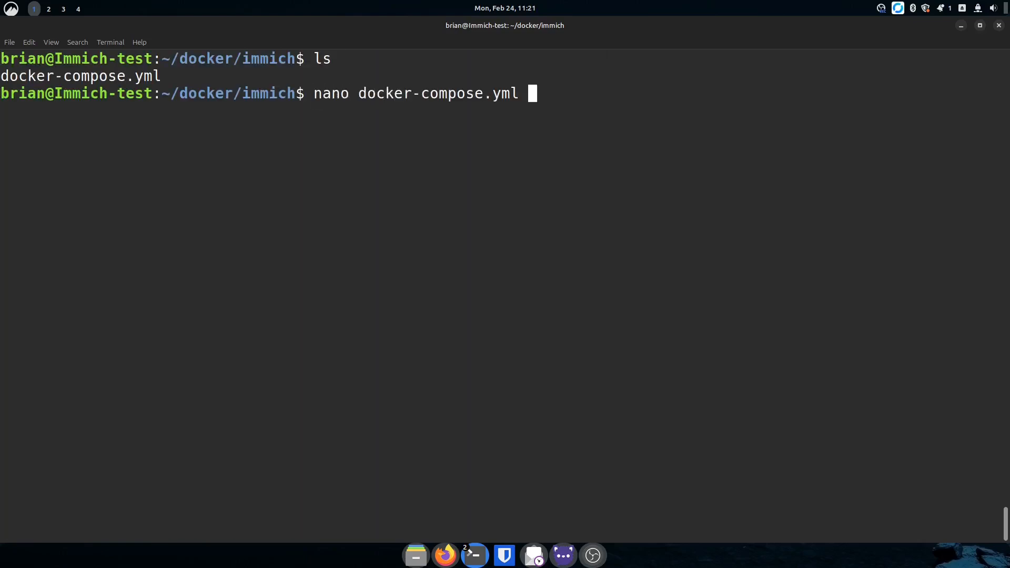
key("Return")
key("Down")
key("Down")
key("Down")
key("Down")
key("Down")
key("Down")
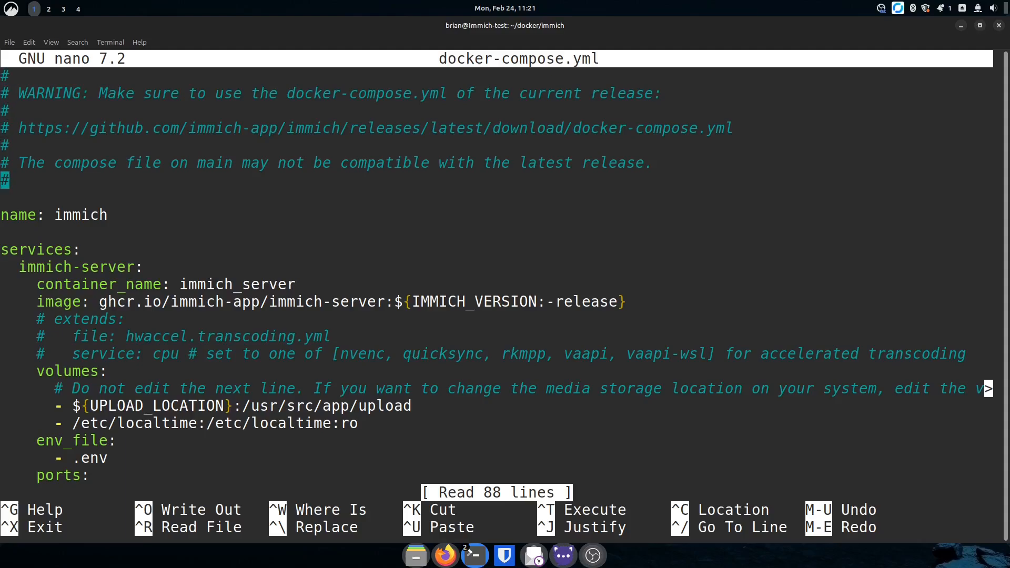
key("Down")
key("Down")
key("Down")
key("Down")
key("Up")
key("Up")
key("Down")
key("Down")
key("Down")
key("Right")
key("Right")
key("Down")
key("Down")
key("Down")
key("Down")
key("Down")
key("Down")
key("Down")
key("Down")
key("Down")
key("Down")
key("Down")
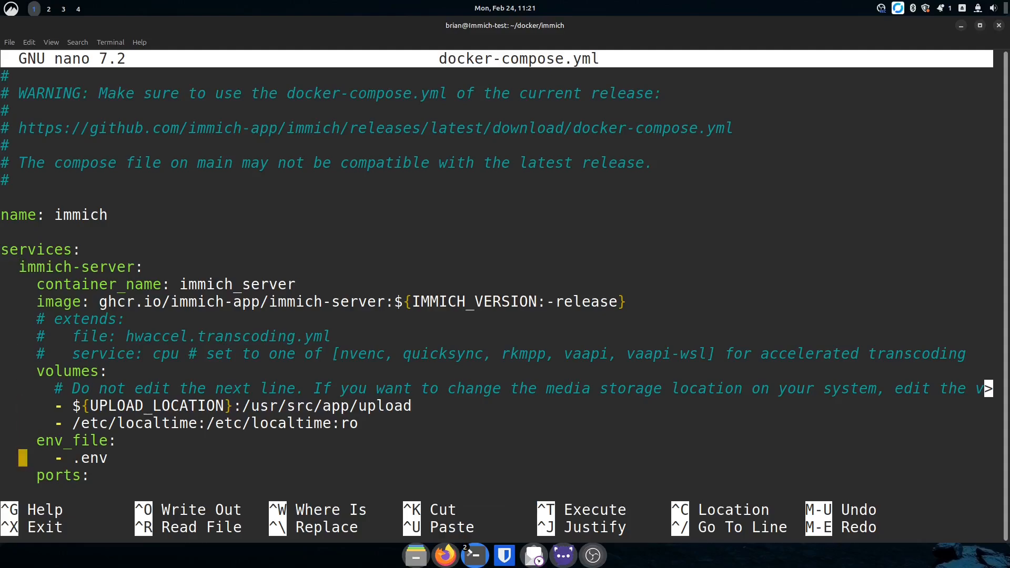
key("Down")
key("Down")
key("Down")
key("Down")
key("Down")
key("Down")
key("Down")
key("Down")
key("Down")
key("Down")
key("Down")
key("Down")
key("Down")
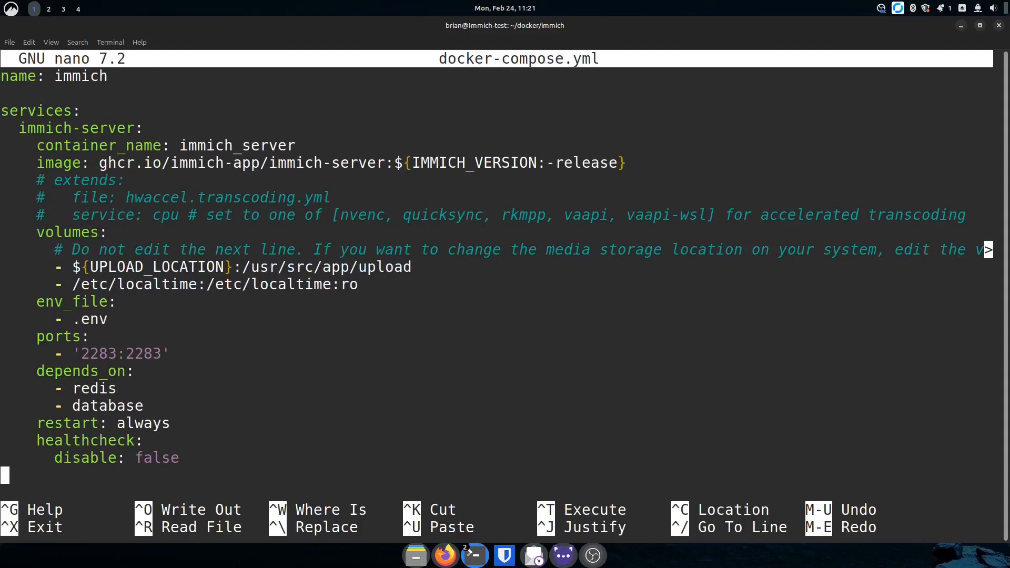
key("Up")
key("Up")
key("Up")
key("Up")
key("Up")
key("Up")
key("Up")
key("Up")
key("Up")
key("Up")
key("Up")
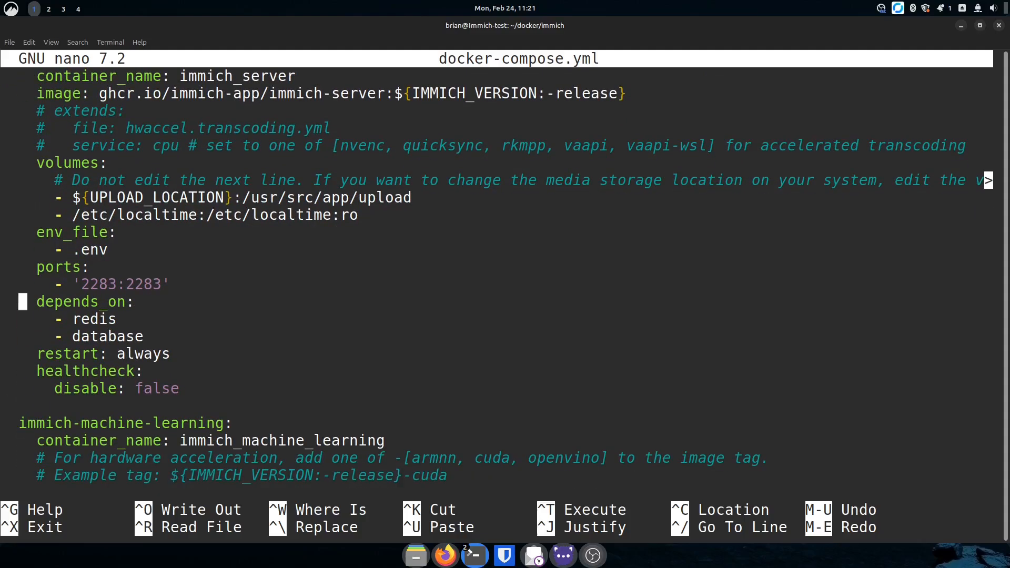
key("Right")
key("Right")
key("Right")
key("Right")
key("Right")
key("Right")
key("Right")
key("Right")
key("Right")
key("Right")
key("Right")
key("Left")
key("Left")
key("Left")
key("Left")
key("Right")
key("Right")
key("Right")
key("Left")
key("Right")
key("Right")
key("Right")
key("Right")
key("Left")
key("Left")
key("Left")
key("Left")
key("Right")
key("Right")
key("Right")
key("Right")
key("Left")
key("Left")
key("Left")
key("Left")
key("Right")
key("BackSpace")
type("9")
key("BackSpace")
type("8")
key("Right")
key("Right")
key("Left")
key("Left")
key("Left")
key("Right")
key("Right")
key("Right")
key("Right")
key("Left")
key("Left")
key("Left")
key("BackSpace")
type("2")
key("Down")
key("Down")
key("Down")
key("Down")
key("Down")
key("Down")
key("Down")
key("Down")
key("Down")
key("Down")
key("Down")
key("Down")
key("Down")
key("Down")
key("Down")
key("Down")
key("Down")
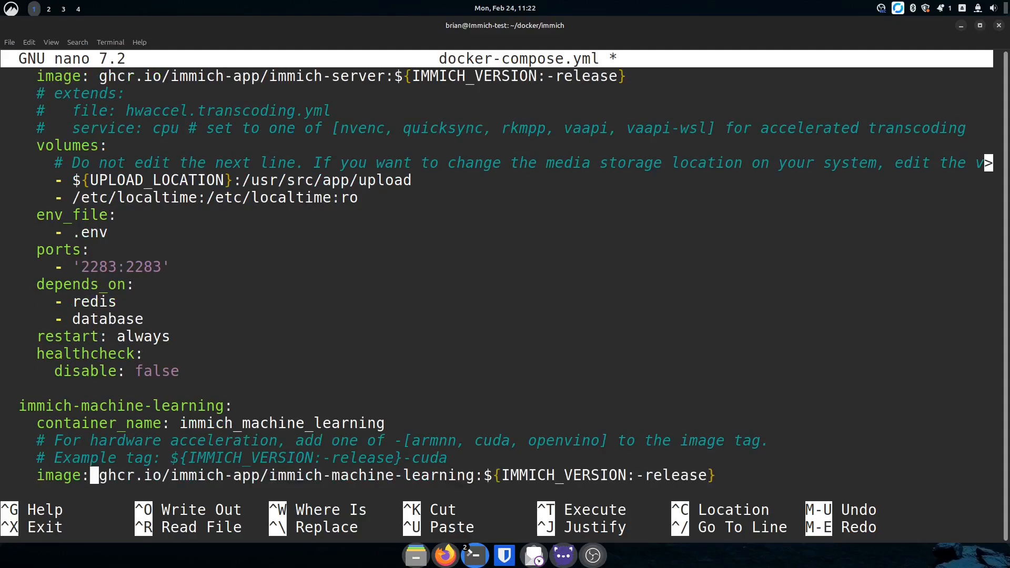
key("Down")
key("Down")
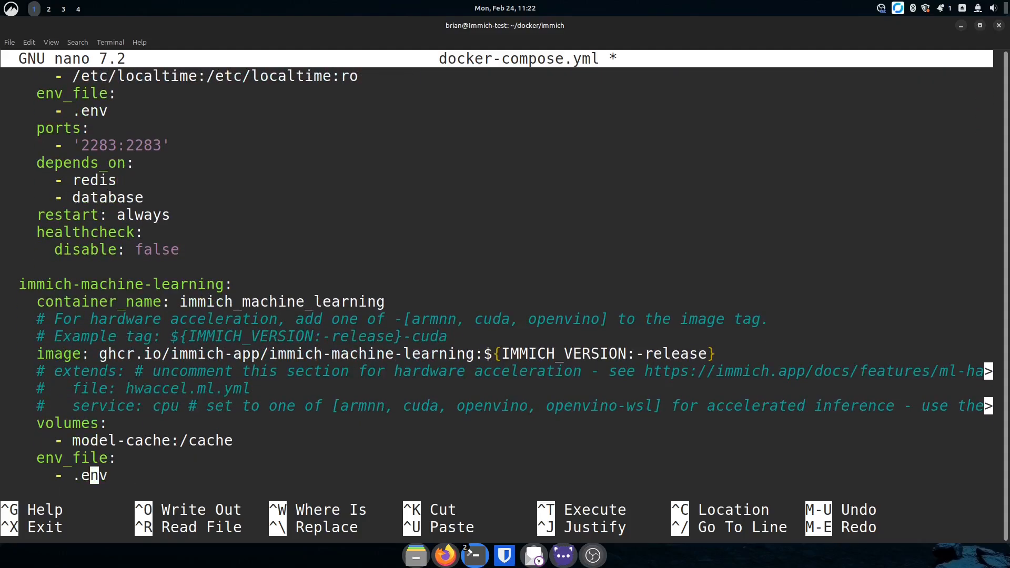
key("Up")
key("Up")
key("Up")
key("Up")
key("Up")
key("Up")
key("Up")
key("Up")
key("Up")
key("Up")
key("Up")
key("Up")
key("Up")
key("Up")
key("Up")
key("Up")
key("Up")
key("Up")
key("Up")
key("Up")
key("Up")
key("Up")
key("Up")
key("Up")
key("Up")
key("Up")
key("Up")
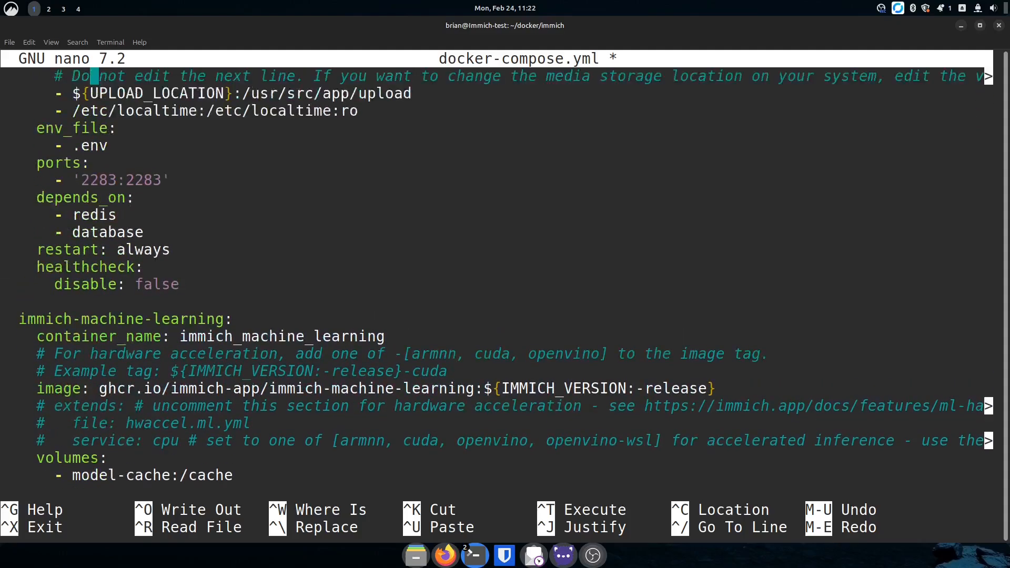
key("Down")
key("Down")
key("Down")
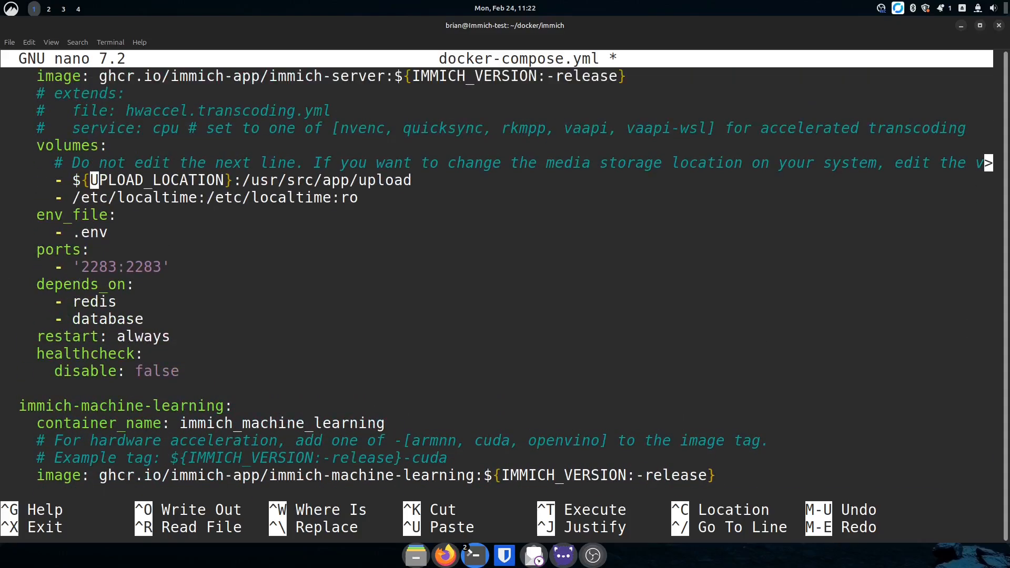
key("Down")
key("Up")
key("Right")
key("Right")
key("Right")
key("Right")
key("Right")
key("Right")
key("Right")
key("Right")
key("Right")
key("Right")
key("Right")
key("Right")
key("Left")
key("Left")
key("Left")
key("Left")
key("Left")
key("Left")
key("Left")
key("Left")
key("Left")
key("Left")
key("Left")
key("Left")
key("Left")
key("Left")
key("Down")
key("Down")
key("Down")
key("Down")
key("Down")
key("Down")
key("Down")
key("Down")
key("Down")
key("Down")
key("Down")
key("Down")
key("Down")
key("Down")
key("Down")
key("Down")
key("Down")
key("Down")
key("Down")
key("Down")
key("Down")
key("Down")
key("Down")
key("Down")
key("Down")
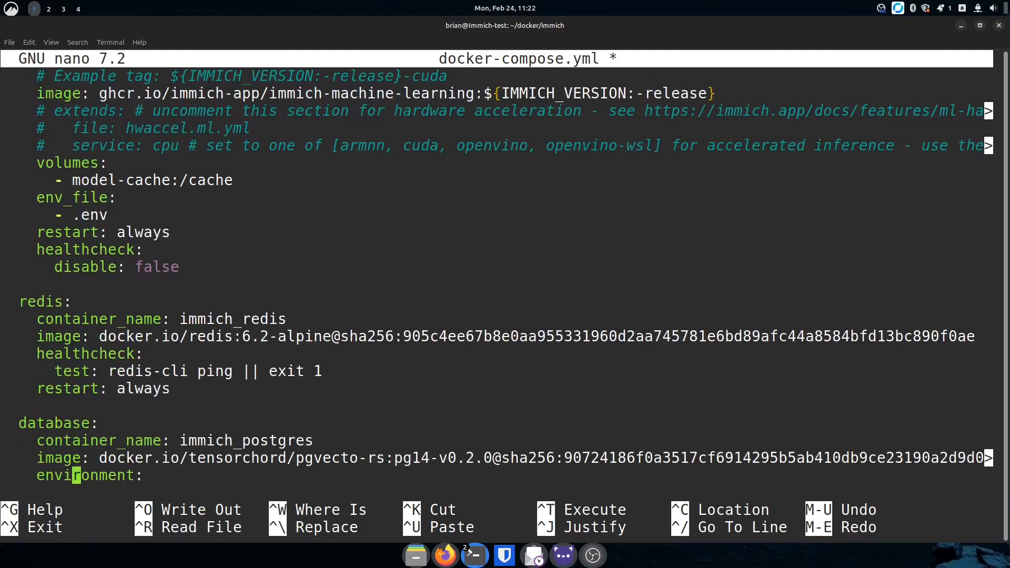
key("Down")
key("Down")
key("Down")
key("Down")
key("Down")
key("Down")
key("Down")
key("Down")
key("Down")
key("Down")
key("Down")
key("Down")
key("Down")
key("Down")
key("Down")
key("Down")
key("Down")
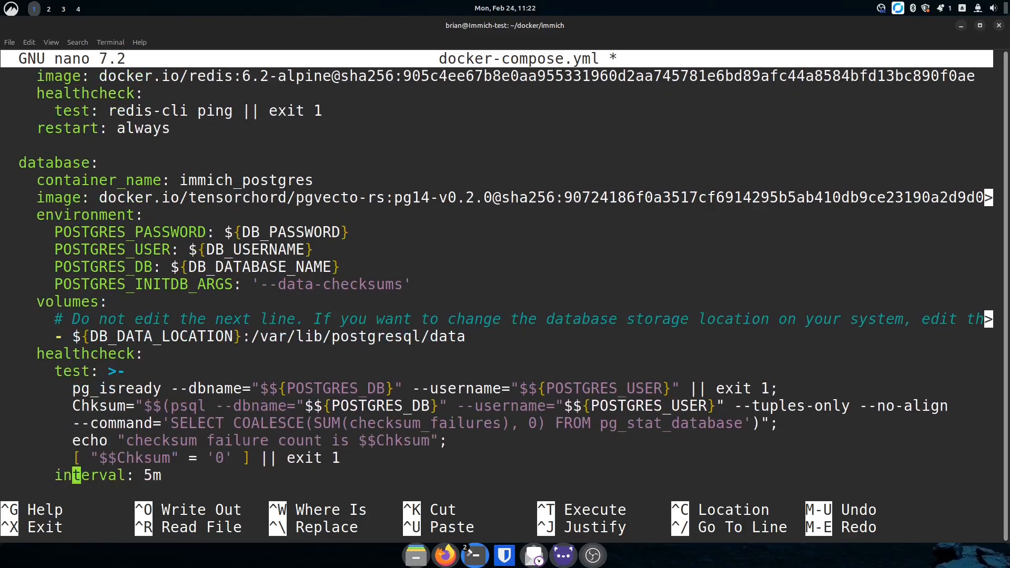
key("Down")
key("Down")
key("Down")
key("Down")
key("Down")
key("Down")
key("Down")
key("Down")
key("Down")
key("Down")
key("Down")
key("Down")
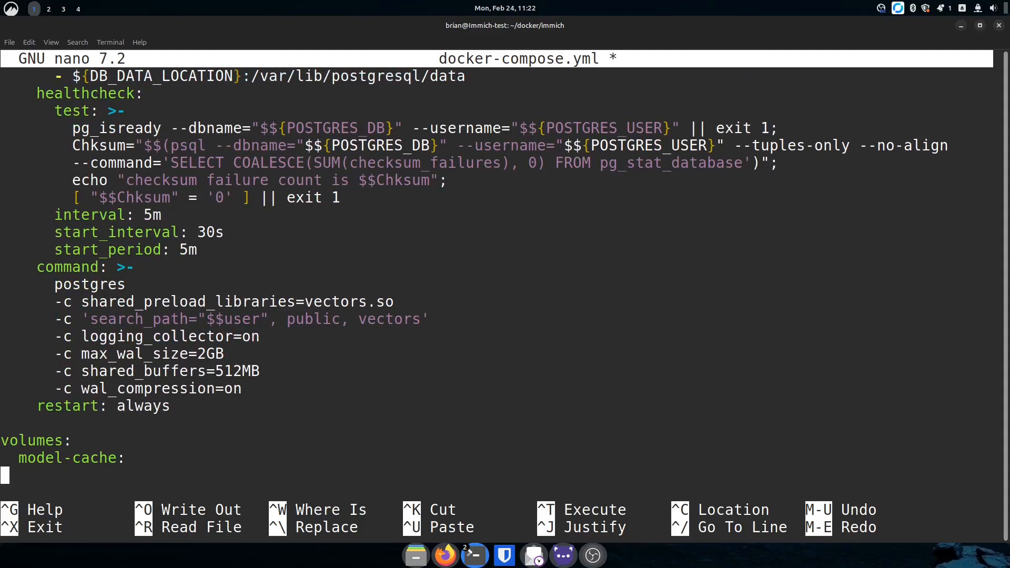
key("Up")
key("Down")
key("ctrl+x")
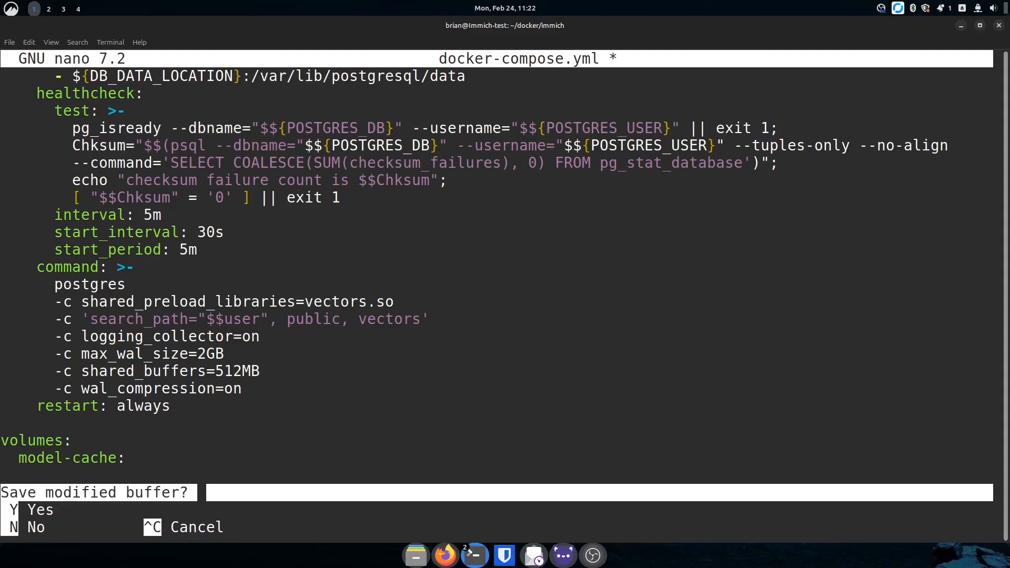
key("y")
key("Return")
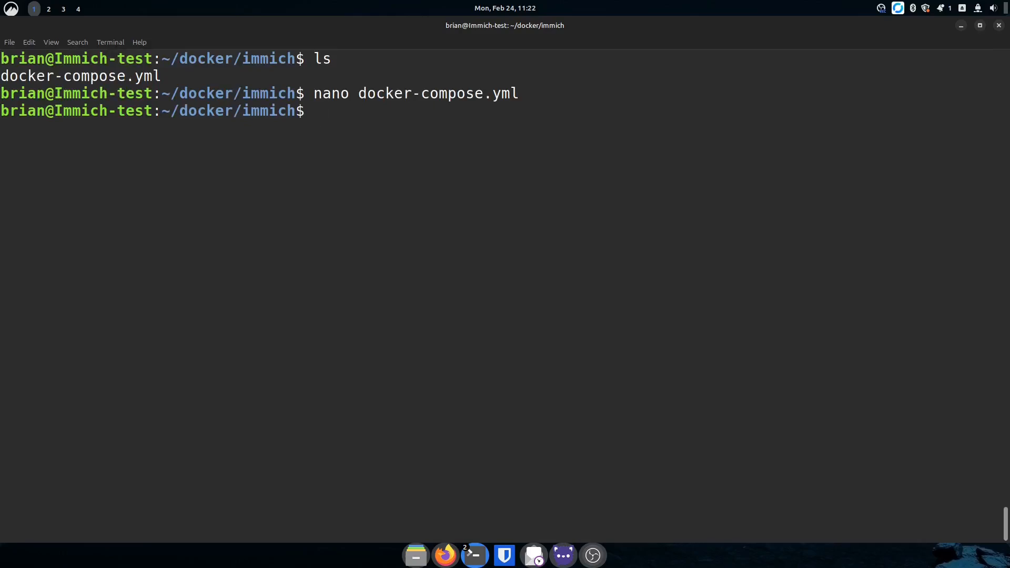
- Copy the default .env variable block from Step 2 of the Immich docs and return to the terminal
left_click(446, 555)
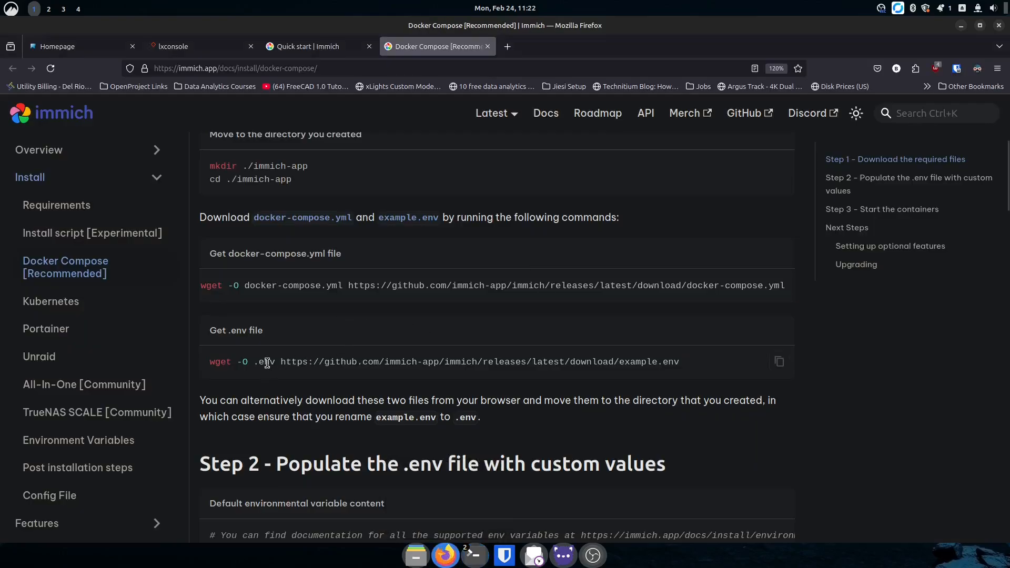
scroll(267, 363, "down", 2)
scroll(373, 395, "down", 2)
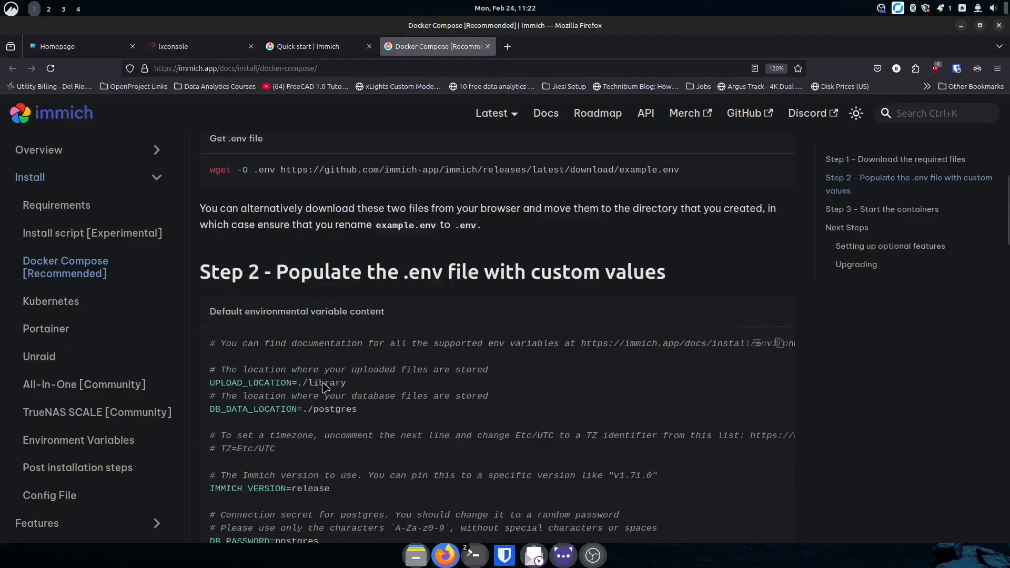
scroll(324, 387, "down", 1)
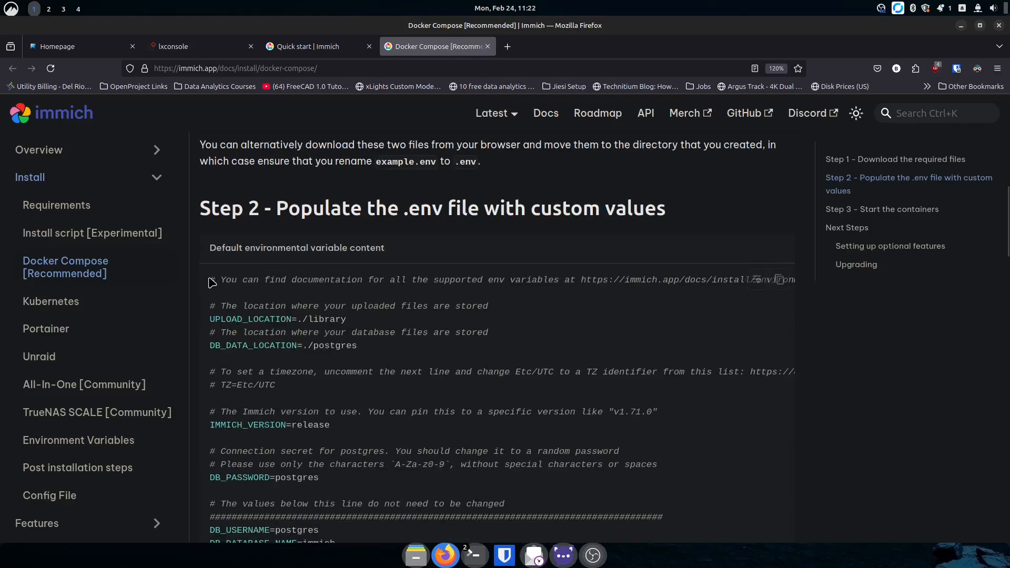
left_click(780, 284)
left_click(480, 558)
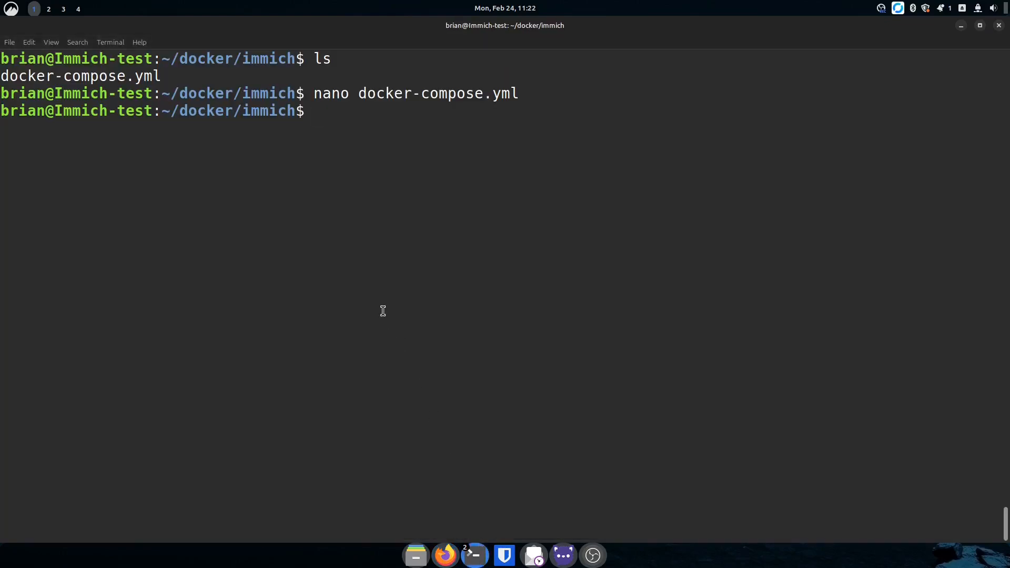
- Create a new .env file in nano and paste the Immich env template into it
type("nano .env")
key("Return")
key("ctrl+shift+v")
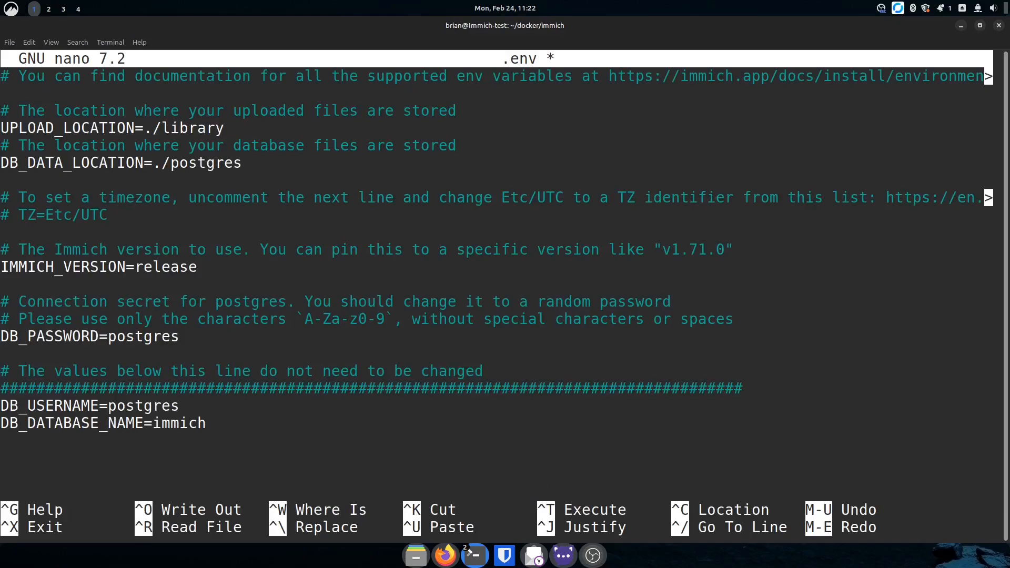
- Change UPLOAD_LOCATION from ./library to /mnt/photos
key("Up")
key("Up")
key("Up")
key("Up")
key("Up")
key("Up")
key("Up")
key("Up")
key("Up")
key("Up")
key("Up")
key("Up")
key("Up")
key("Up")
key("Up")
key("Up")
key("Up")
key("Up")
key("Up")
key("Up")
key("Down")
key("Down")
key("Down")
key("Right")
key("Left")
key("Left")
key("Left")
key("Left")
key("Left")
key("Left")
key("Left")
key("Left")
key("Right")
key("Left")
key("Right")
key("Right")
key("Right")
key("Right")
key("Right")
key("Right")
key("Right")
key("Right")
key("Right")
key("Down")
key("Down")
key("Left")
key("Left")
key("Left")
key("Left")
key("Left")
key("Left")
key("Left")
key("Right")
key("Right")
key("Right")
key("Up")
key("Up")
left_click_drag(227, 128, 147, 128)
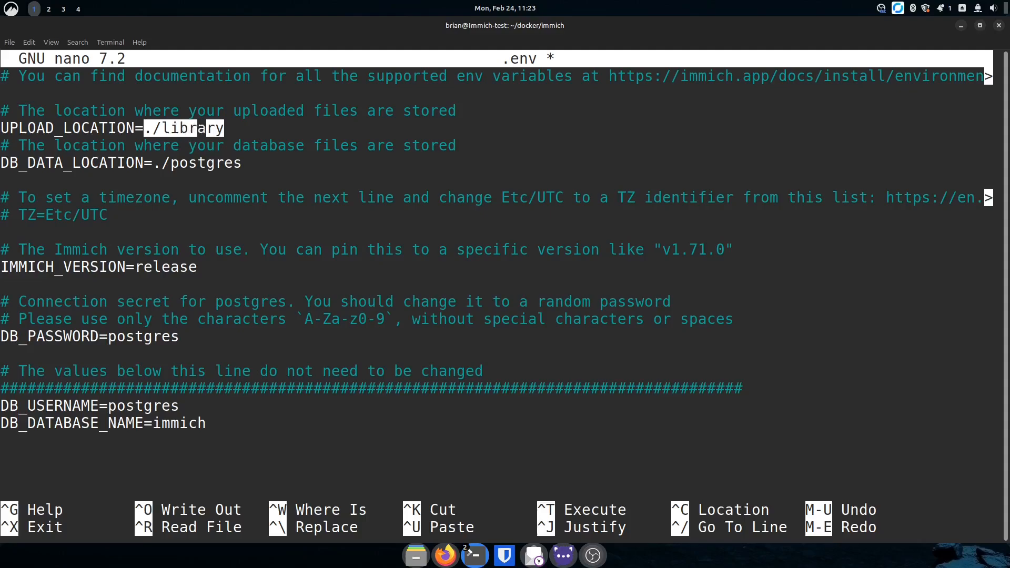
left_click(280, 128)
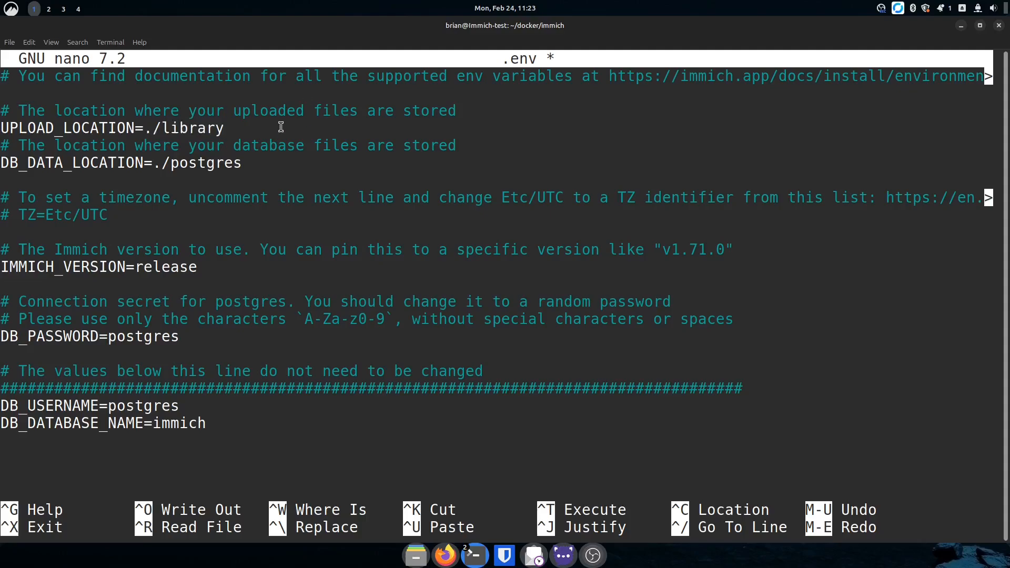
key("BackSpace")
key("BackSpace")
key("BackSpace")
key("BackSpace")
key("BackSpace")
key("BackSpace")
key("BackSpace")
key("BackSpace")
key("BackSpace")
type("/mnt/photos")
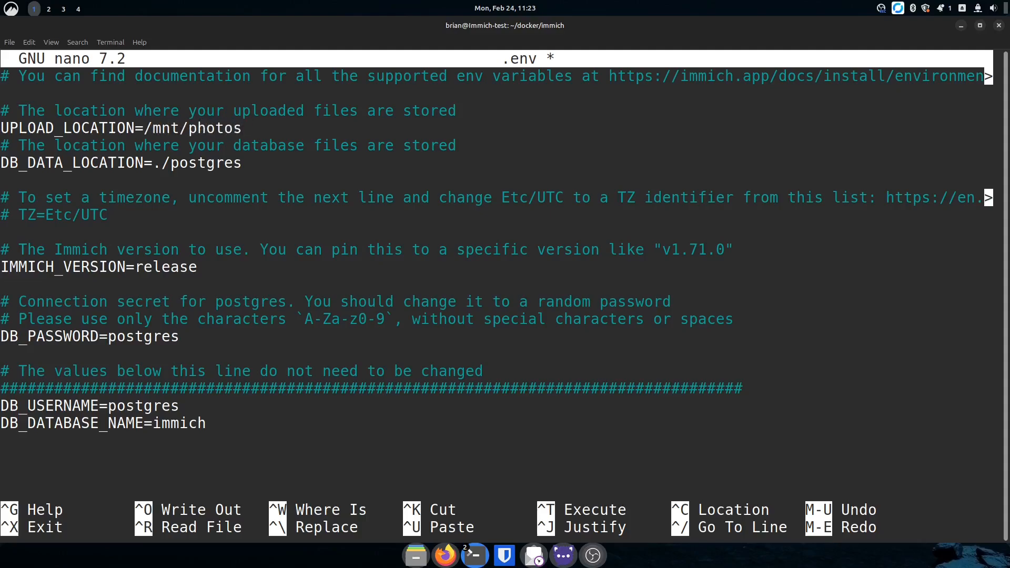
type("/")
key("BackSpace")
- Uncomment the TZ line and set it to America/Chicago instead of Etc/UTC
key("Left")
key("Left")
key("Left")
key("Left")
key("Left")
key("Left")
key("Left")
key("Left")
key("Left")
key("Left")
key("Left")
key("Right")
key("Right")
key("Right")
key("Right")
key("Right")
key("Right")
key("Right")
key("Right")
key("Right")
key("Right")
key("Right")
key("Left")
key("Left")
key("Left")
key("Left")
key("Left")
key("Left")
key("Left")
key("Left")
key("Left")
key("Left")
key("Left")
key("Right")
key("Right")
key("Right")
key("Right")
key("Right")
key("Right")
key("Right")
key("Right")
key("Right")
key("Right")
key("Right")
key("Left")
key("Left")
key("Left")
key("Left")
key("Left")
key("Left")
key("Left")
key("Left")
key("Left")
key("Left")
key("Right")
key("Right")
key("Right")
key("Right")
key("Right")
key("Right")
key("Right")
key("Right")
key("Right")
key("Right")
key("Down")
key("Down")
key("Down")
key("Down")
key("Down")
key("Left")
key("Left")
key("Left")
key("Left")
key("Left")
key("Left")
key("Left")
key("Left")
key("Left")
key("Left")
key("BackSpace")
key("BackSpace")
key("Right")
key("Right")
key("Right")
key("Right")
key("Right")
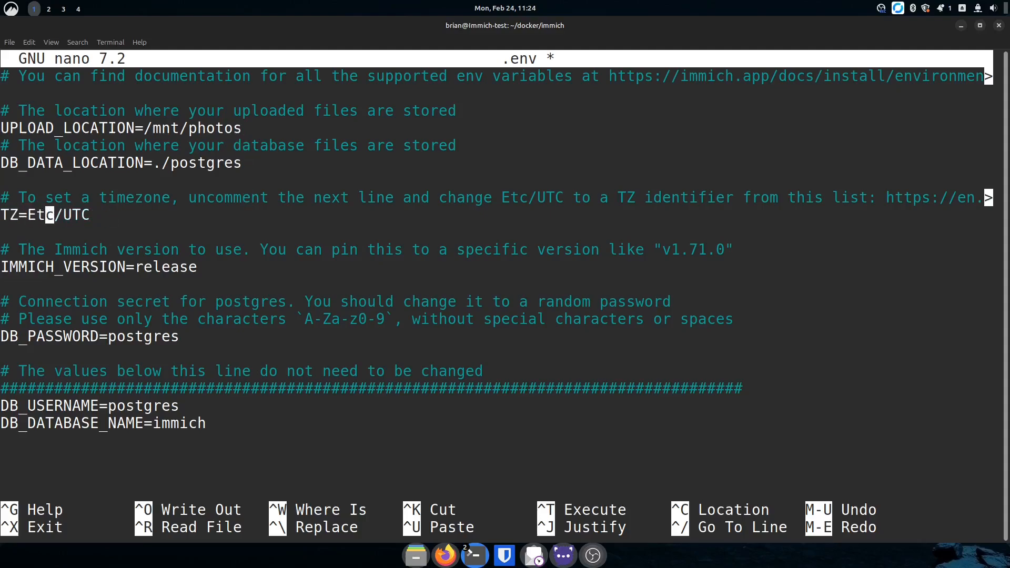
key("Right")
key("Right")
key("Right")
key("Right")
key("Right")
key("BackSpace")
key("BackSpace")
key("BackSpace")
key("BackSpace")
key("BackSpace")
key("BackSpace")
key("BackSpace")
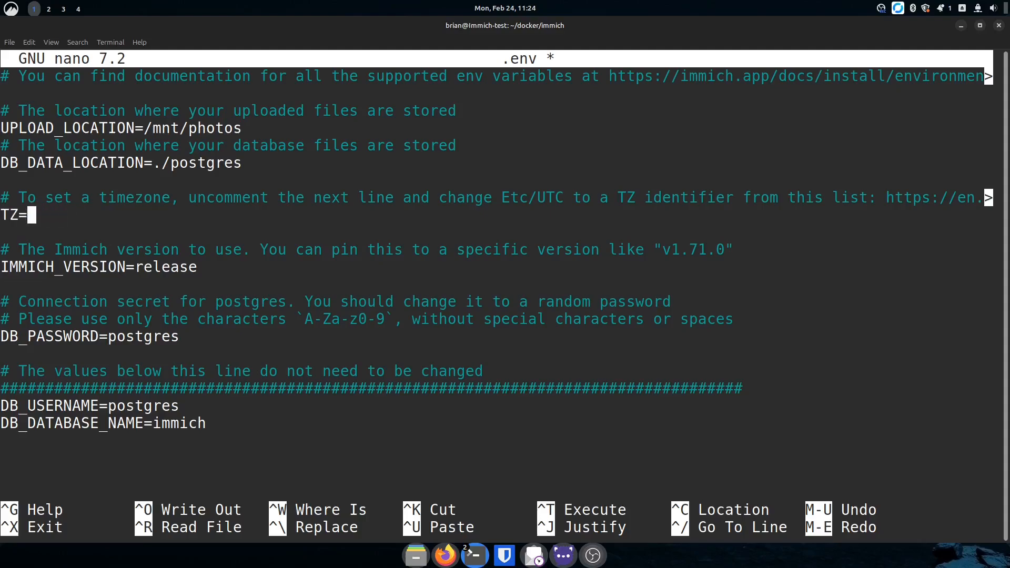
type("Ameri")
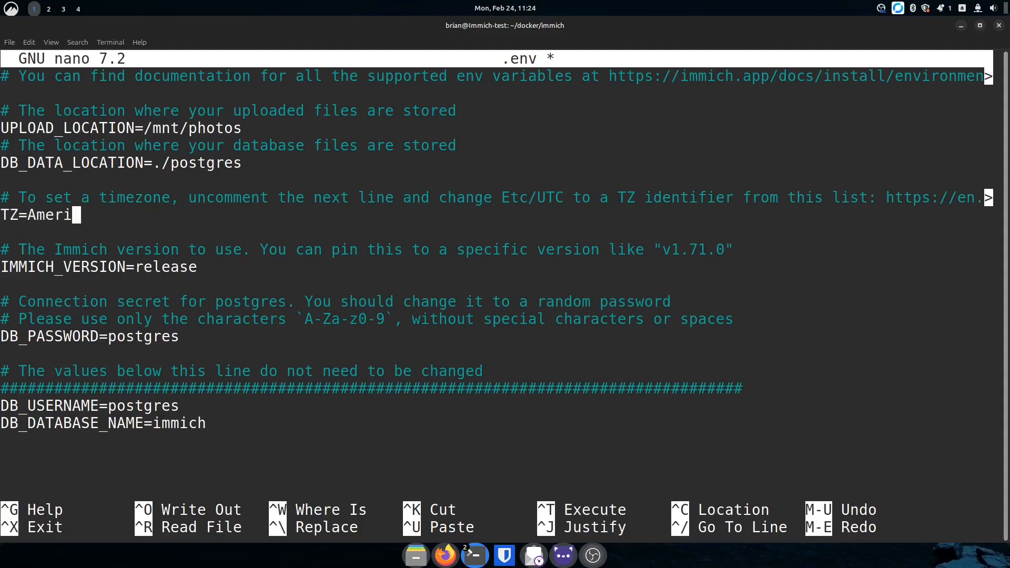
type("ca/Chicago")
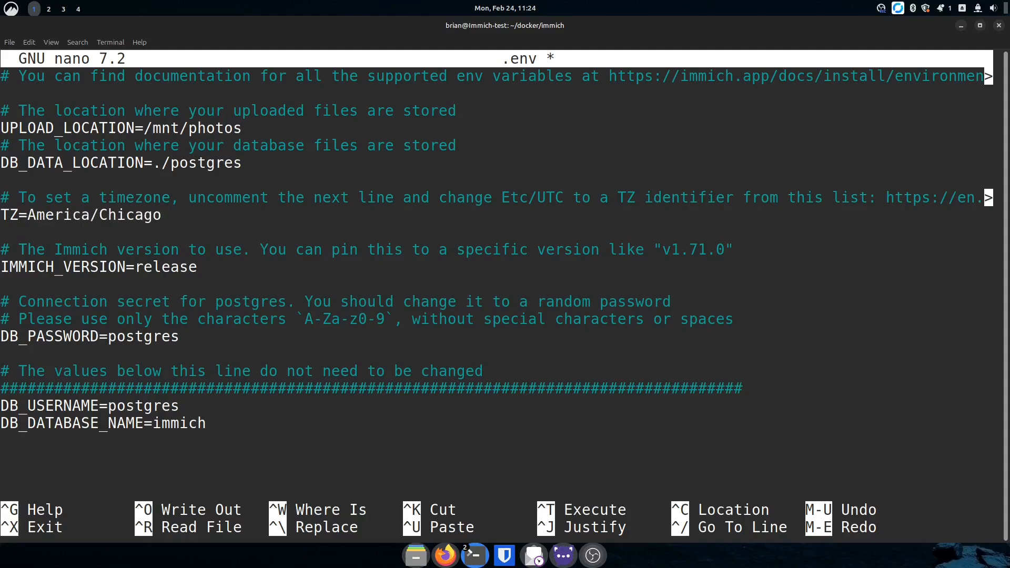
- Delete the default 'postgres' value after DB_PASSWORD=
key("Down")
key("Down")
key("Down")
key("Down")
key("Down")
key("Down")
key("Right")
key("Right")
key("BackSpace")
key("BackSpace")
key("BackSpace")
key("BackSpace")
key("BackSpace")
key("BackSpace")
key("BackSpace")
key("BackSpace")
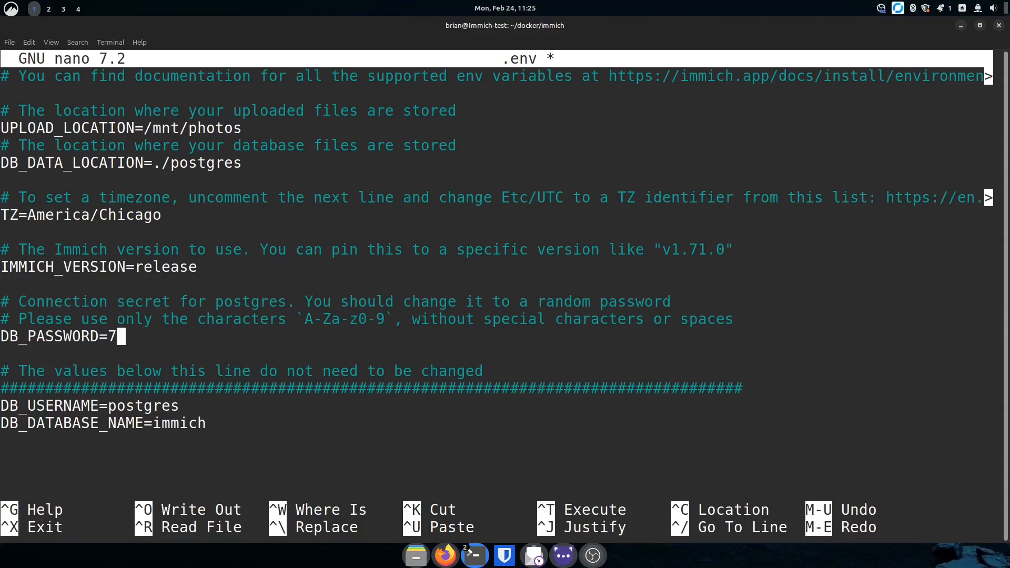
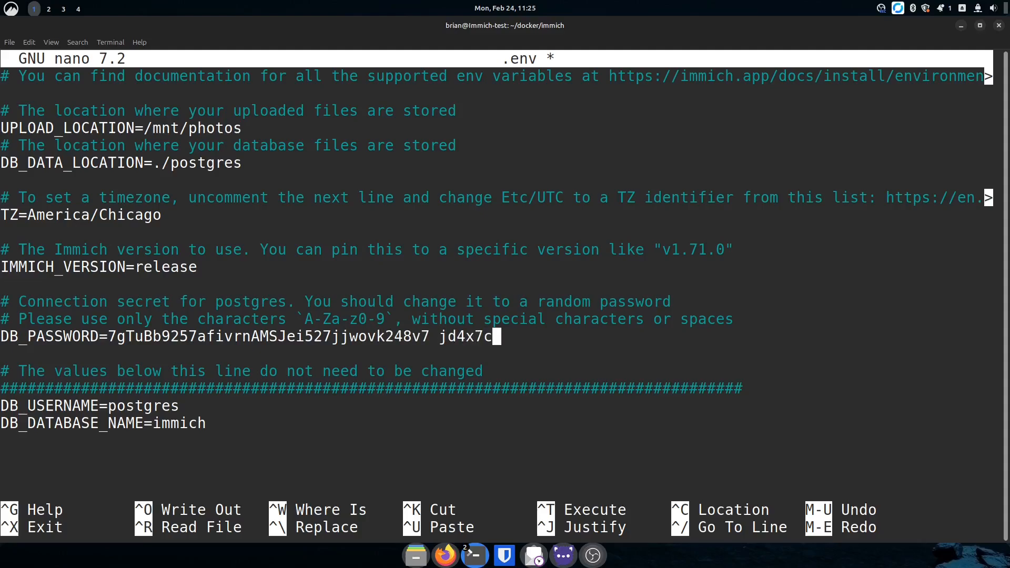
- Enter a long random alphanumeric database password for DB_PASSWORD, removing the stray space
key("Left")
key("Left")
key("Left")
key("Left")
key("Left")
key("Left")
key("Left")
key("Left")
key("BackSpace")
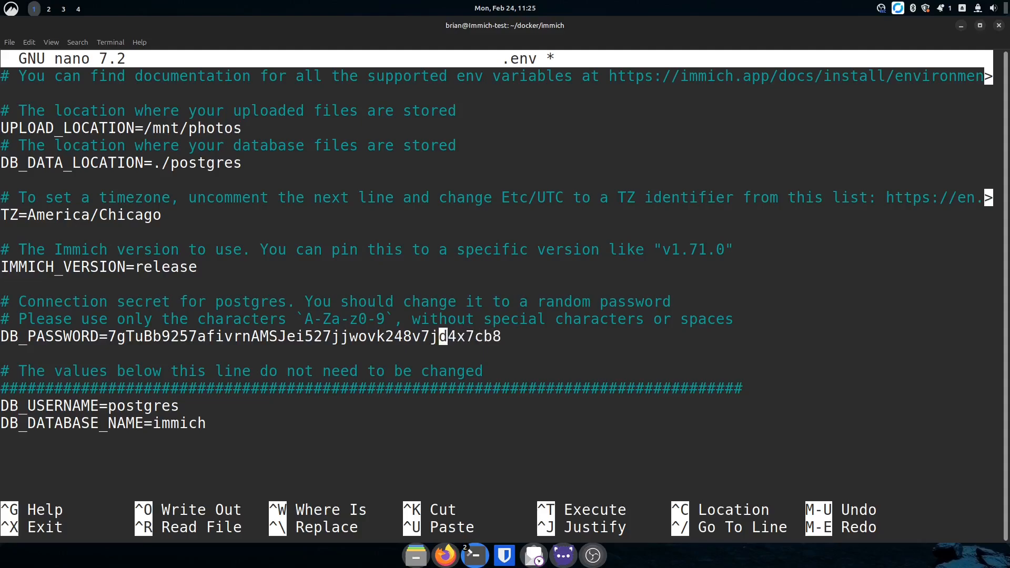
key("Right")
key("Right")
key("Right")
key("Right")
key("Right")
key("Right")
key("Right")
key("Down")
key("Down")
key("Down")
key("Down")
key("Down")
key("Up")
key("Up")
key("Up")
key("Up")
key("Up")
key("Up")
key("Up")
key("Up")
key("Up")
key("Up")
key("Up")
key("Up")
key("Up")
key("Up")
key("Up")
key("Up")
key("Left")
key("Left")
key("Left")
key("Left")
key("Left")
key("Left")
key("Left")
key("Left")
key("Left")
key("Left")
key("Left")
key("Right")
key("Right")
key("Right")
key("Right")
key("Right")
key("Right")
key("Right")
key("Right")
key("Right")
key("Right")
key("Right")
key("Down")
key("Down")
key("Down")
key("Down")
key("Down")
key("Down")
key("Down")
key("Down")
key("Down")
key("Down")
key("Down")
key("Down")
key("Right")
key("Right")
key("Right")
key("Right")
key("Right")
key("Right")
key("Right")
key("Right")
key("Right")
key("Right")
key("Right")
key("Right")
key("Right")
key("Right")
key("Right")
key("Right")
key("Right")
key("Right")
key("Right")
key("Right")
key("Right")
- Save the .env file and exit nano back to the shell
key("ctrl+o")
key("Return")
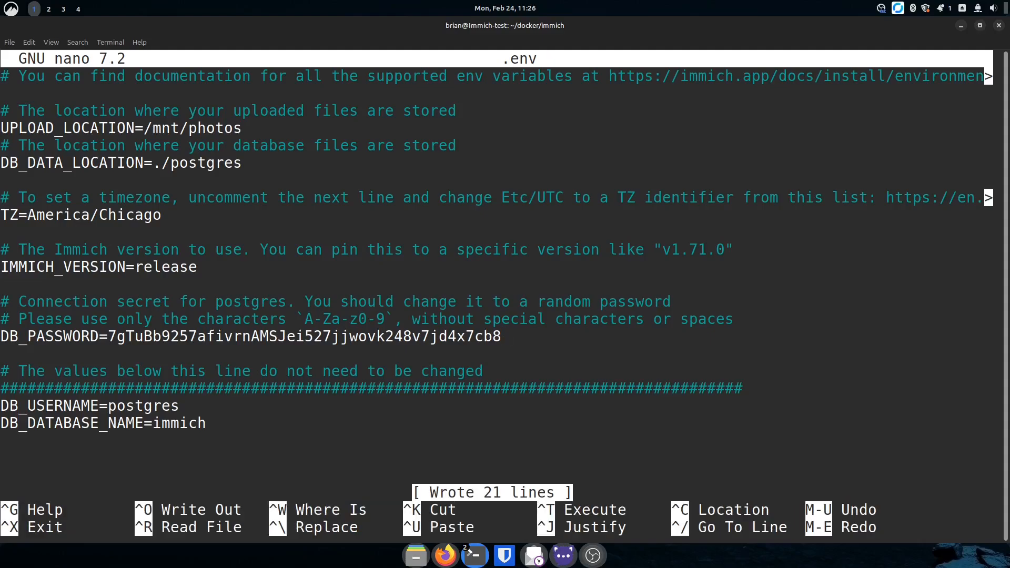
key("ctrl+x")
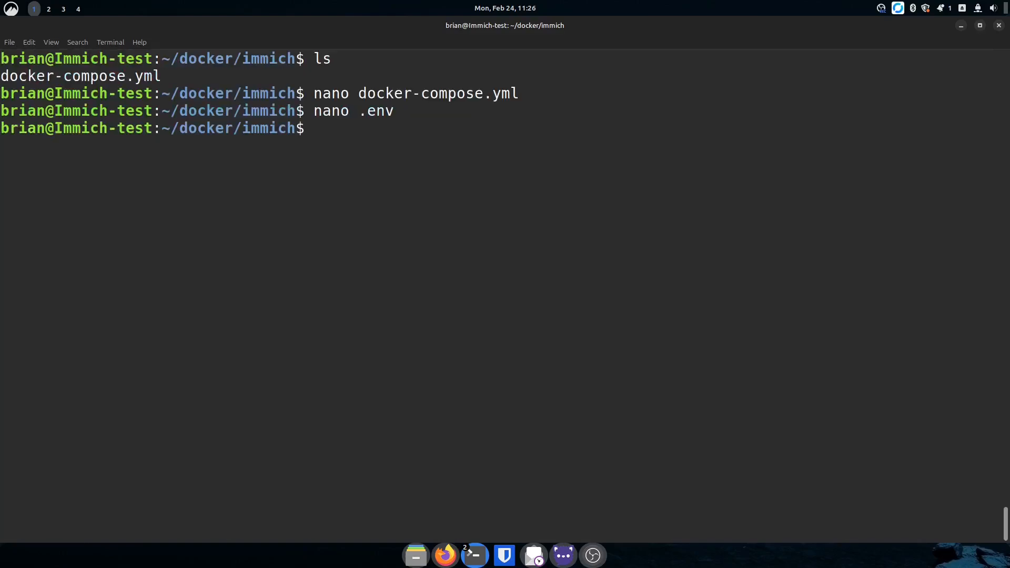
- Clear the screen and list the immich folder with ls -al to confirm .env exists
key("ctrl+l")
type("ls -al")
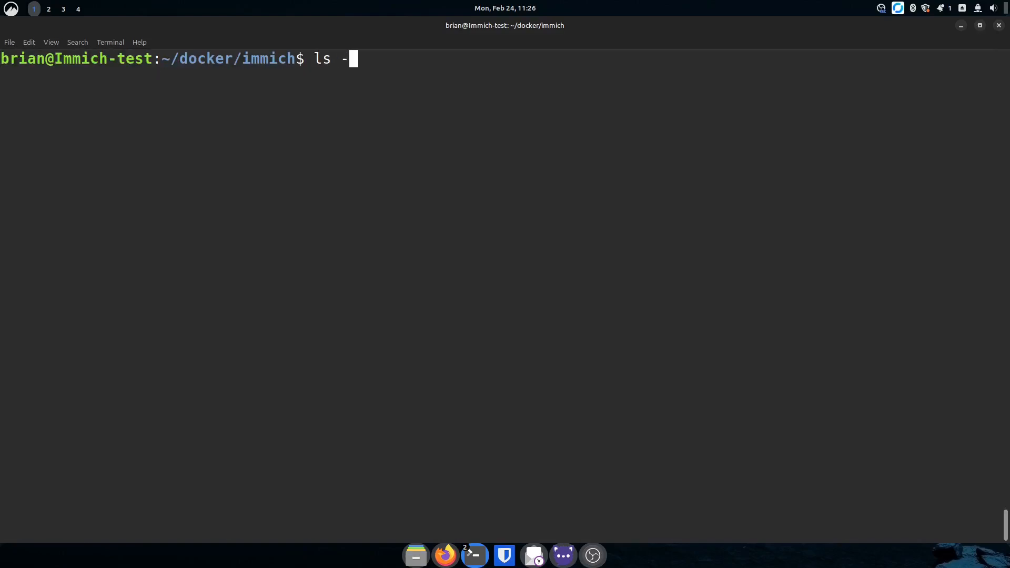
key("Return")
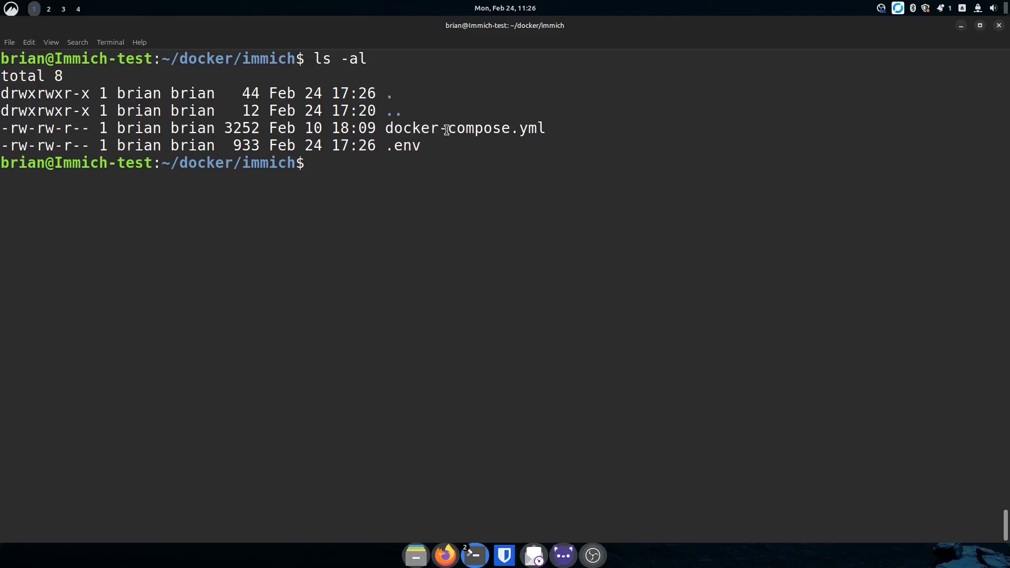
- Run docker compose pull, which fails as docker is missing, and enter the get.docker.com install command
type("docker compose pul")
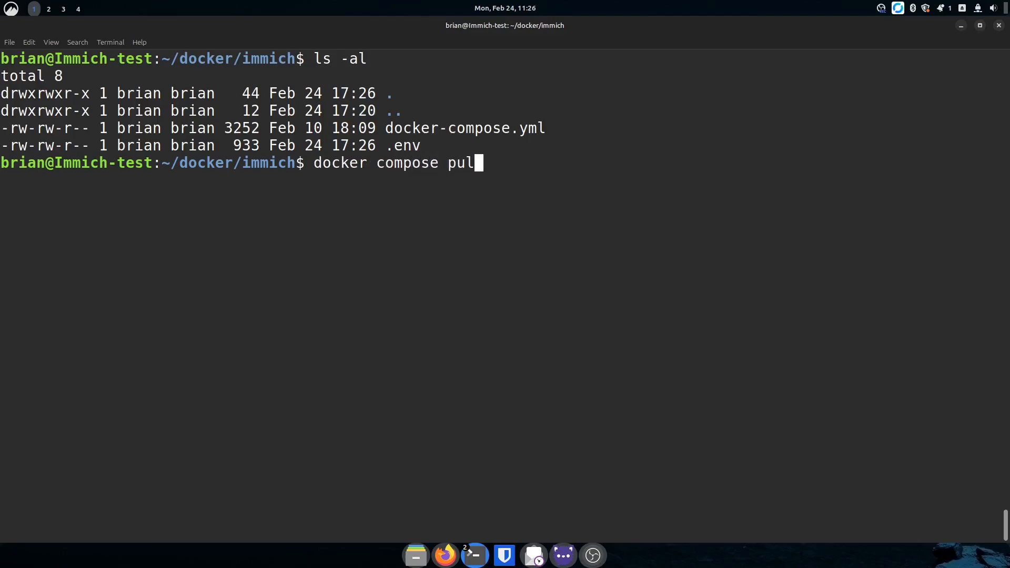
type("l")
key("Return")
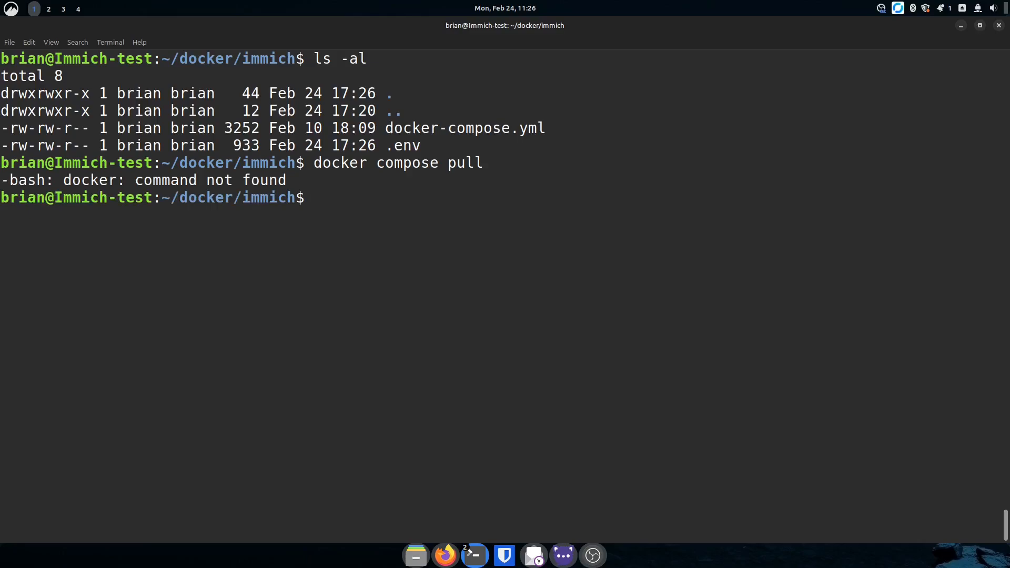
type("curl https:")
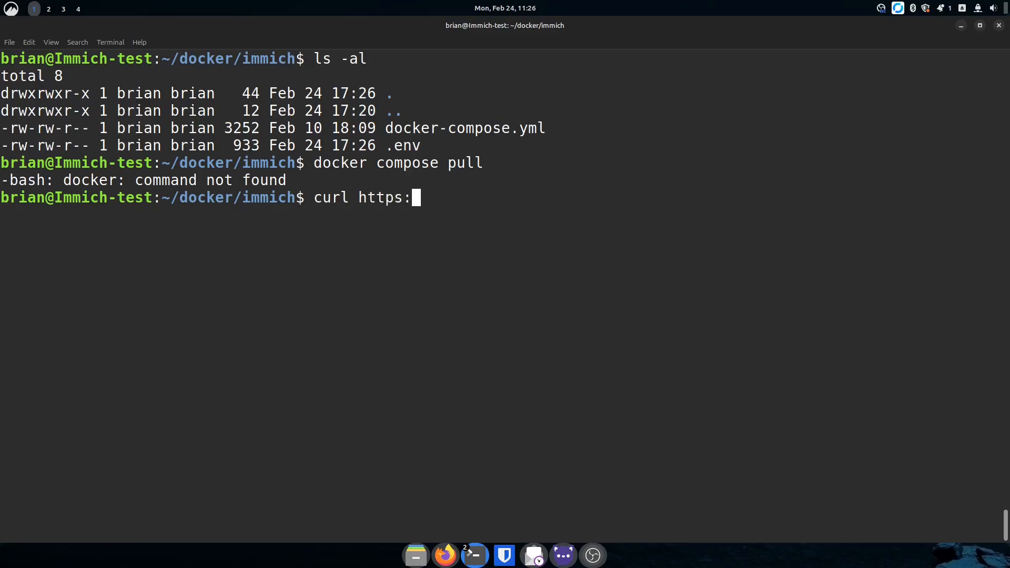
type("//get.d")
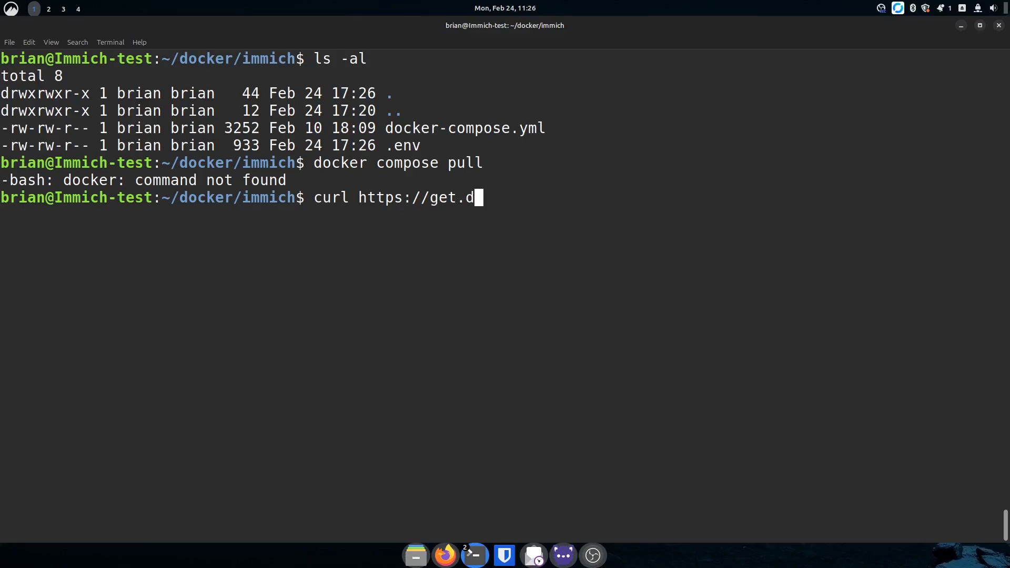
type("ocker.com ")
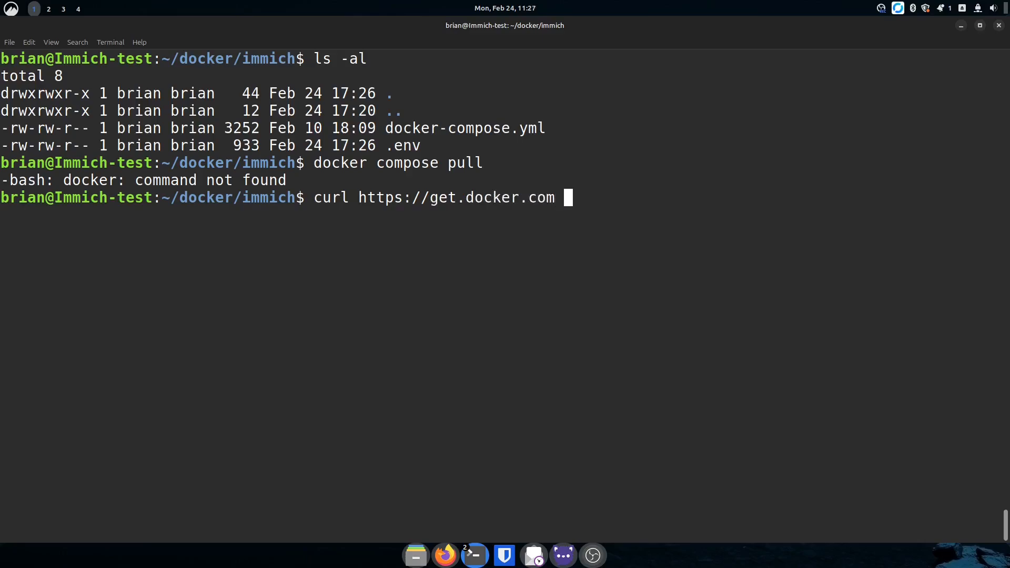
type("| sh")
- Install Docker via the get.docker.com script and give the current user docker group access with usermod and newgrp
key("Return")
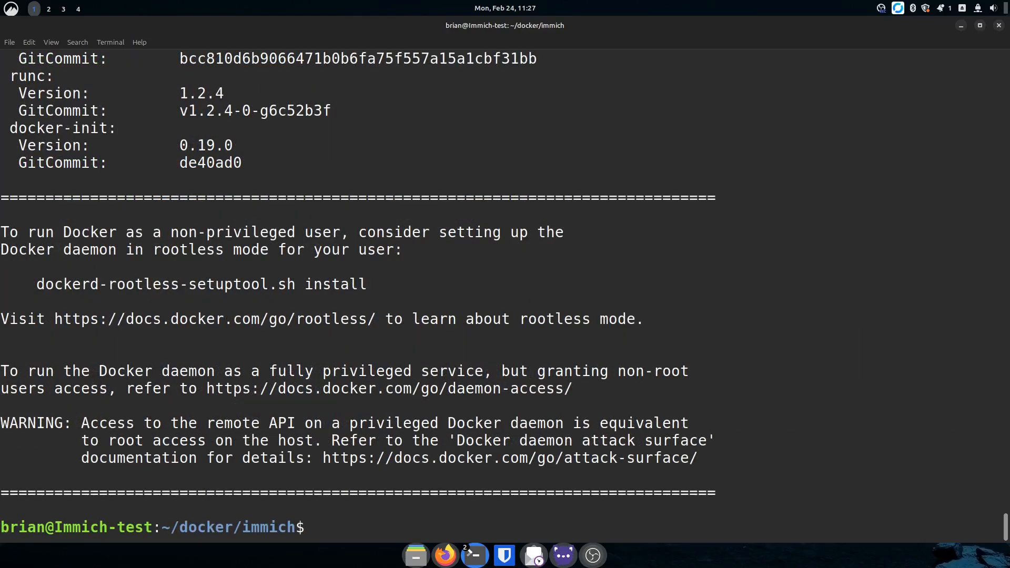
key("ctrl+l")
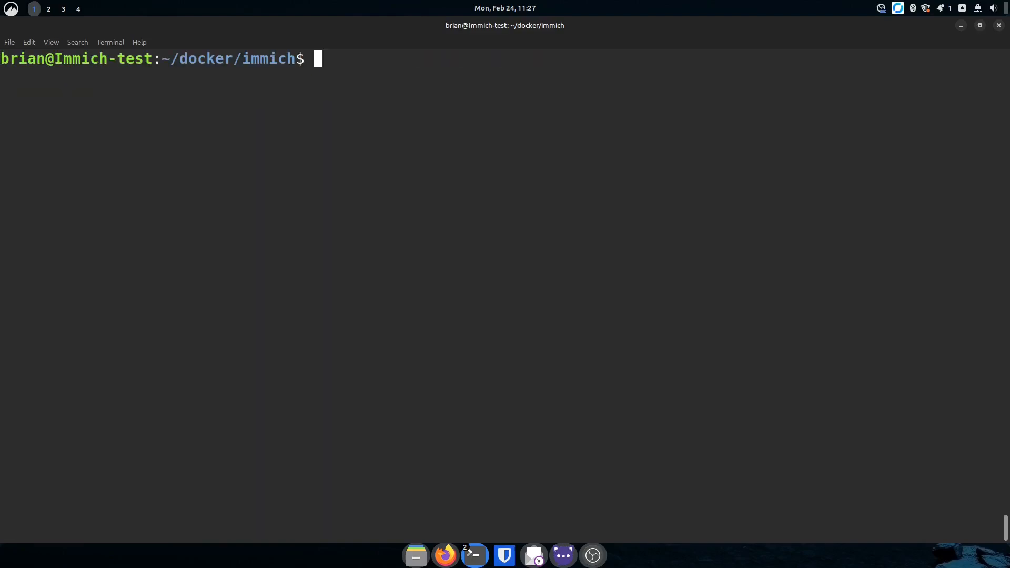
type("sudo userm")
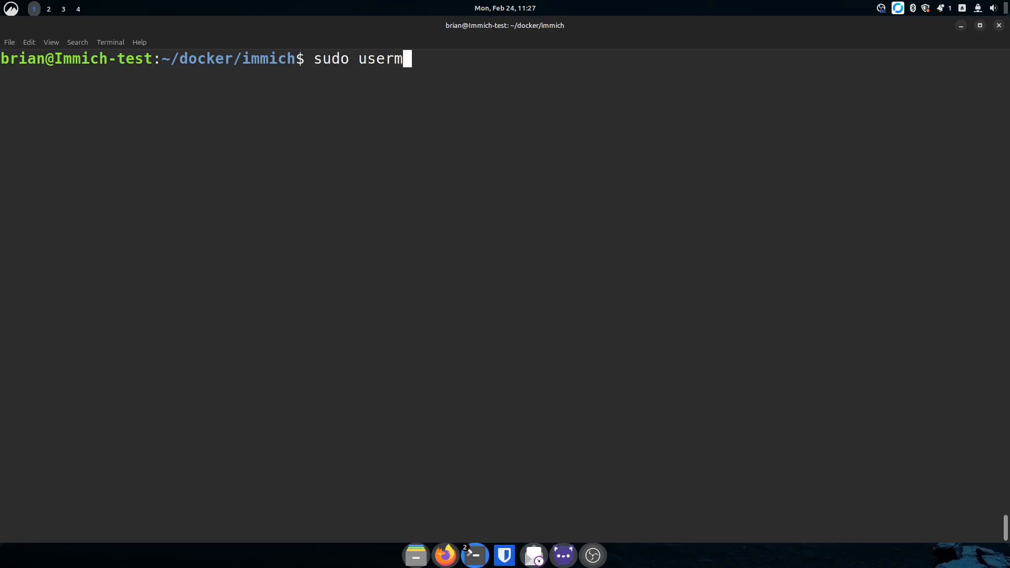
type("od -aG")
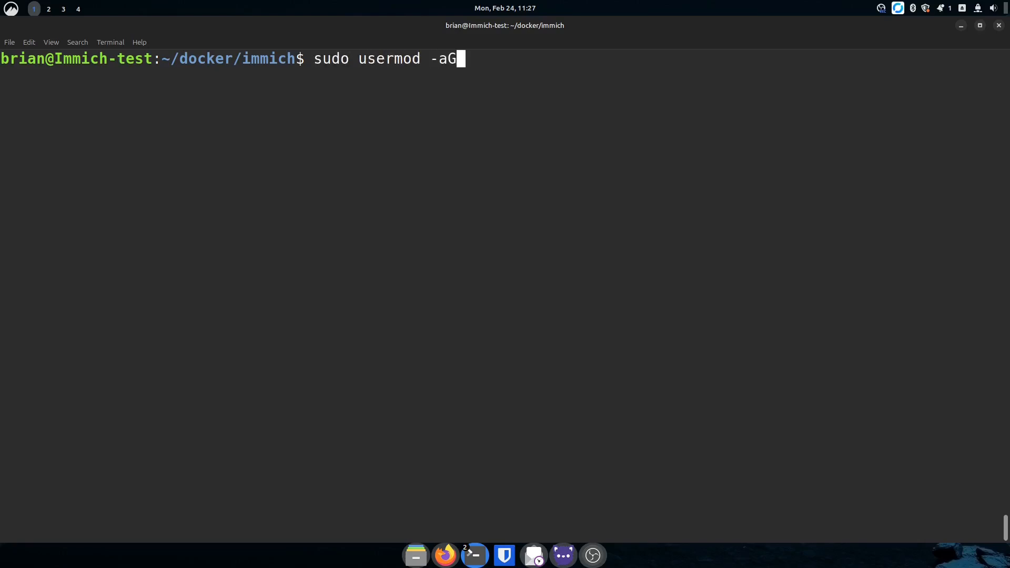
type(" docker ")
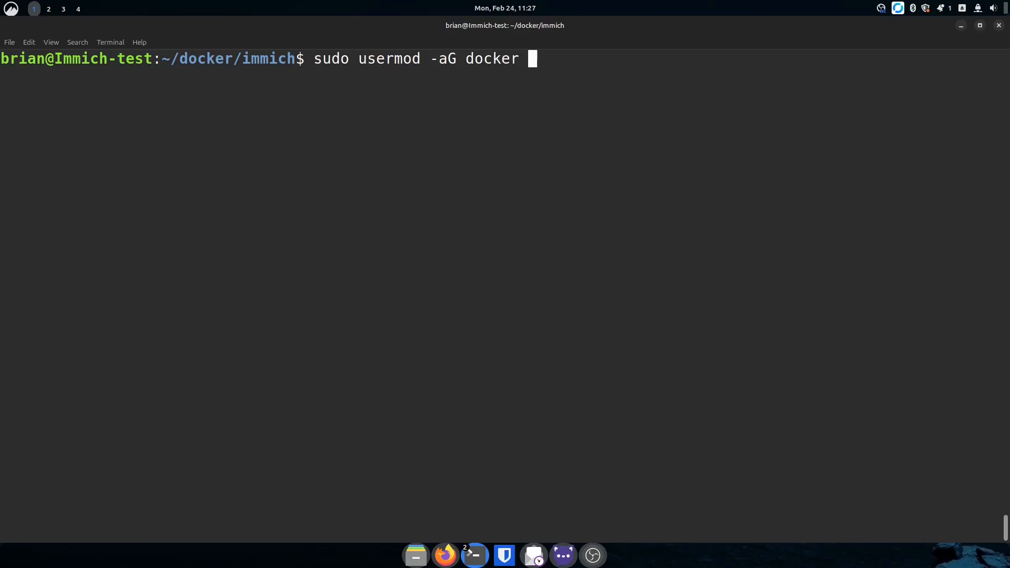
type("brian")
key("Return")
type("ne")
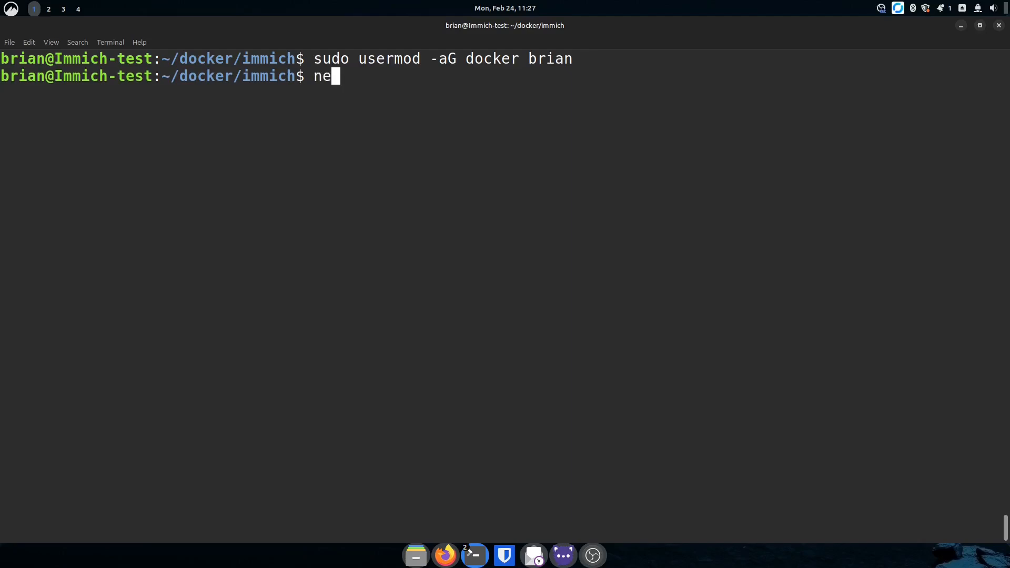
type("wgrp")
key("Return")
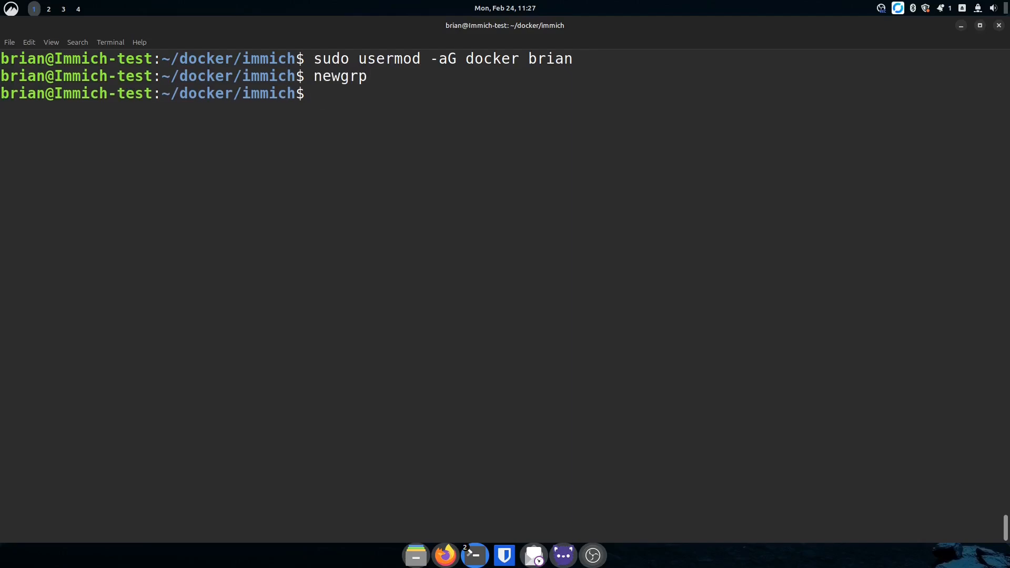
type("newgrp docker")
key("Return")
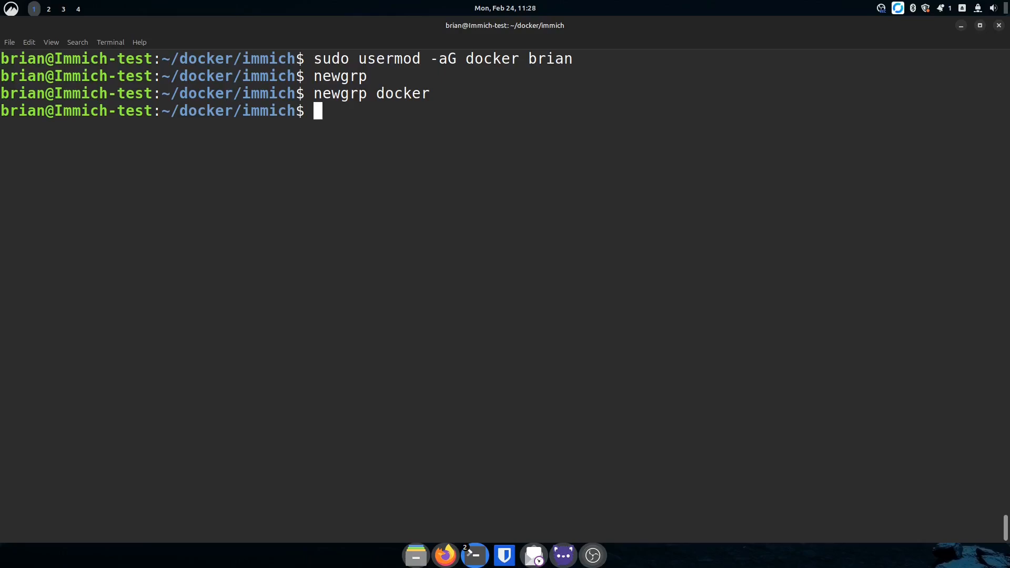
- Pull the database, immich-server, immich-machine-learning and redis images, then clear the screen
type("docker c")
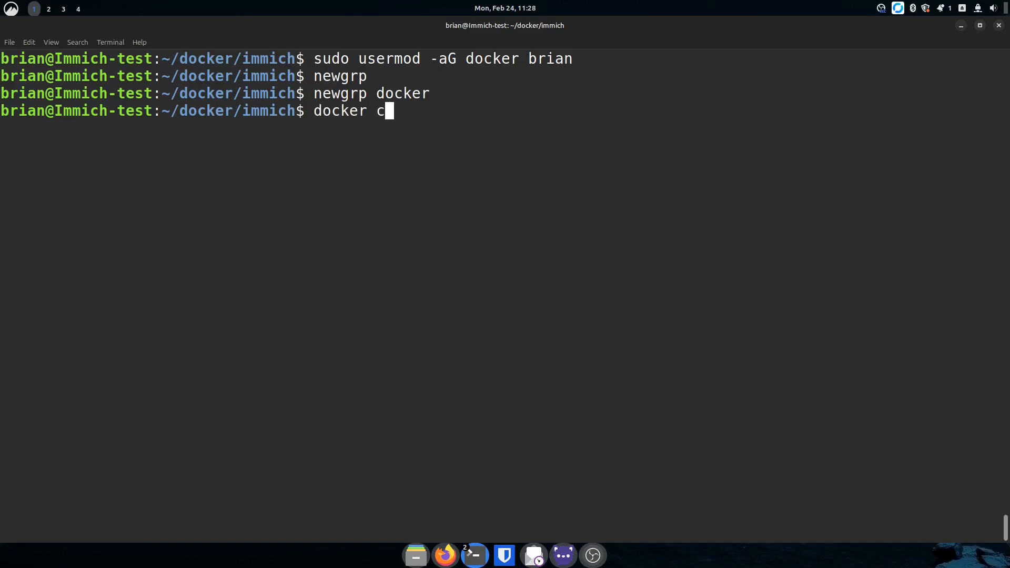
type("ompose pull")
key("Return")
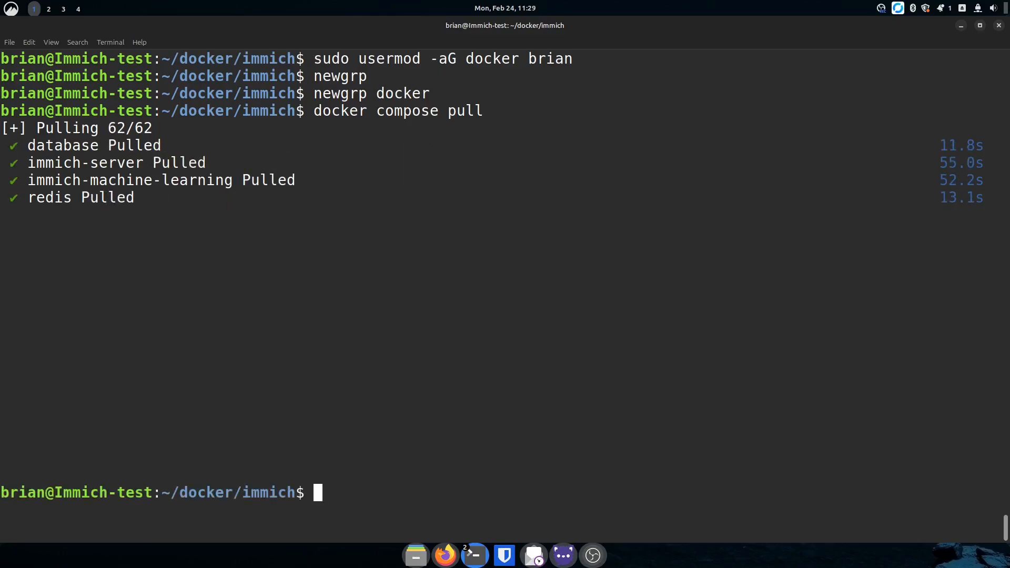
key("ctrl+l")
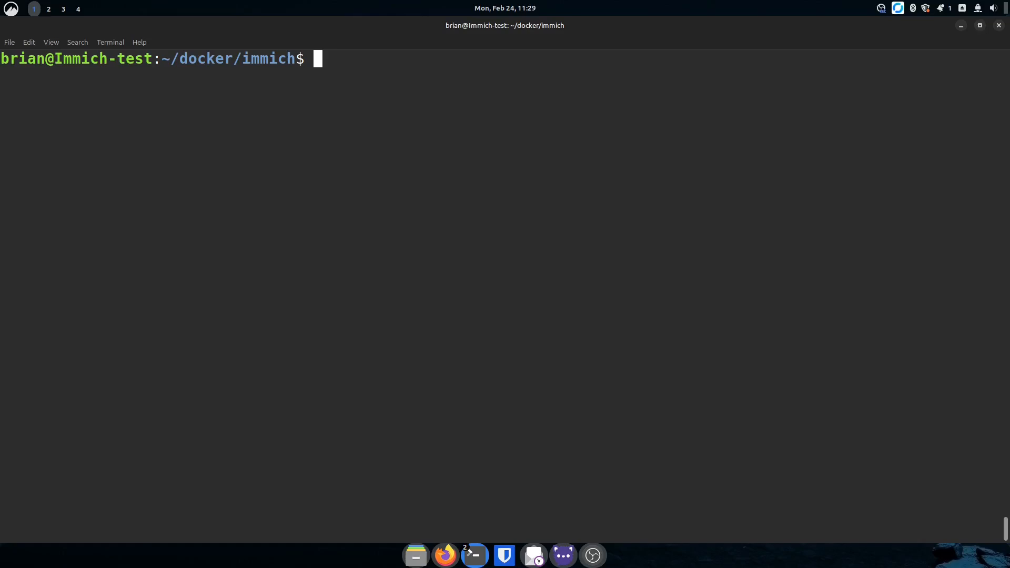
- Run docker compose up -d && docker compose logs -f and watch until Immich Microservices runs v1.126.1
type("docker co")
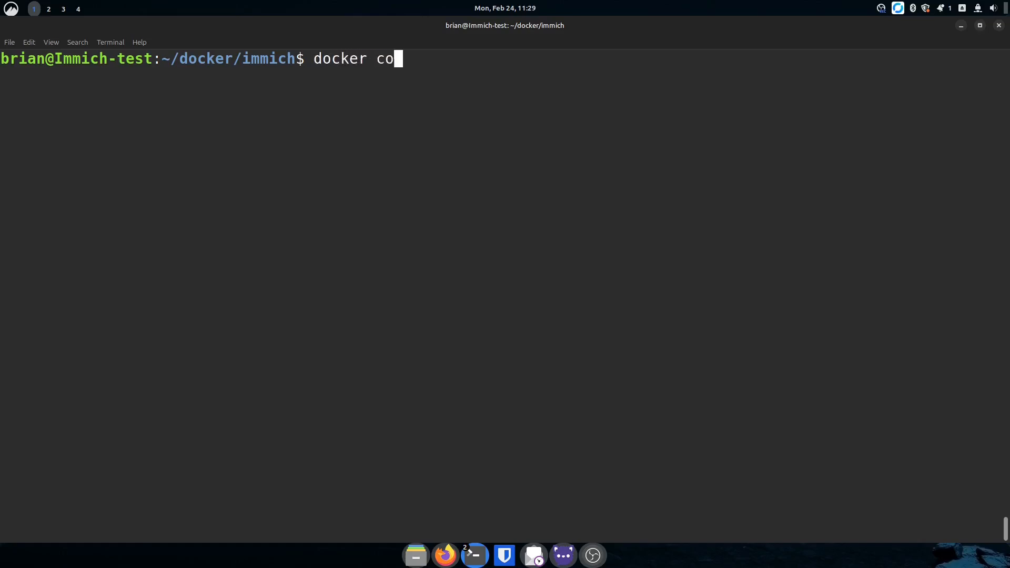
type("mpose up ")
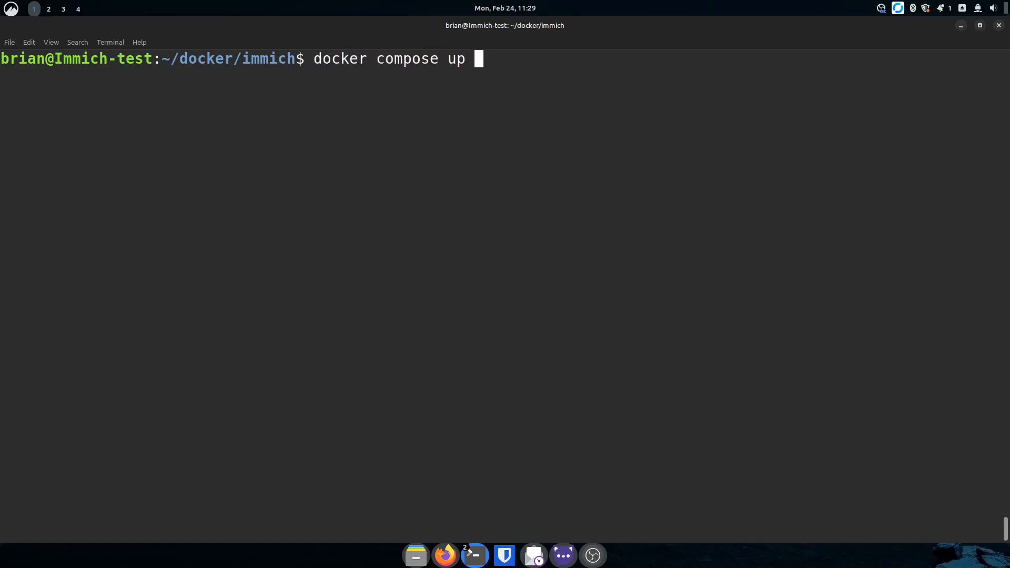
type("-d &&")
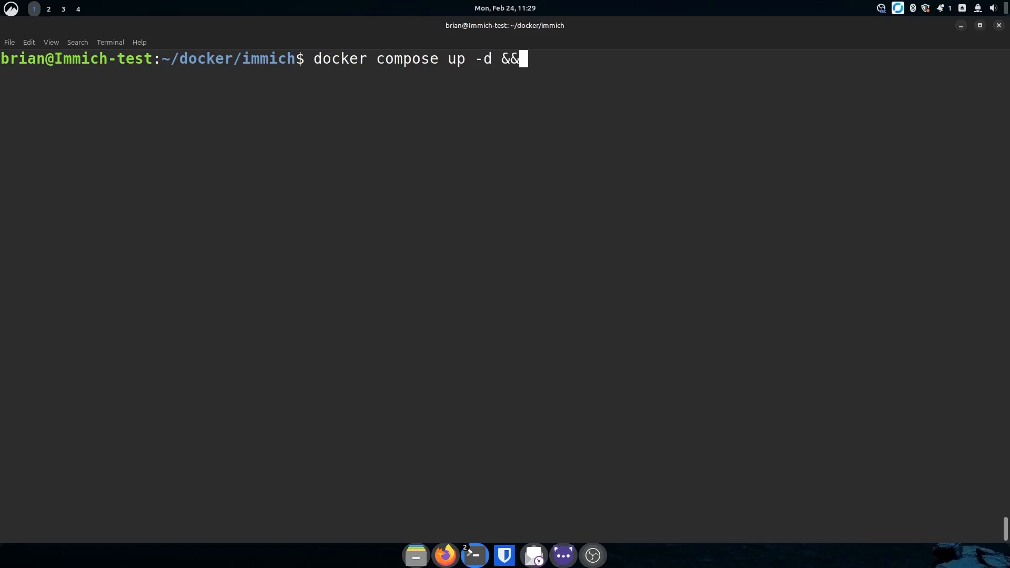
type(" docker ")
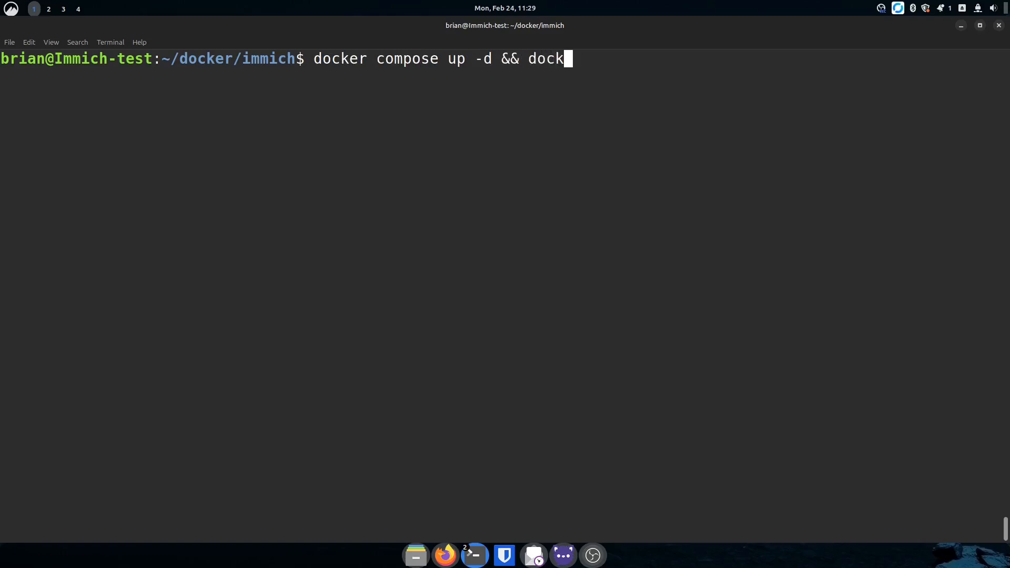
type("compose logs -f")
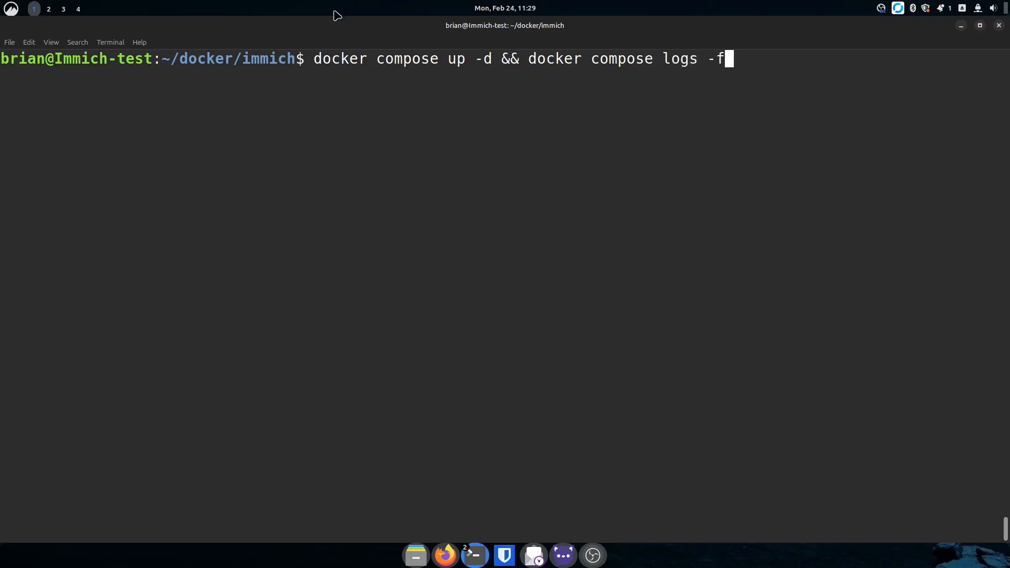
left_click_drag(314, 61, 477, 59)
left_click_drag(525, 62, 747, 58)
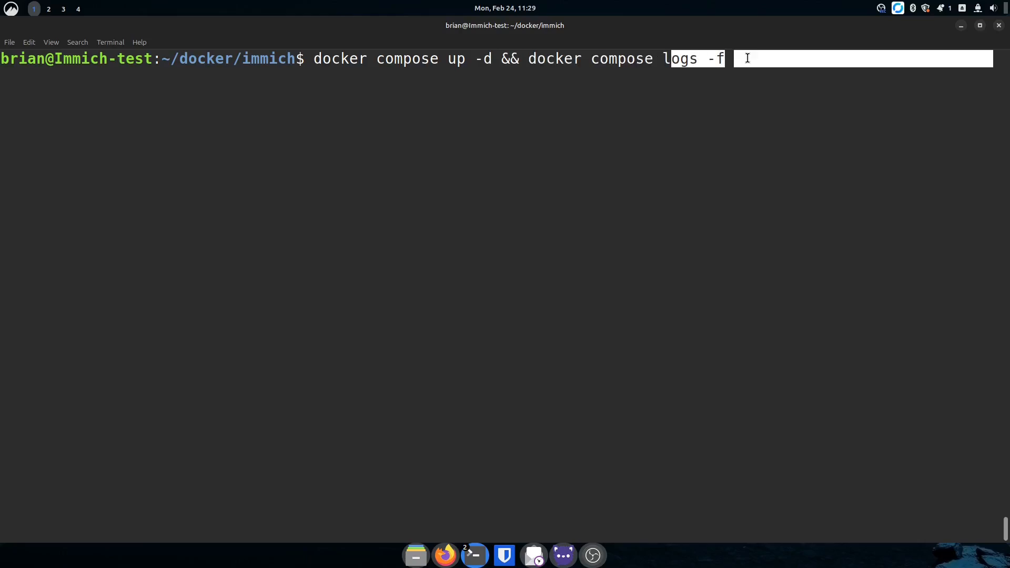
left_click(757, 79)
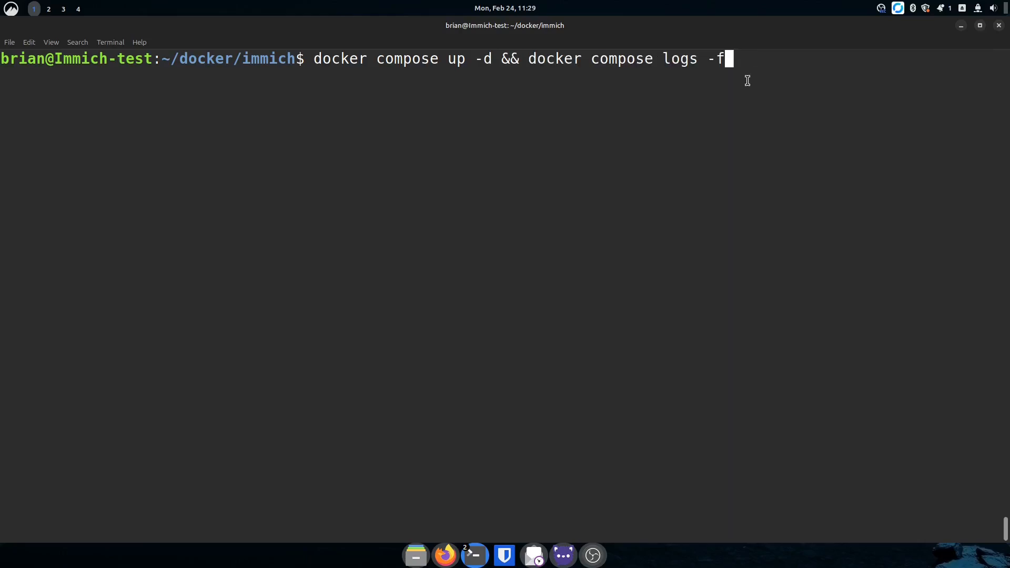
key("Return")
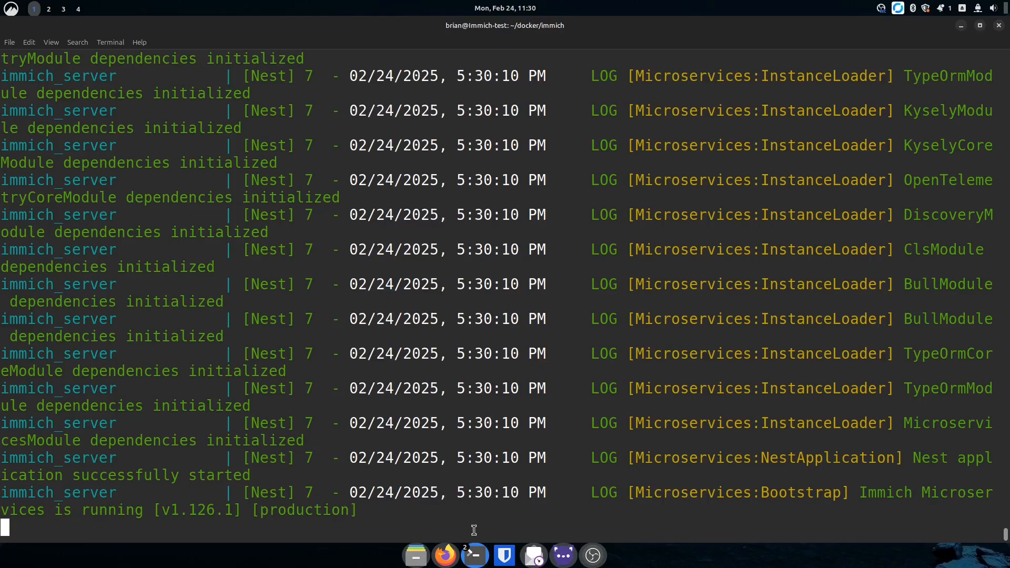
- Load Immich at 192.168.10.32:2283 after 192.168.10.34 fails, then return to the Homepage dashboard
left_click(447, 555)
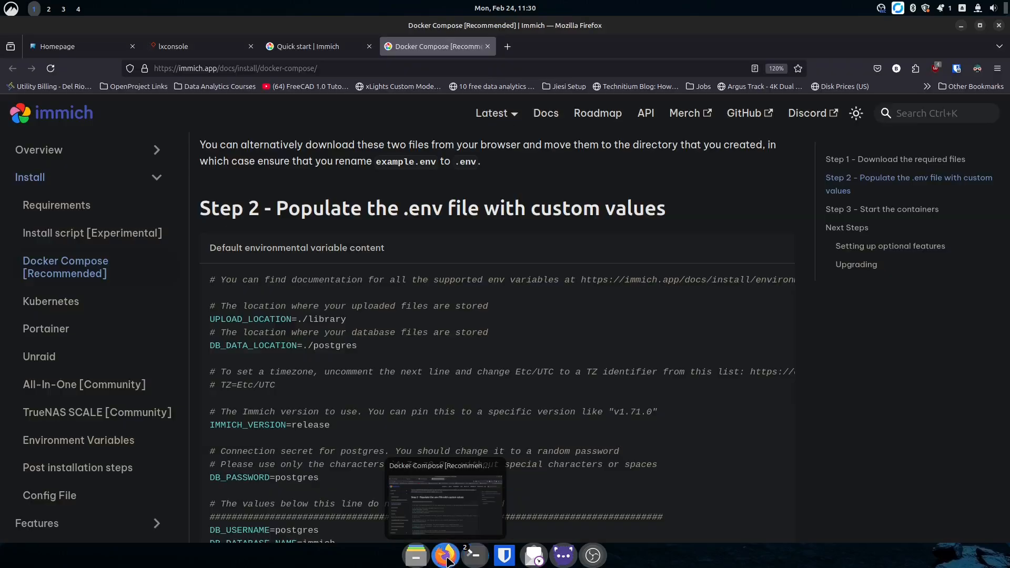
left_click(509, 48)
type("192.")
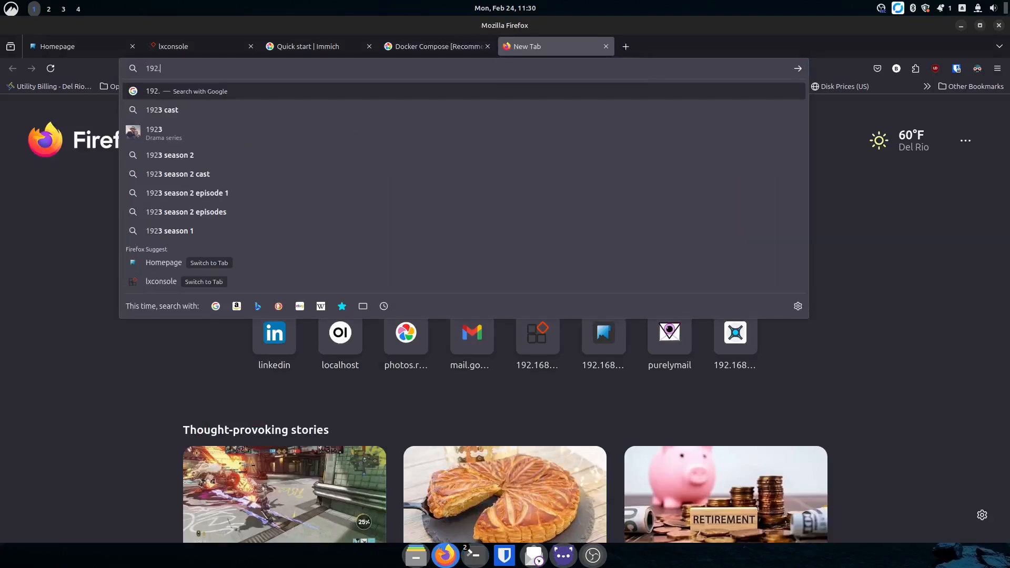
type("168.10.")
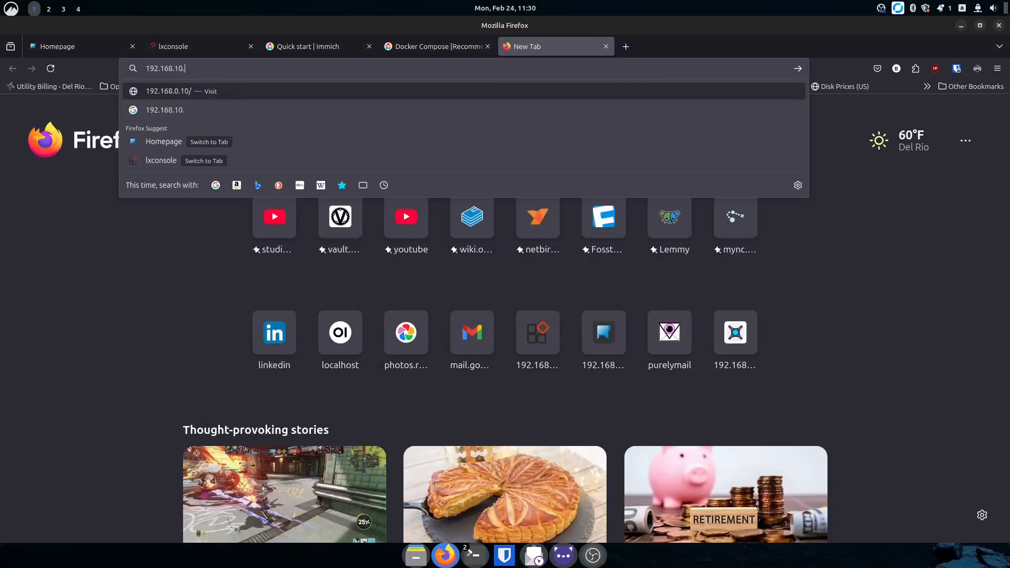
type("3")
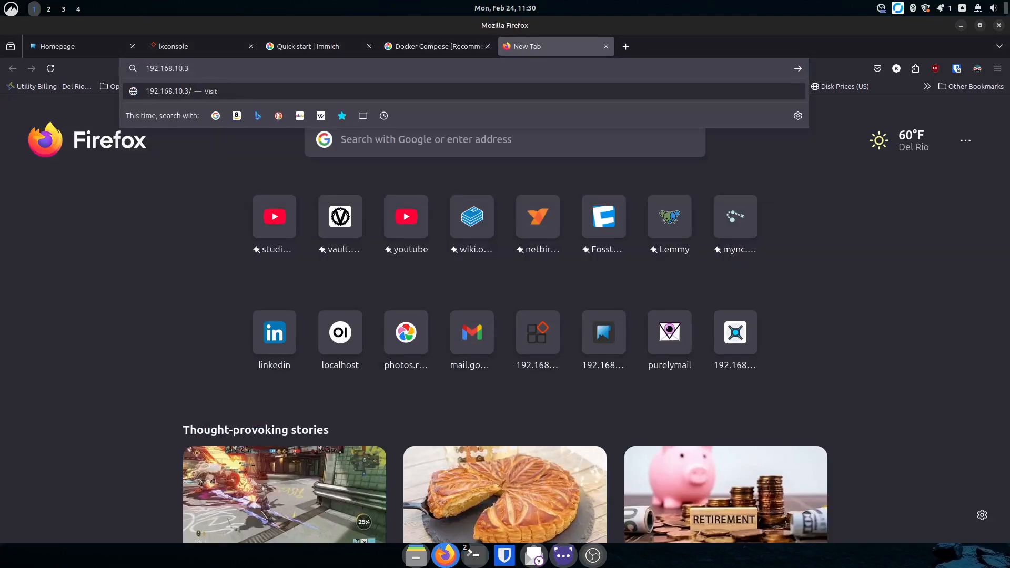
type("4:2283")
key("Return")
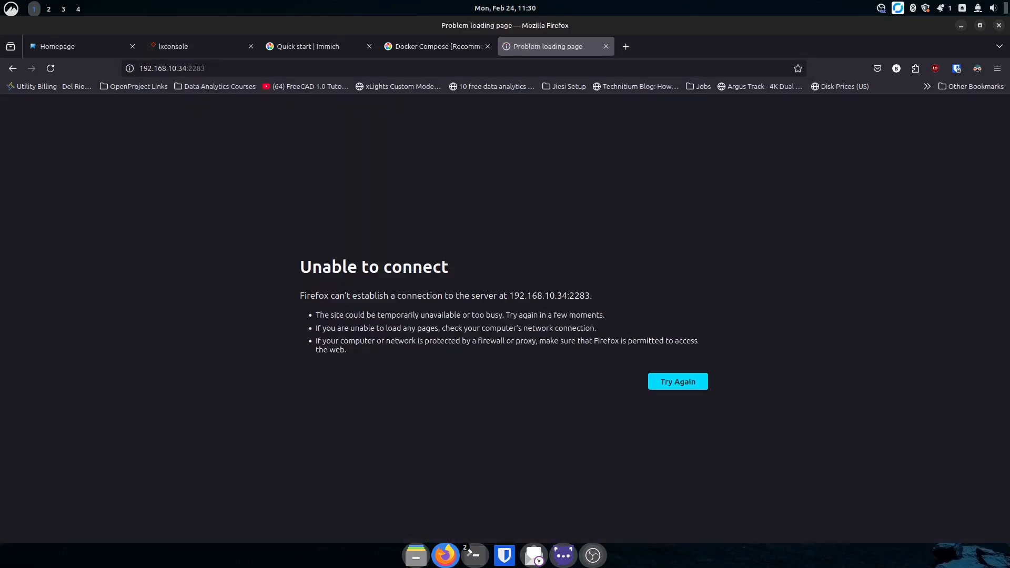
left_click(194, 47)
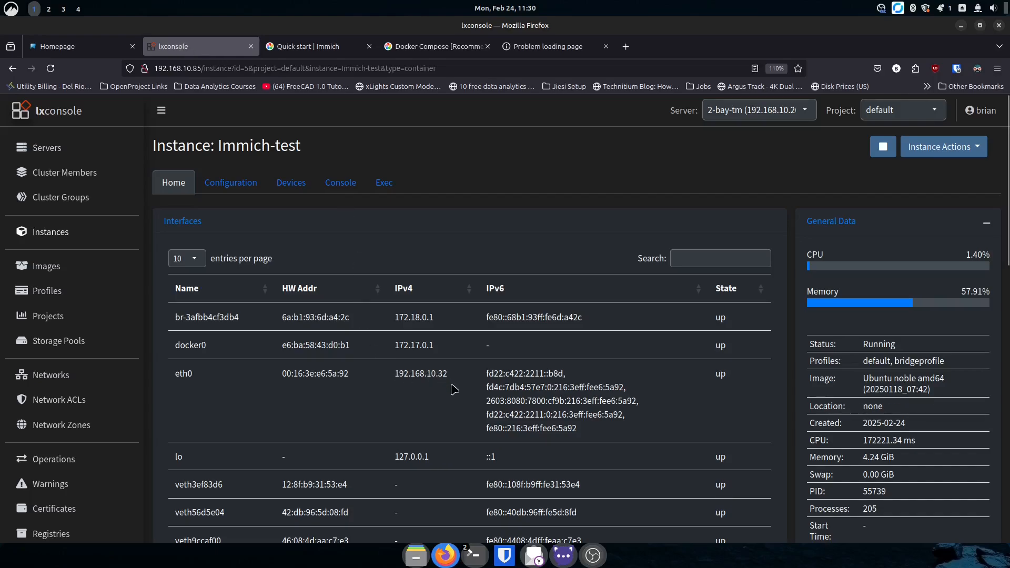
left_click(529, 51)
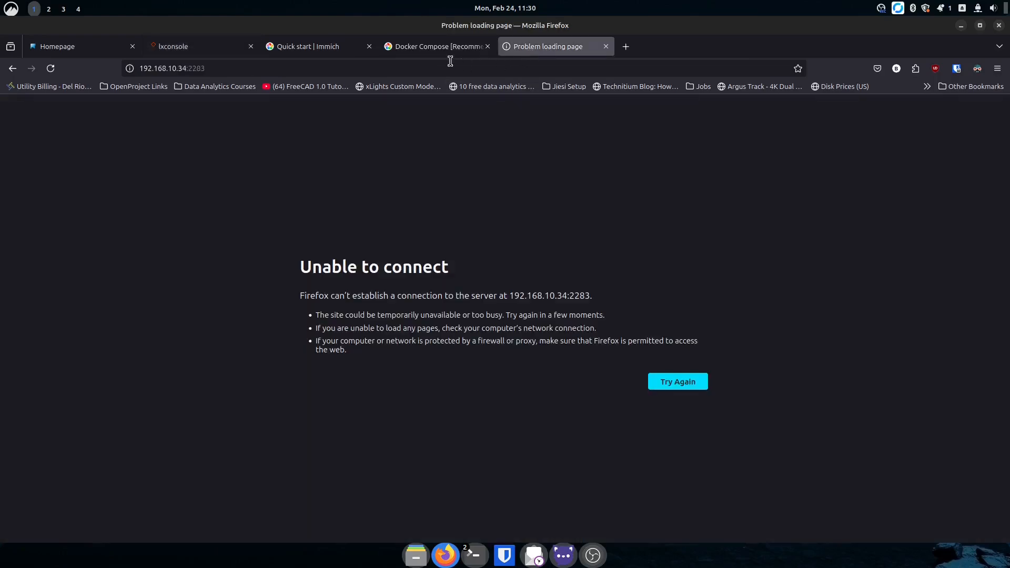
left_click(434, 64)
type("192")
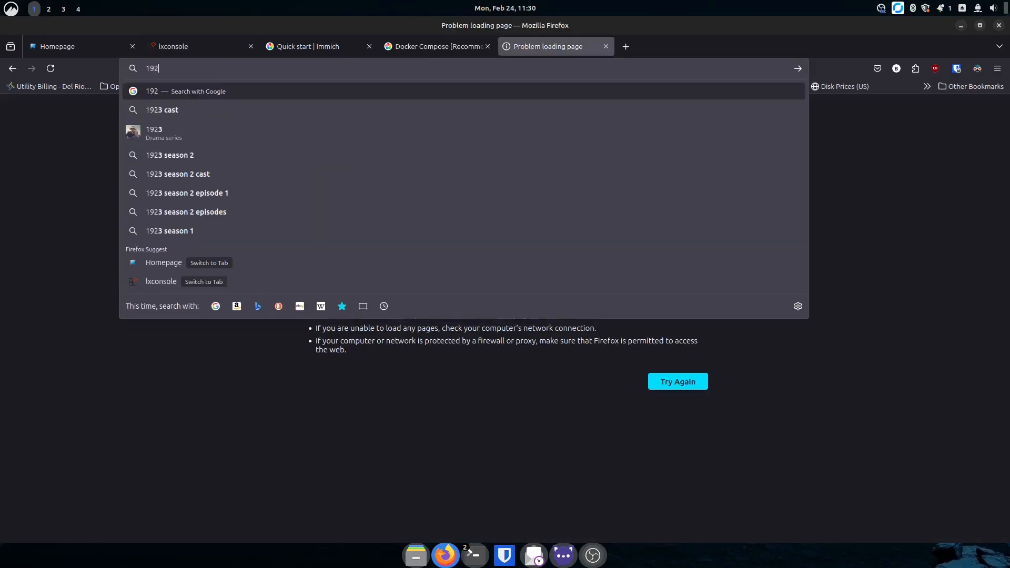
type(".168.10.32")
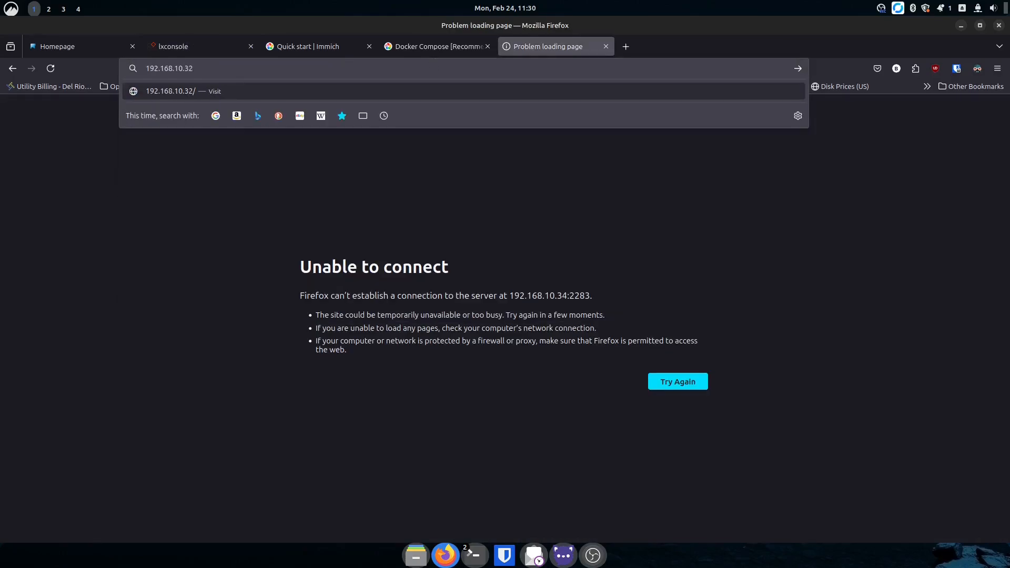
type(":2")
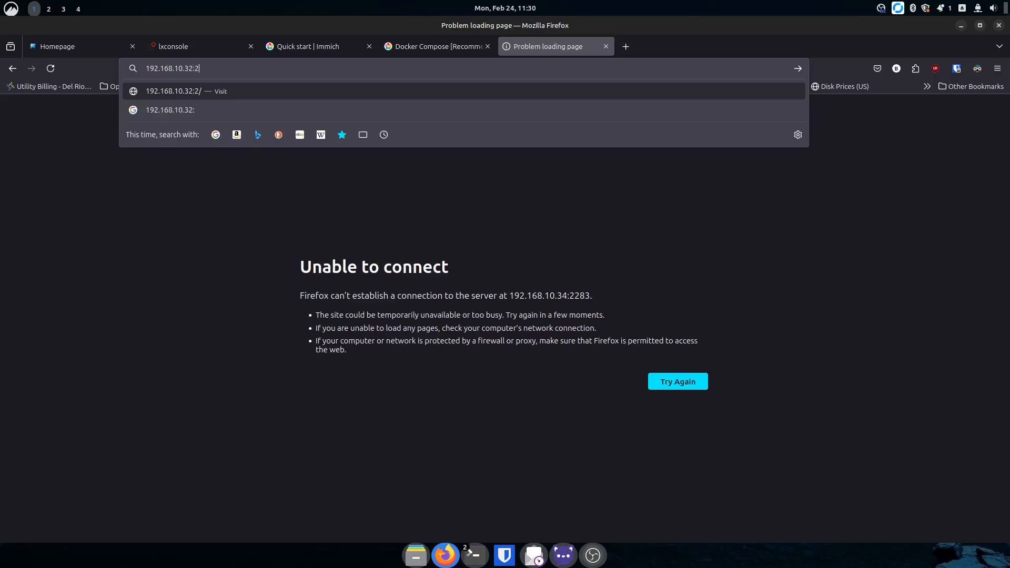
type("283")
key("Return")
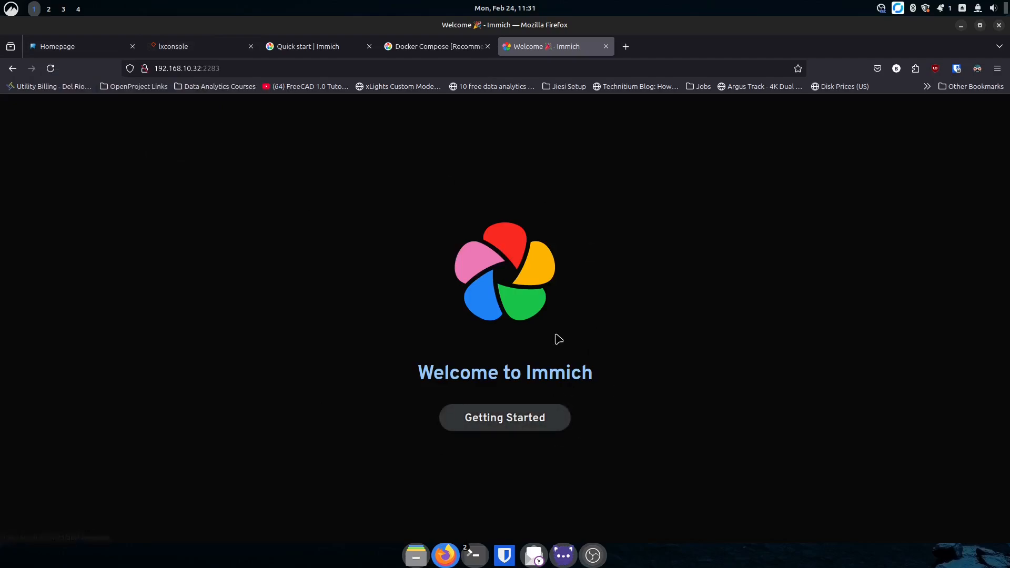
left_click(84, 48)
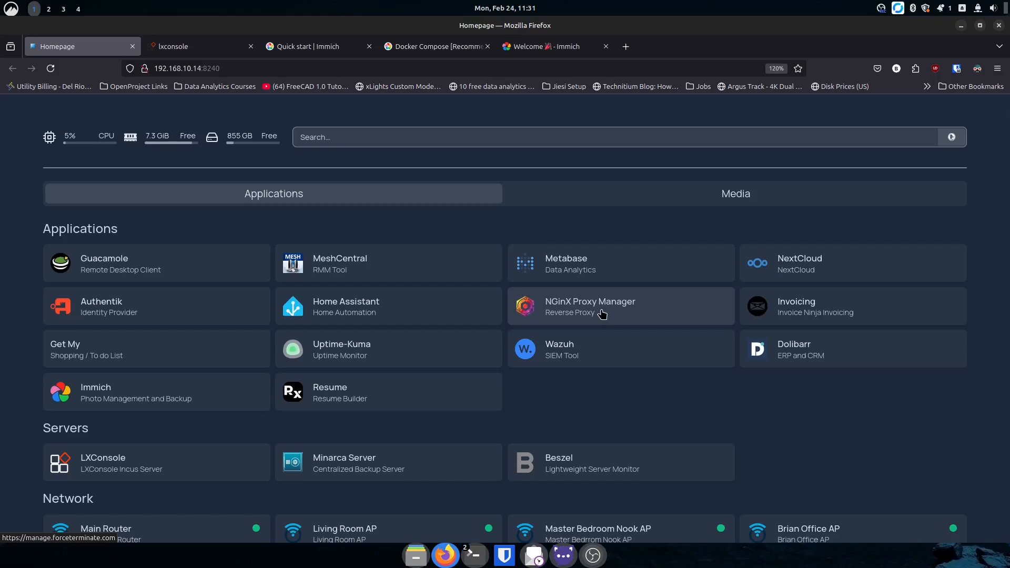
- Sign in to Nginx Proxy Manager with the administrator's saved login and open the Proxy Hosts list
left_click(626, 312)
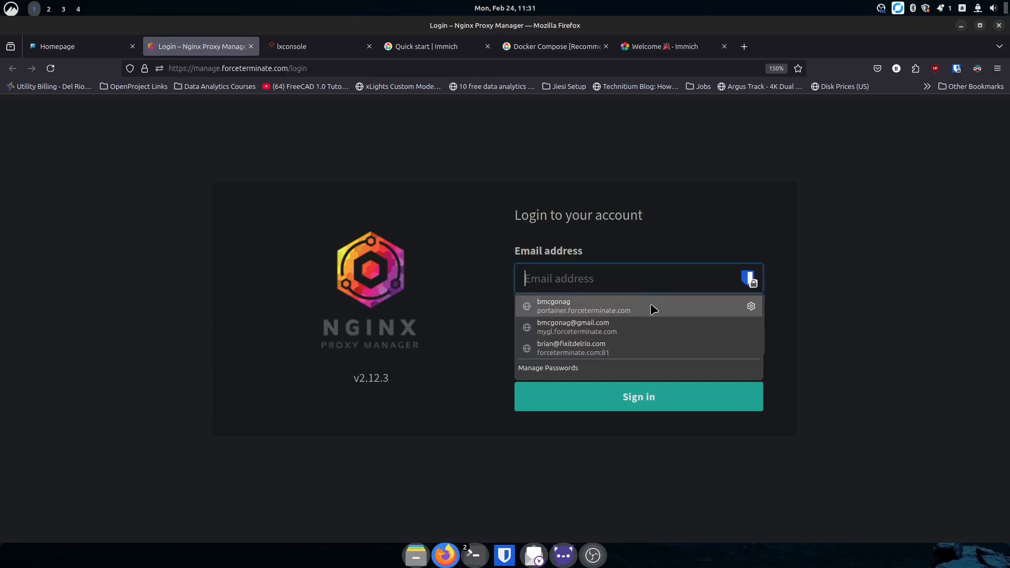
left_click(652, 308)
left_click(626, 284)
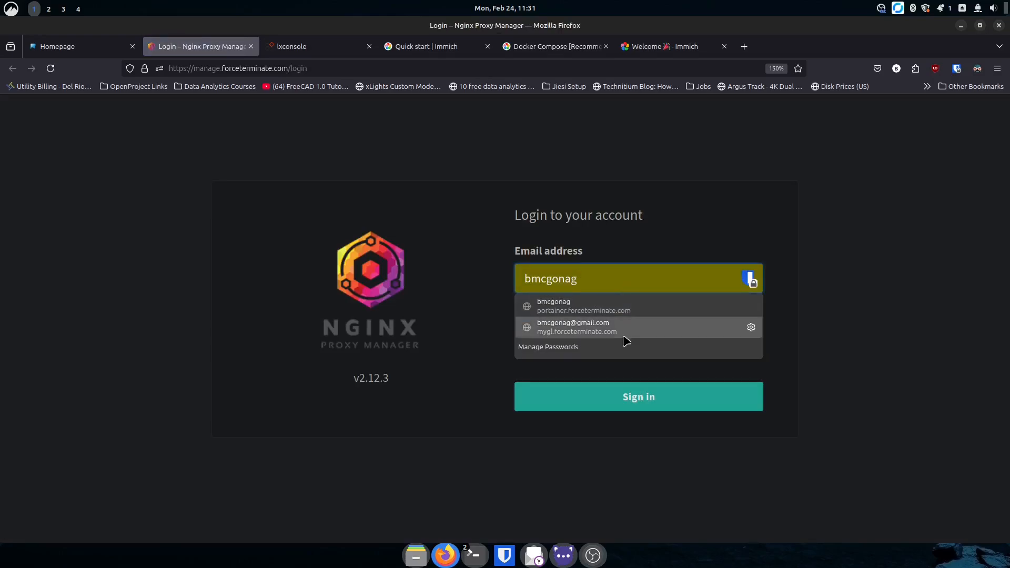
left_click(495, 344)
left_click_drag(588, 287, 494, 286)
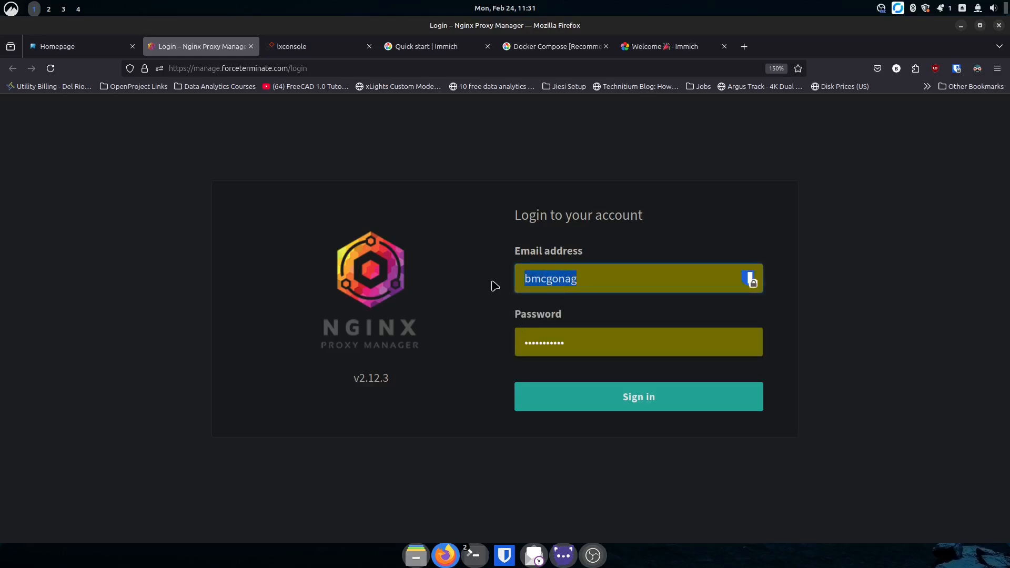
key("BackSpace")
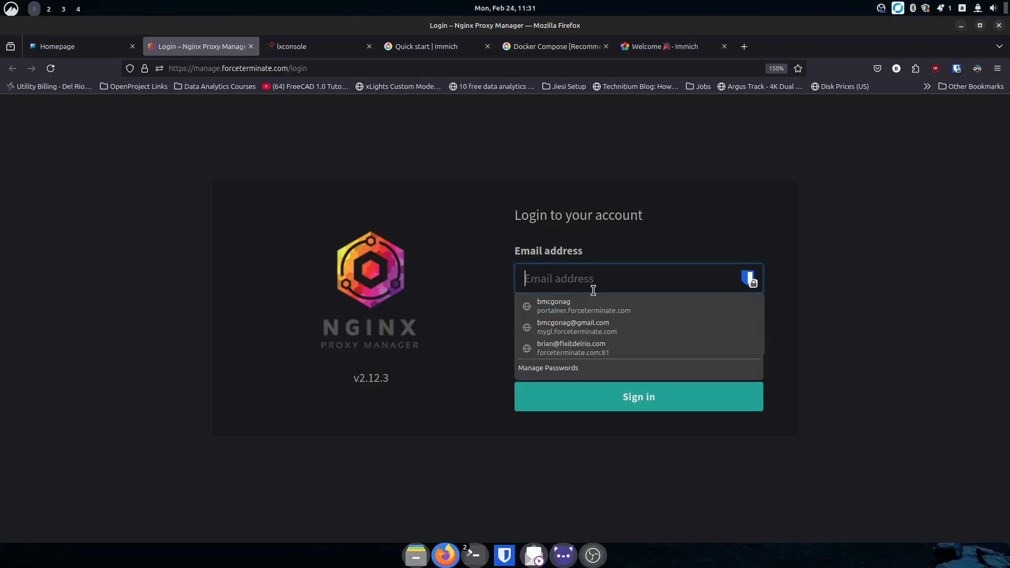
left_click(620, 344)
left_click(593, 395)
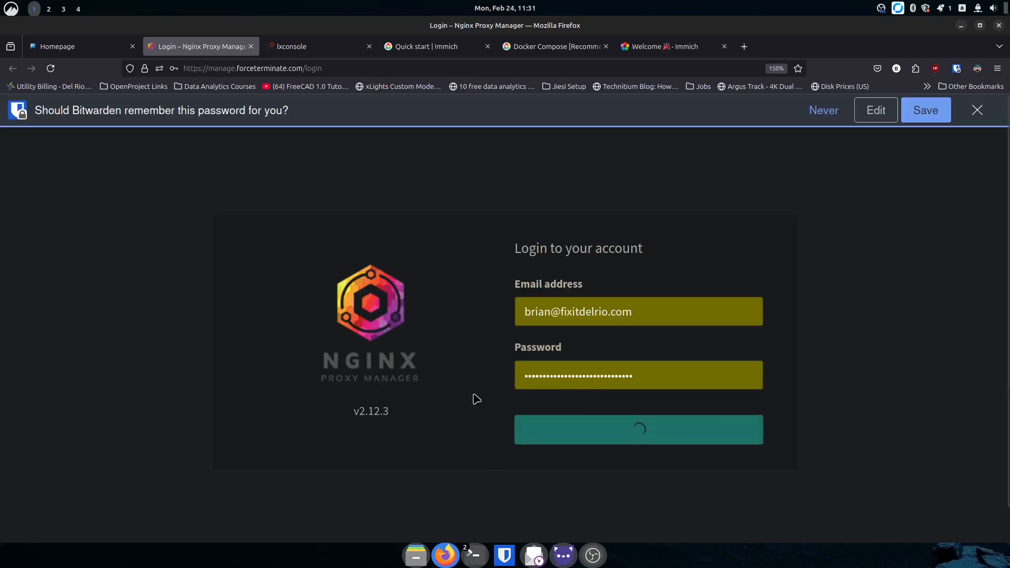
left_click(818, 113)
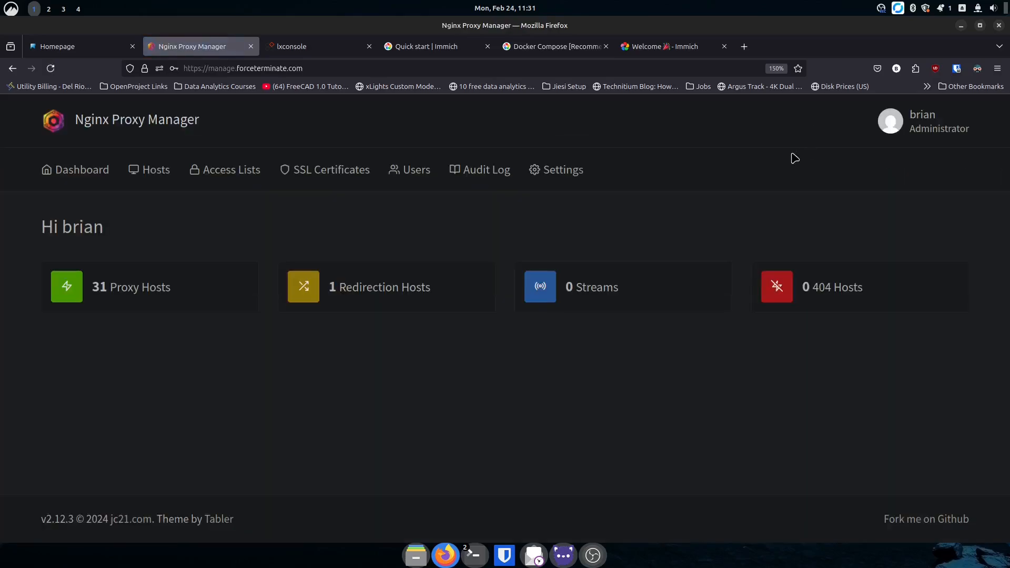
left_click(143, 293)
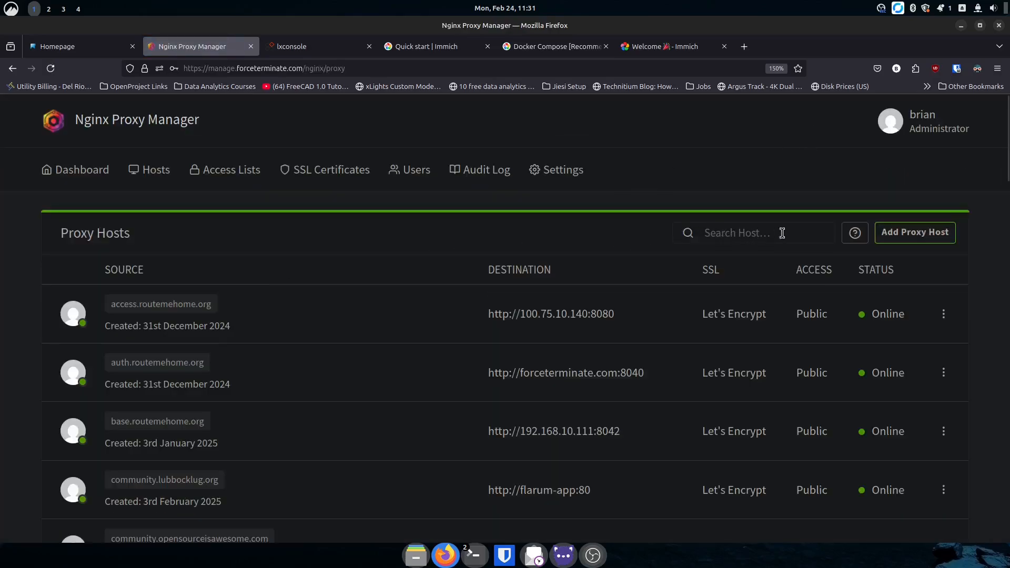
- Add a proxy host immich.routemehome.org forwarding to 192.168.10.32:2283 with exploit blocking and websockets
left_click(915, 232)
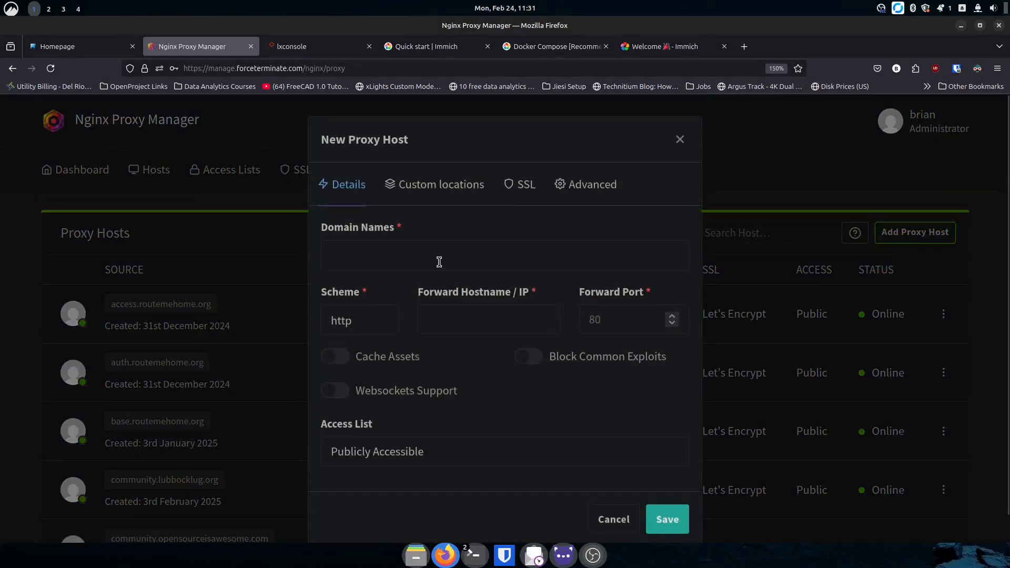
left_click(439, 262)
type("immic")
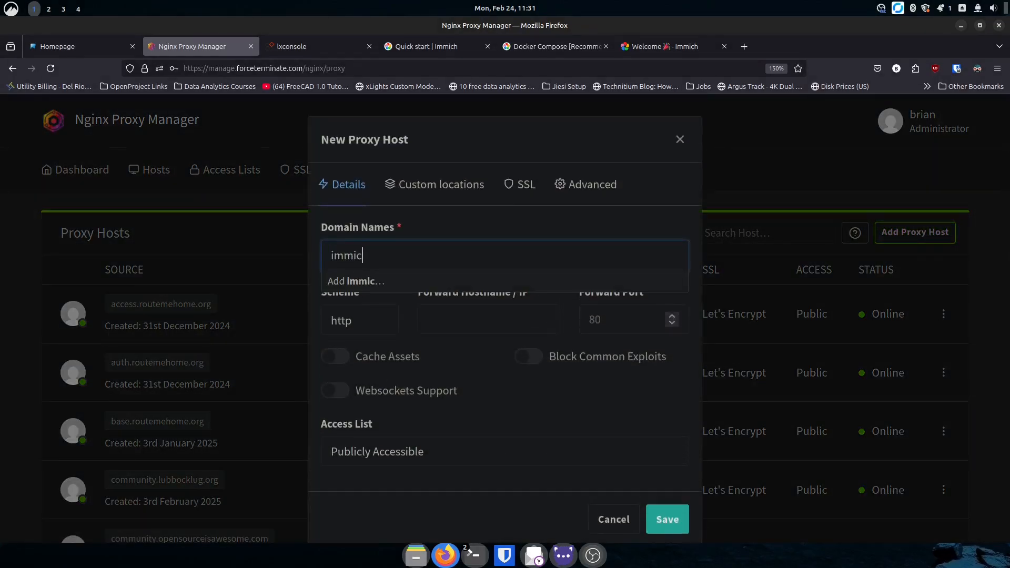
type("h.")
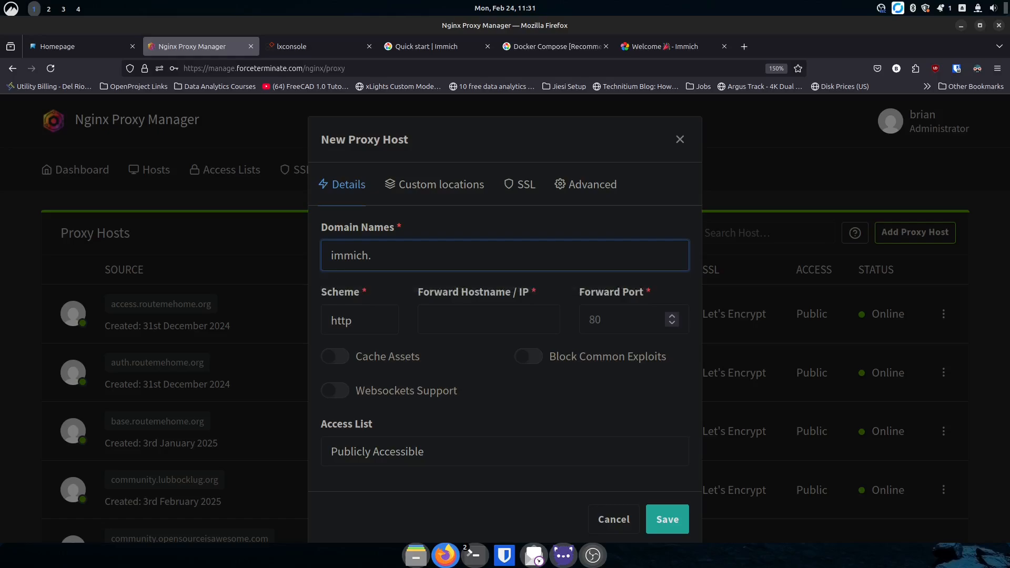
type("routemehome.org")
key("Return")
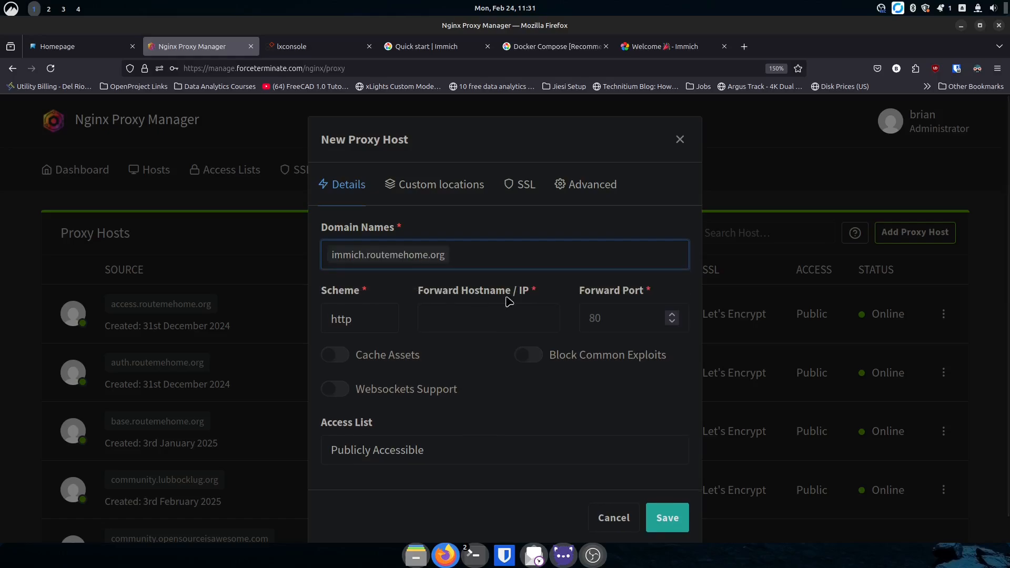
left_click(480, 317)
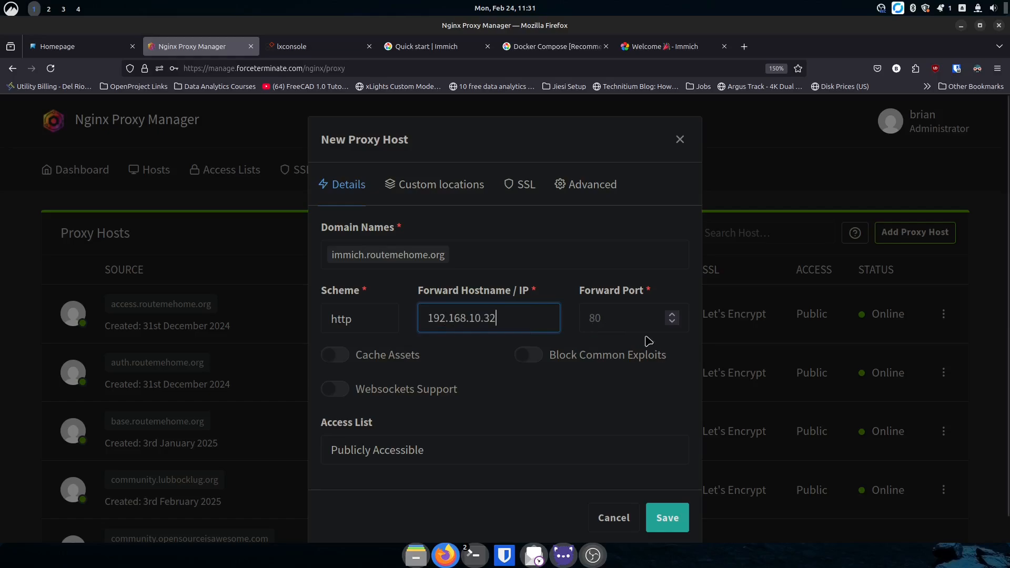
left_click(639, 321)
type("2283")
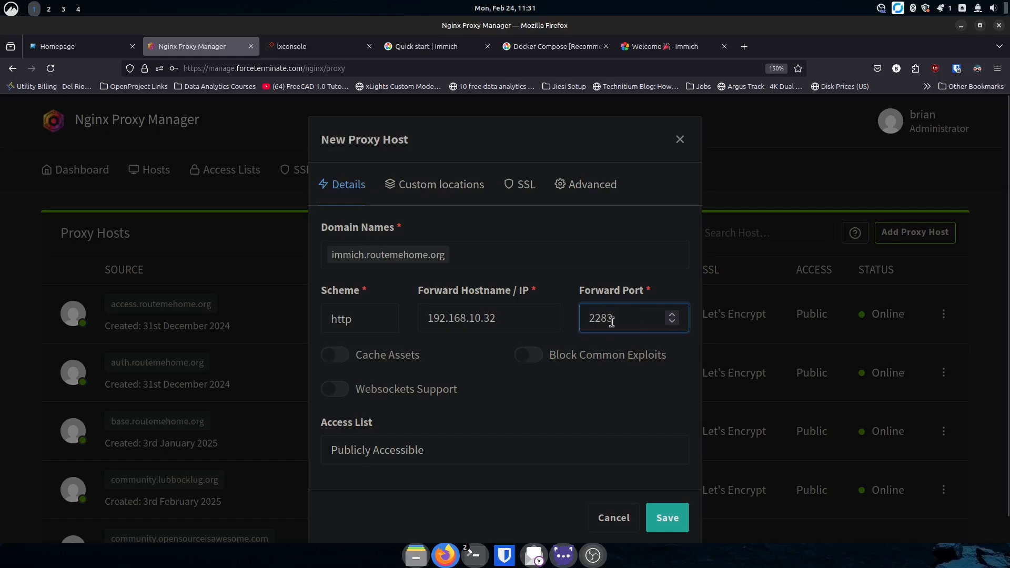
left_click(532, 355)
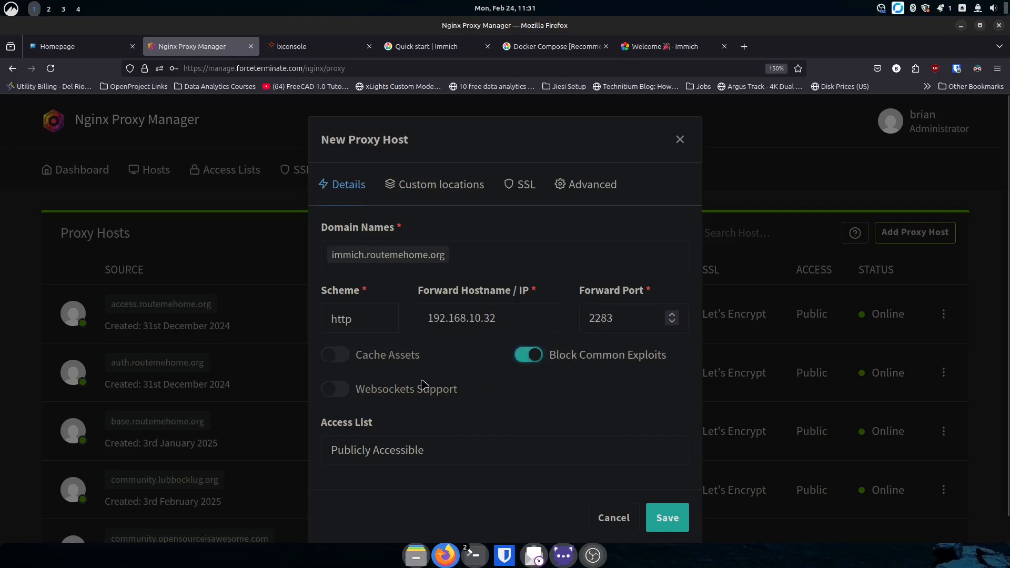
left_click(342, 393)
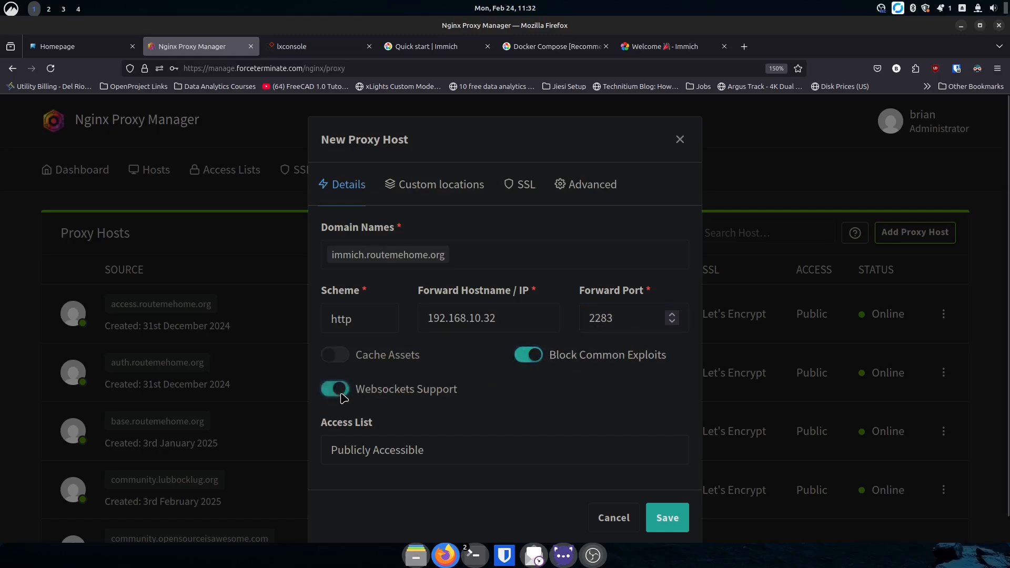
- Request a new Let's Encrypt certificate, agree to its terms, and save the proxy host
left_click(529, 187)
left_click(440, 261)
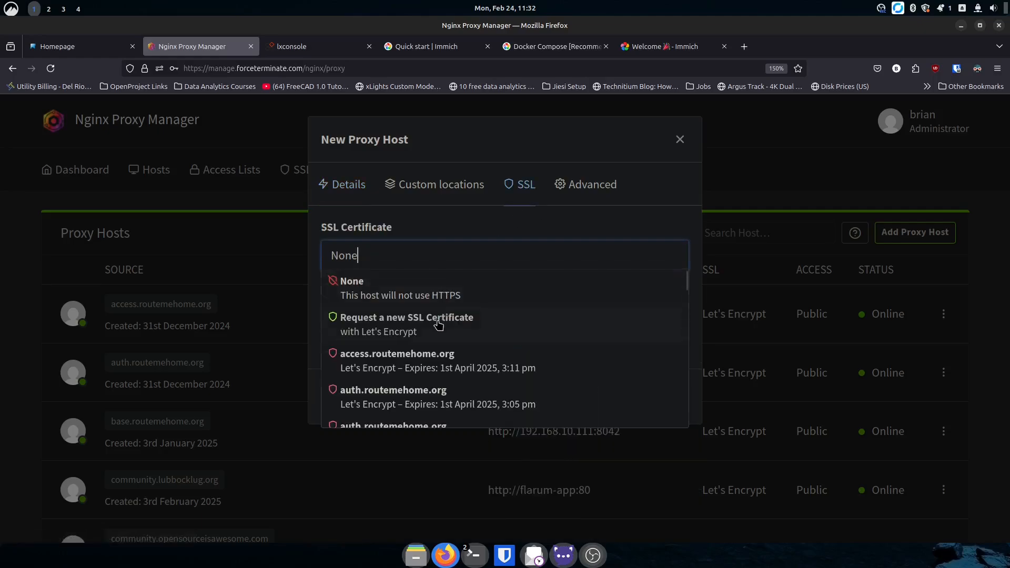
left_click(439, 319)
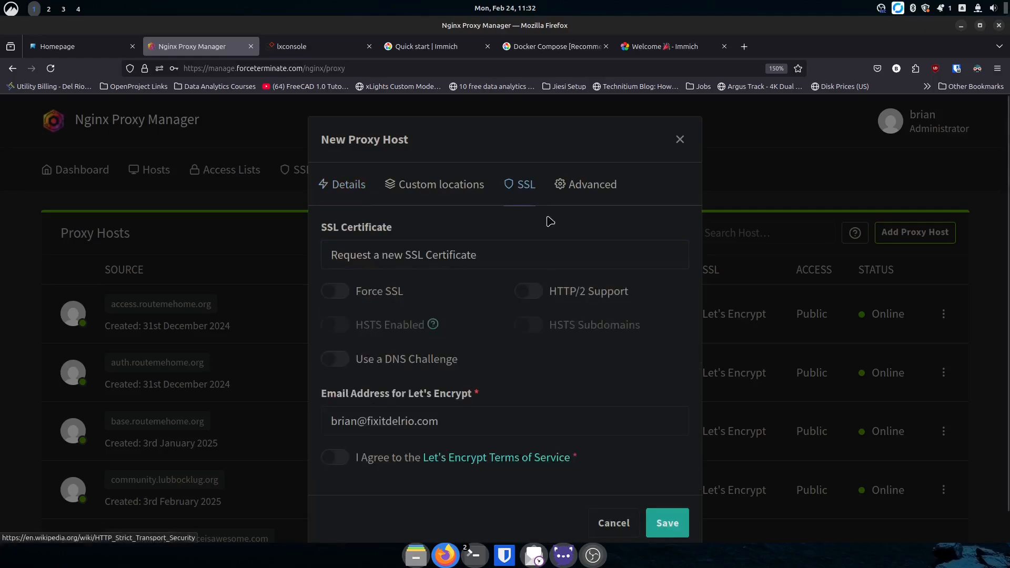
left_click(343, 457)
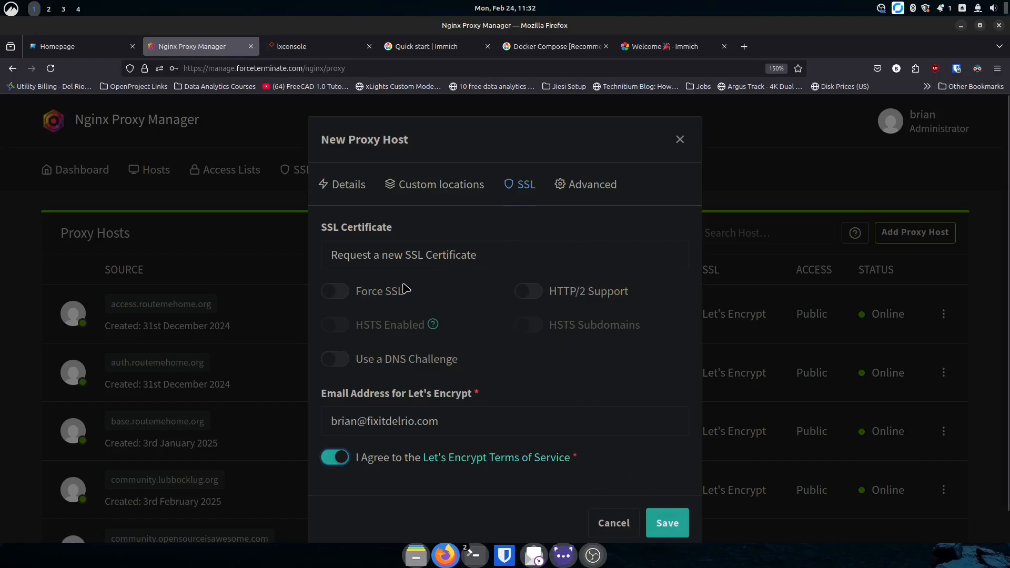
left_click(665, 527)
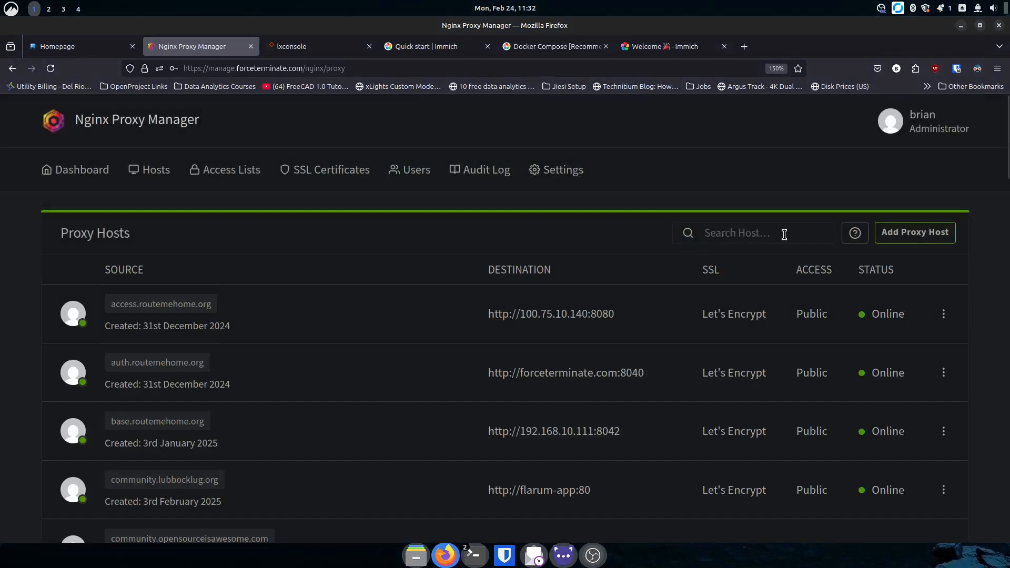
- Search the proxy hosts for 'imm' and open the immich host for editing
left_click(784, 234)
type("immich")
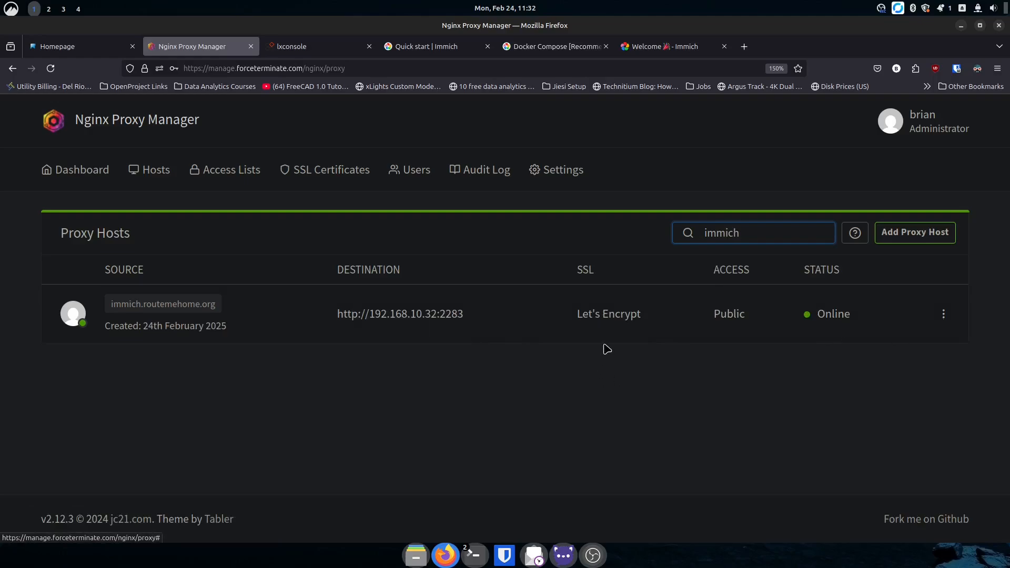
left_click(944, 318)
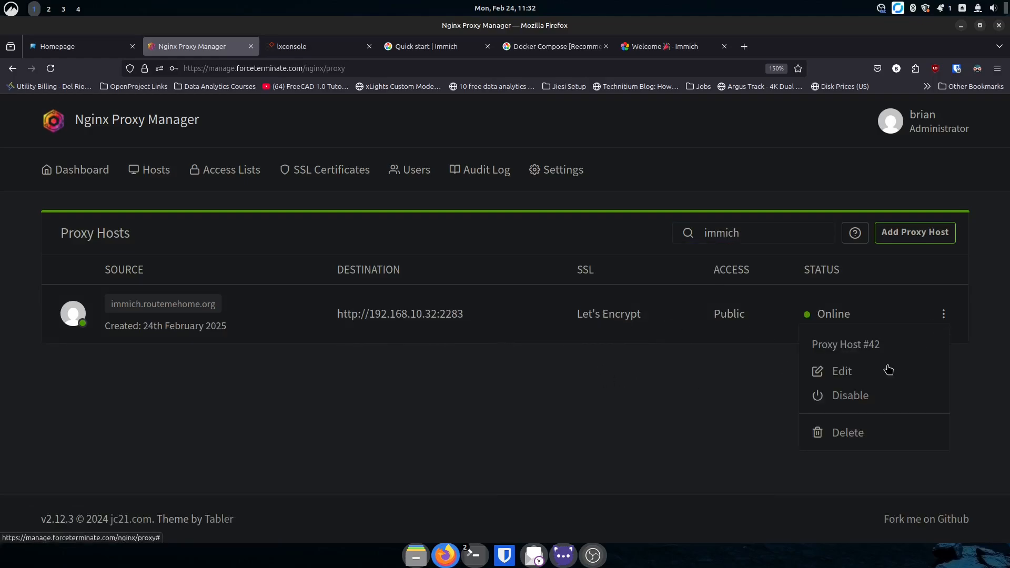
left_click(842, 377)
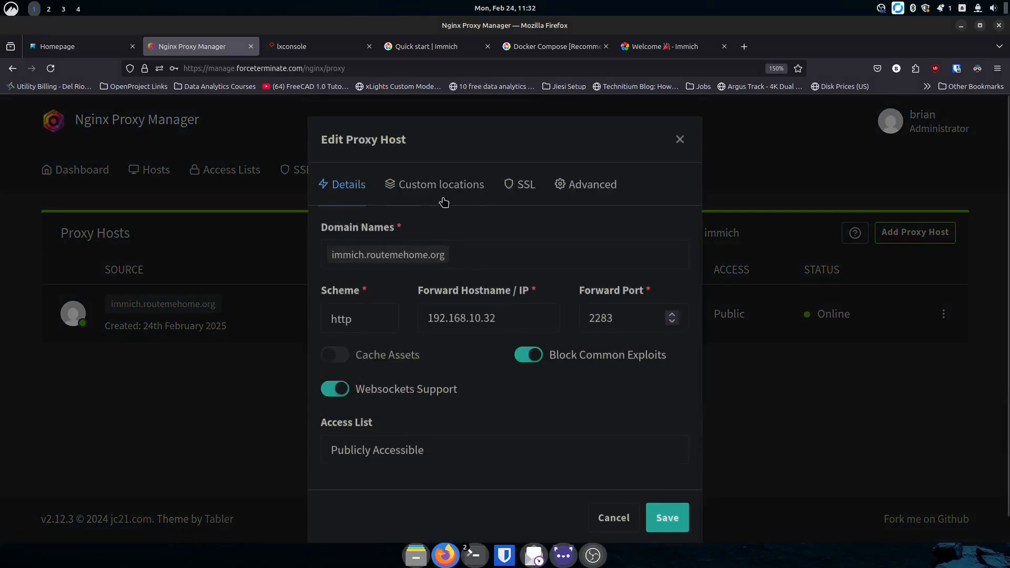
- Enable Force SSL, HTTP/2, HSTS and HSTS Subdomains, save, and open immich.routemehome.org
left_click(524, 187)
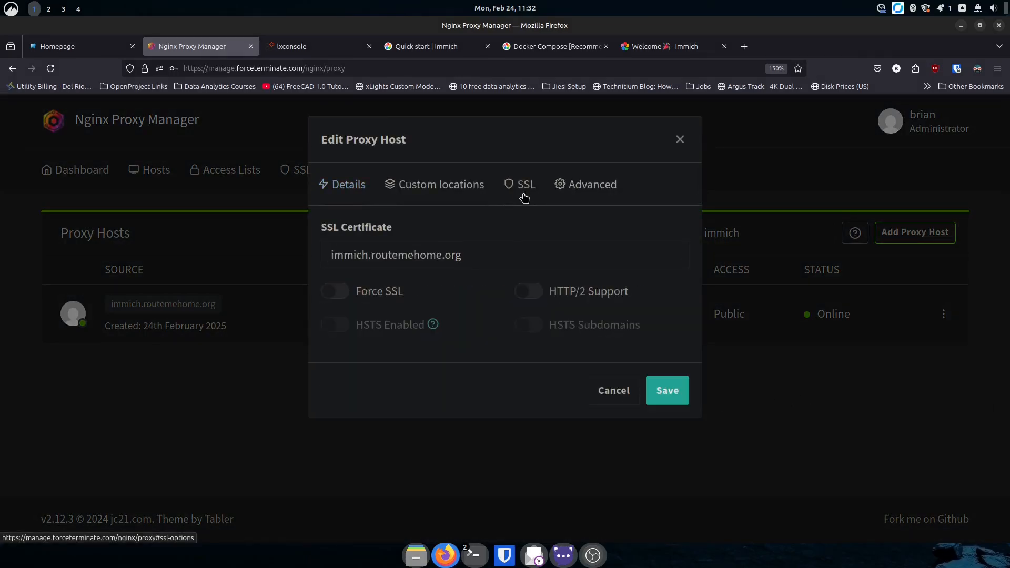
left_click(351, 293)
left_click(524, 293)
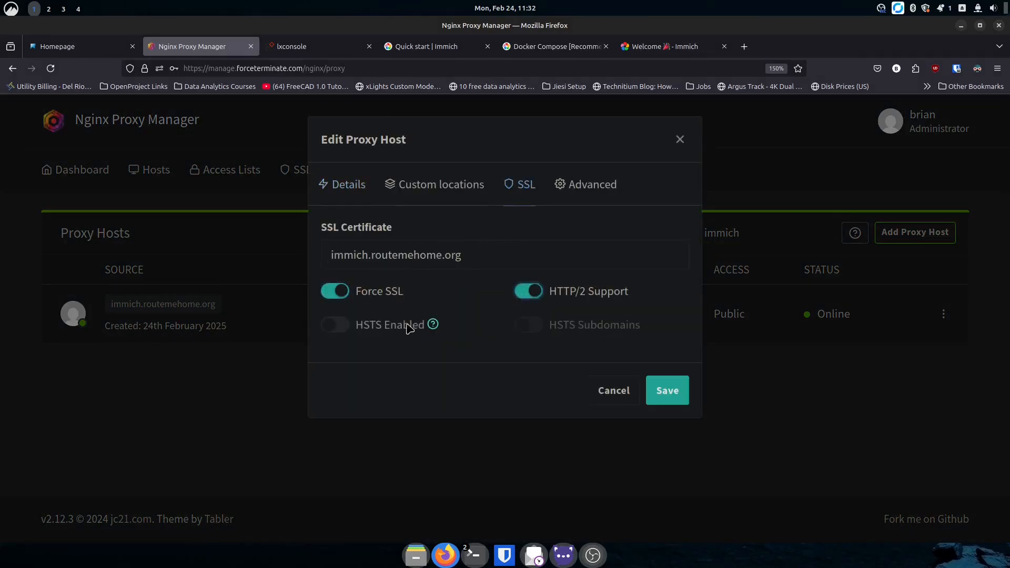
left_click(341, 325)
left_click(531, 328)
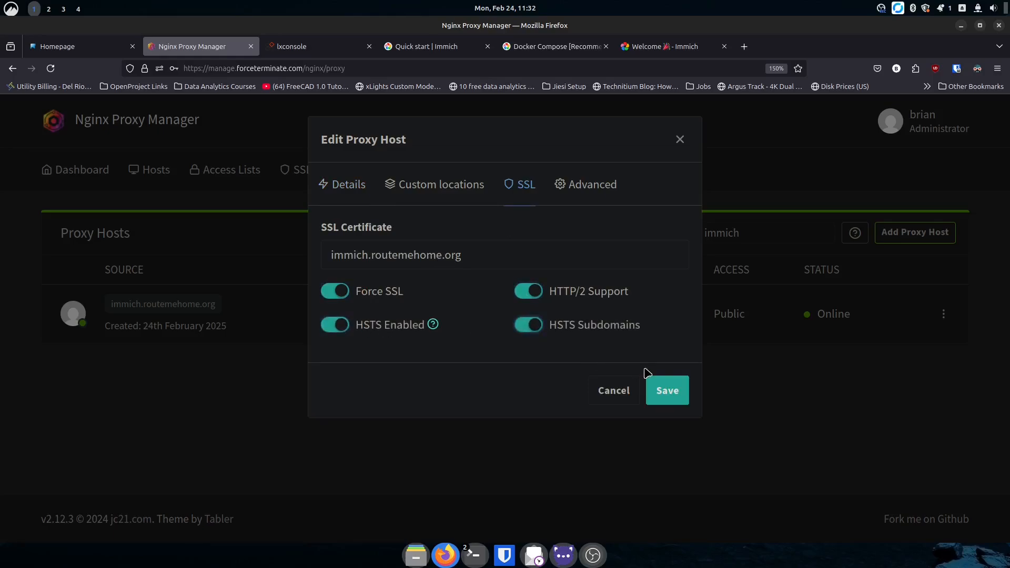
left_click(663, 391)
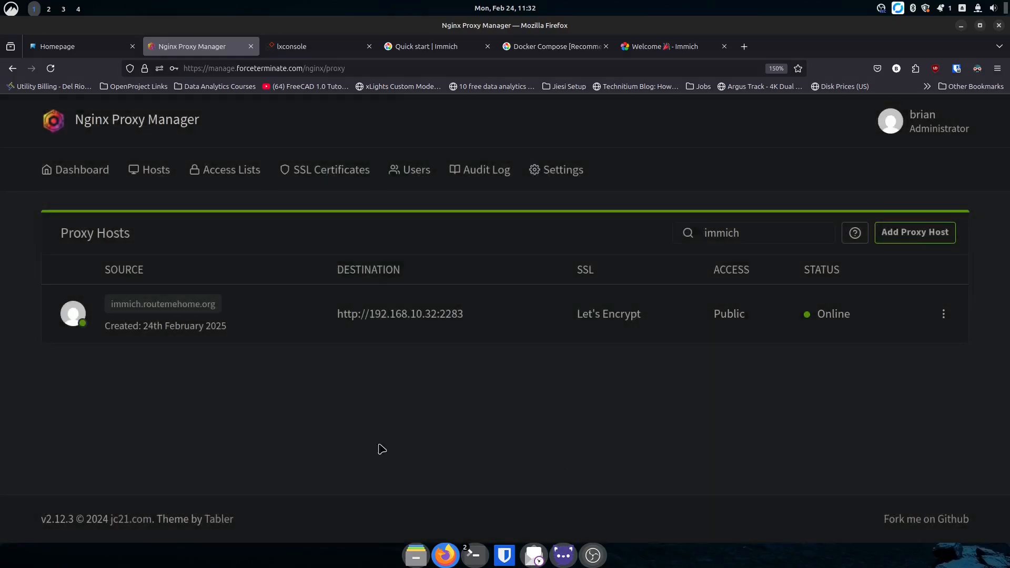
left_click(134, 302)
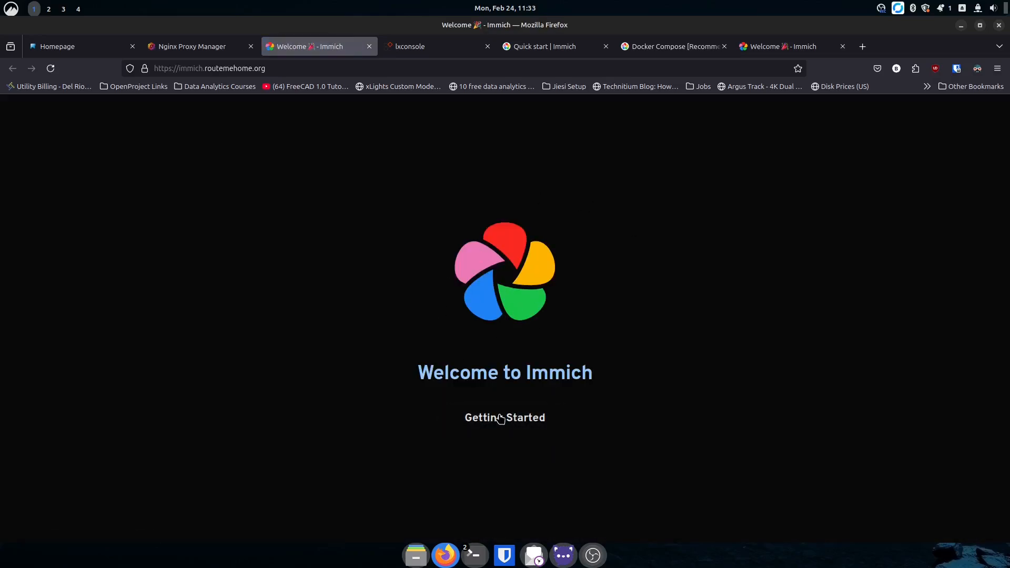
- Open Immich's admin sign-up form and enter the admin e-mail address
left_click(499, 416)
left_click(462, 317)
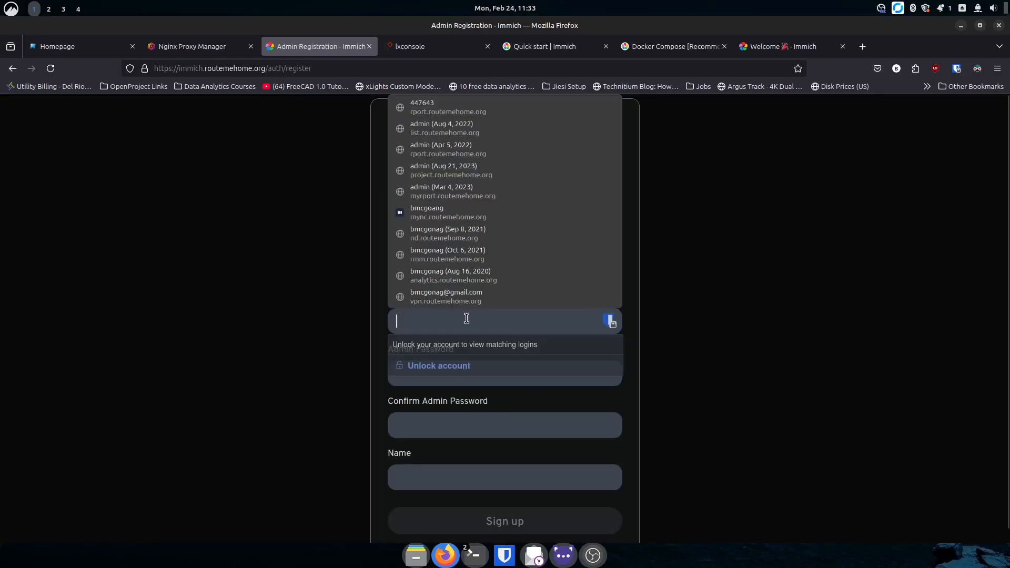
left_click(334, 305)
left_click(414, 323)
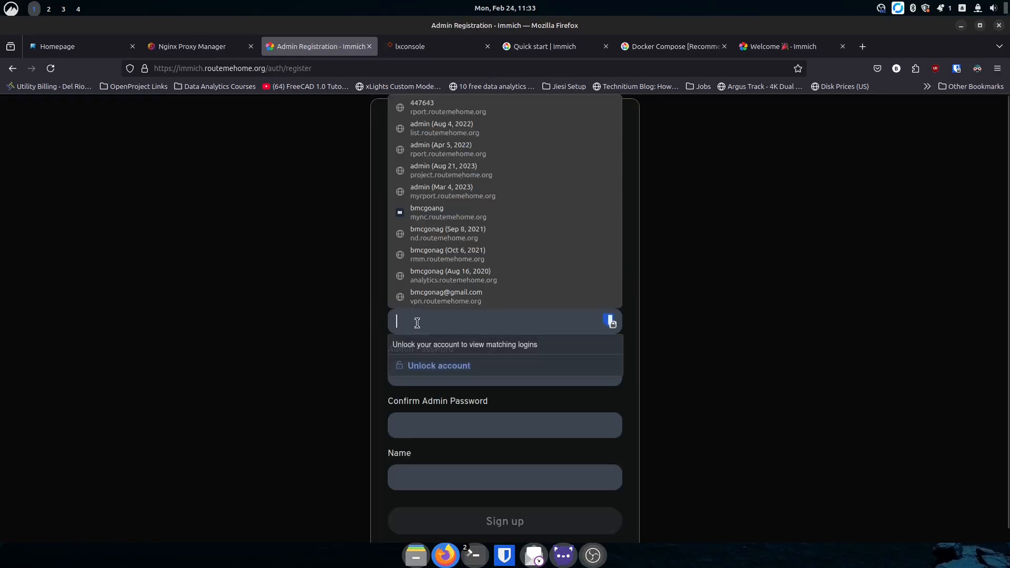
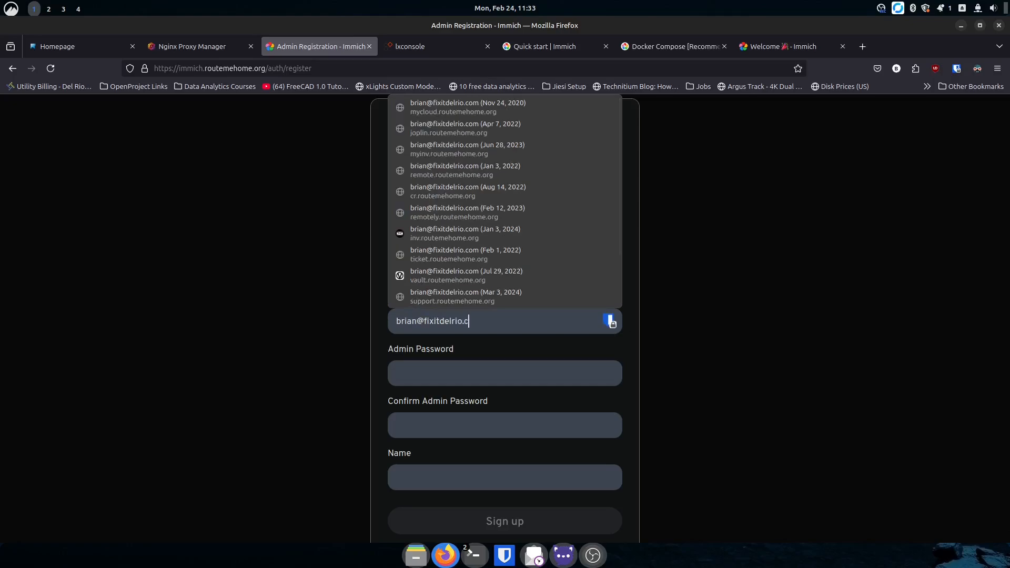
- Enter and confirm the admin password, add the display name, and sign up
key("Tab")
left_click(252, 324)
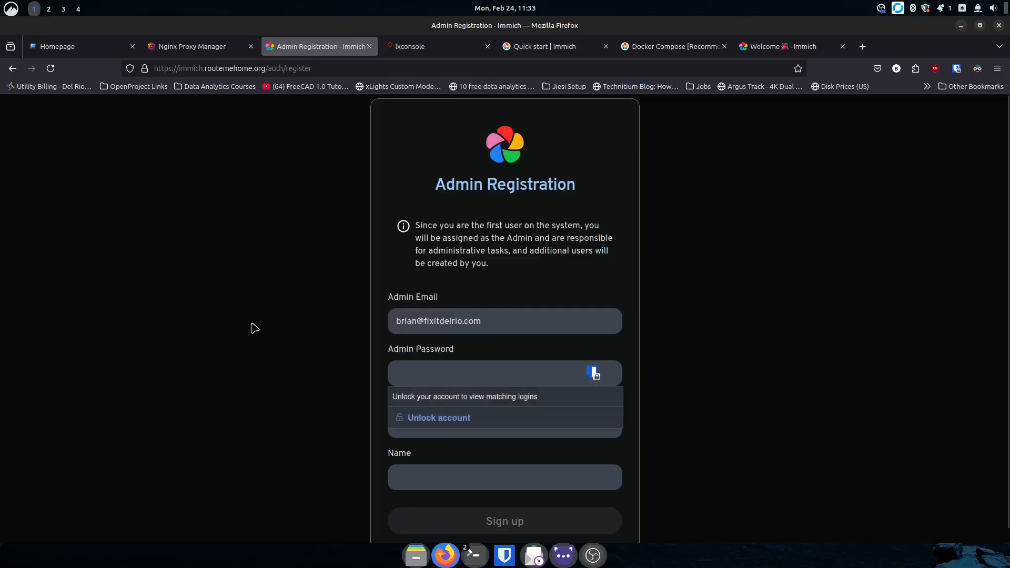
left_click(428, 377)
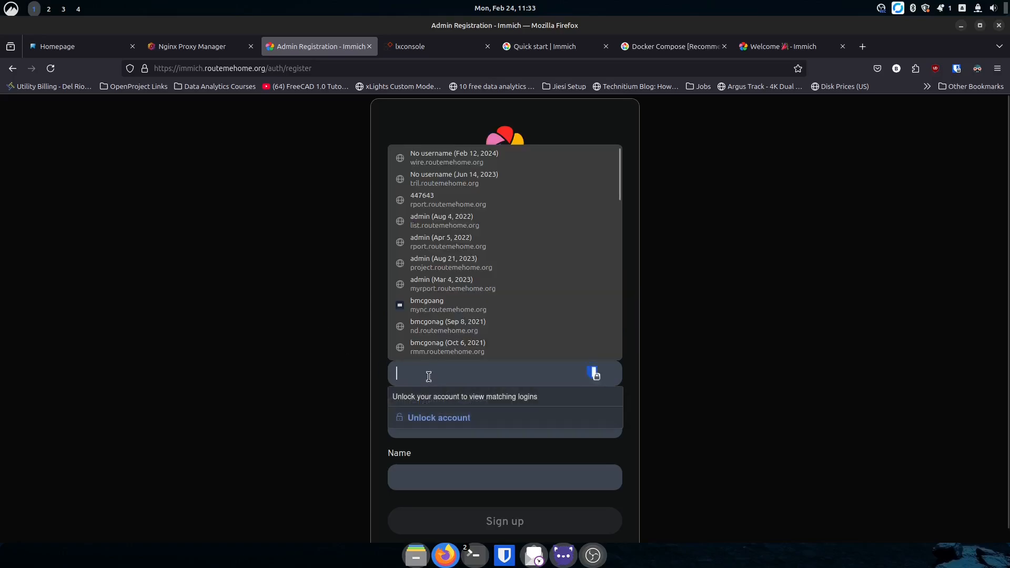
type("•••")
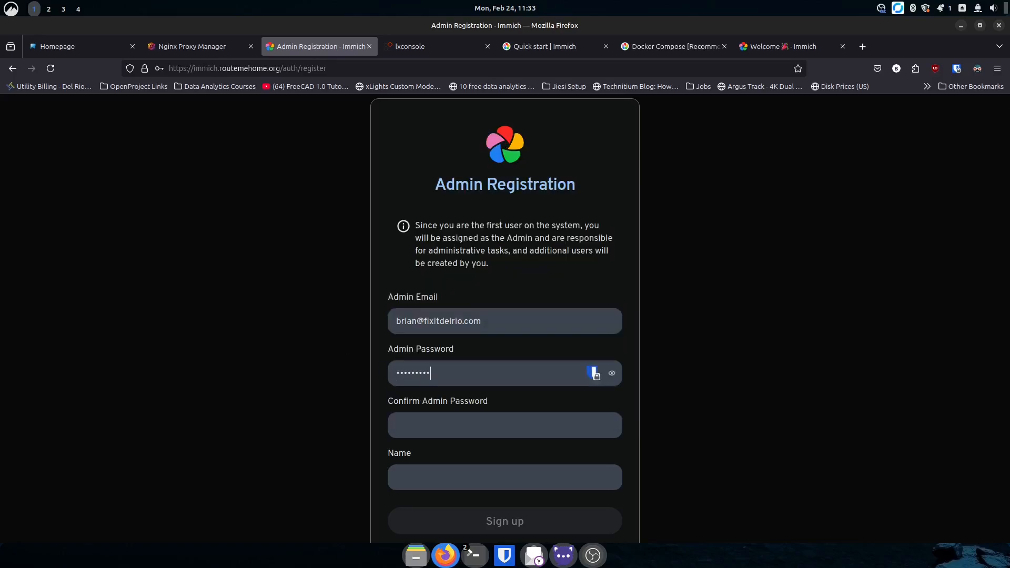
key("Tab")
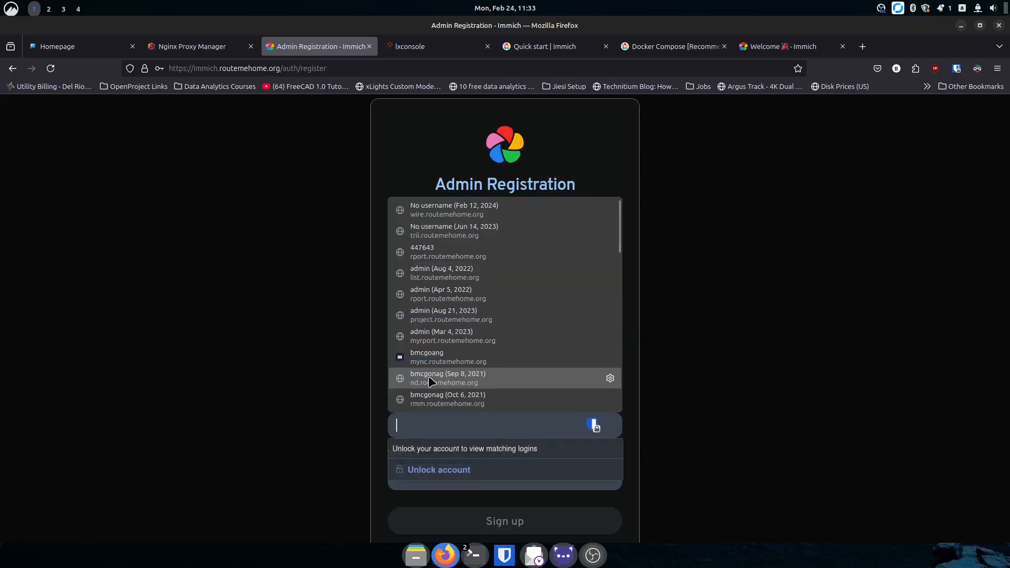
type("•••••••••••")
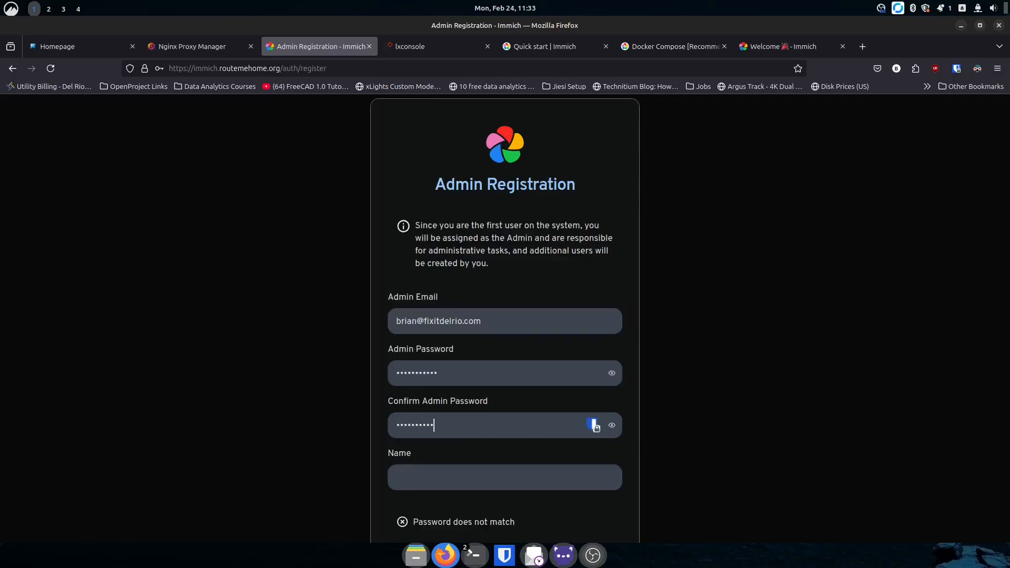
left_click(449, 477)
type("Brian")
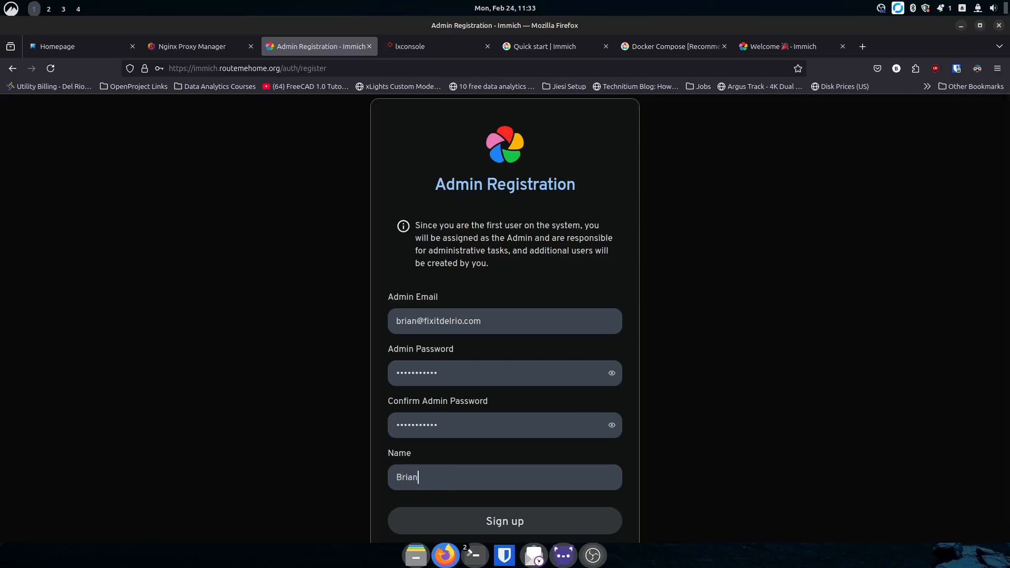
left_click(498, 522)
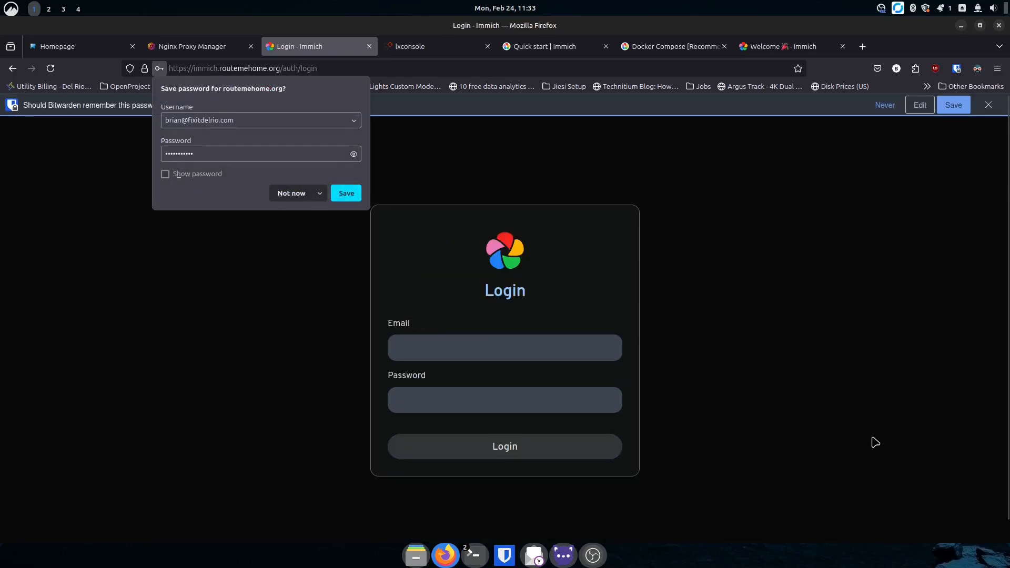
- Log in with the admin e-mail and password, declining Firefox's offer to save it
left_click(451, 342)
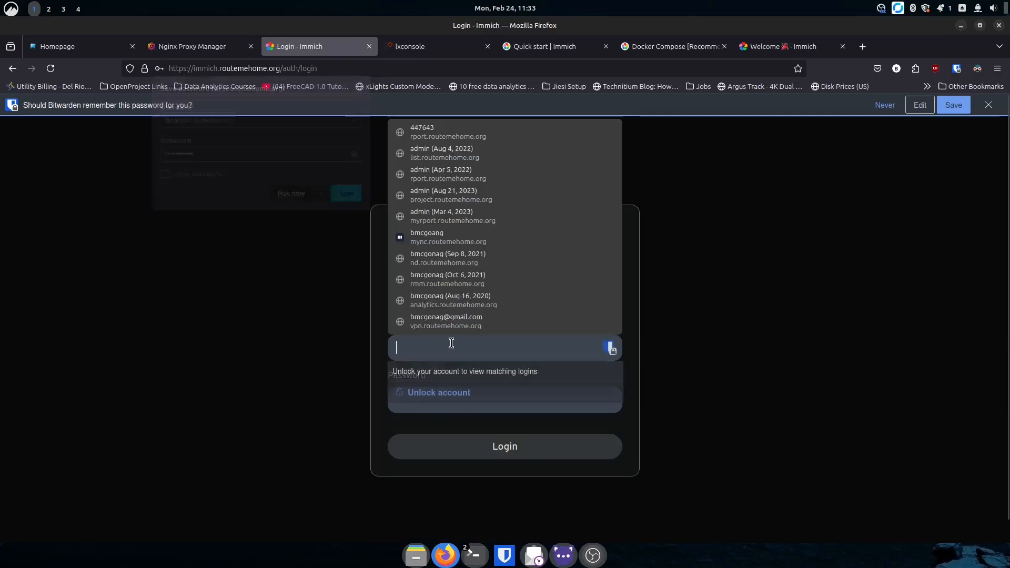
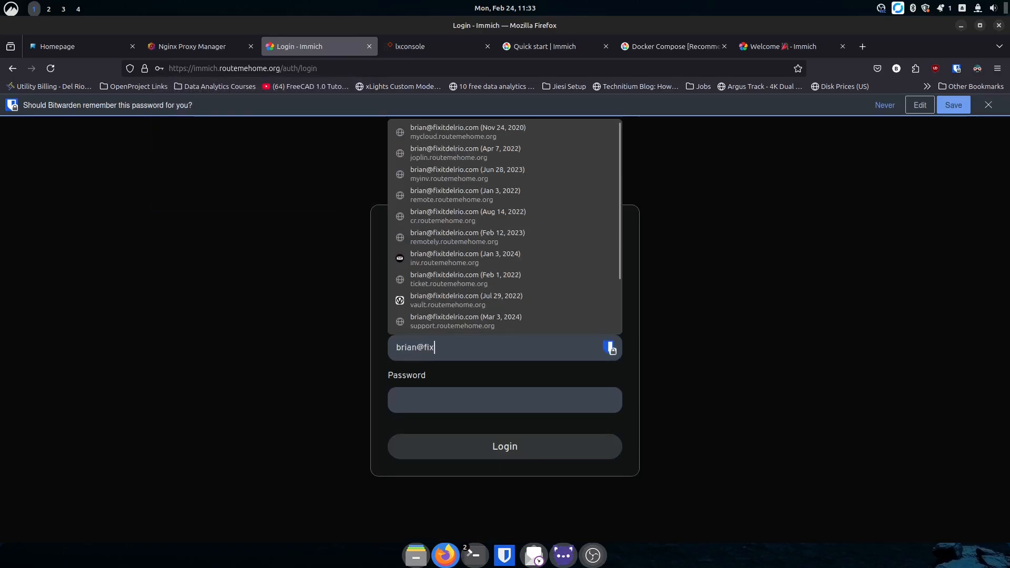
key("Tab")
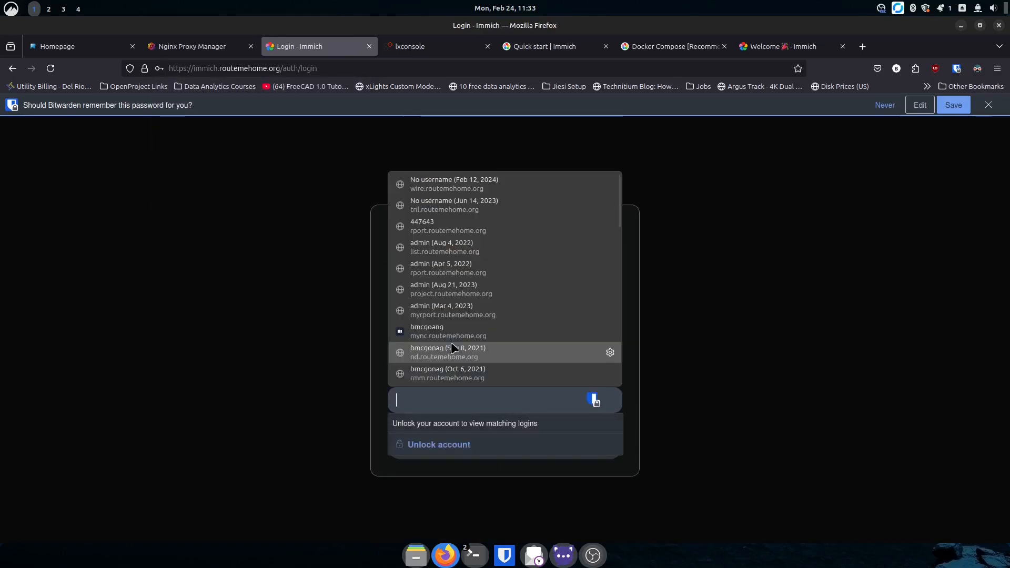
type("•••")
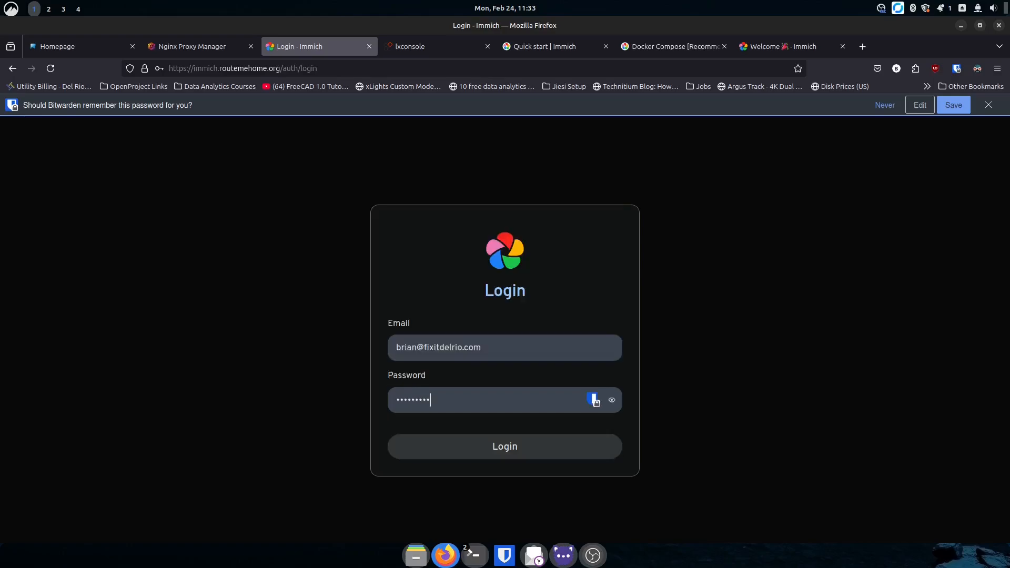
left_click(494, 446)
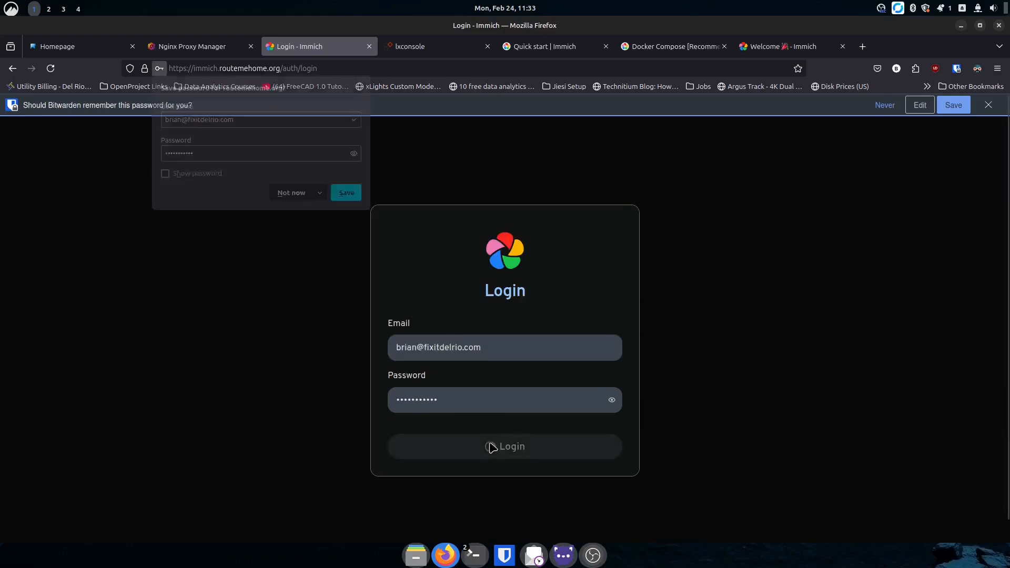
left_click(290, 193)
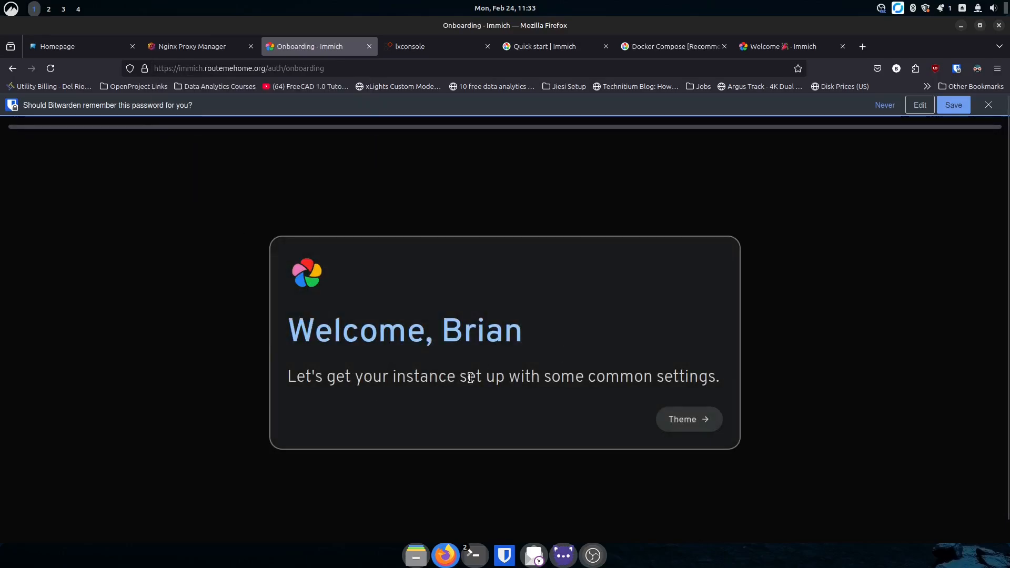
- Reach the colour theme step and turn off Dark Reader for the Immich site
left_click(687, 428)
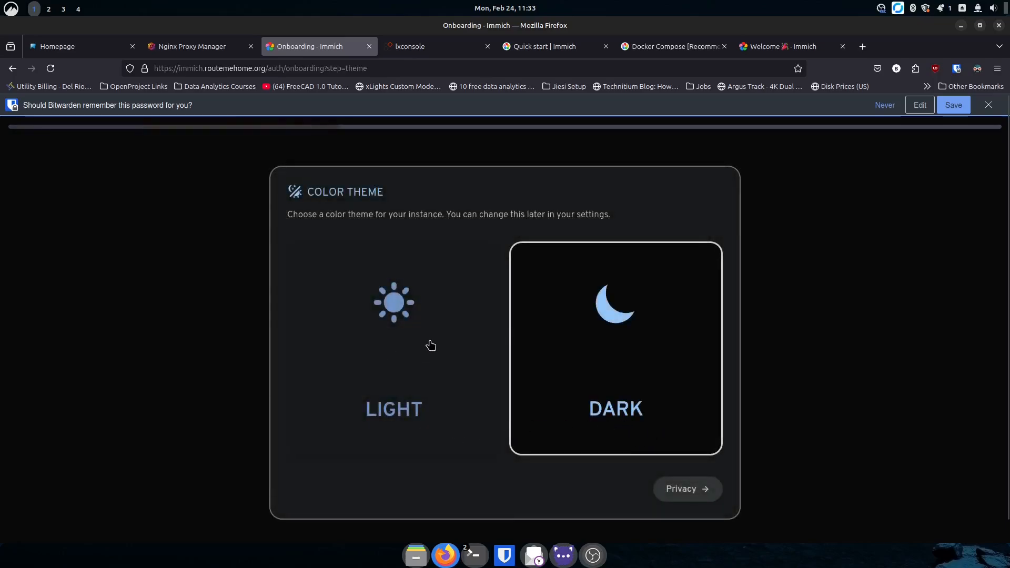
left_click(896, 106)
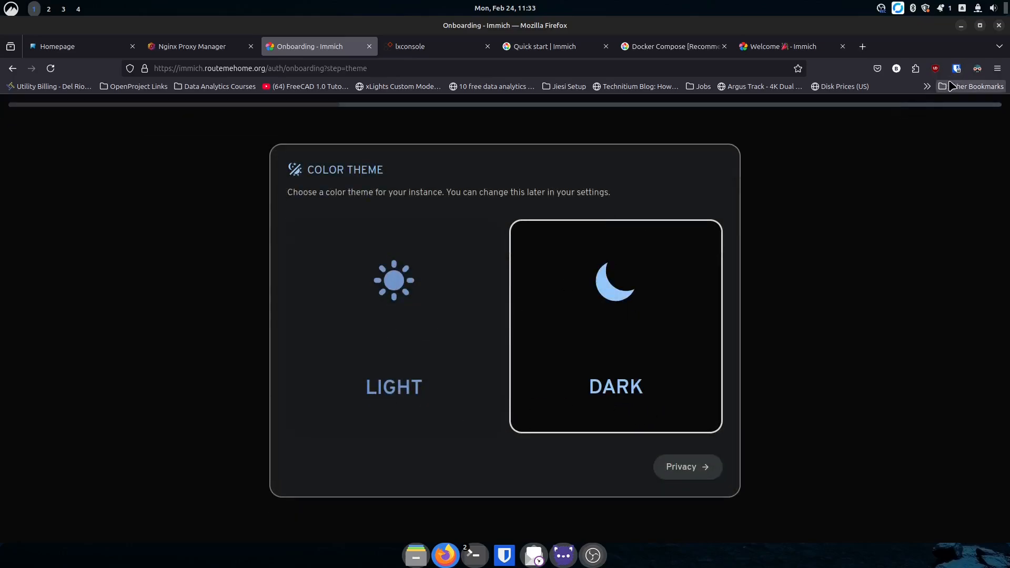
left_click(977, 68)
left_click(883, 111)
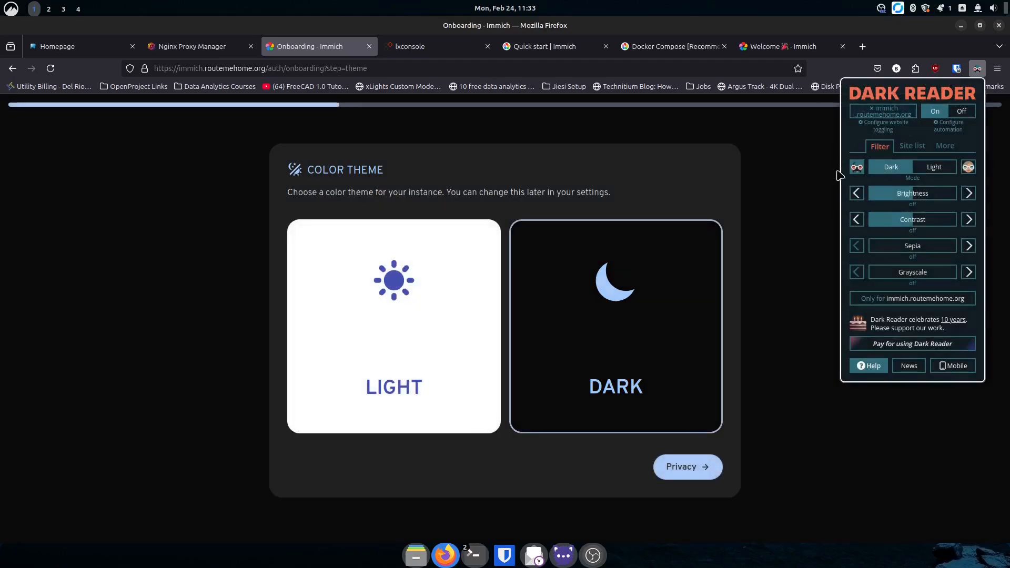
left_click(820, 184)
- Choose the Dark colour theme and continue to the Privacy step
left_click(407, 335)
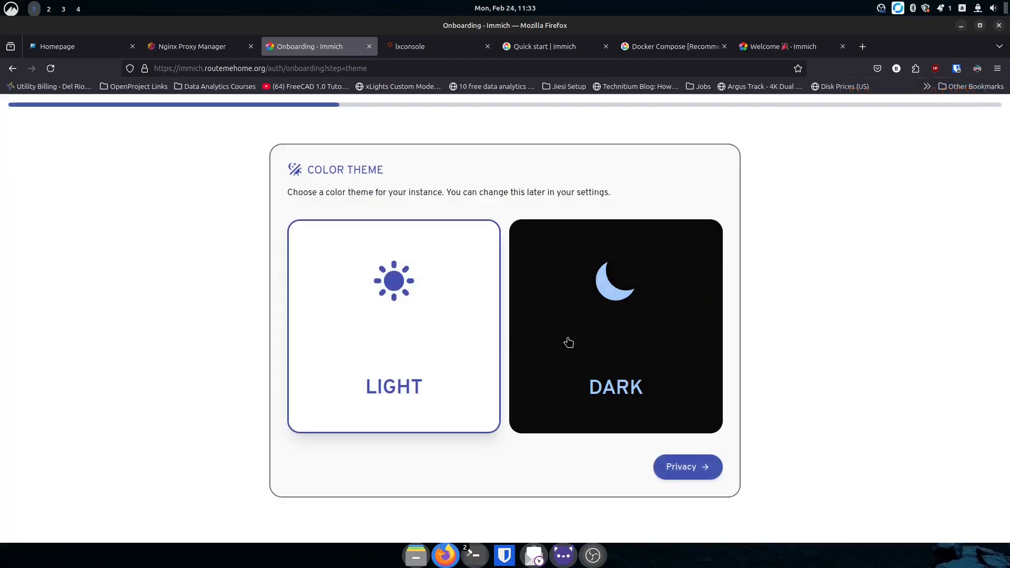
left_click(598, 338)
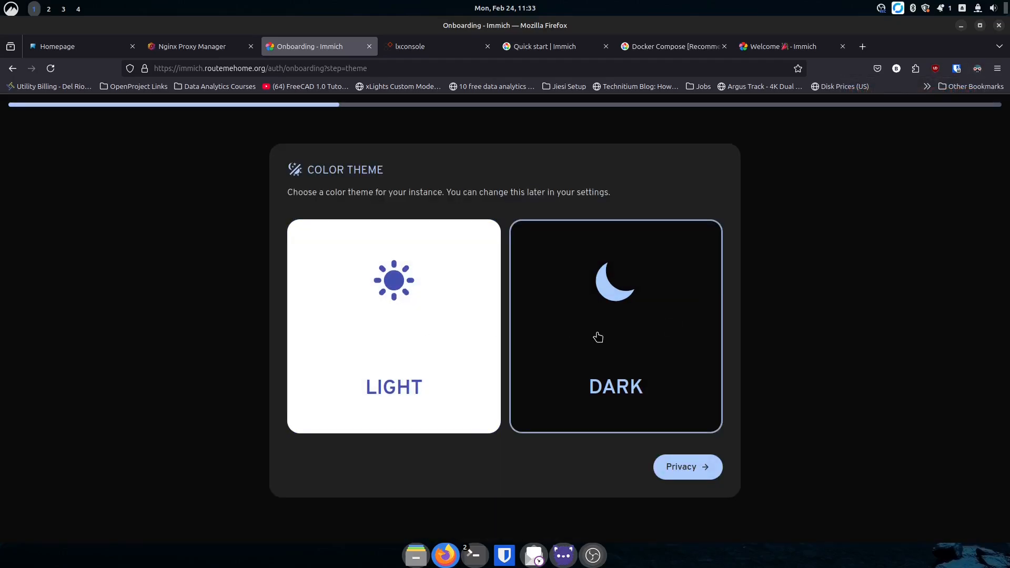
left_click(695, 475)
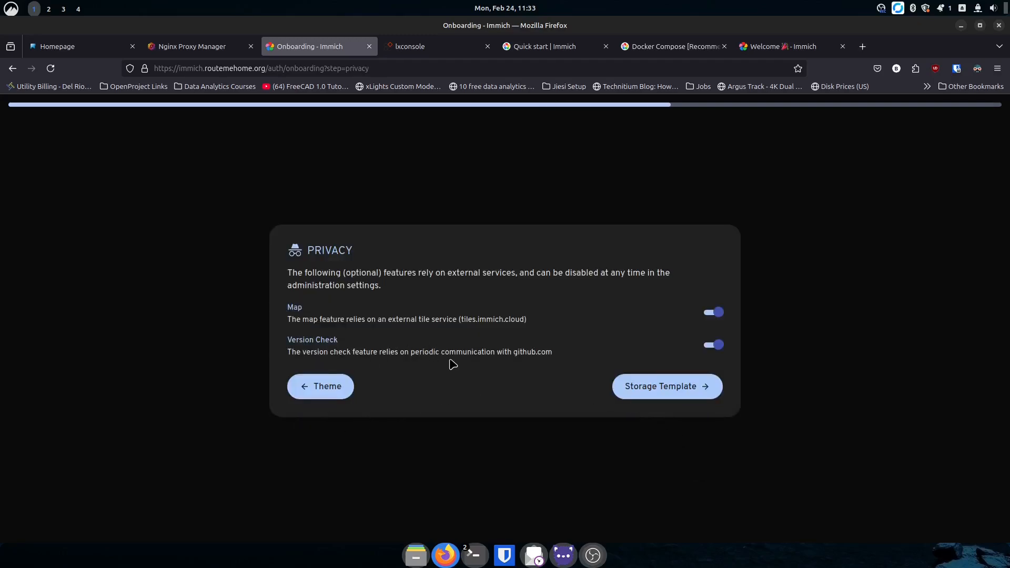
- Keep Map and Version Check enabled, leave the storage template engine disabled, and finish onboarding
key("ctrl+plus")
key("ctrl+plus")
key("ctrl+plus")
key("ctrl+plus")
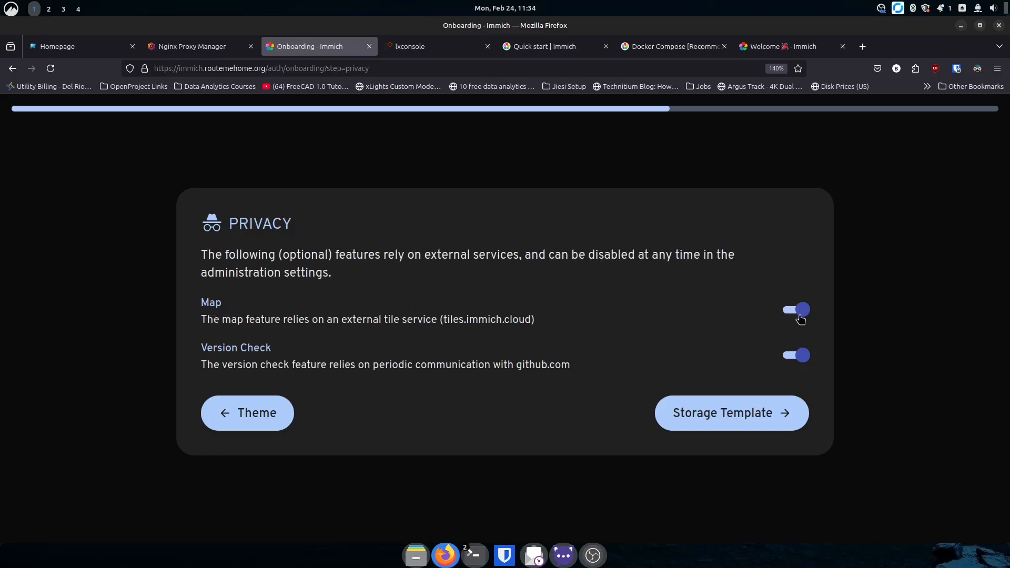
left_click(798, 315)
left_click(802, 311)
left_click(791, 359)
left_click(792, 356)
left_click(715, 423)
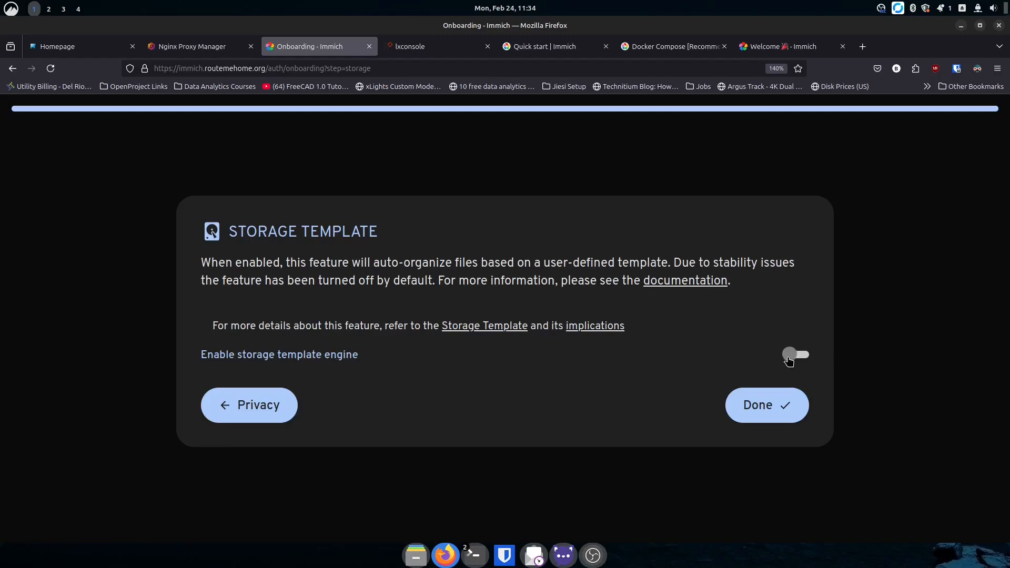
left_click(763, 415)
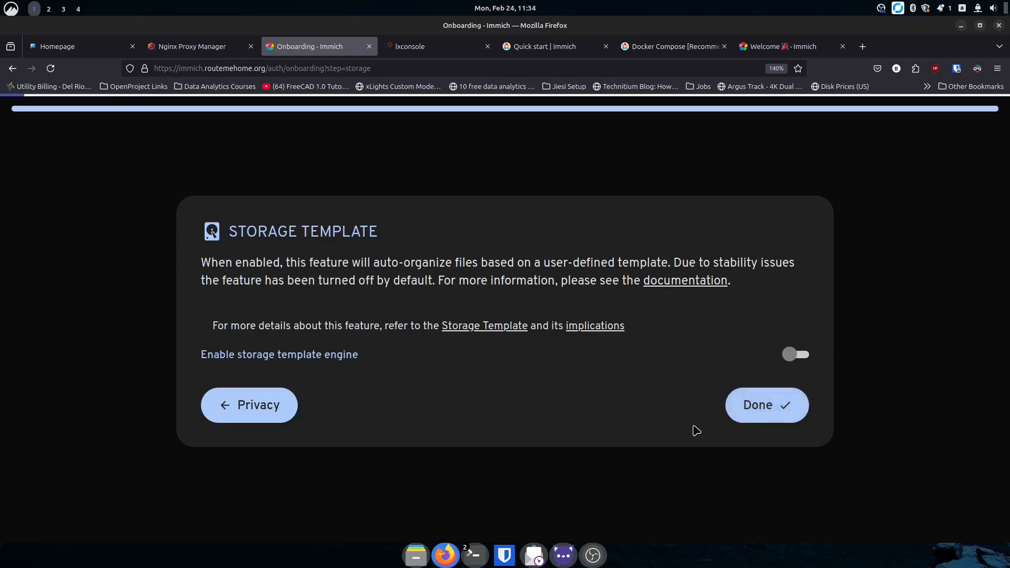